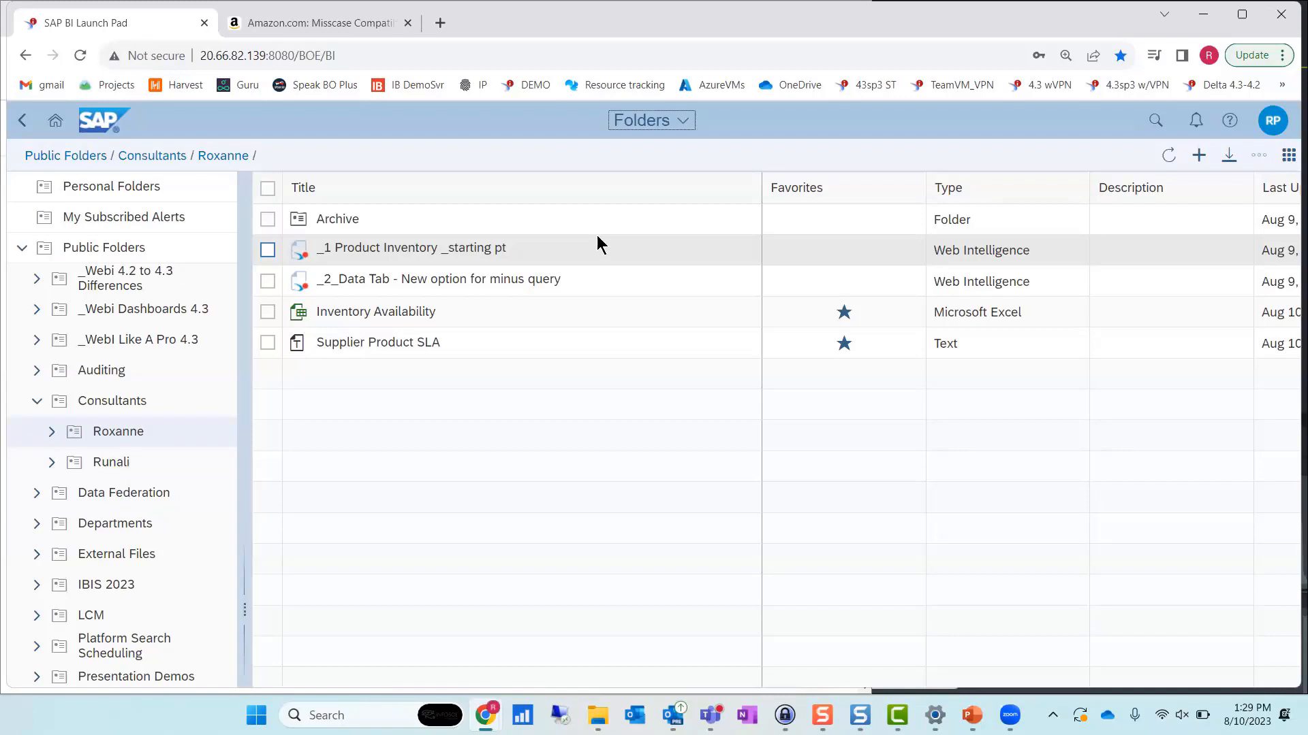
Open the _1 Product Inventory _starting pt document in Design mode and bring up its Query Panel
double_click(596, 238)
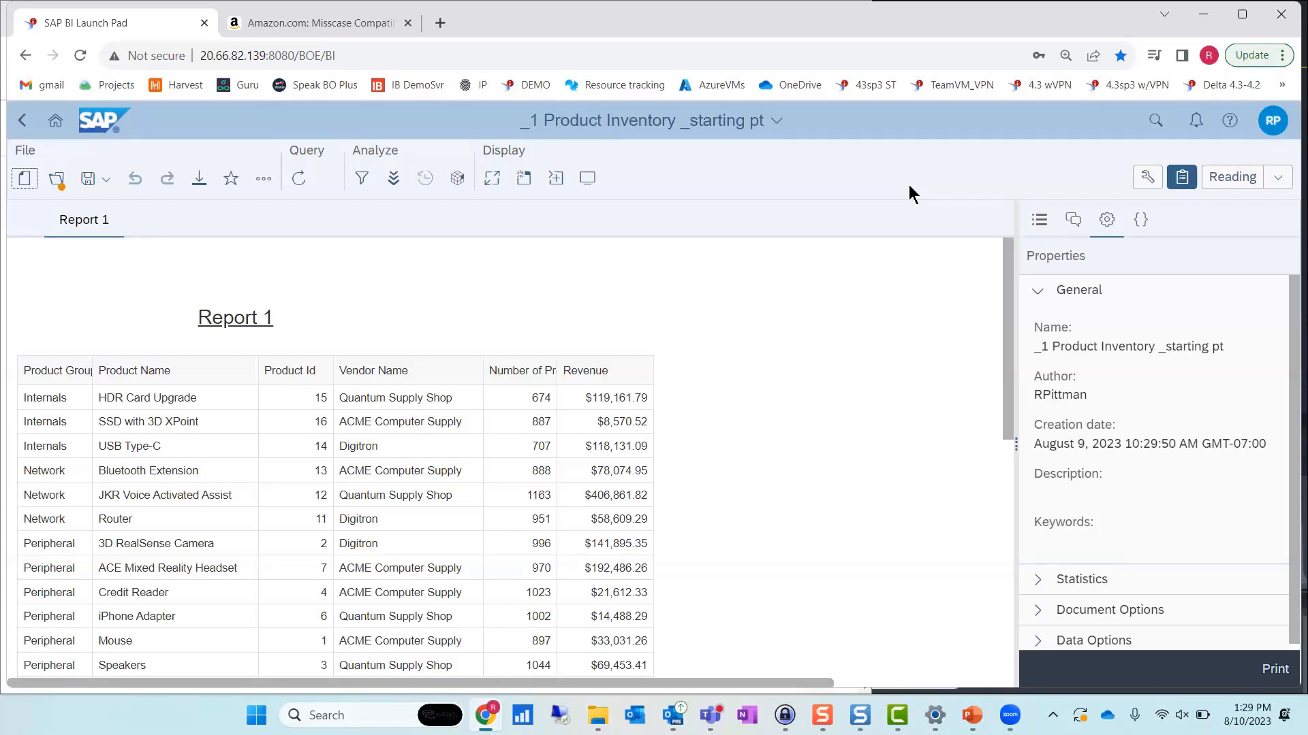
left_click(1234, 178)
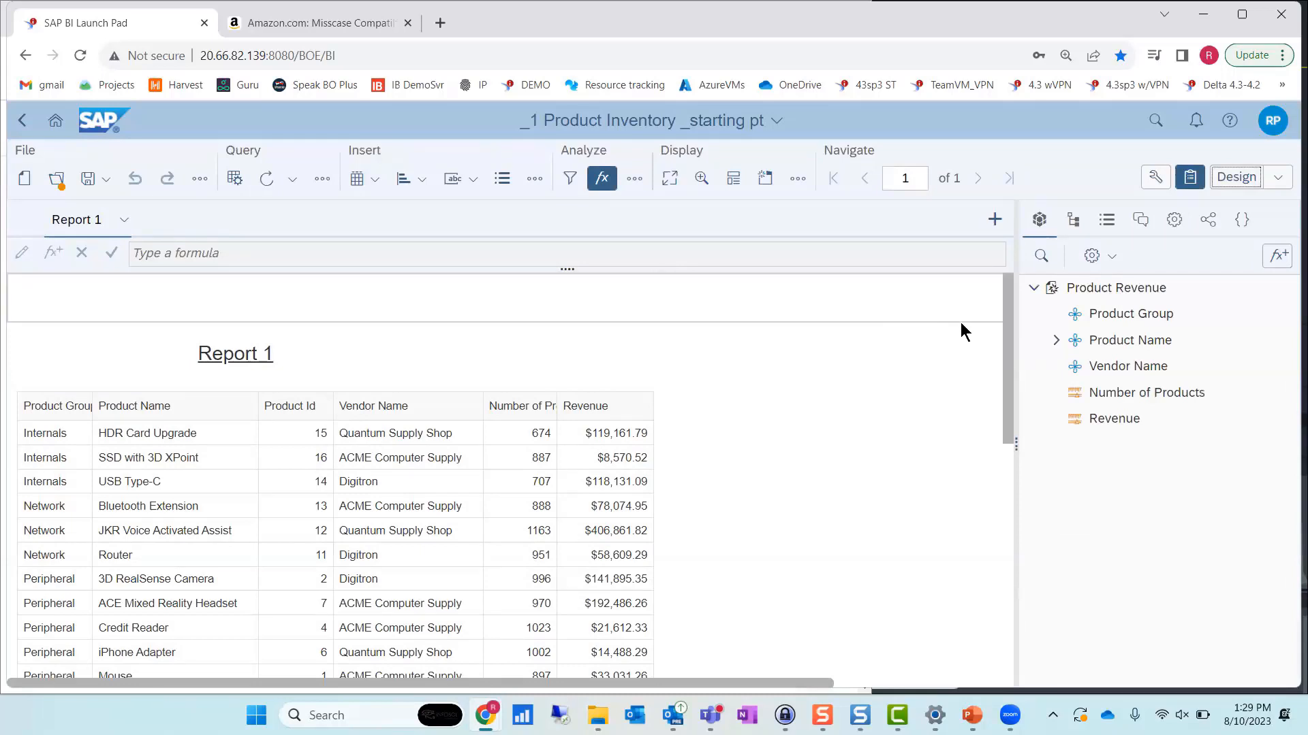
left_click_drag(1005, 337, 1010, 371)
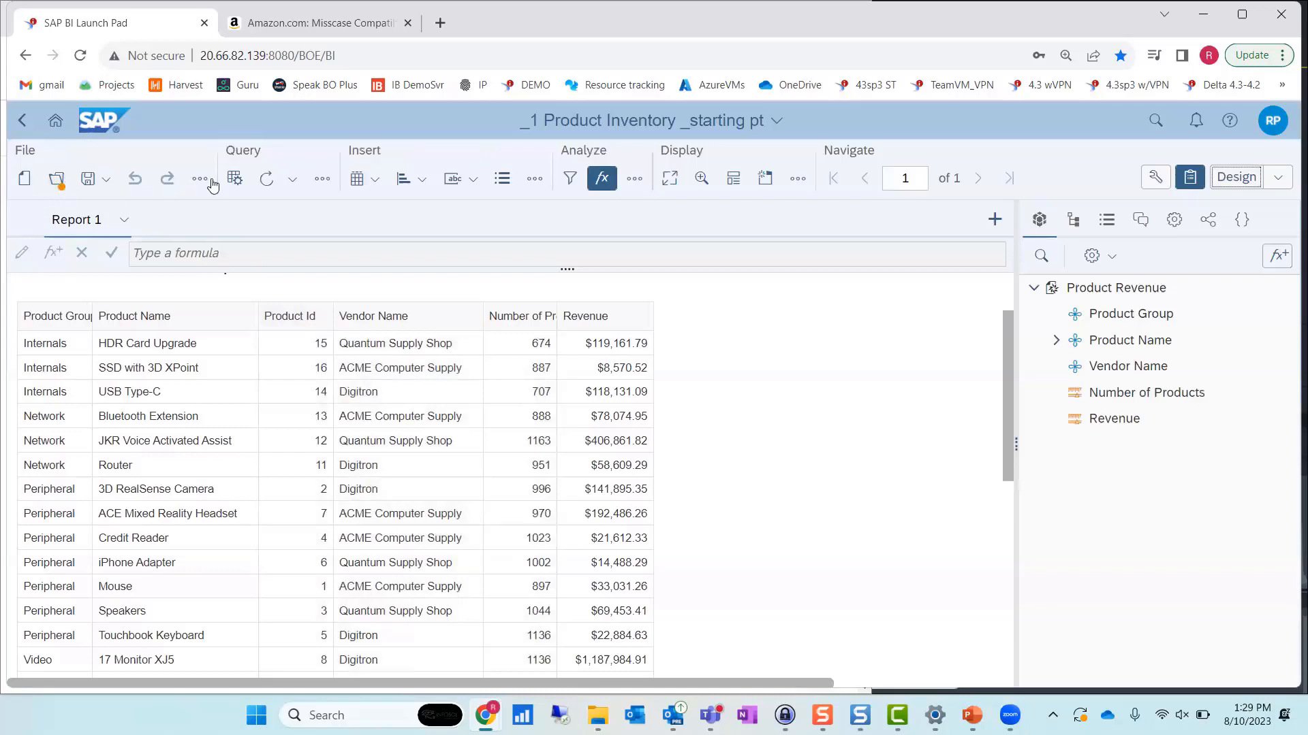
left_click(242, 182)
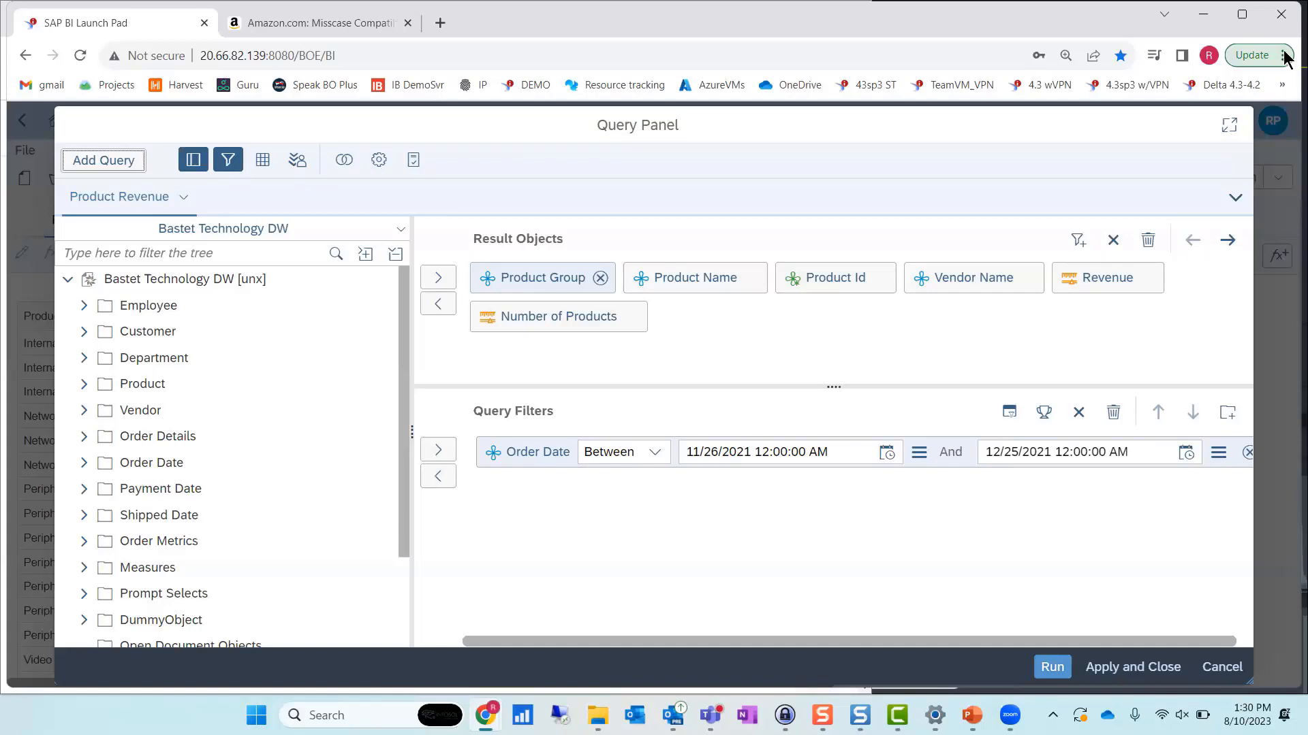
Hide the browser's bookmarks bar
left_click(1284, 57)
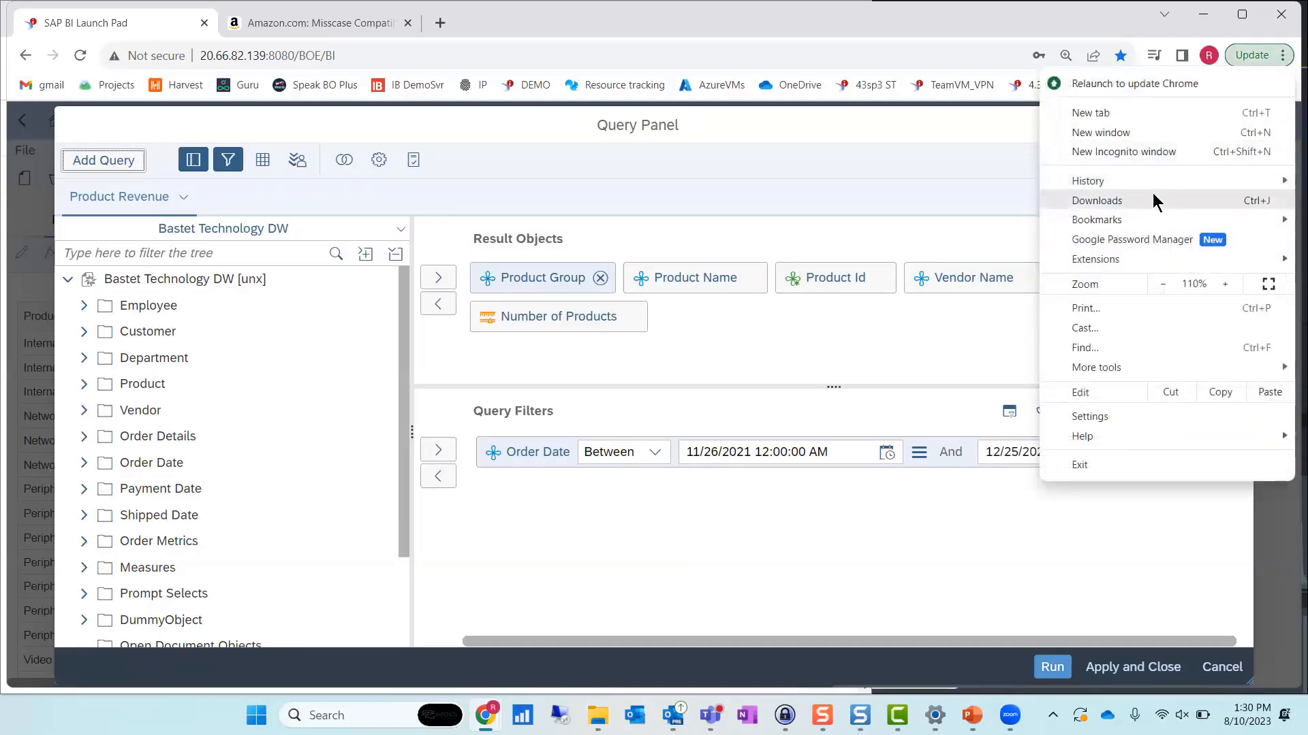
mouse_move(1155, 220)
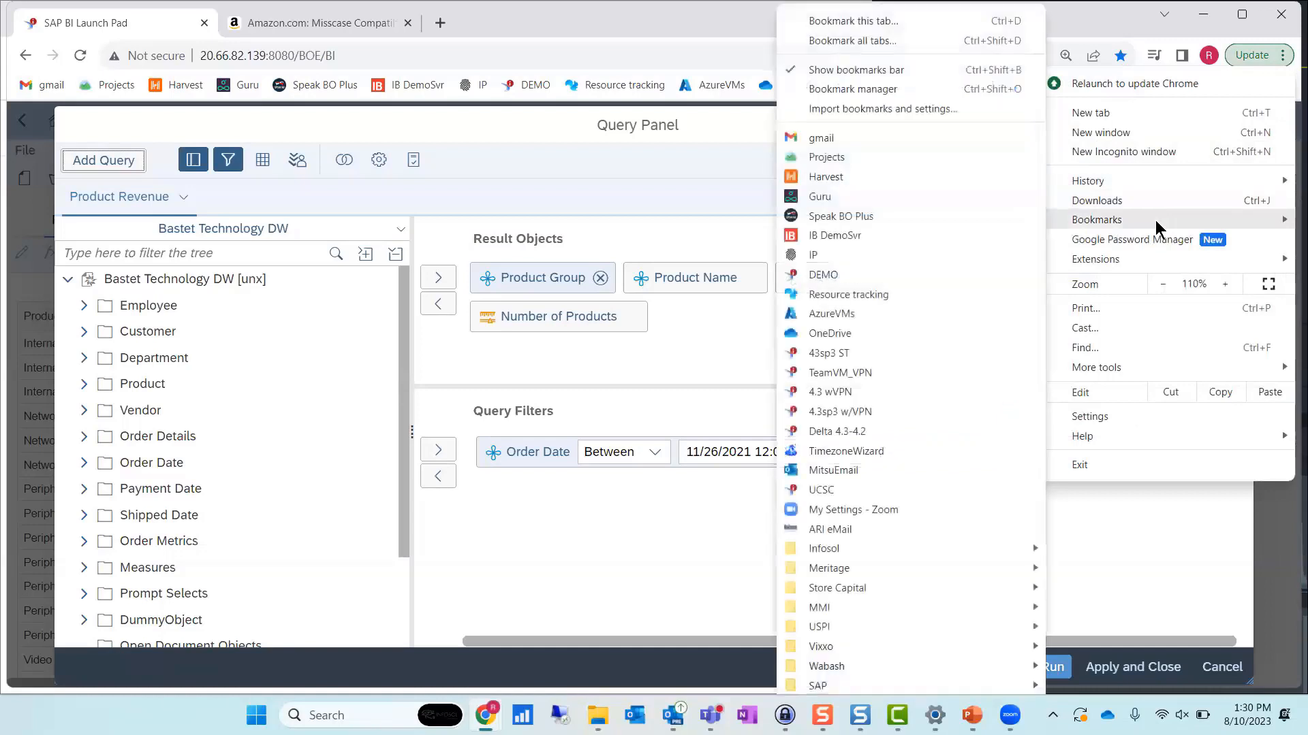
left_click(880, 73)
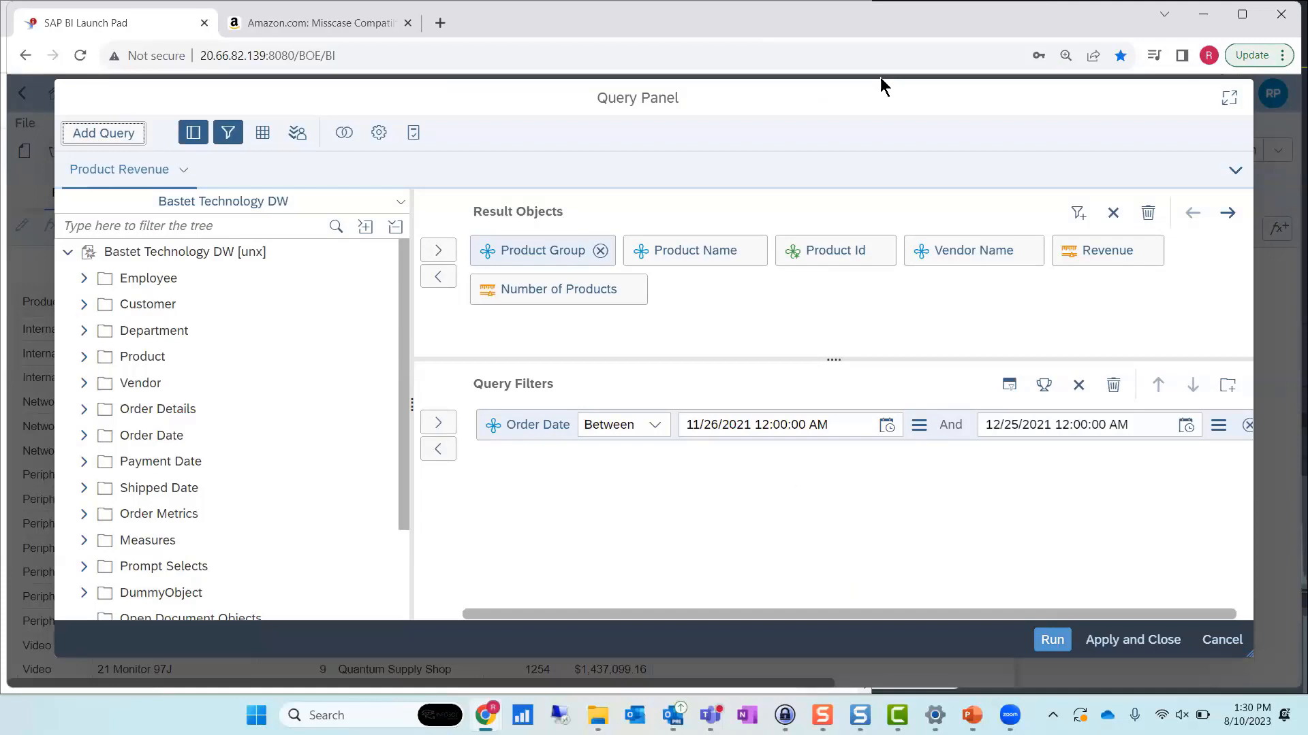
Add a query on the Inventory Availability Excel file from Favorites, using all fields of the LeftInStock sheet with column names in the first row
left_click(125, 138)
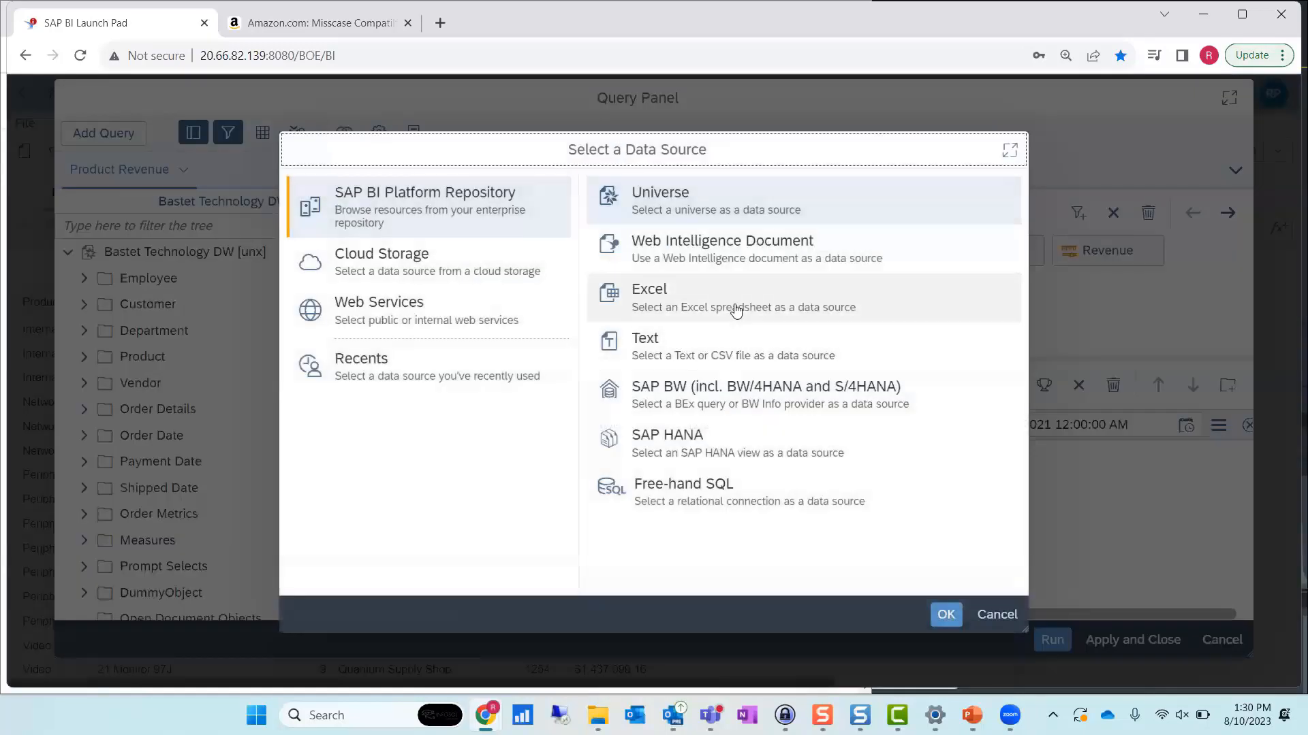
left_click(974, 607)
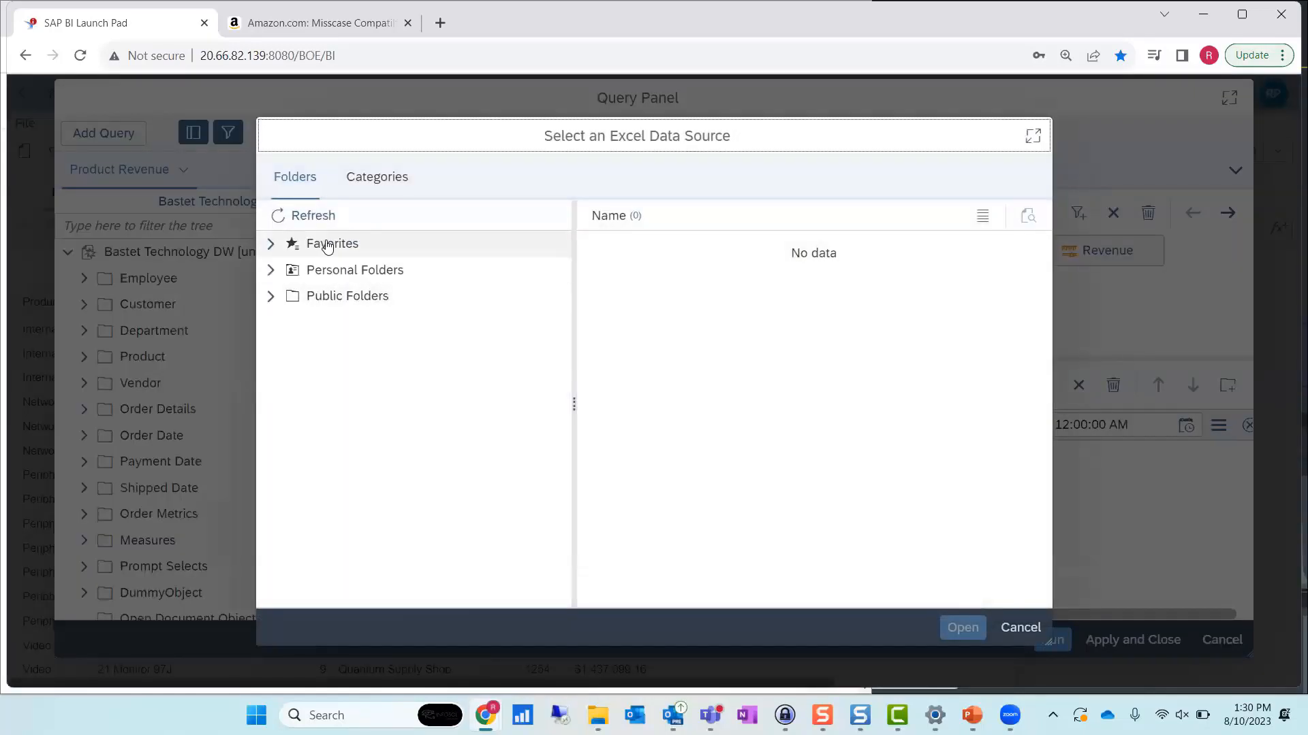
left_click(327, 246)
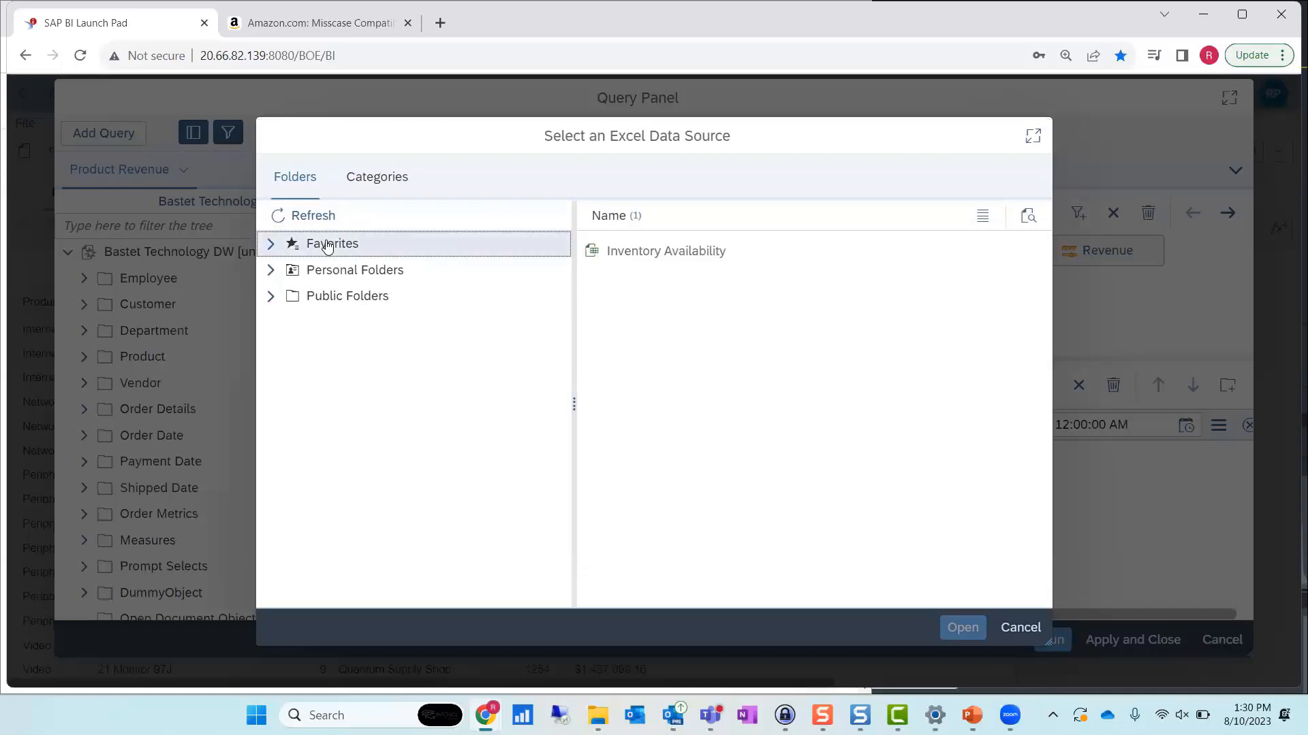
left_click(691, 254)
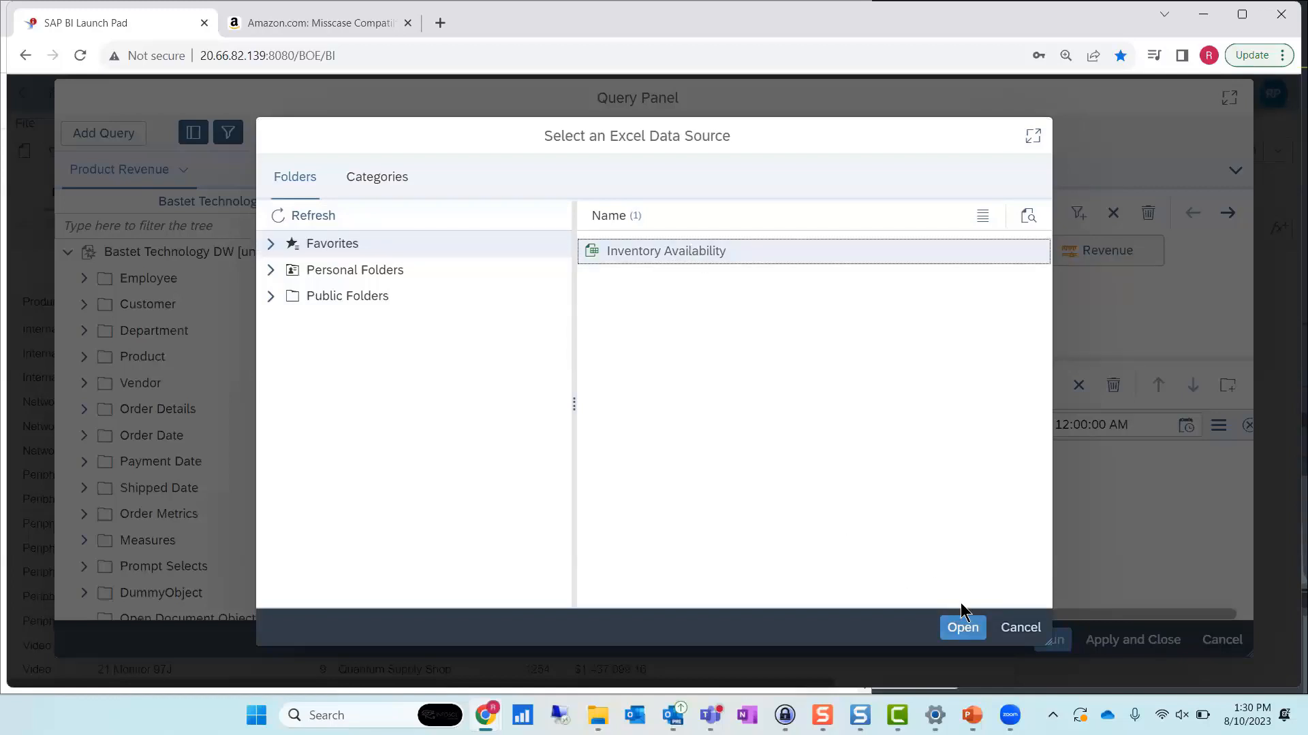
left_click(963, 627)
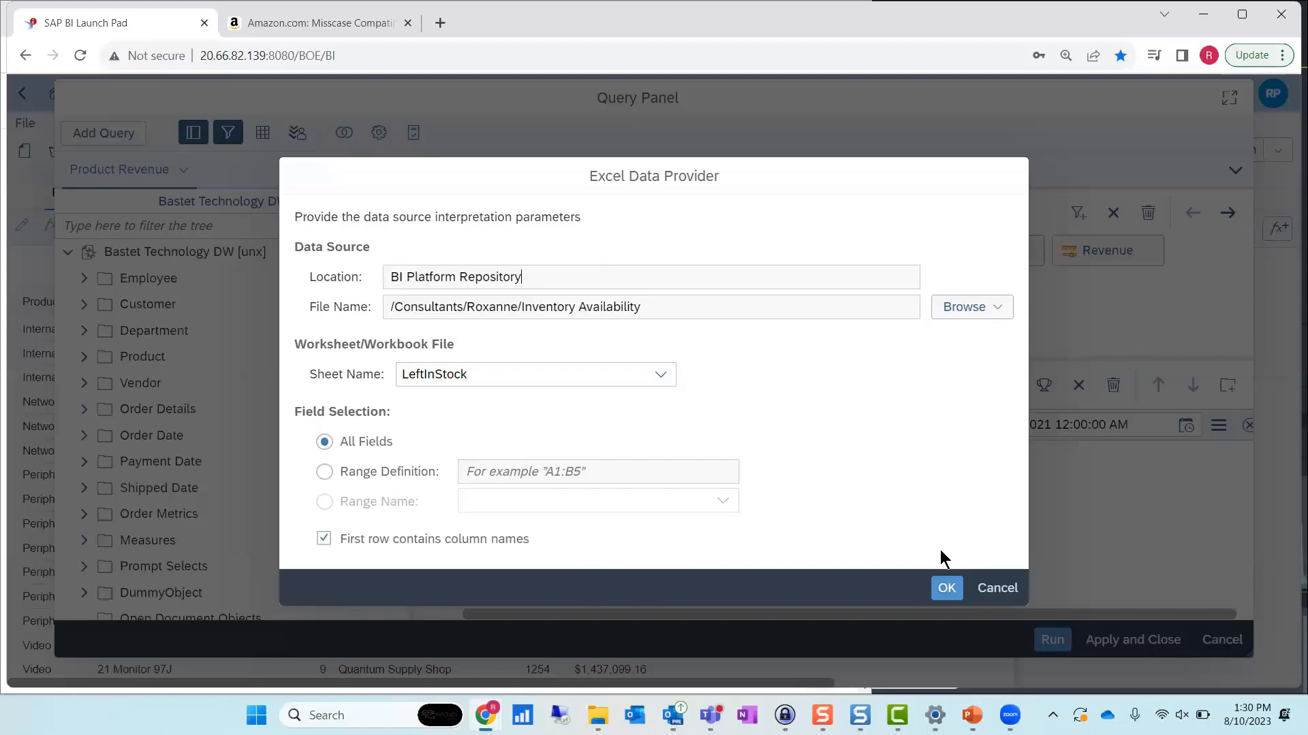
left_click(944, 587)
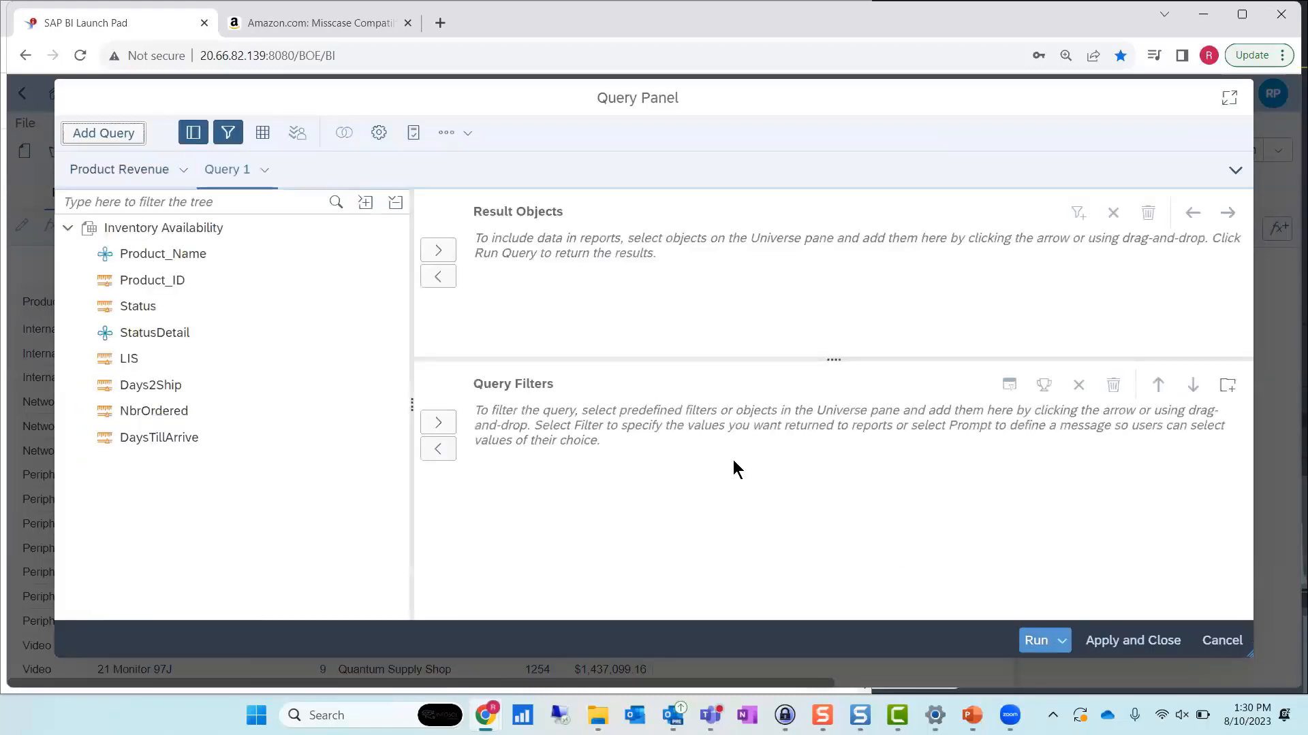
Add all Inventory Availability objects, from Product_Name through DaysTillArrive, to the new query's result objects
left_click(163, 256)
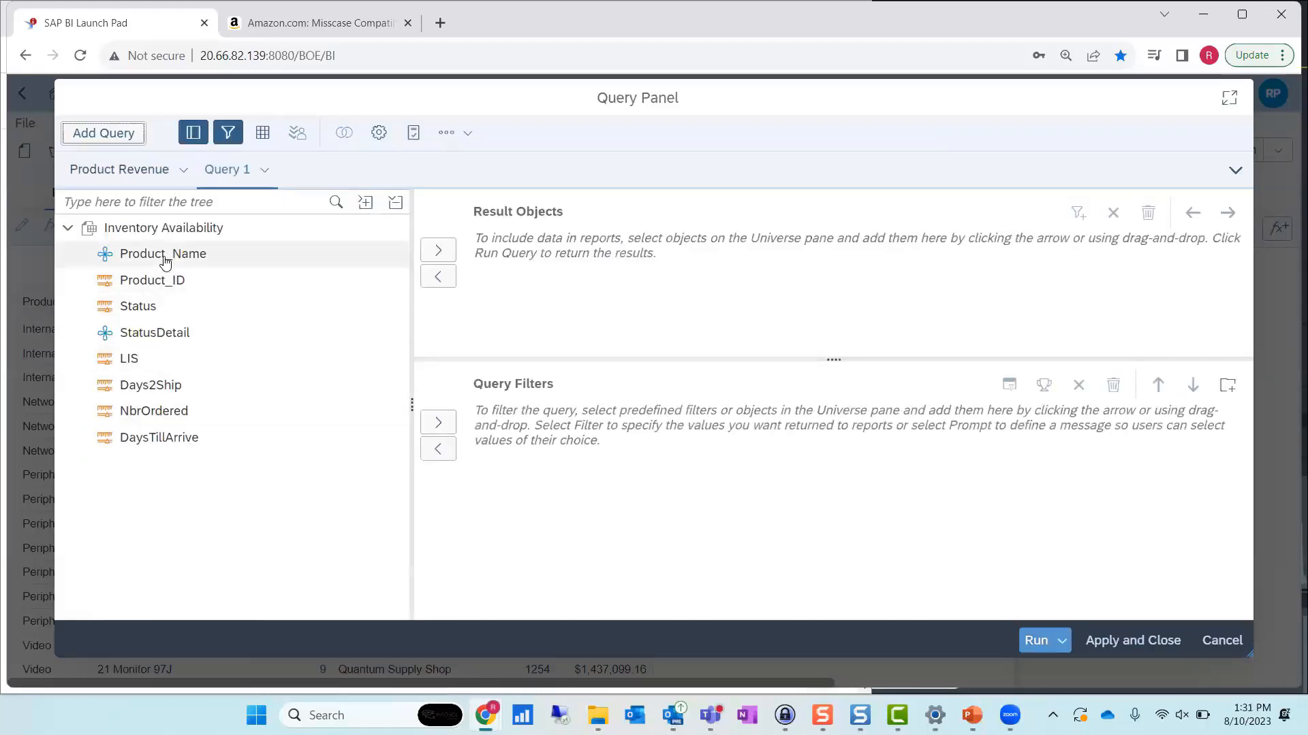
left_click(163, 443)
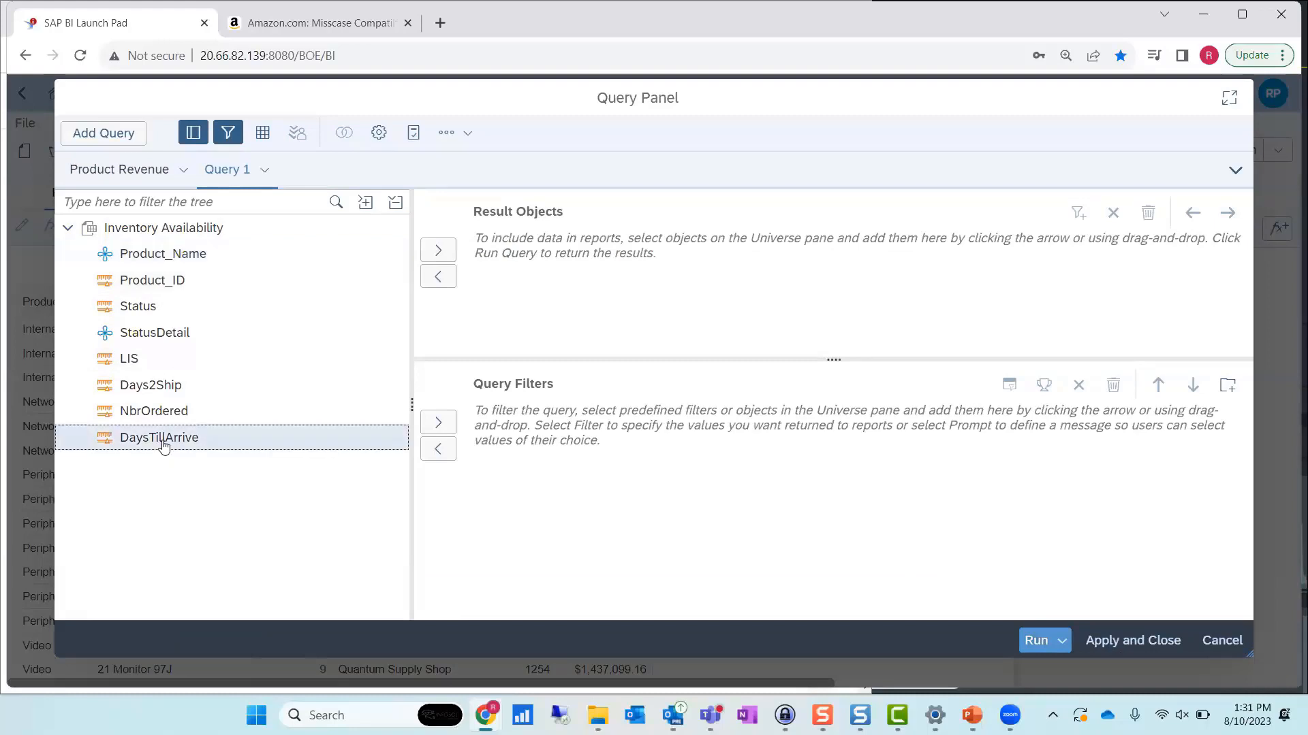
left_click(154, 255)
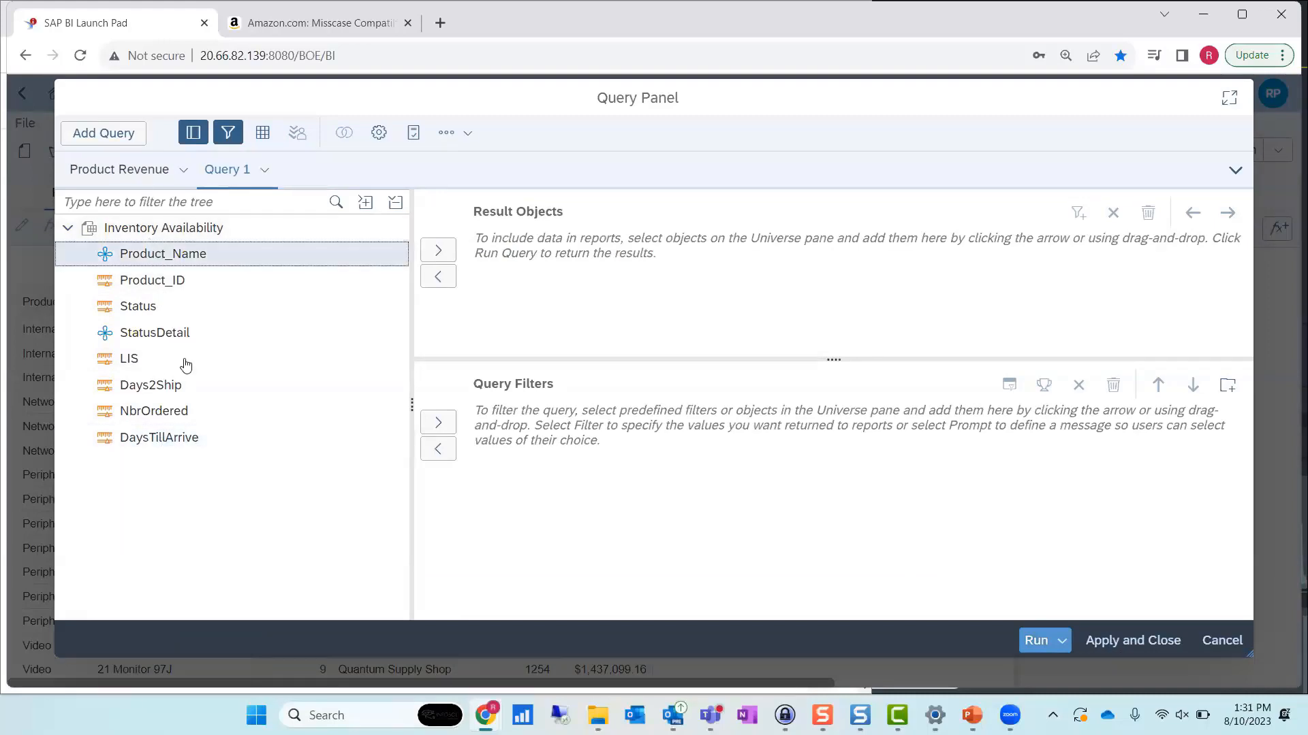
left_click(191, 443)
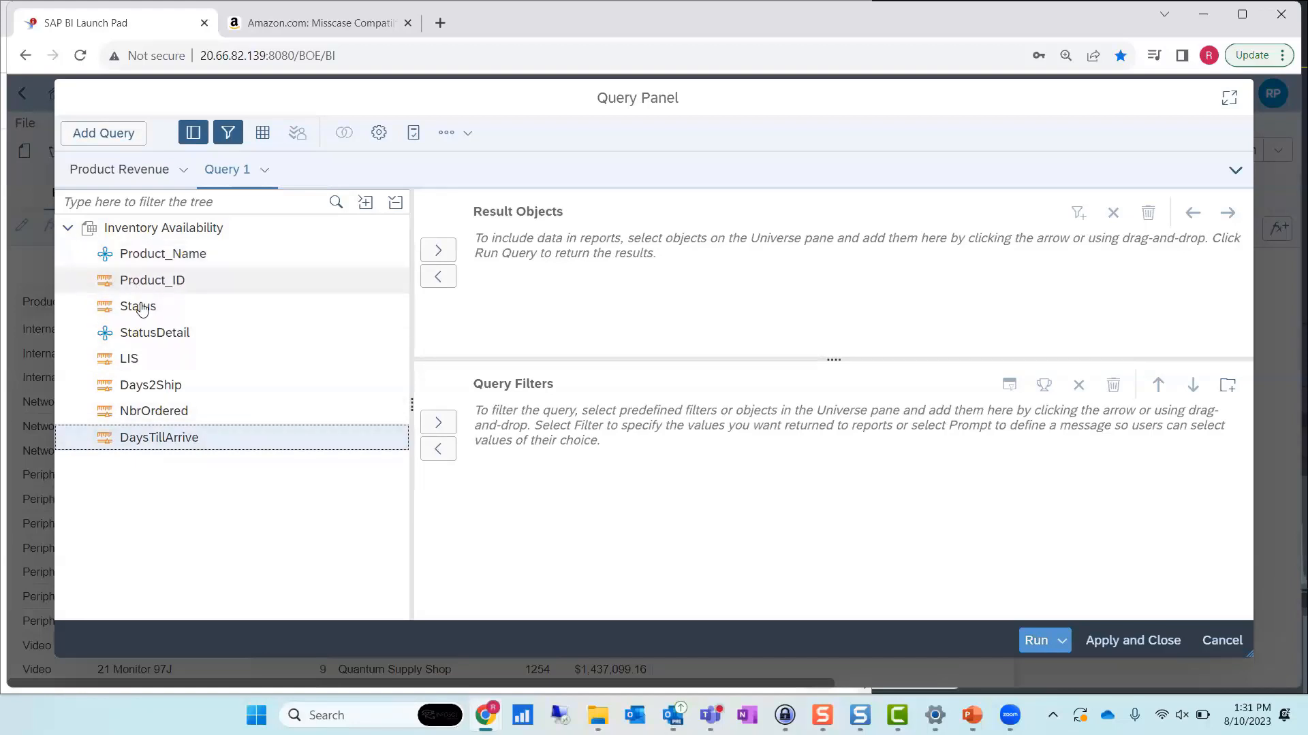
mouse_move(143, 311)
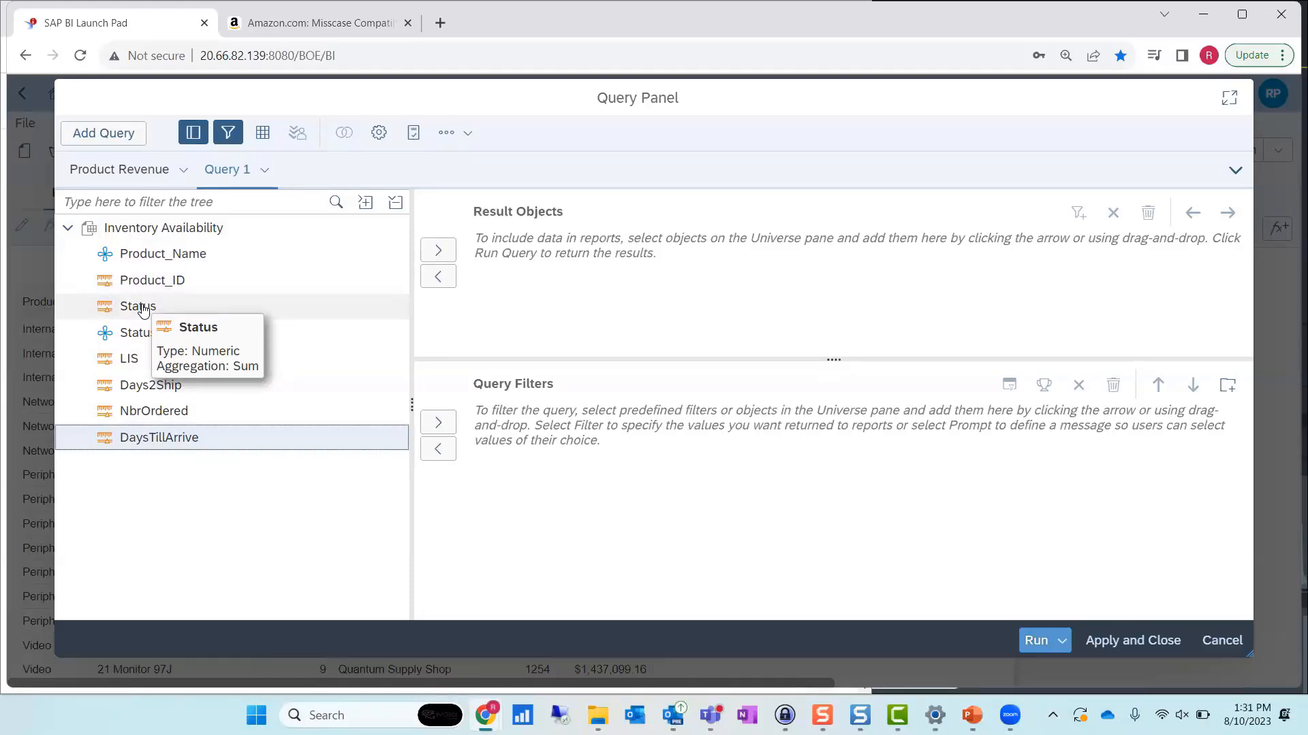
left_click(168, 255)
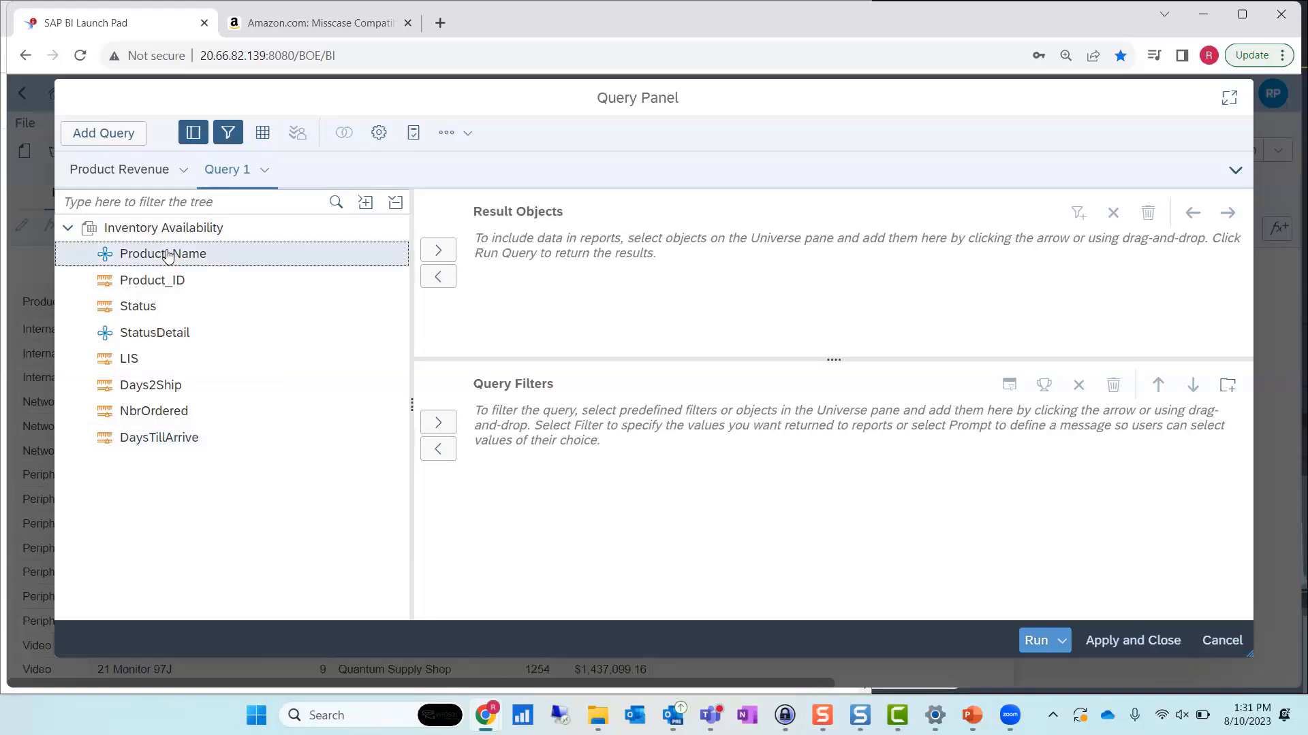
left_click(187, 450, "shift")
left_click(439, 250)
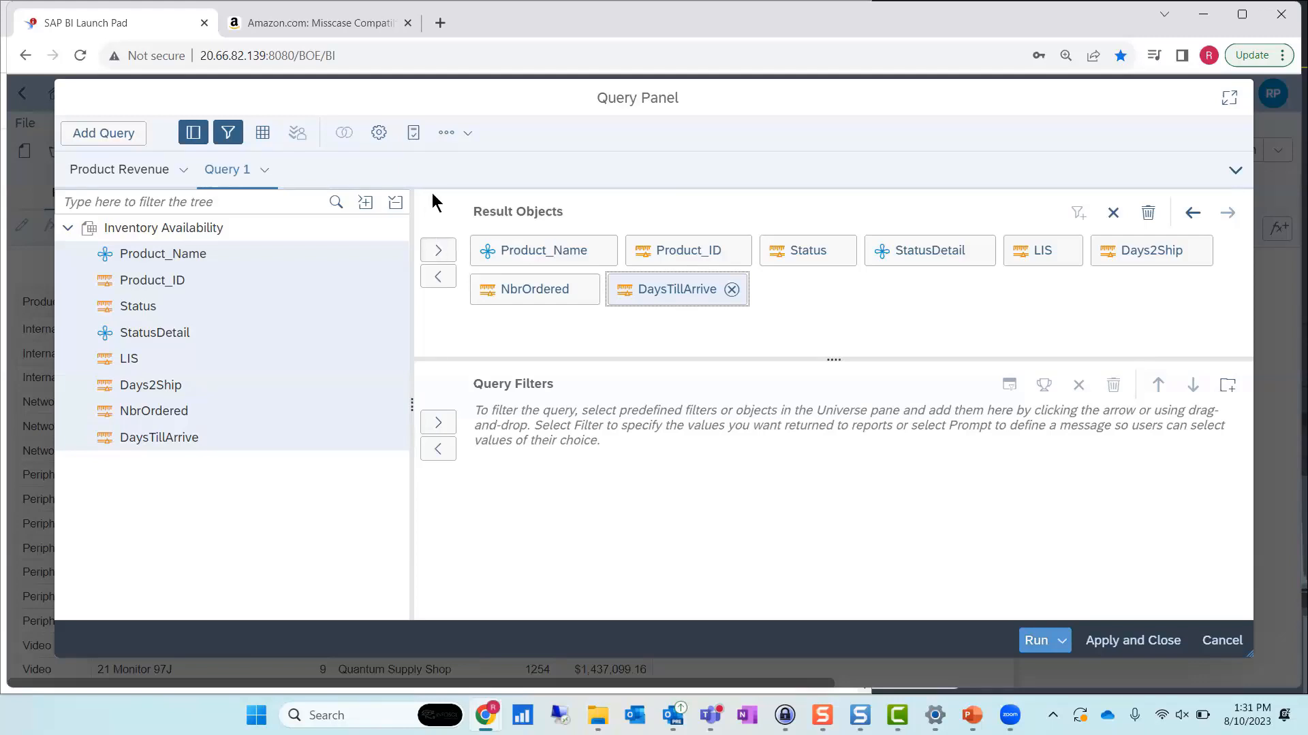
Rename the new Excel-based query as Inventory
left_click(264, 169)
left_click(300, 197)
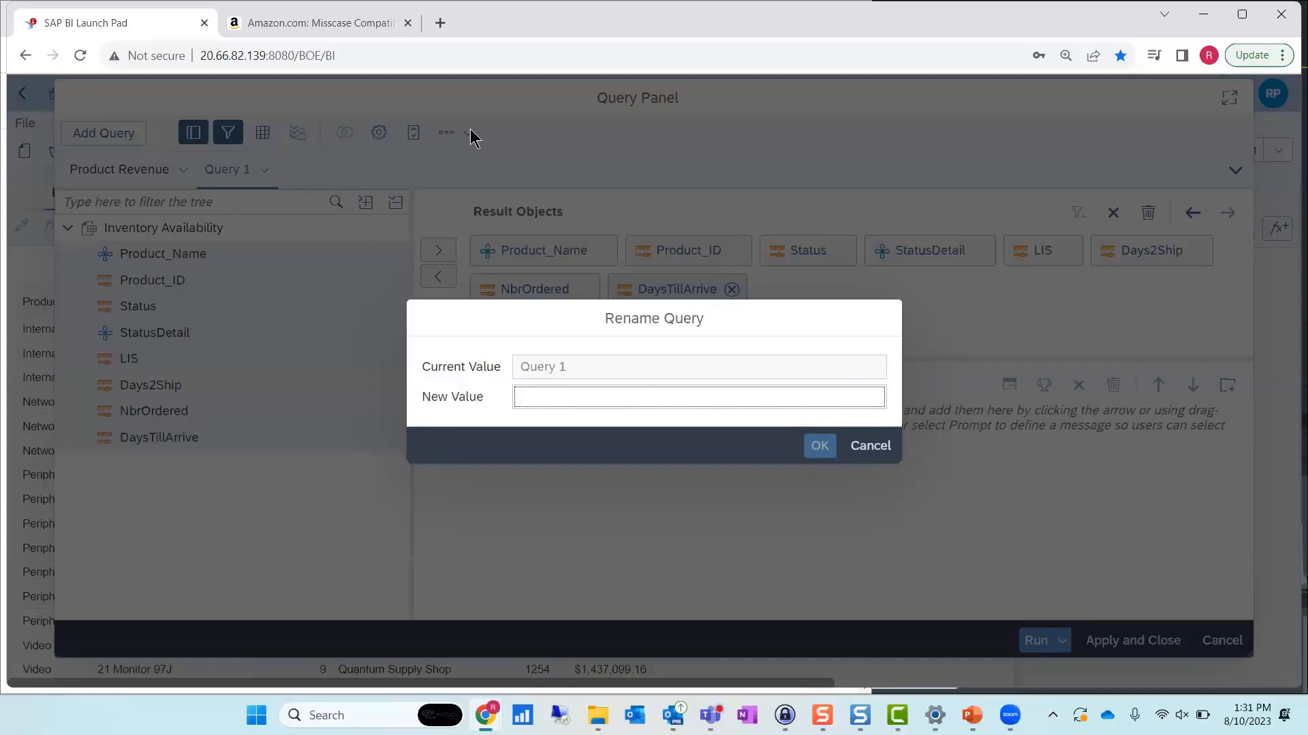
type("Inventory")
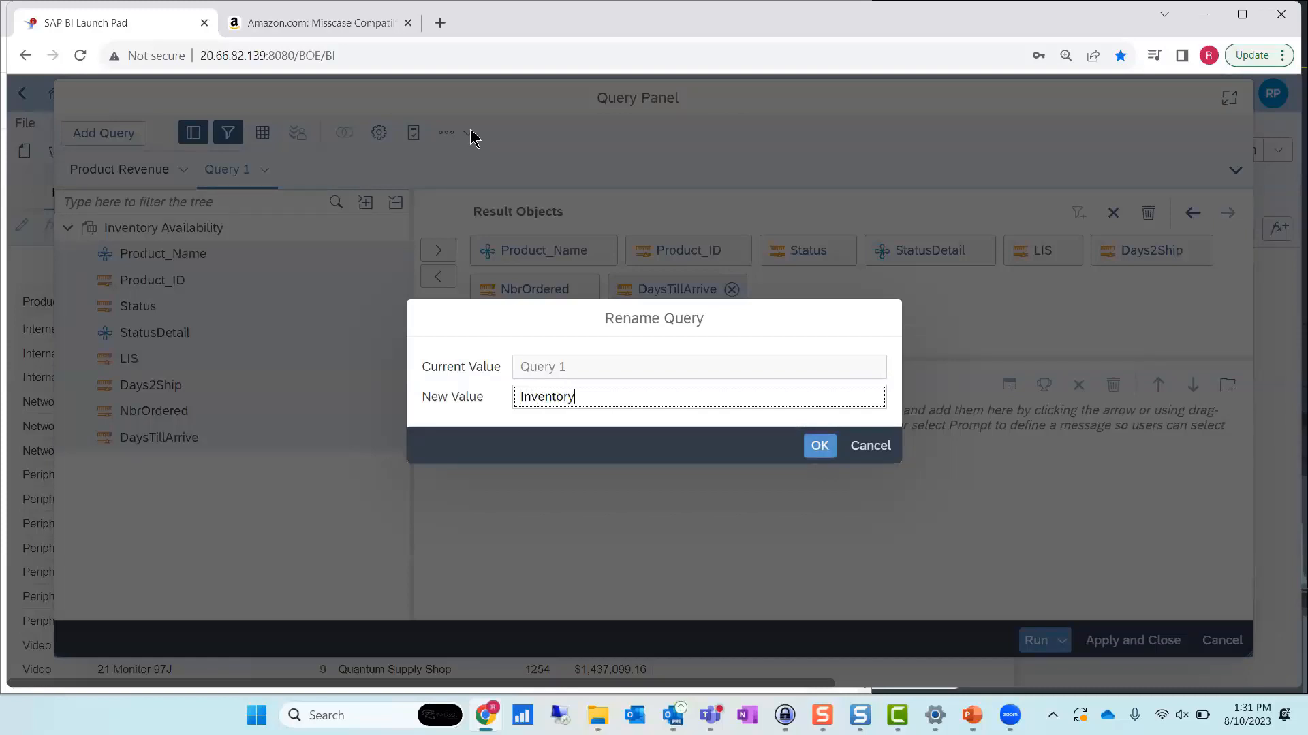
key("Return")
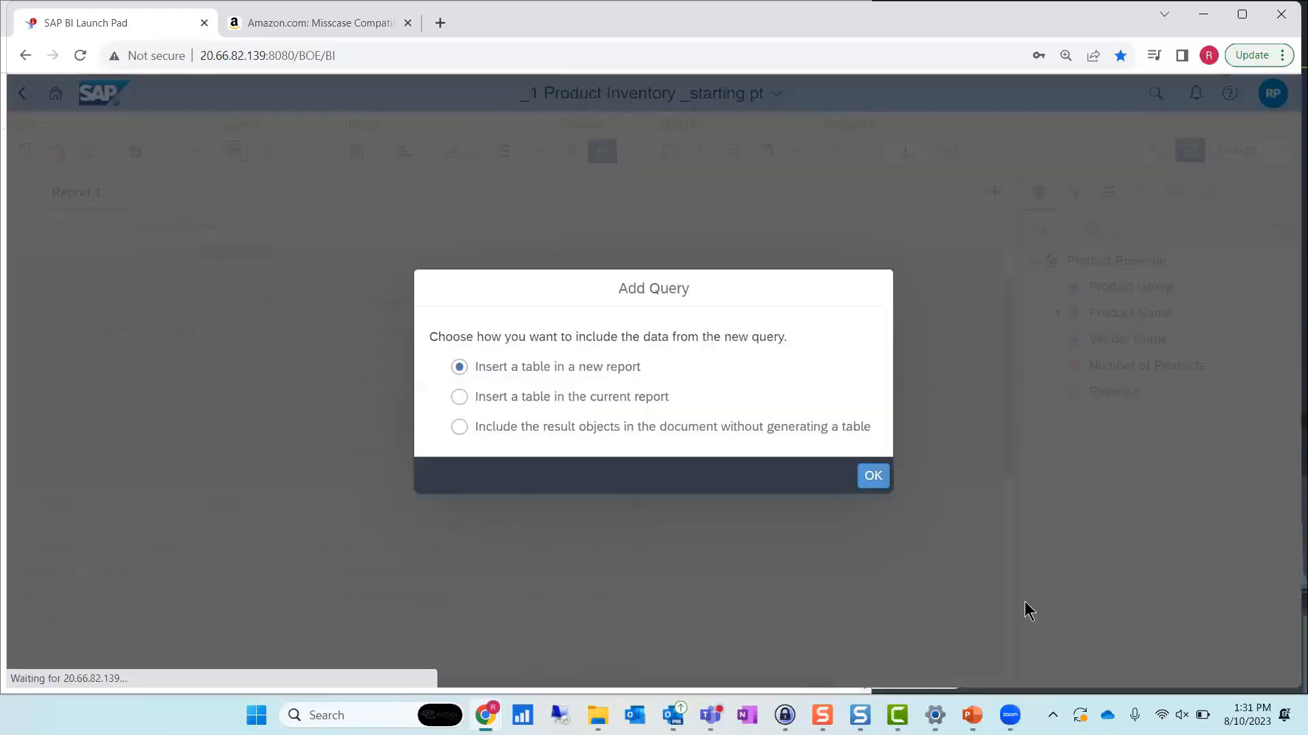
Include the Inventory query's data as a table in the current report and view its columns
left_click(650, 398)
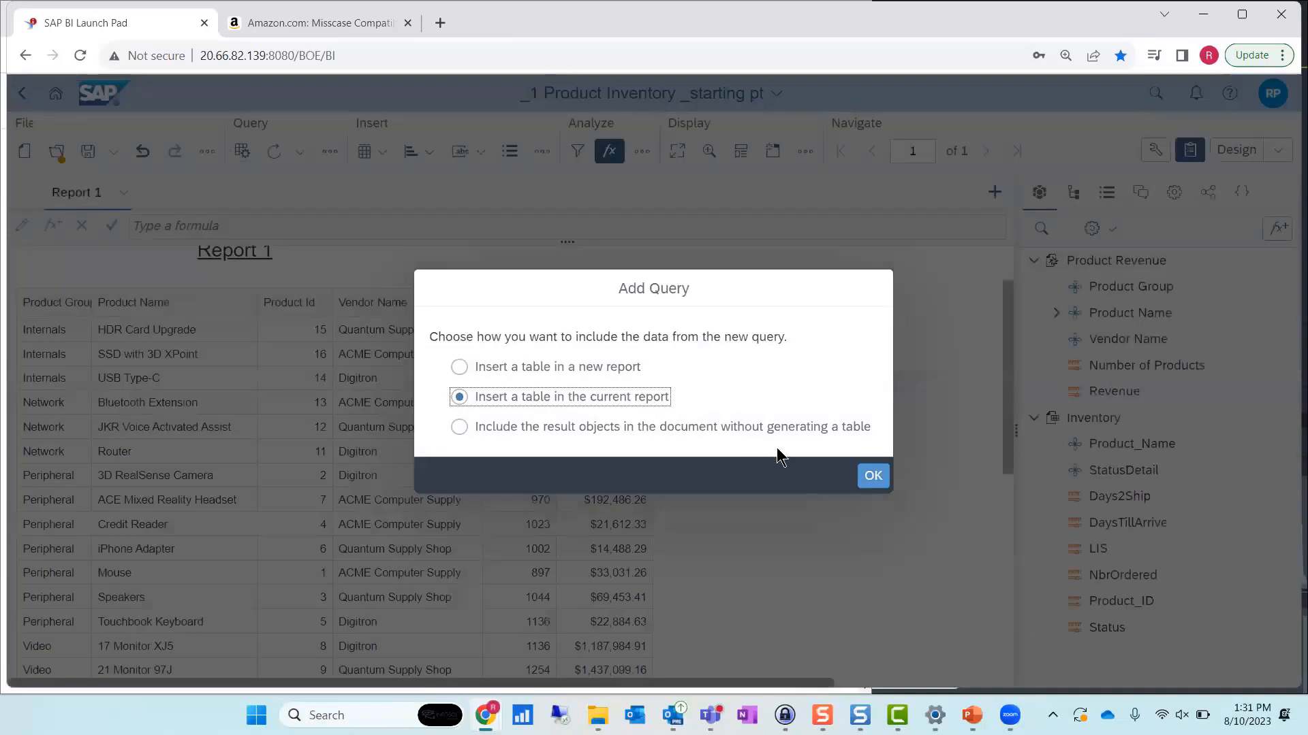
left_click(868, 476)
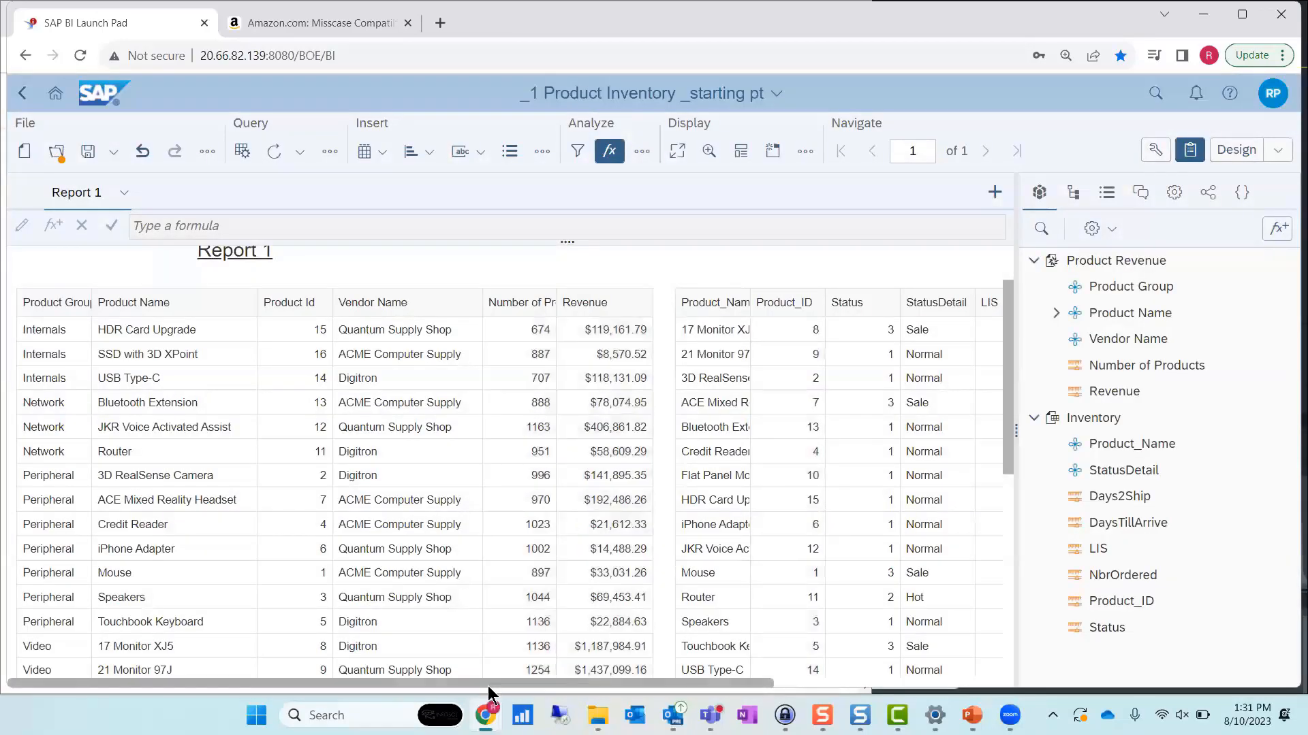
left_click_drag(489, 684, 810, 714)
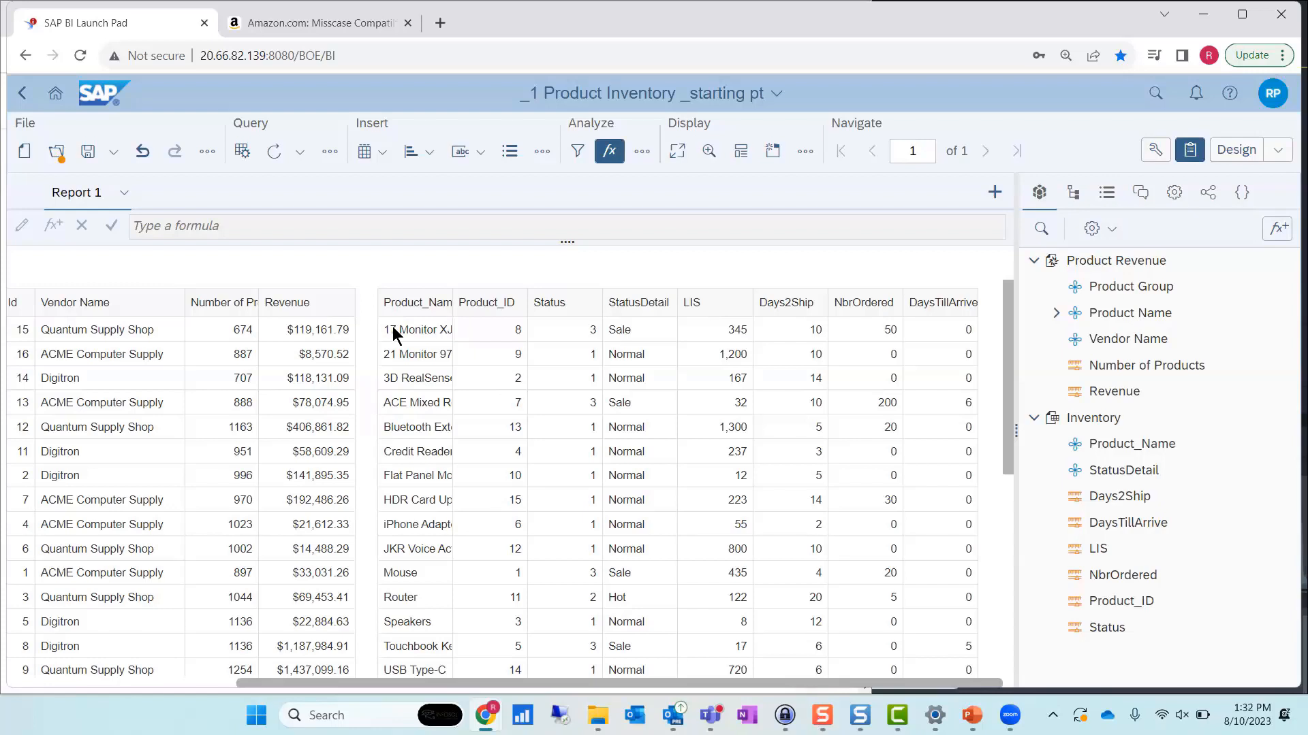
Add another query to the document using the Supplier Product SLA text file from Favorites as its data source
left_click(244, 154)
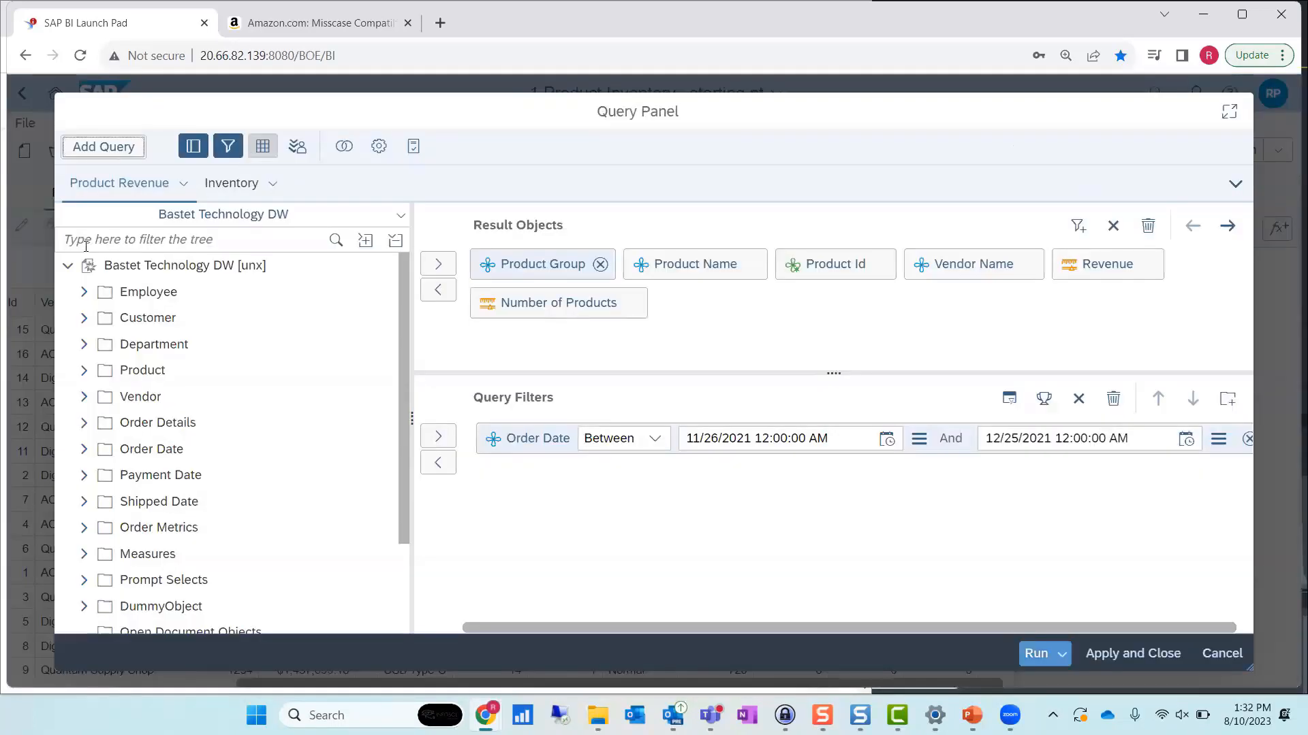
left_click(100, 156)
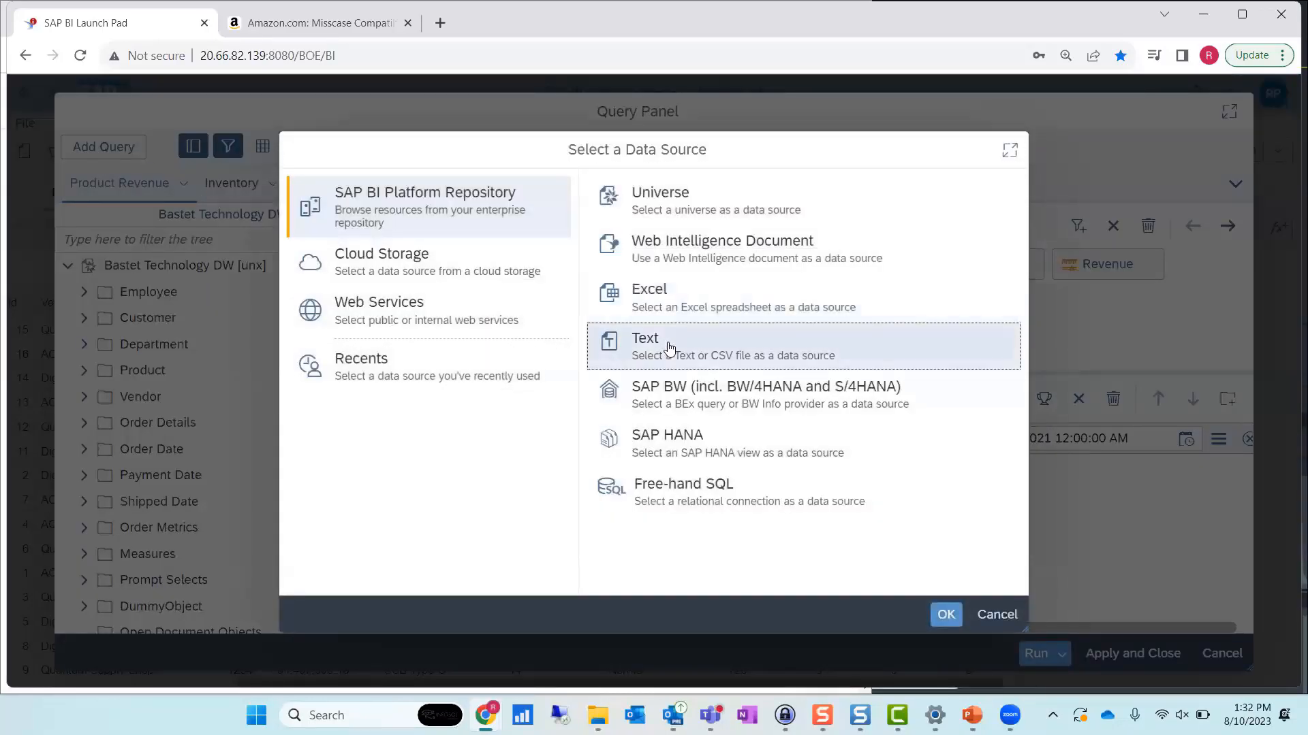
key("Return")
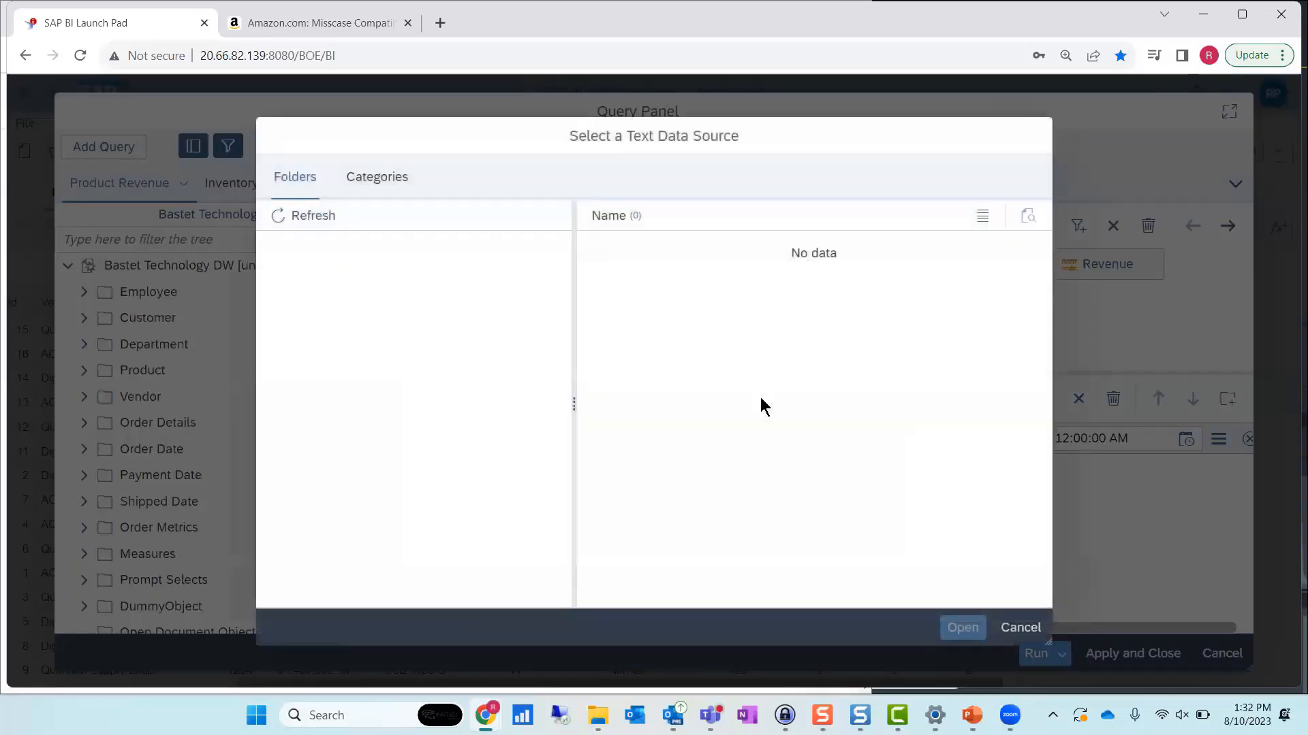
left_click(335, 245)
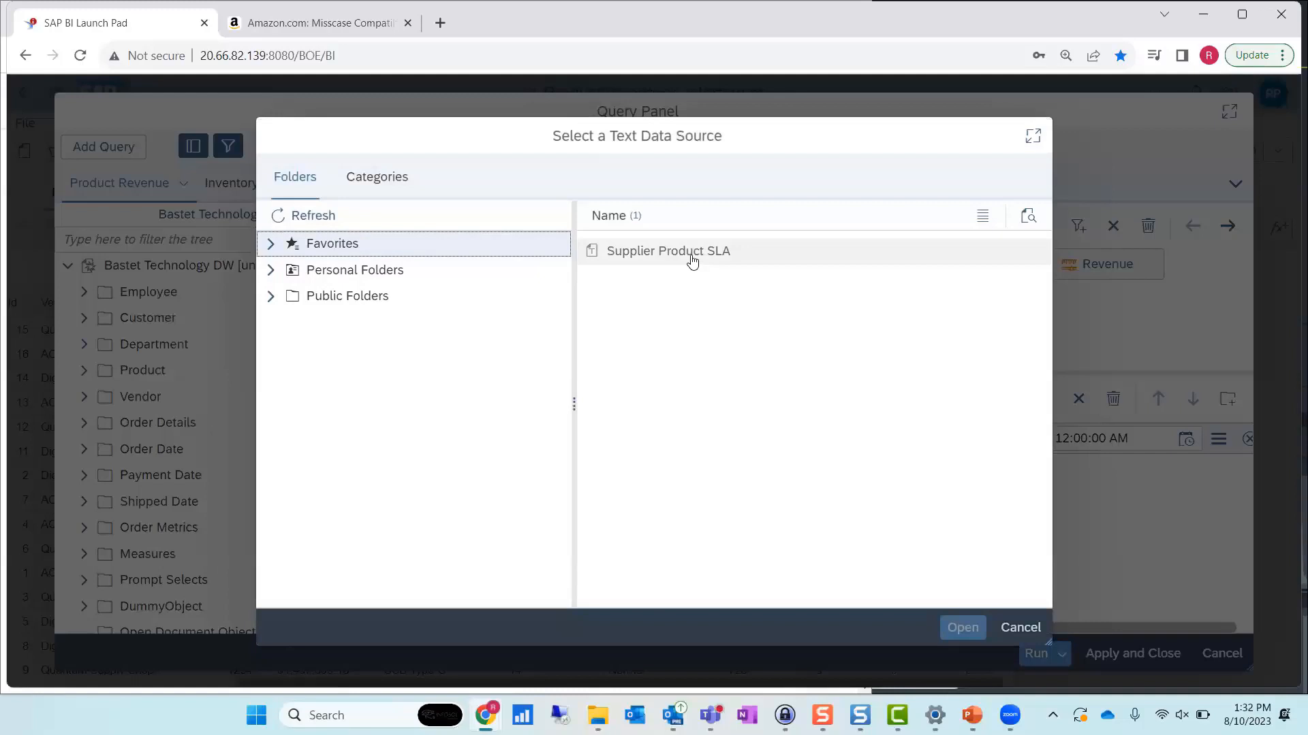
left_click(692, 259)
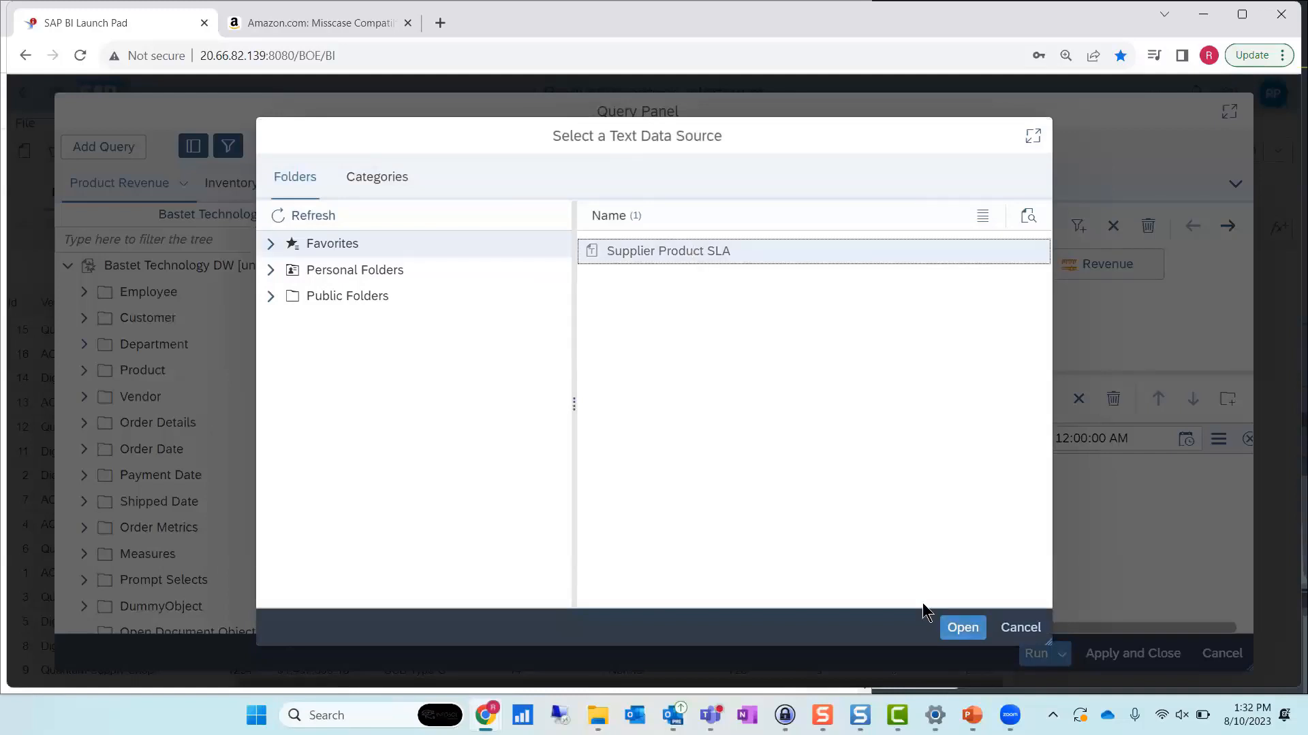
left_click(959, 626)
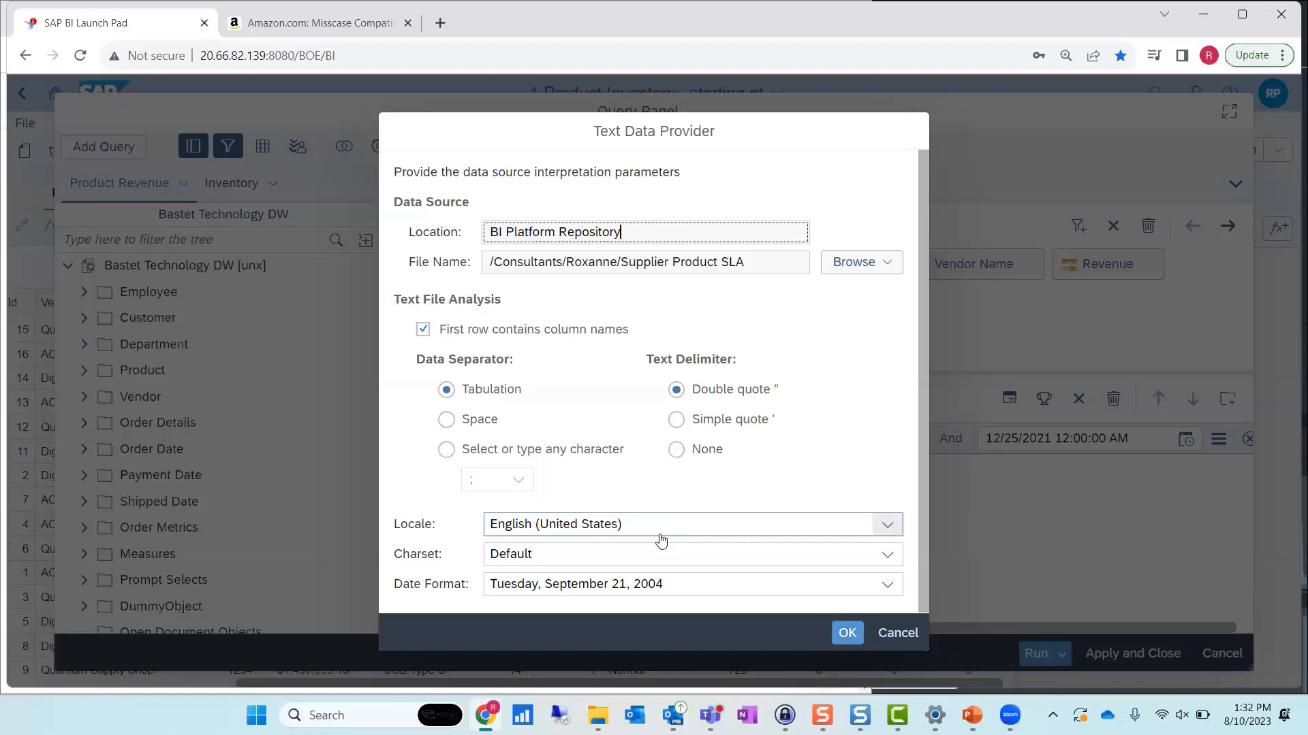
Set the Supplier Product SLA file's text delimiter to None and accept the text data provider settings
left_click(665, 586)
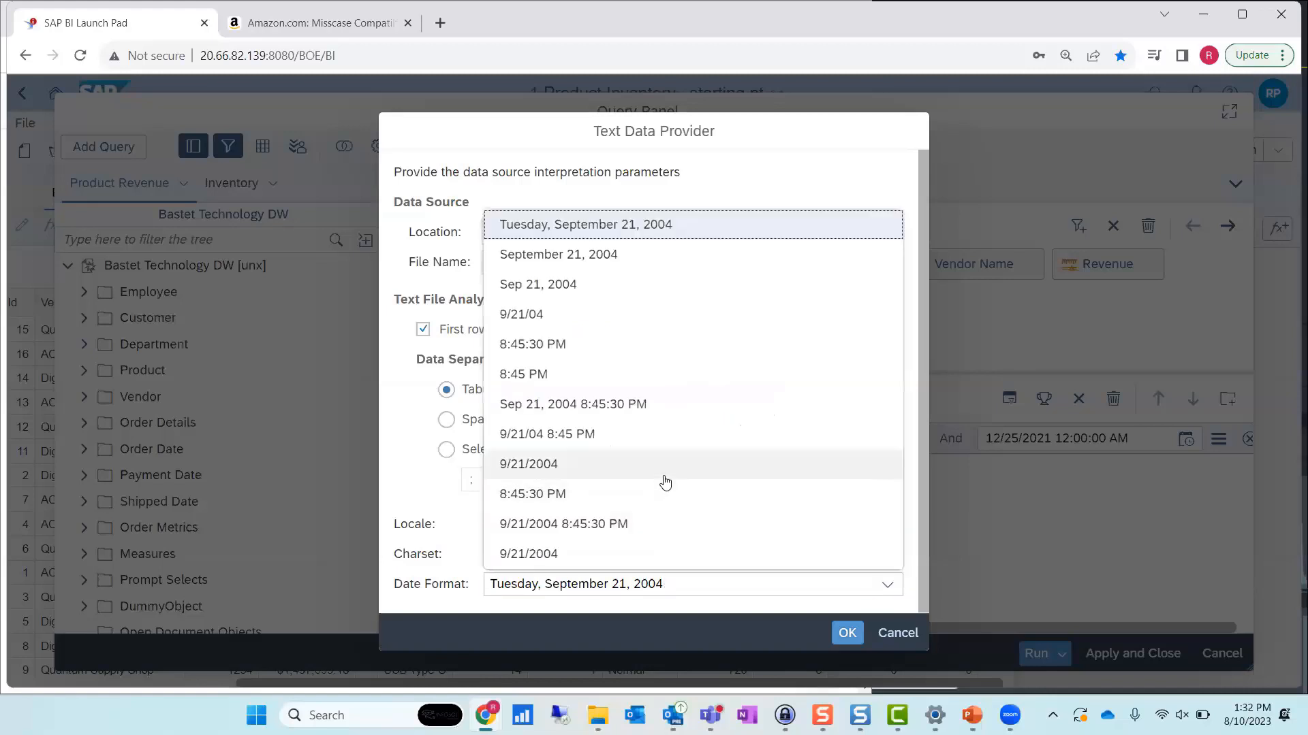
left_click(791, 169)
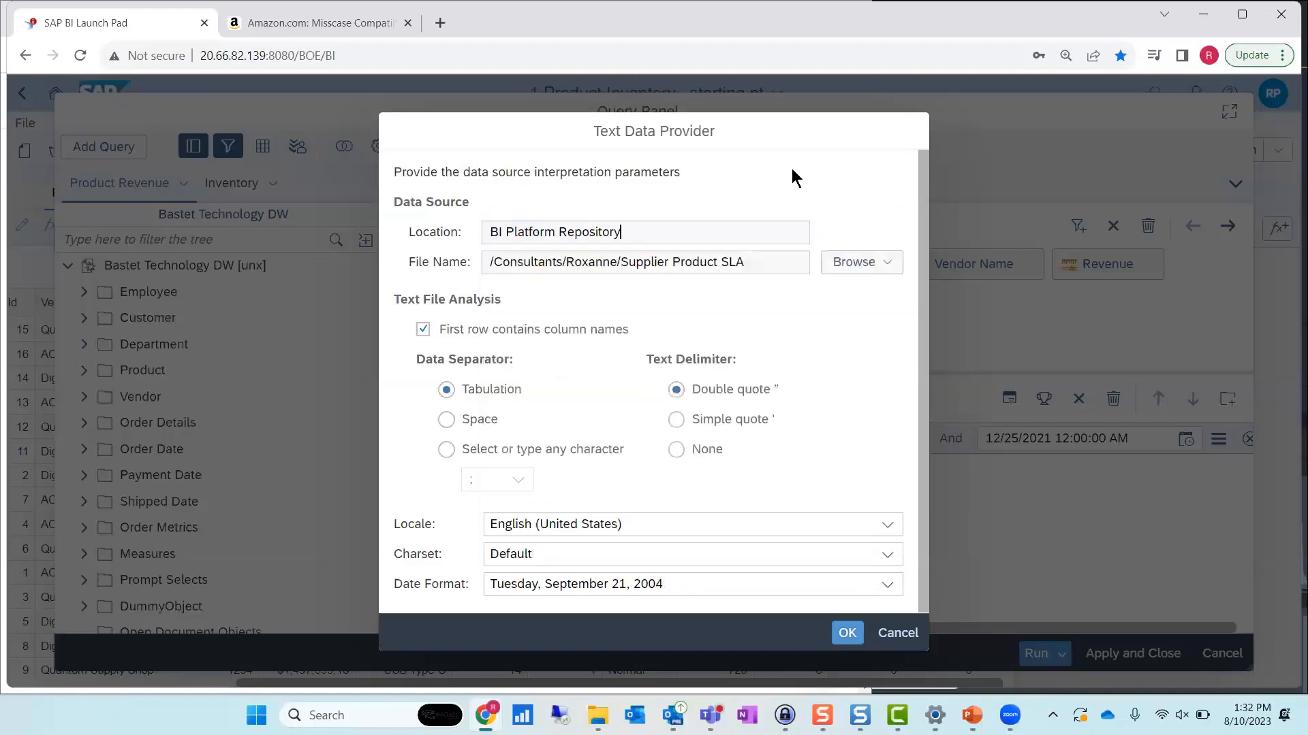
left_click(678, 448)
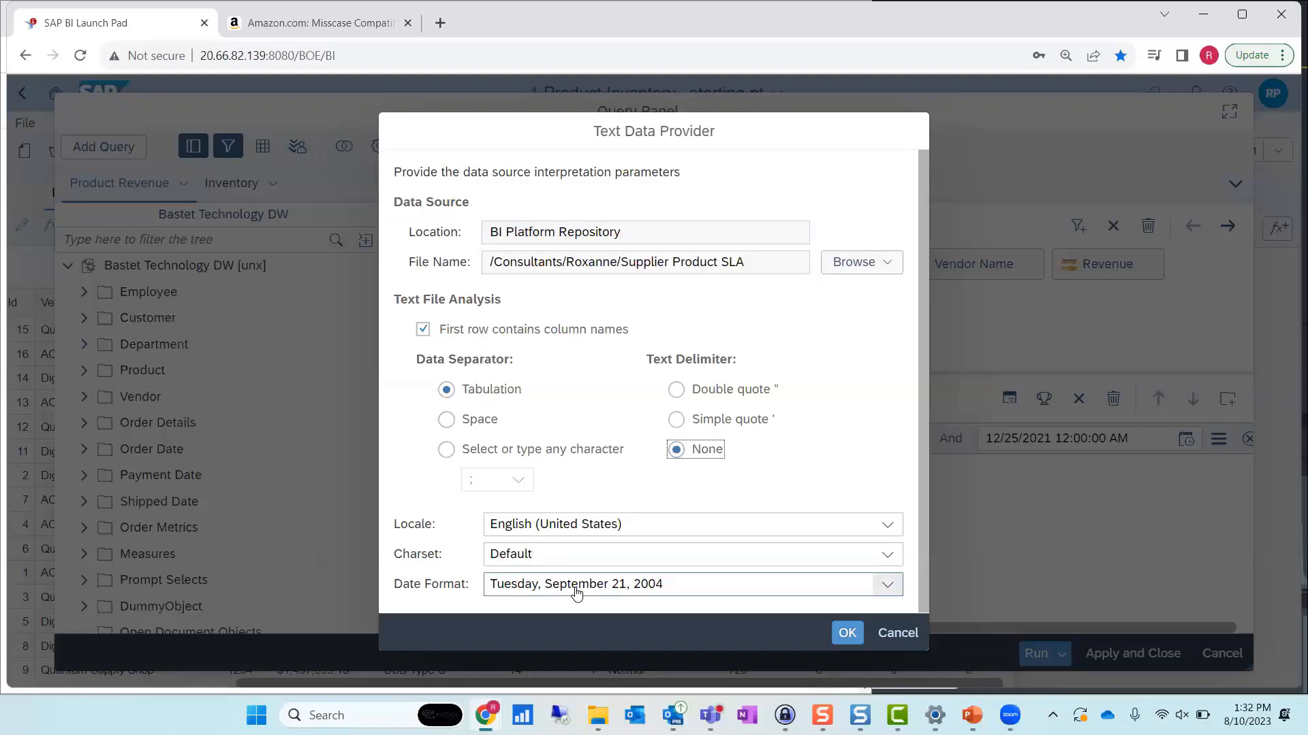
left_click(842, 623)
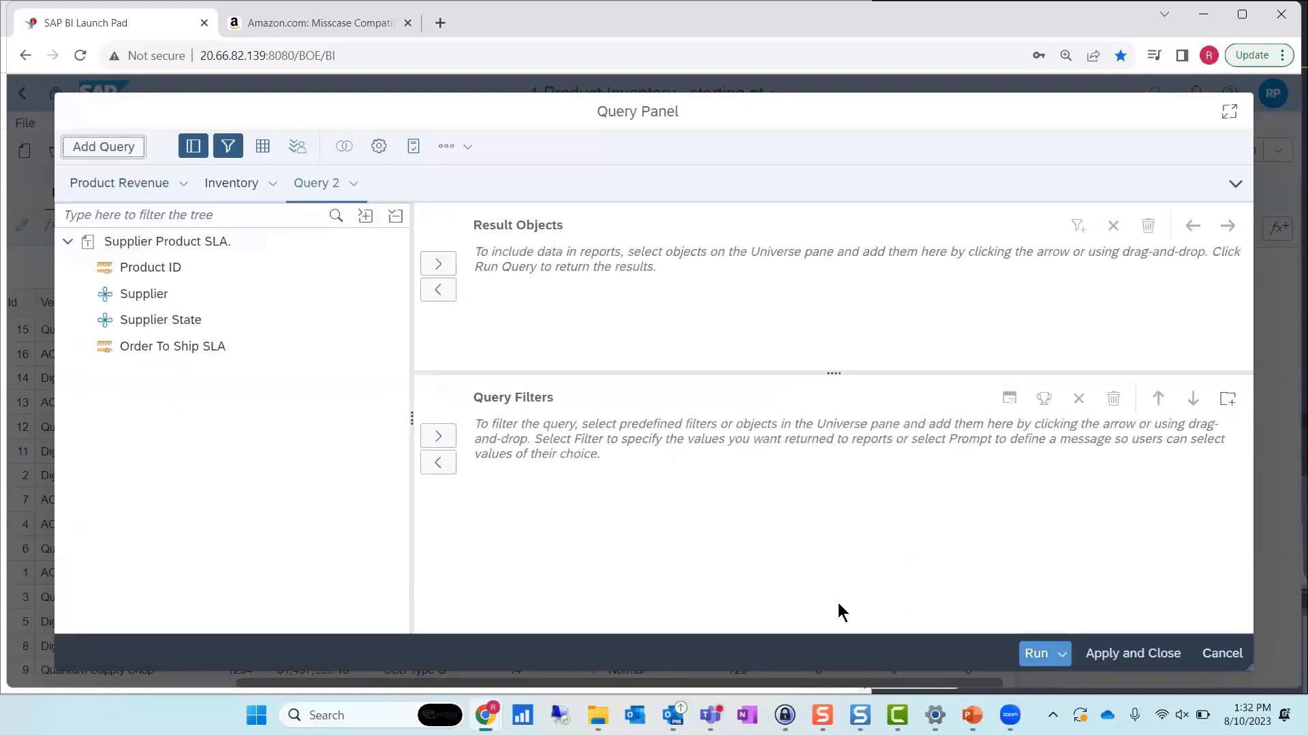
Add all Supplier Product SLA objects, from Product ID through Order To Ship SLA, to the query's result objects
left_click(150, 272)
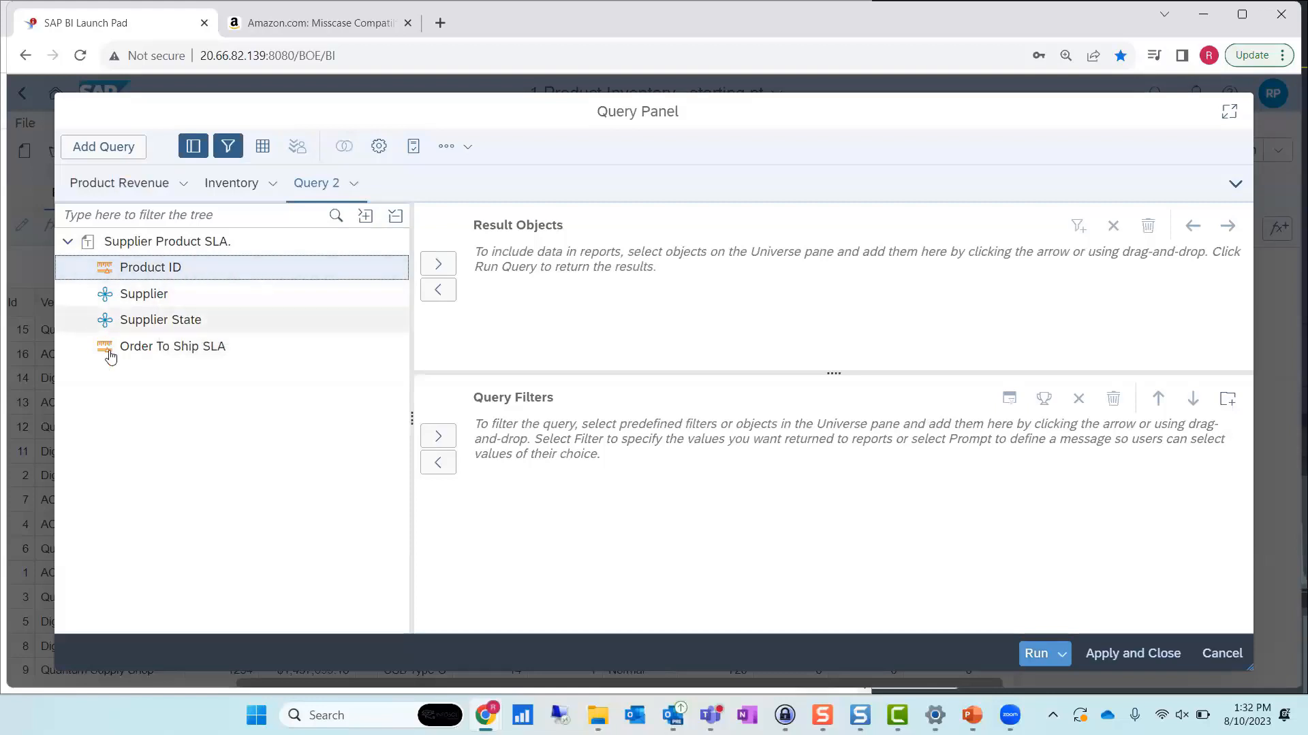
left_click(134, 344, "shift")
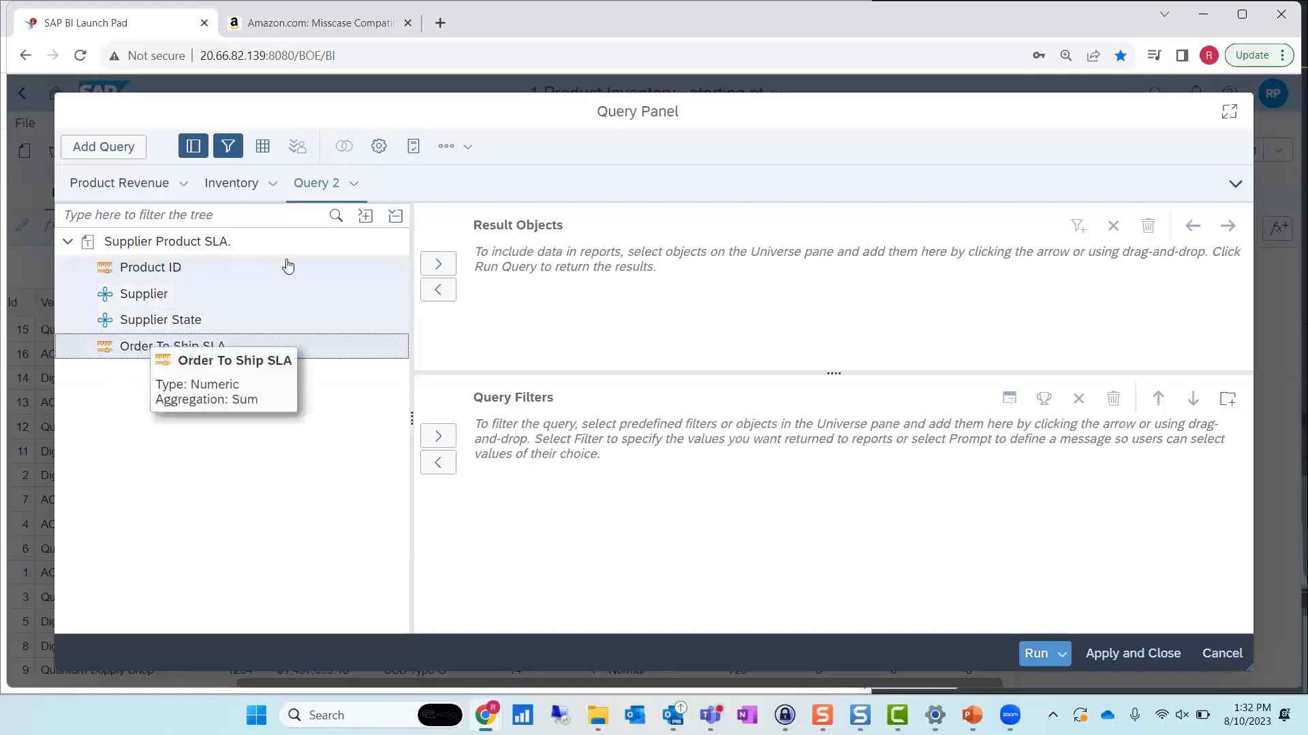
left_click(438, 268)
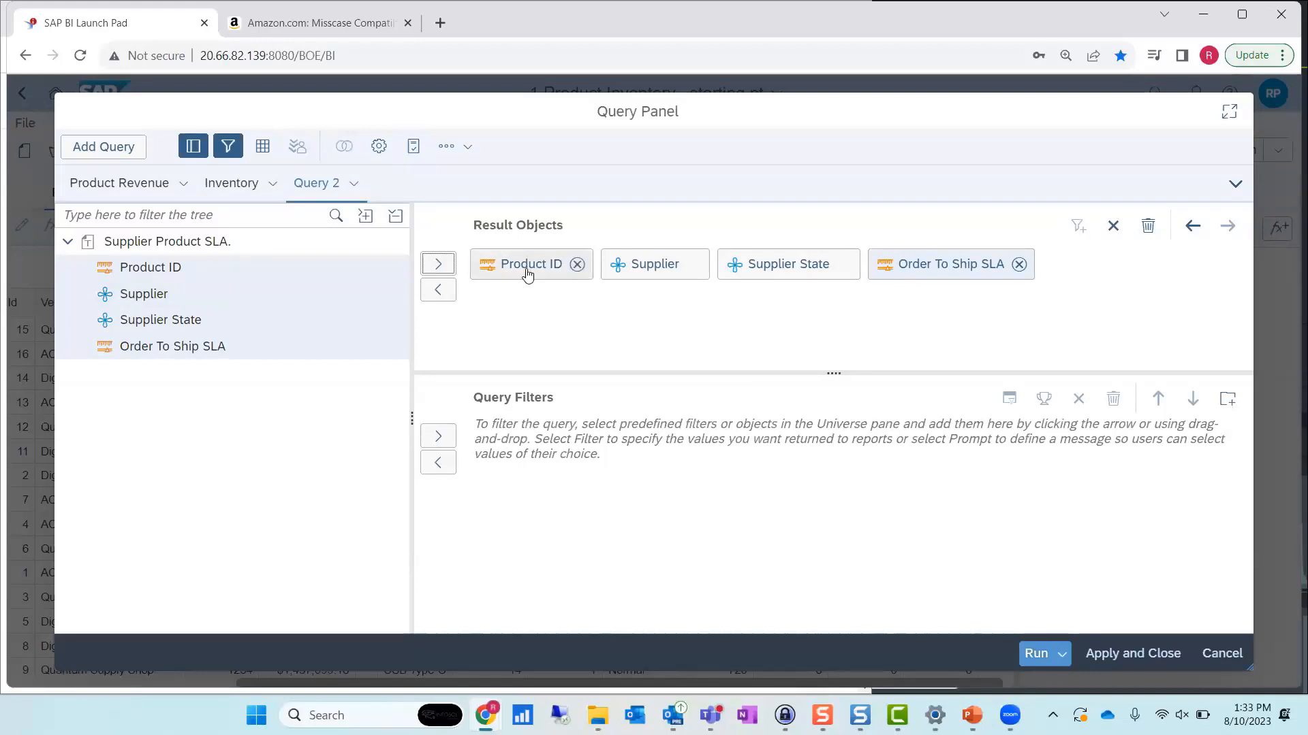
mouse_move(524, 281)
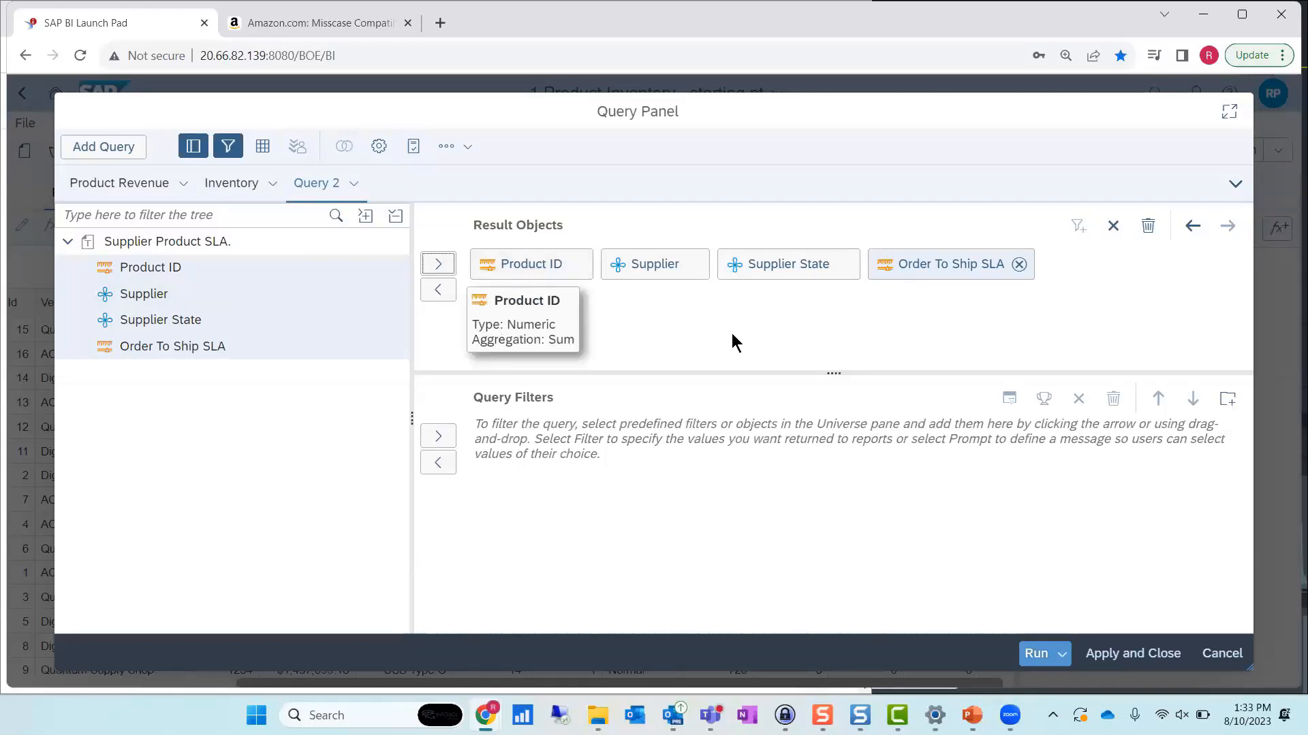
mouse_move(957, 279)
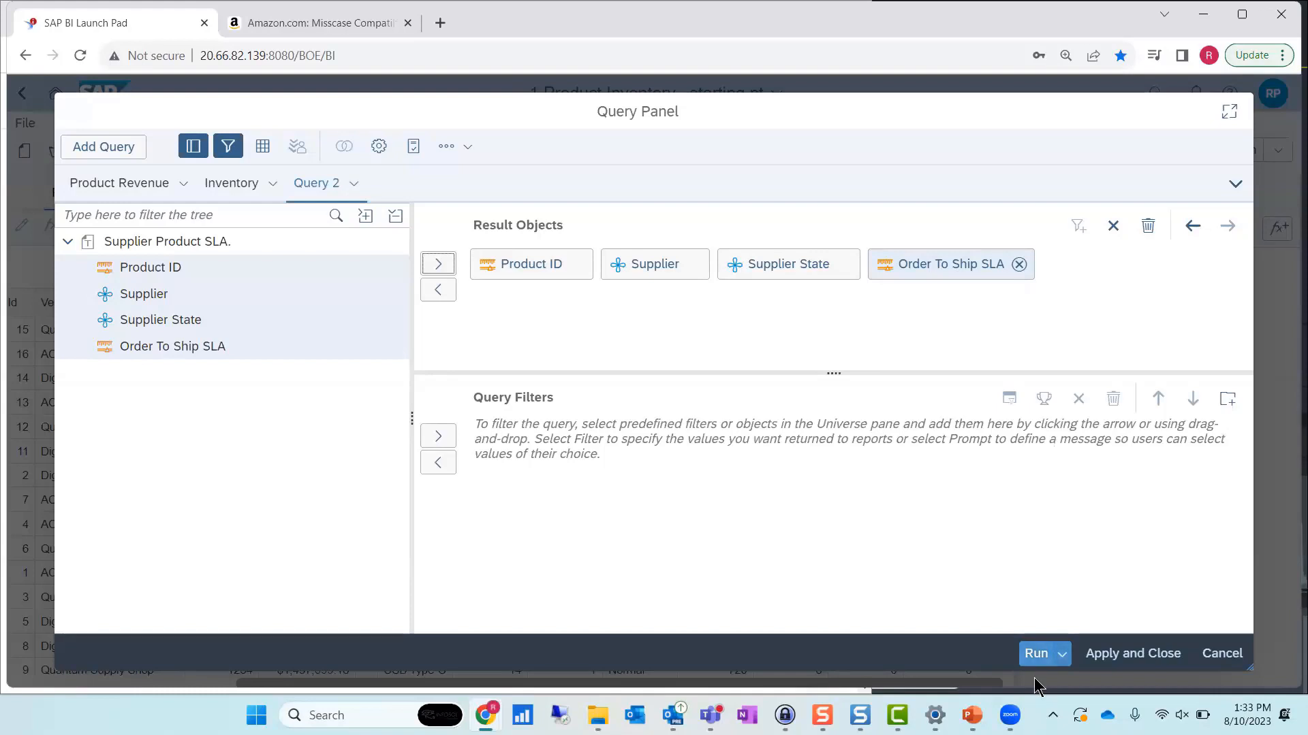
Run only Query 2 and insert its data as a table in the current report
left_click(1035, 654)
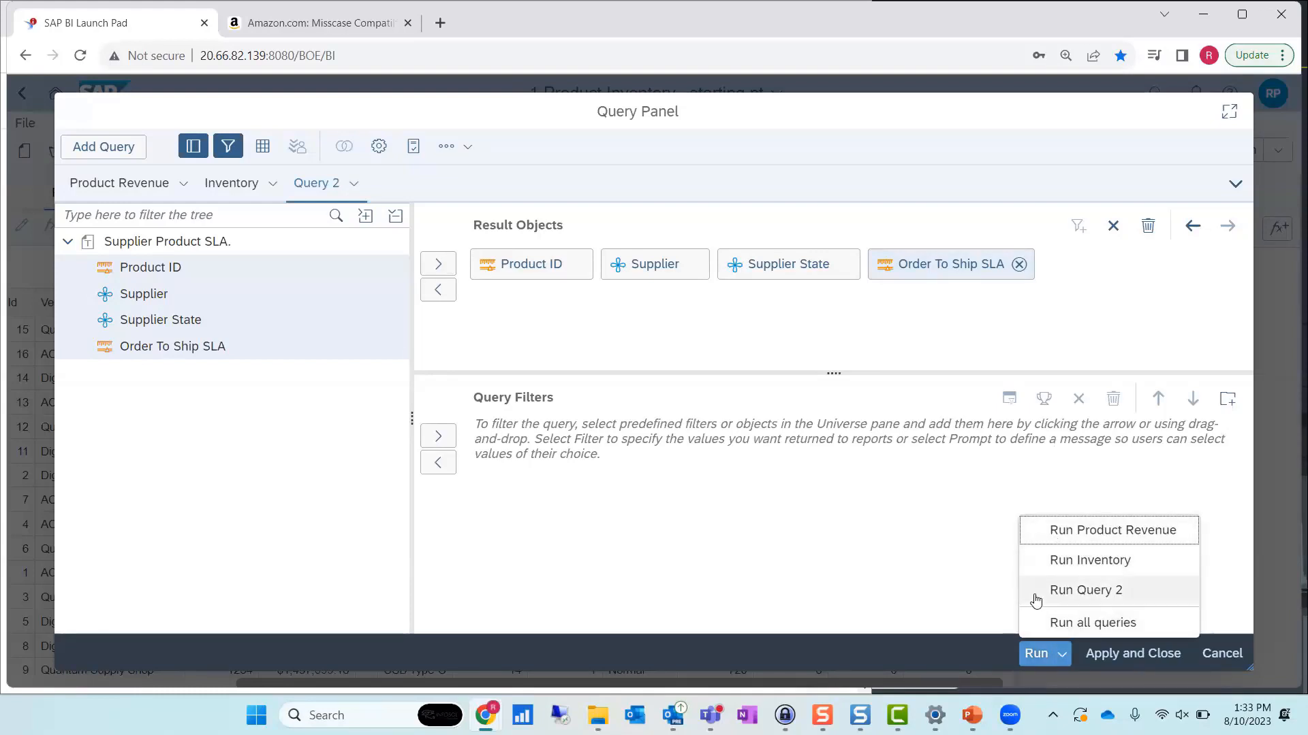
left_click(1083, 590)
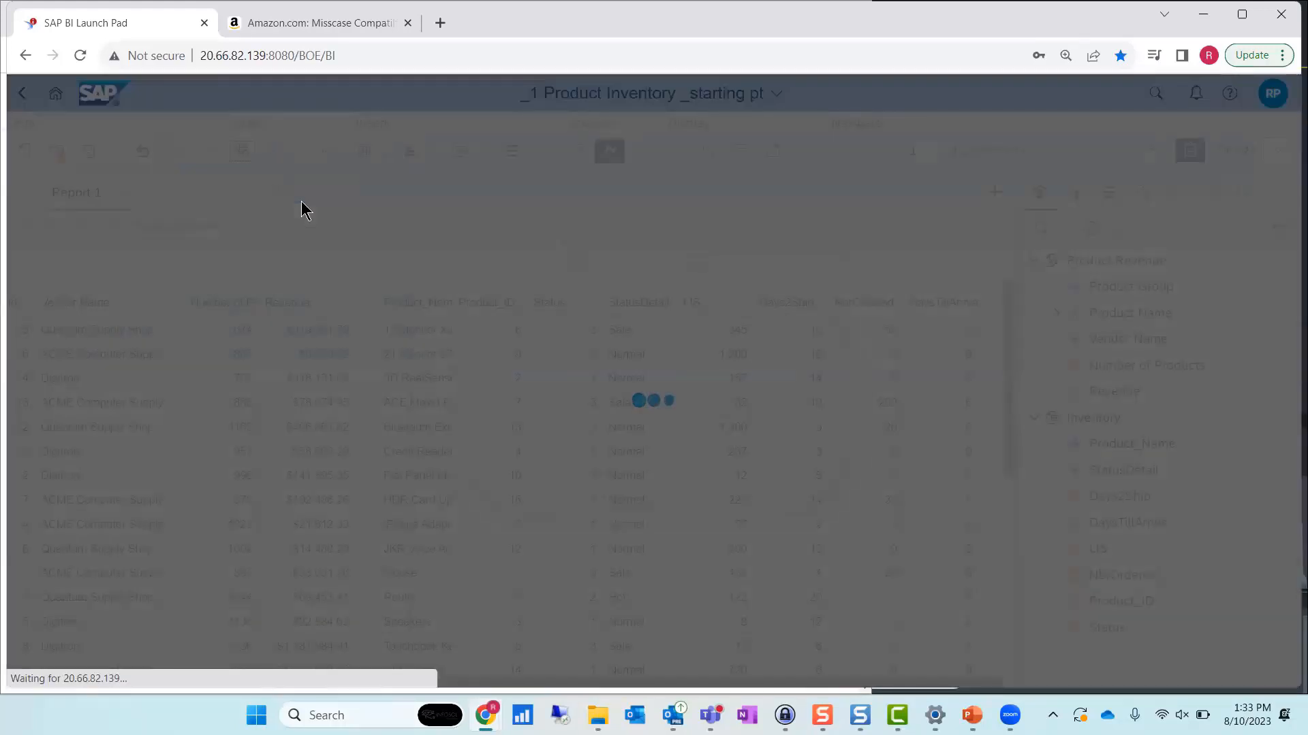
left_click(582, 400)
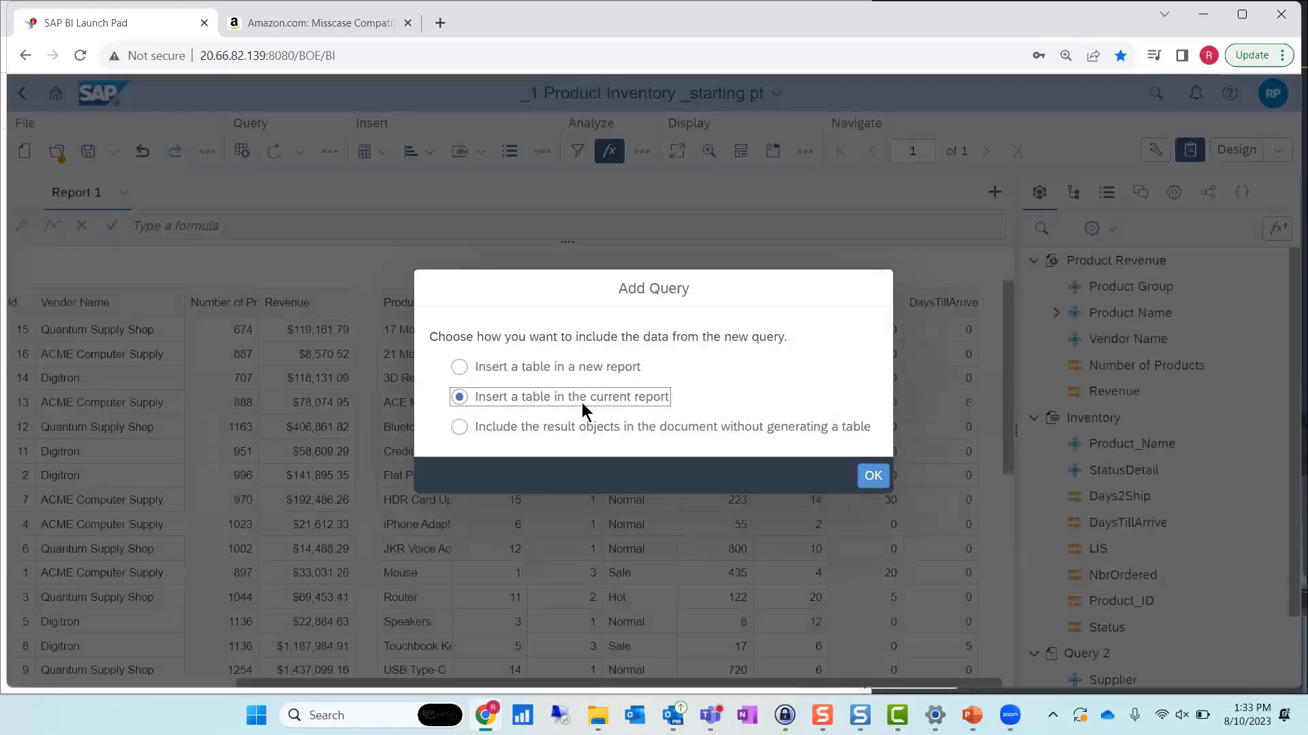
left_click(874, 477)
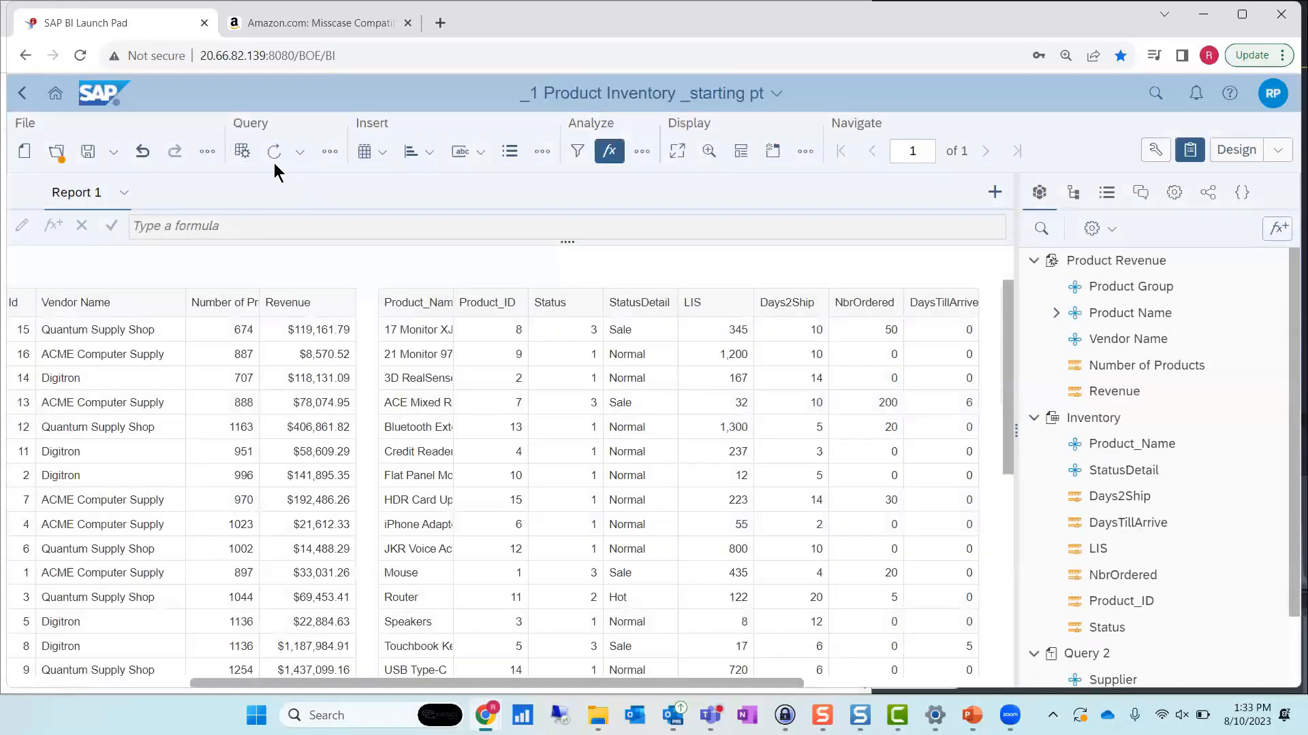
Rename Query 2 as Supplier SLA in the query panel and return to the report
left_click(242, 151)
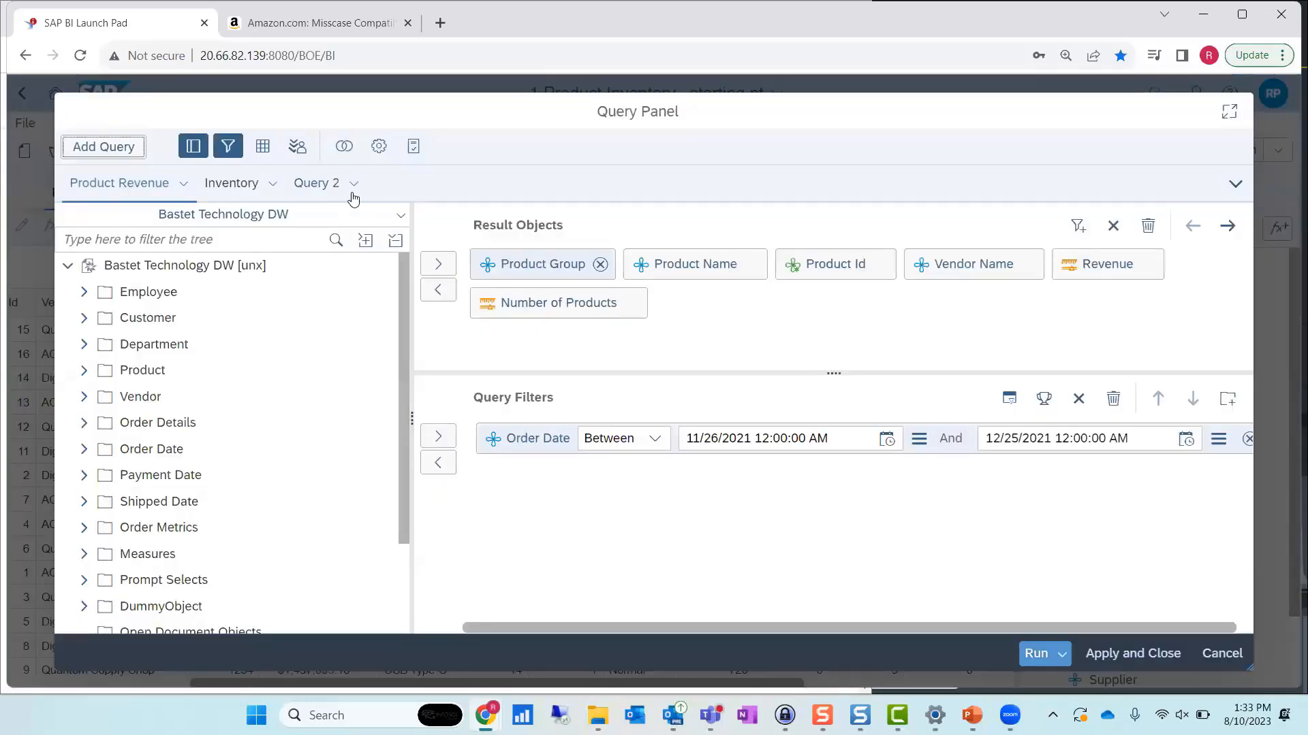
left_click(357, 184)
left_click(385, 206)
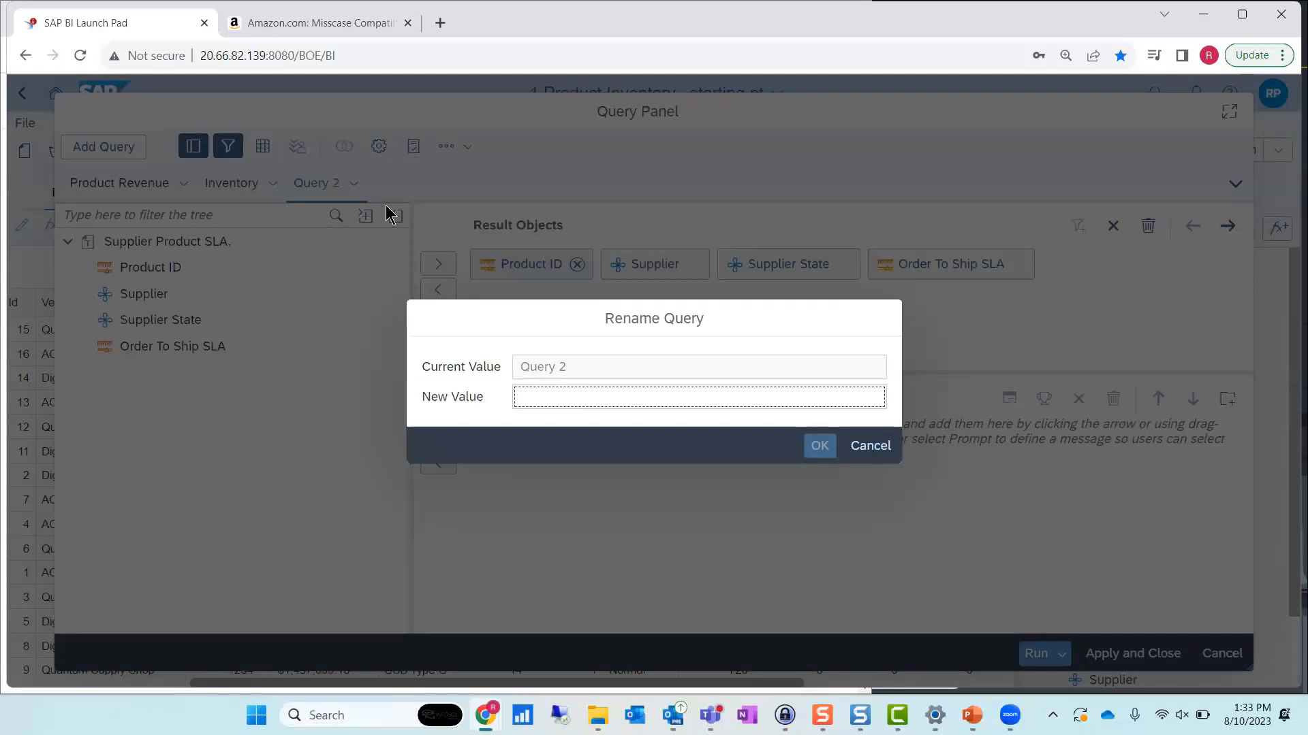
type("Supplier")
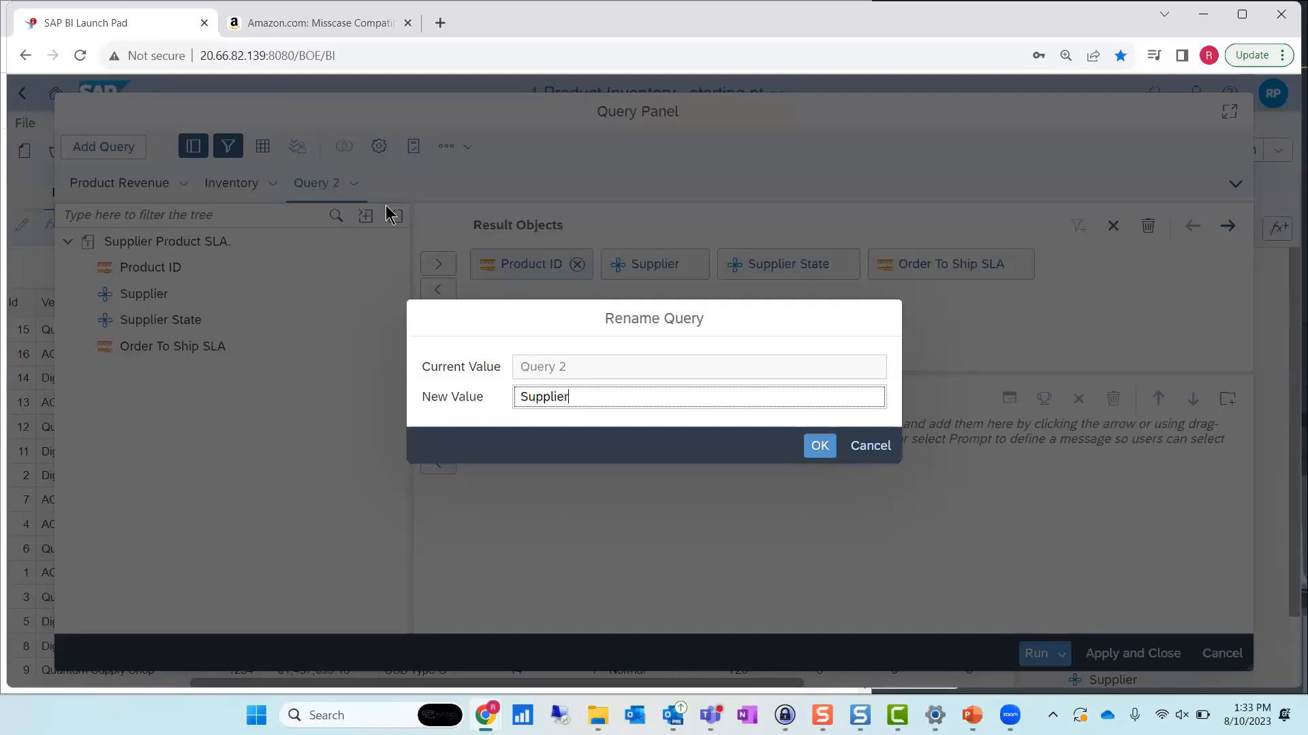
type(" SLA")
left_click(818, 444)
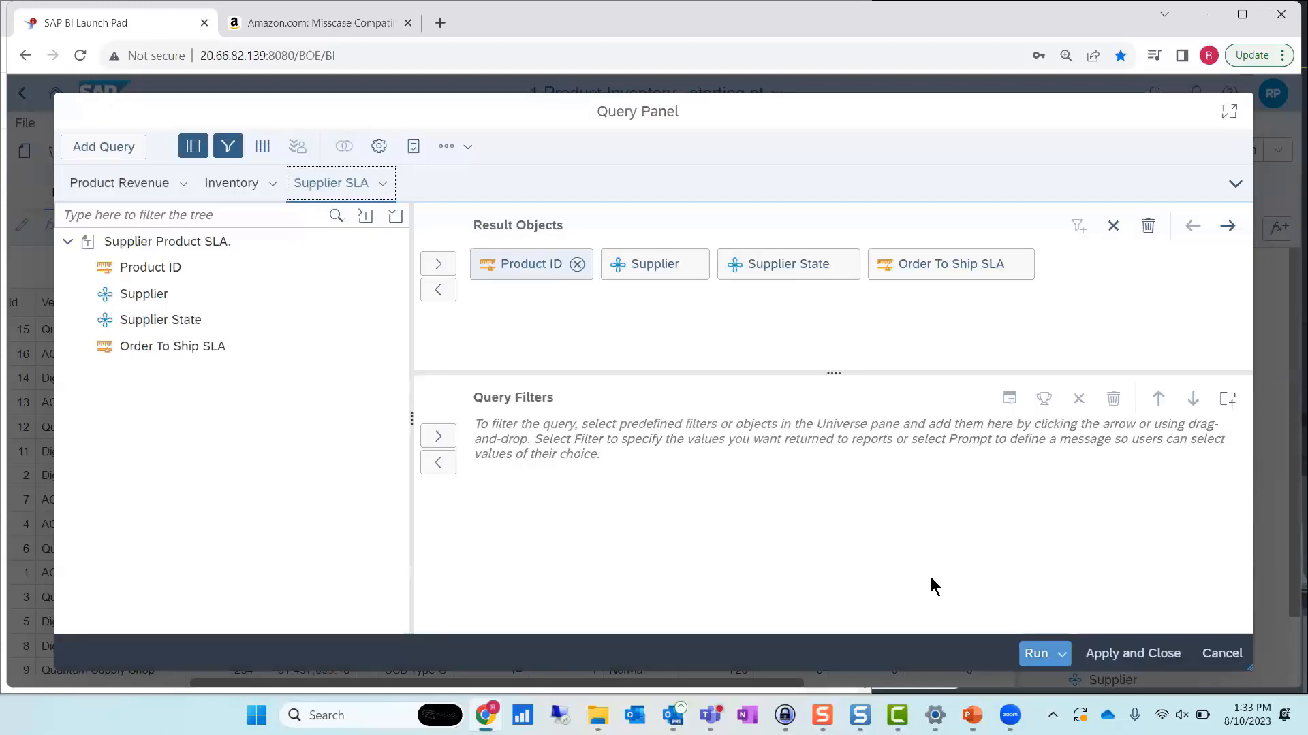
left_click(1035, 653)
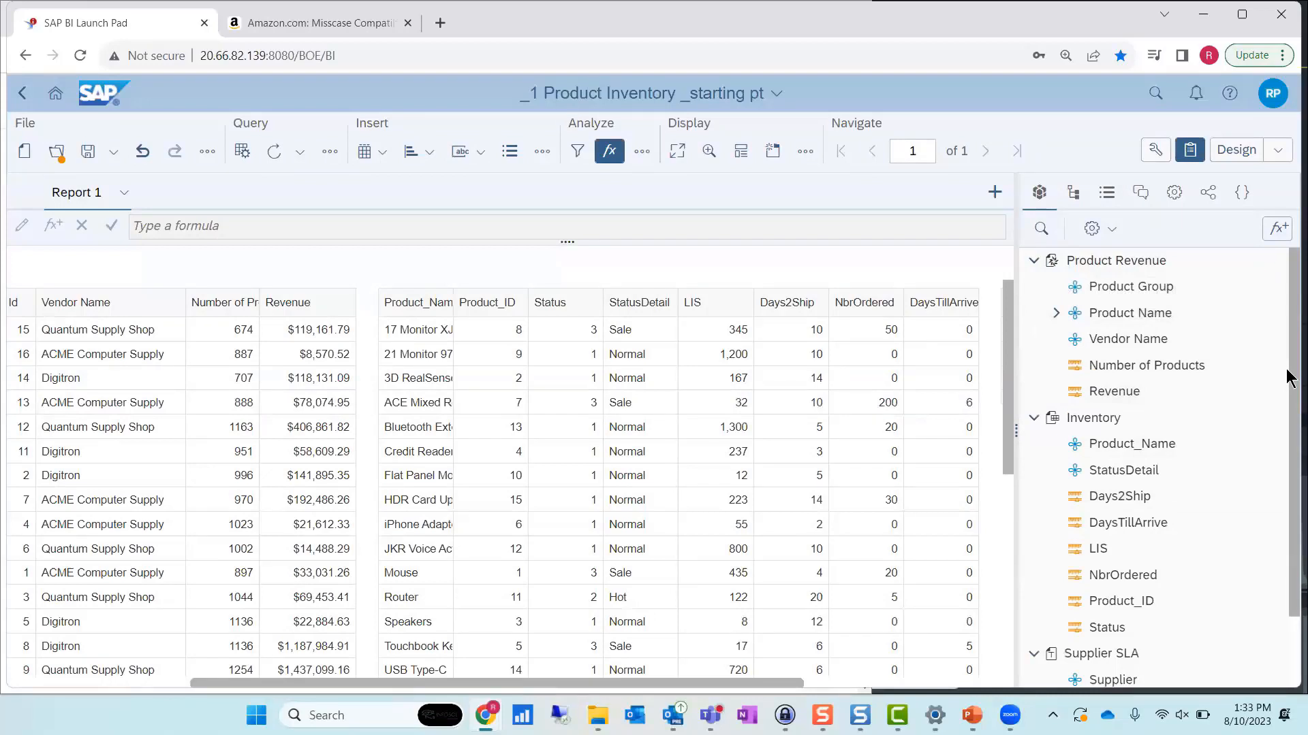
Change the qualification of the Inventory query's Product_ID object to Dimension and apply it
scroll(1287, 381, "down", 1)
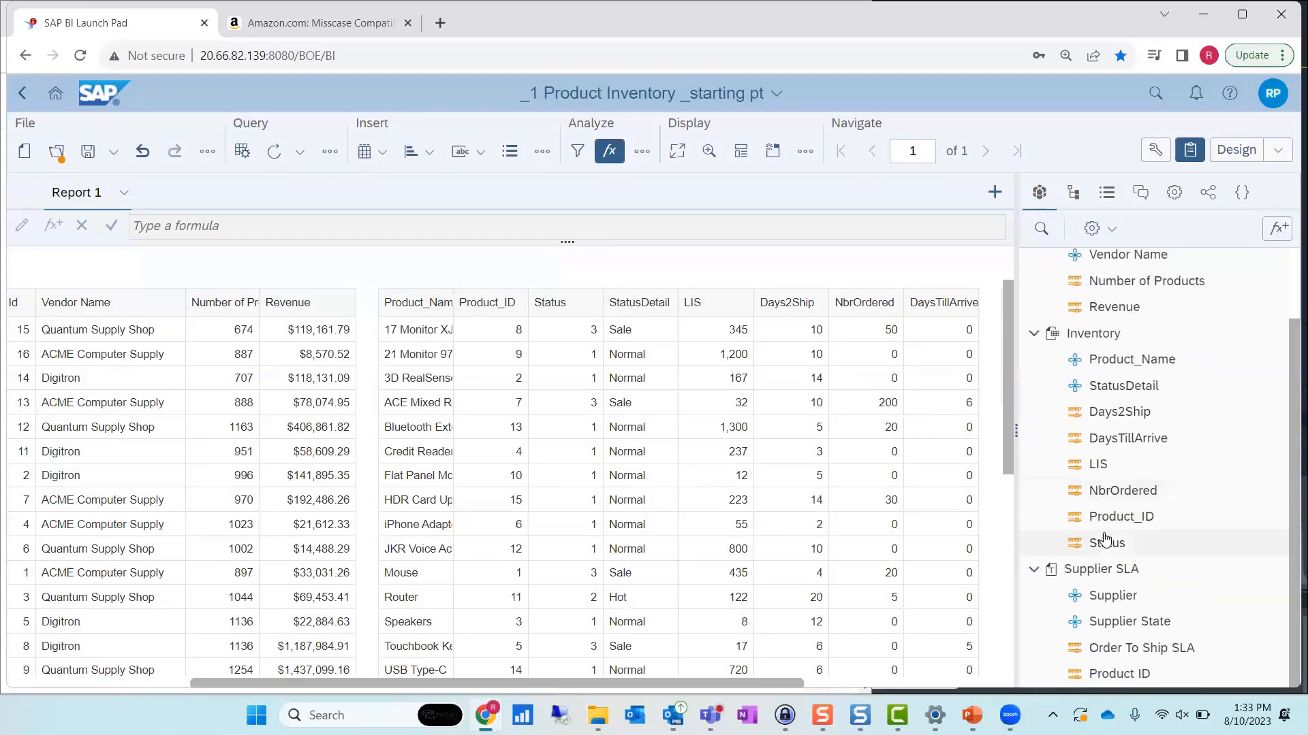
left_click(1133, 517)
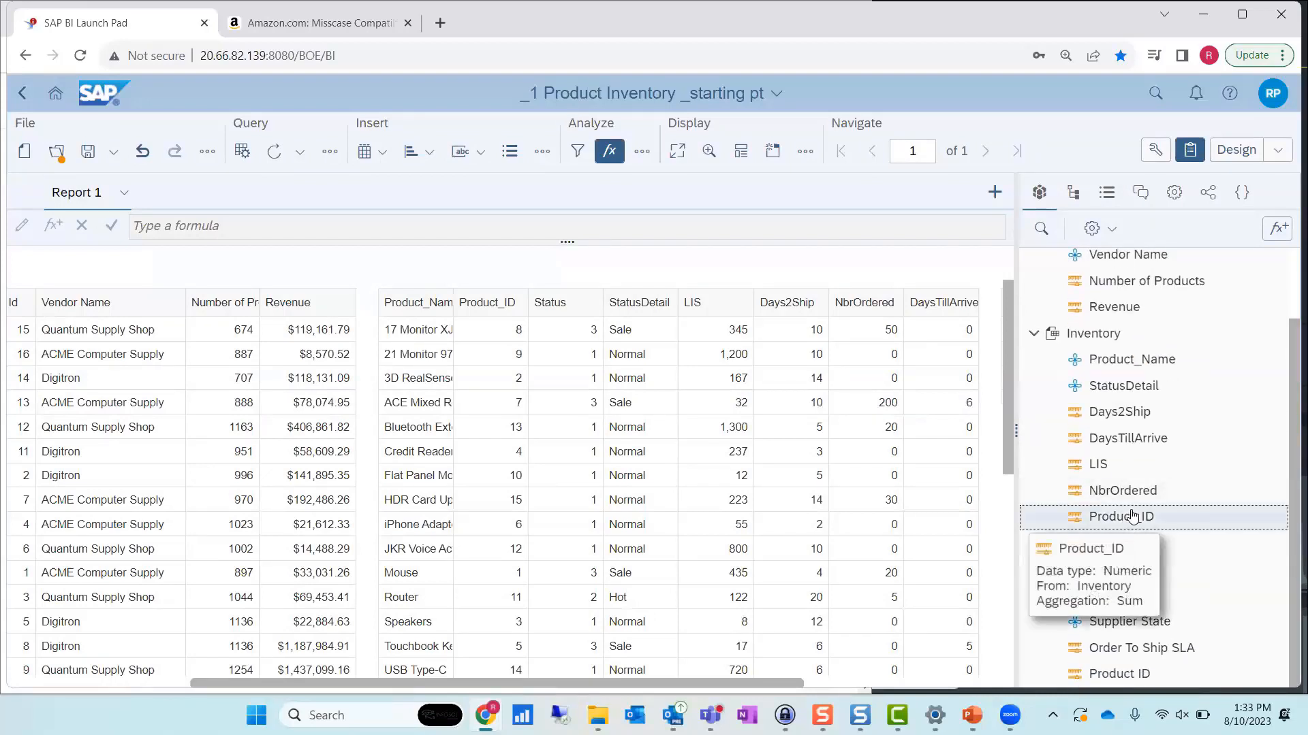
left_click(1156, 156)
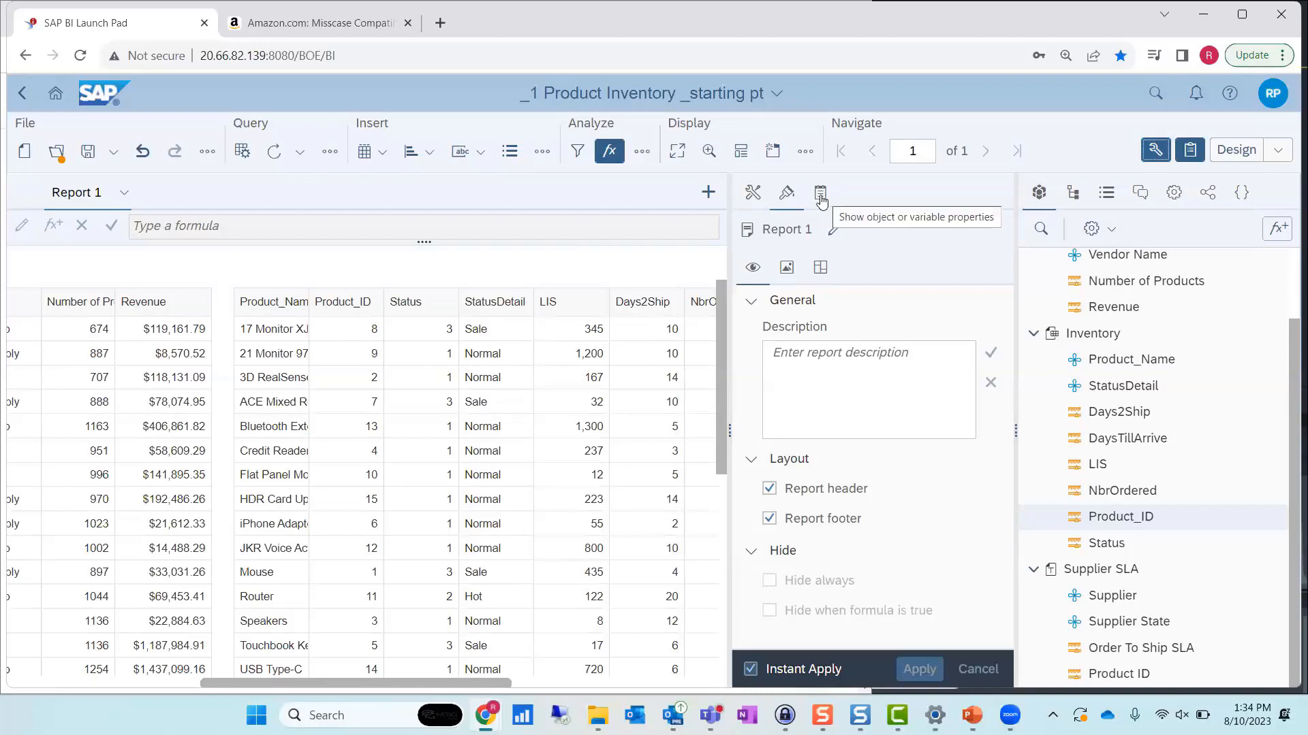
left_click(821, 198)
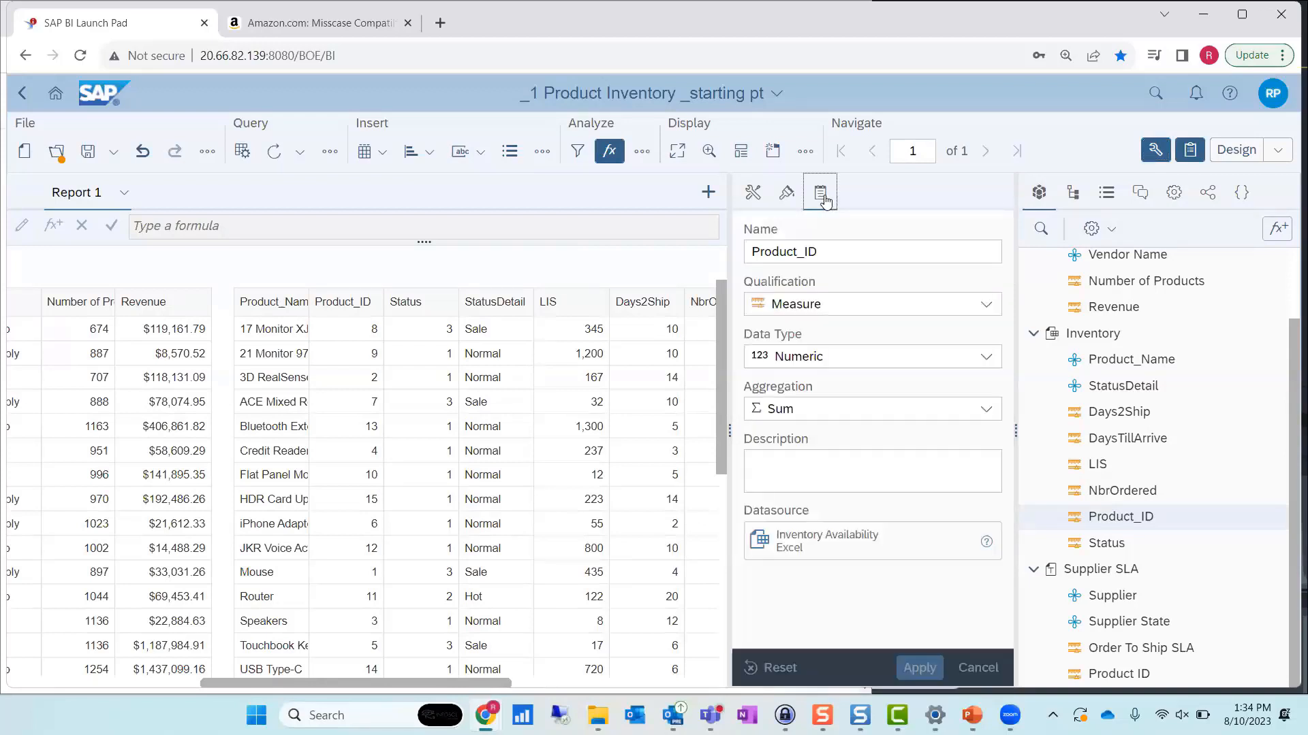
left_click(848, 311)
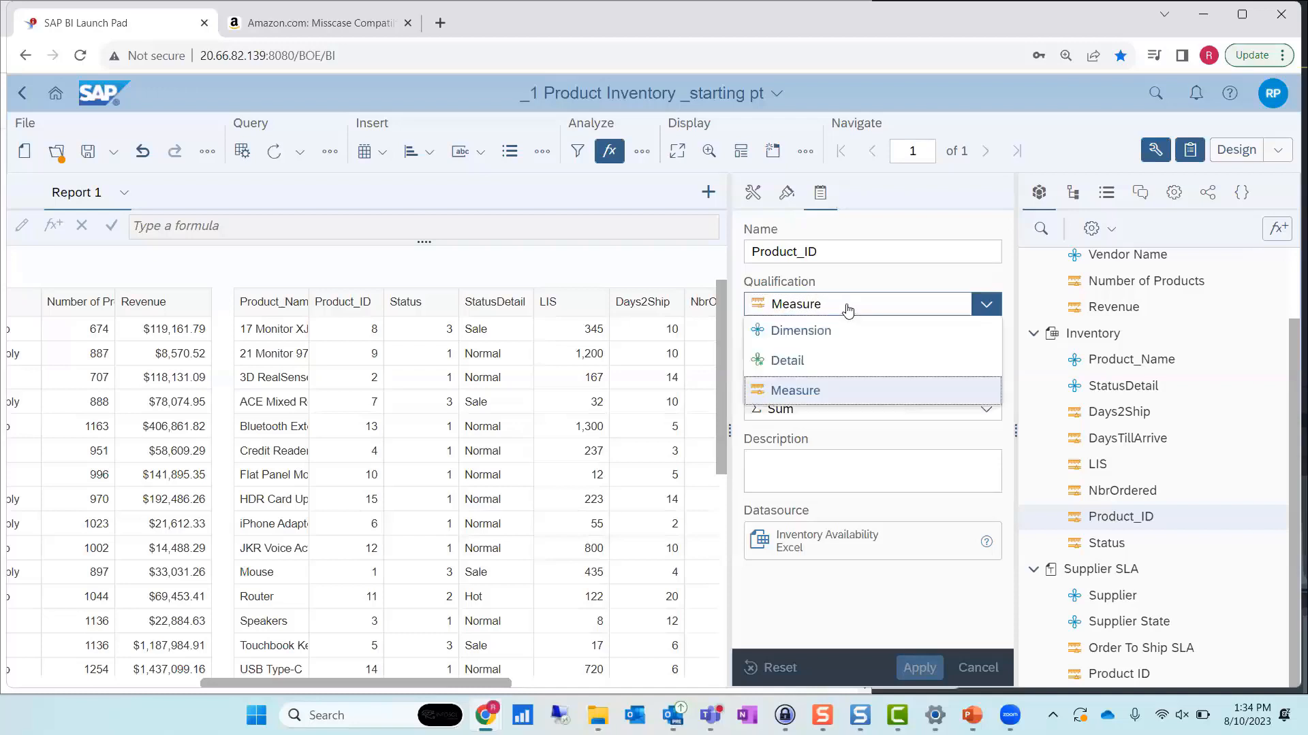
left_click(832, 333)
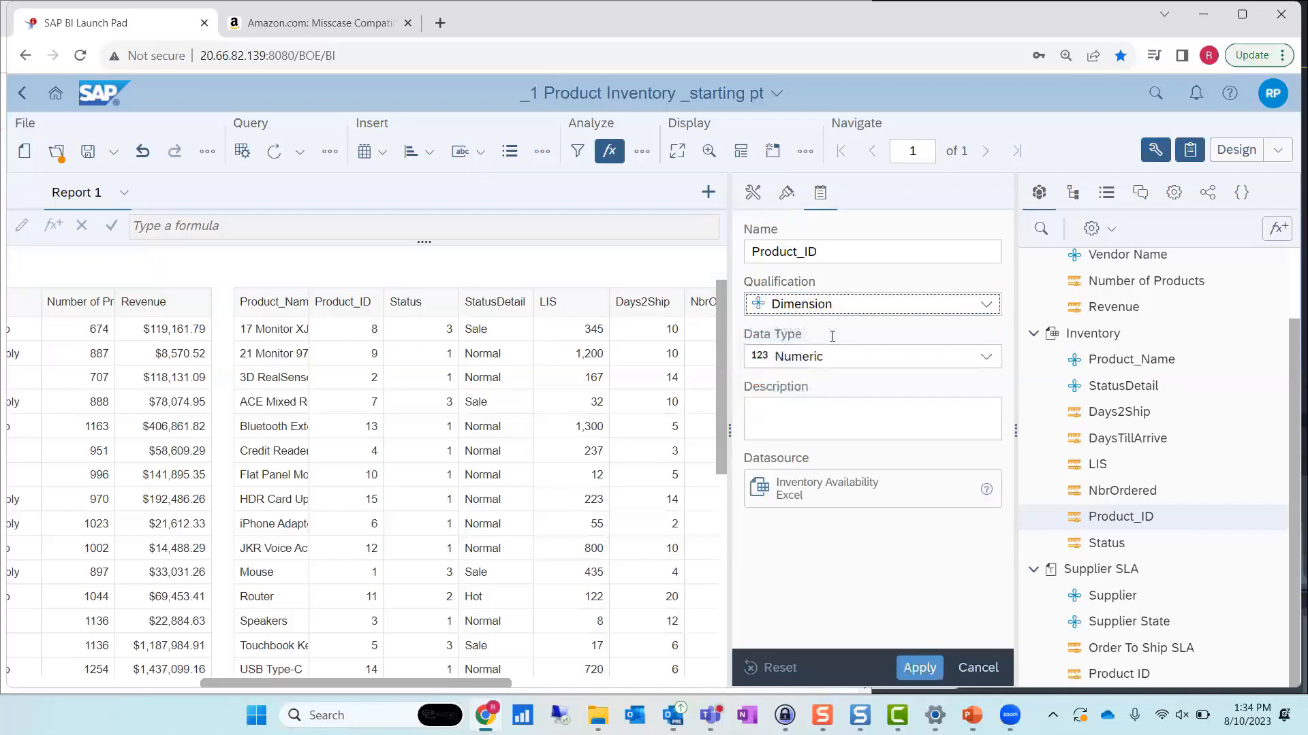
left_click(919, 669)
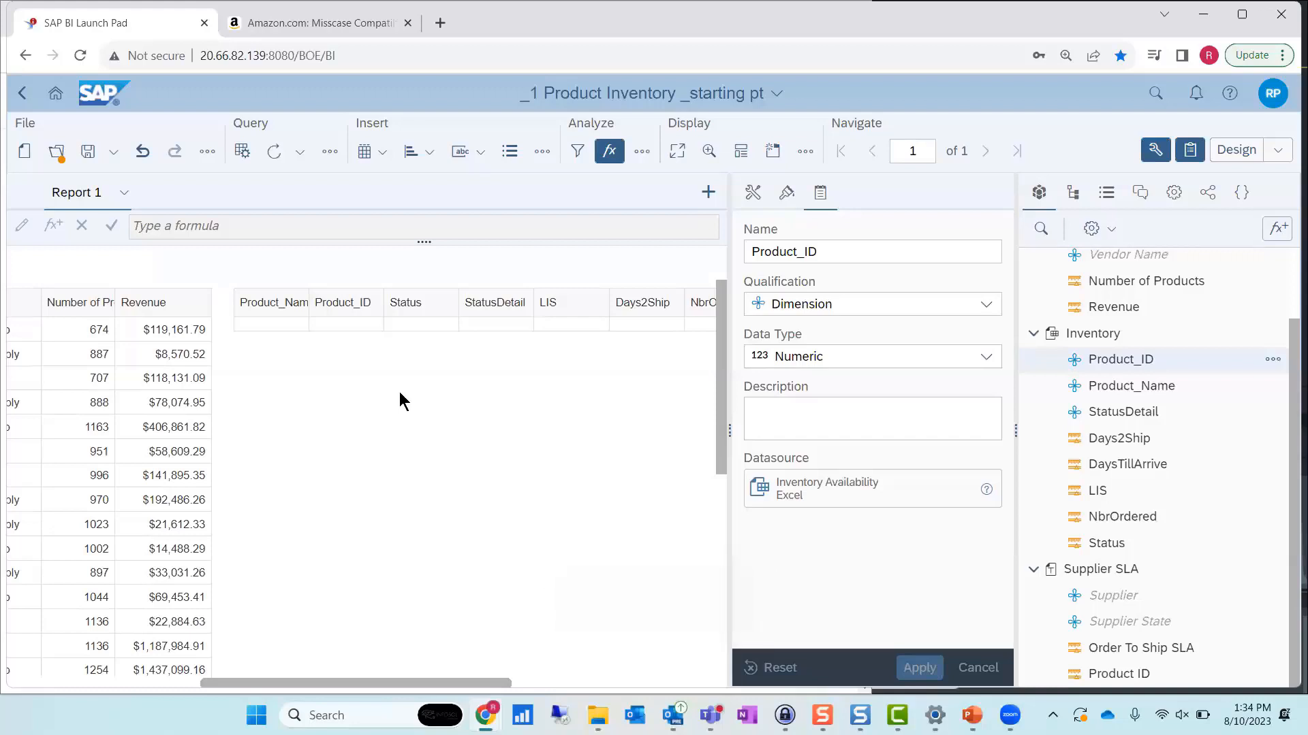
Change the Inventory query's Status object to a Dimension and refresh the document's data
left_click(1109, 544)
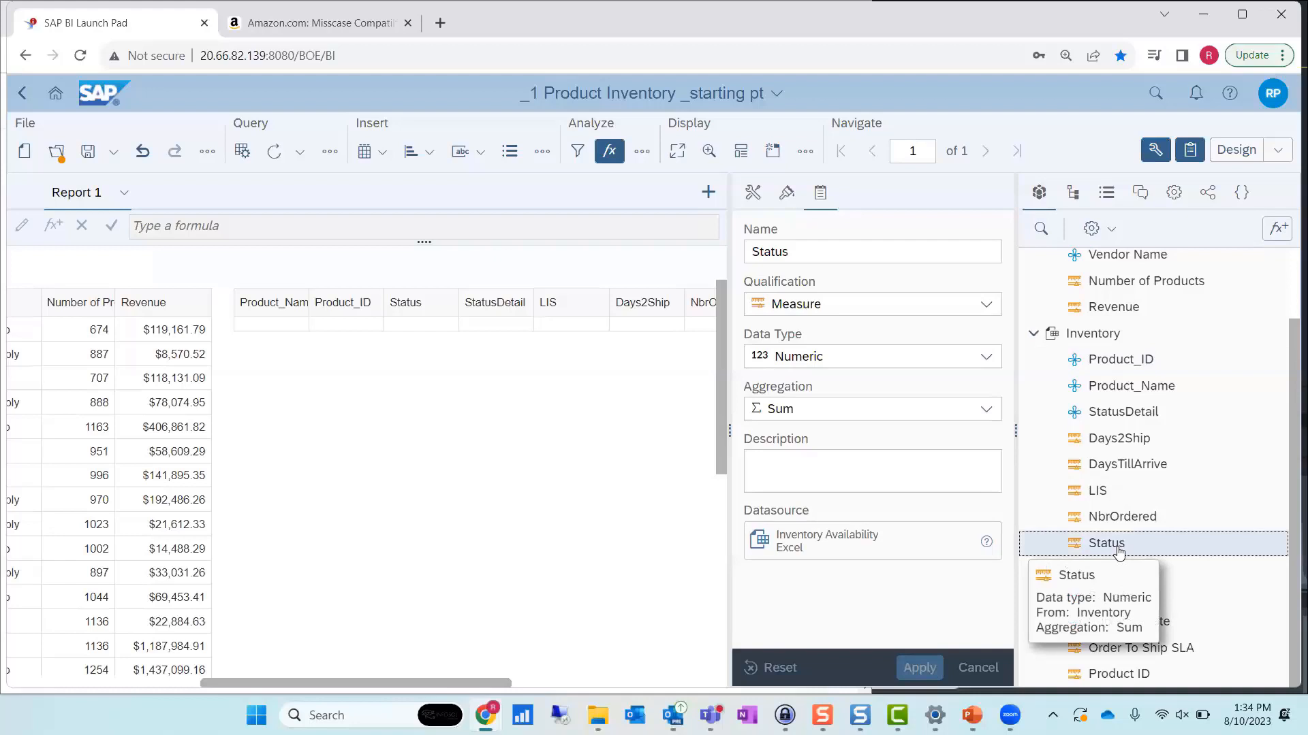
left_click(844, 312)
left_click(840, 340)
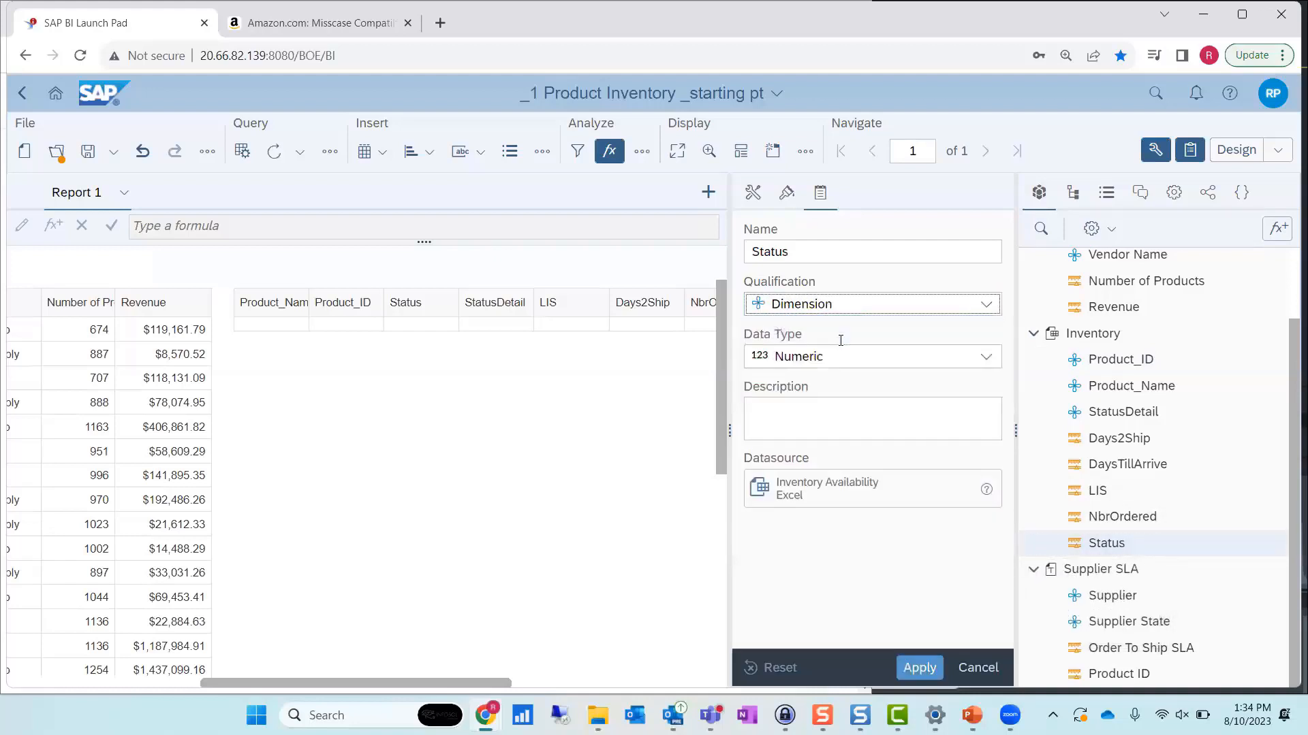
left_click(919, 665)
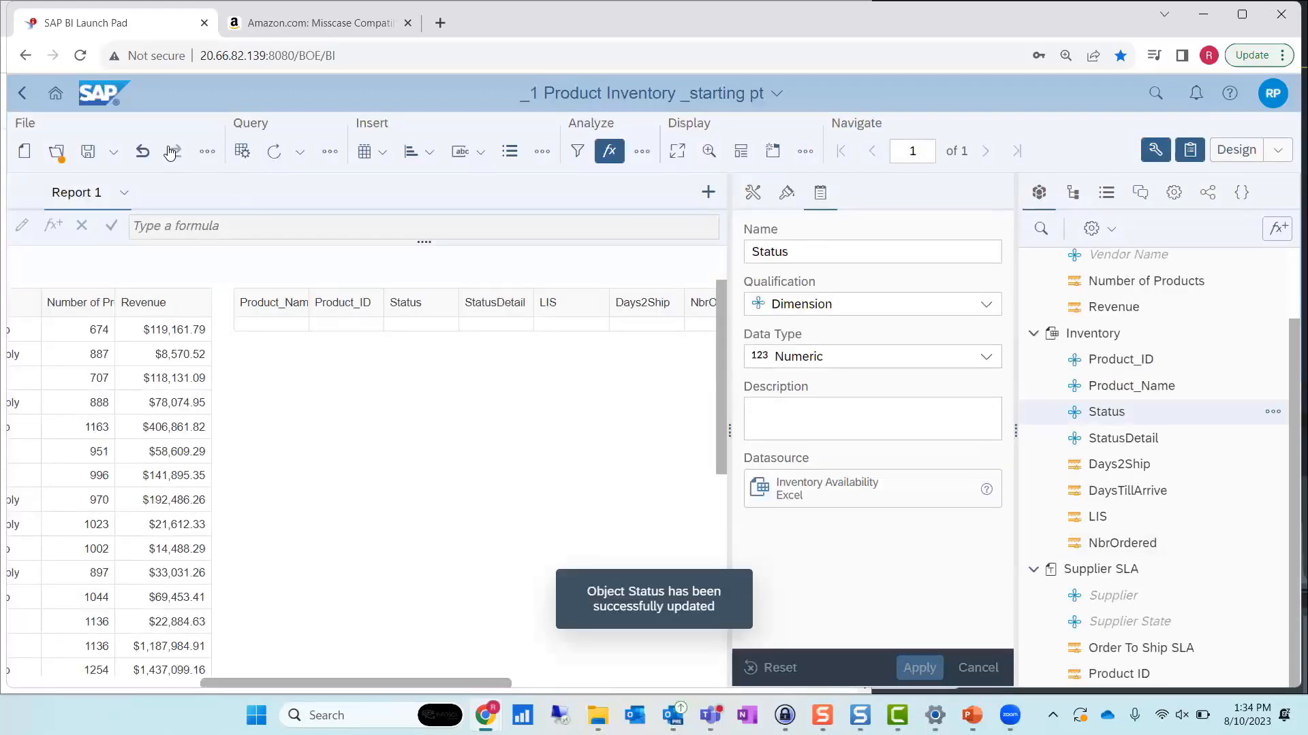
left_click(273, 151)
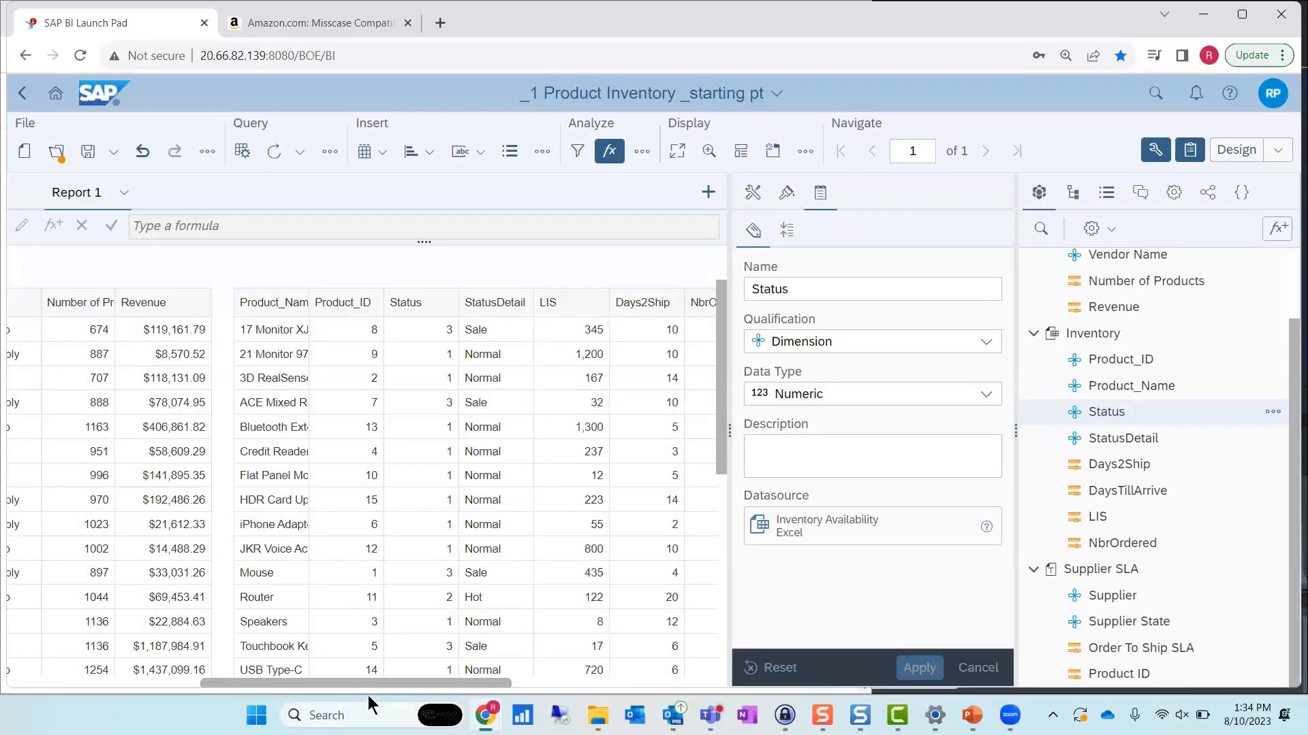
Change the qualification of the Supplier SLA query's Product ID object to Dimension and apply it
left_click_drag(367, 684, 568, 687)
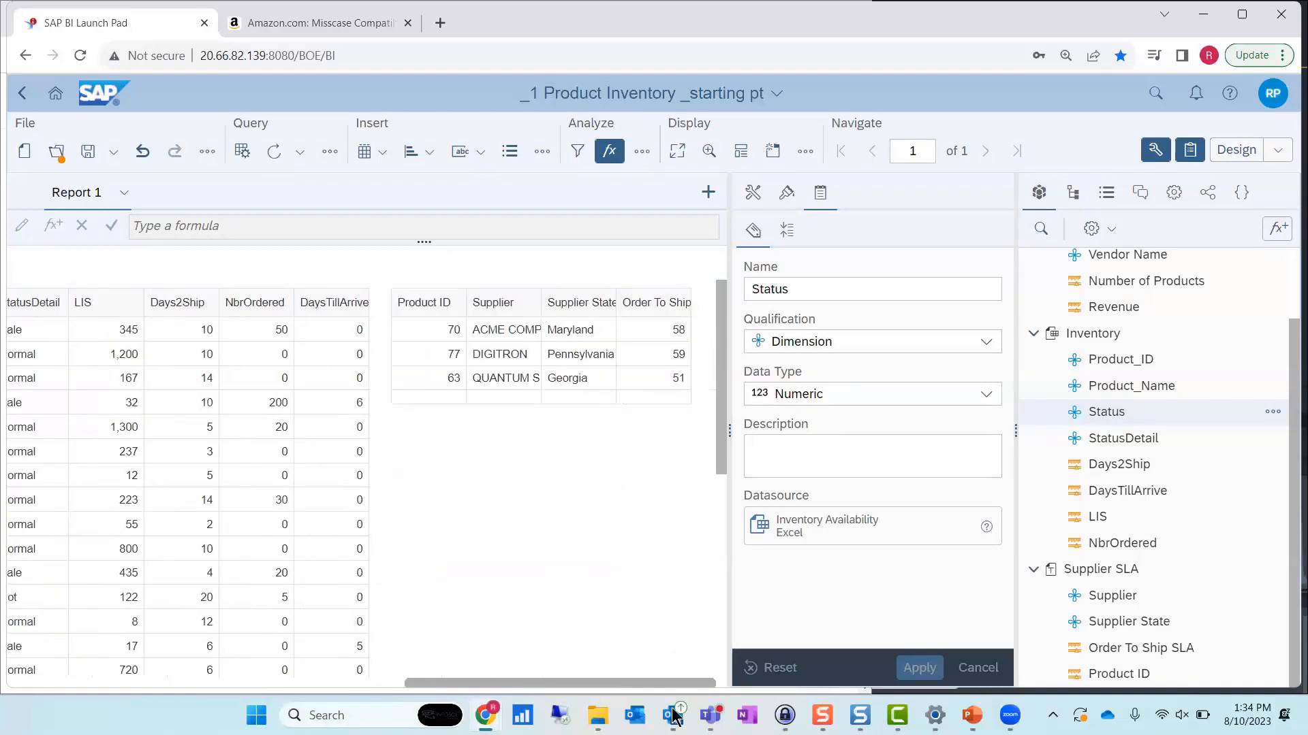
left_click(424, 380)
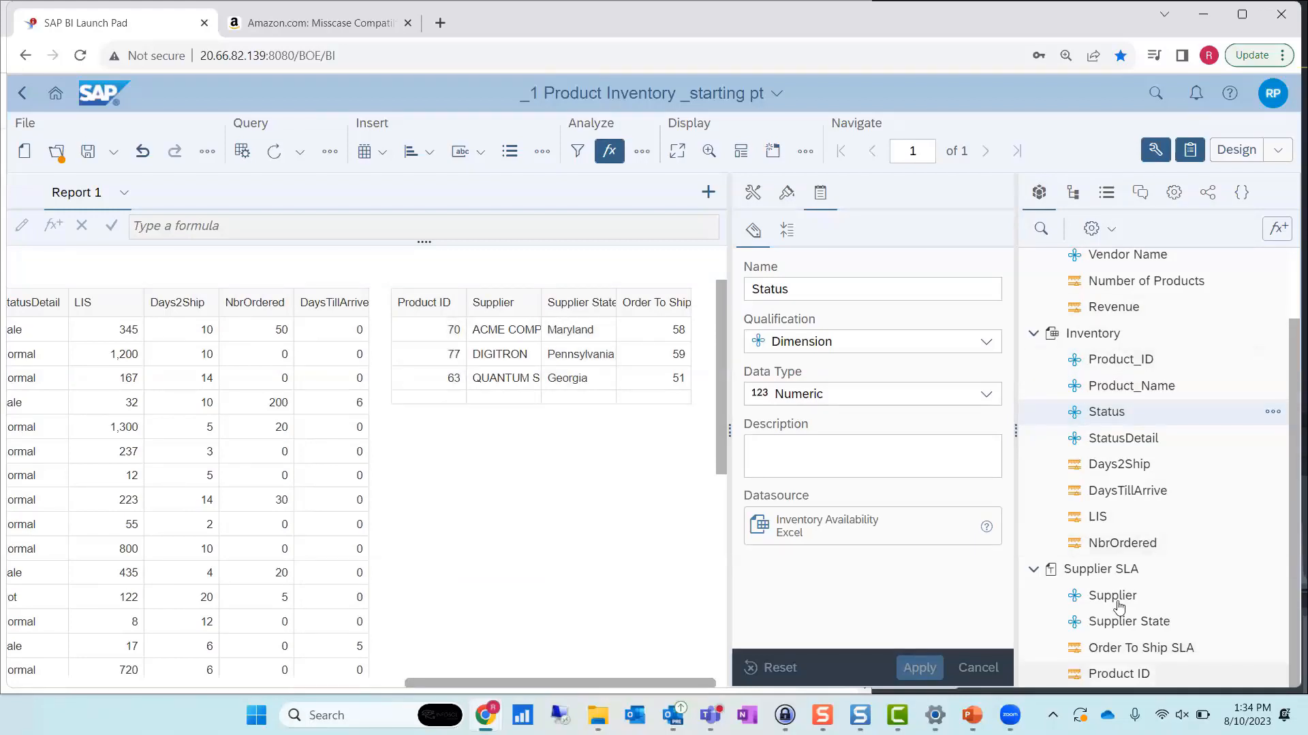
left_click(1117, 673)
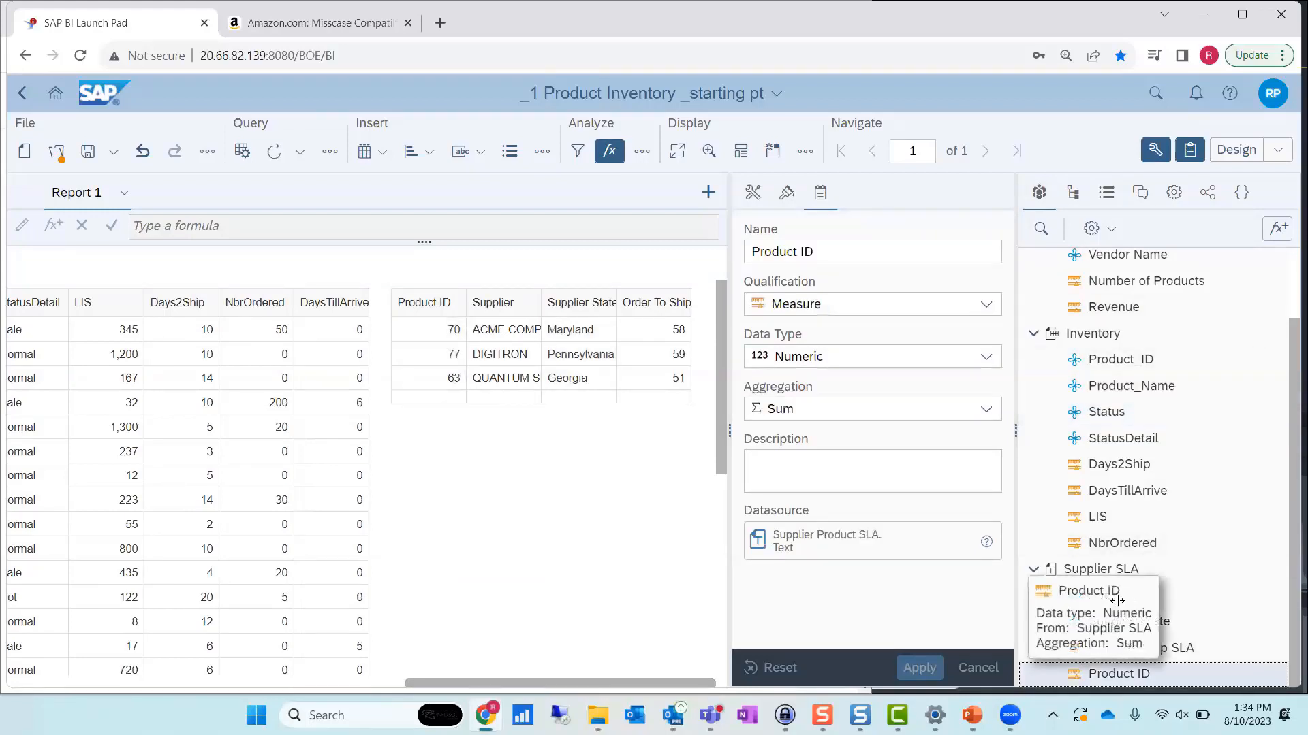
left_click(826, 304)
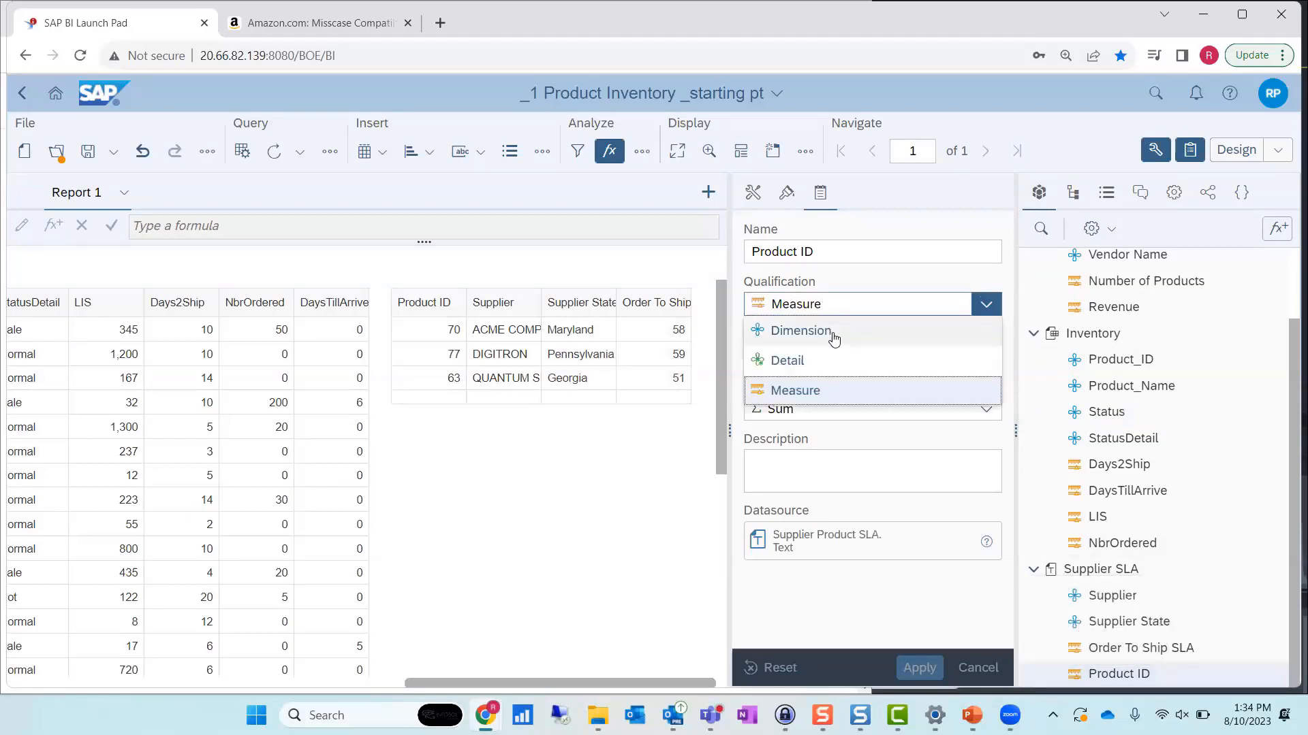
left_click(832, 330)
left_click(916, 668)
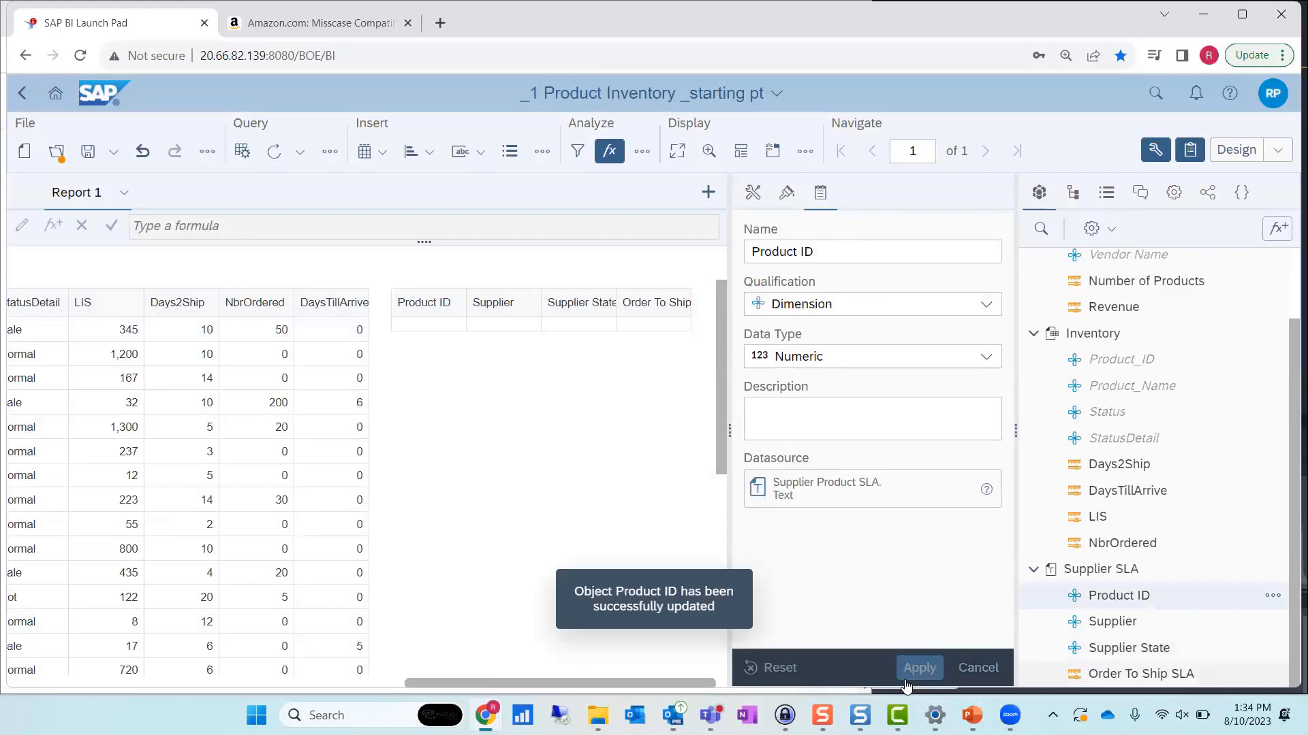
Change the Supplier SLA query's Order To Ship SLA object to a Dimension, apply it and refresh the document's data
left_click(825, 314)
left_click(820, 330)
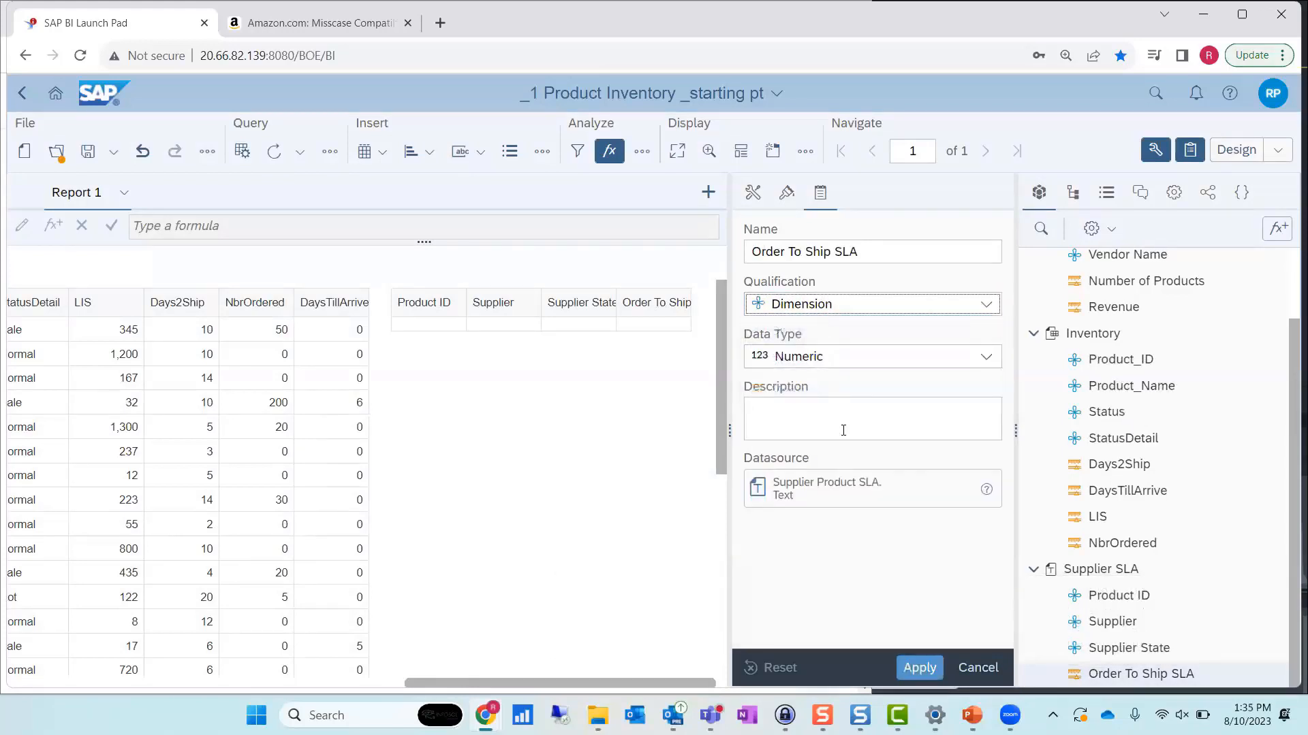
left_click(920, 668)
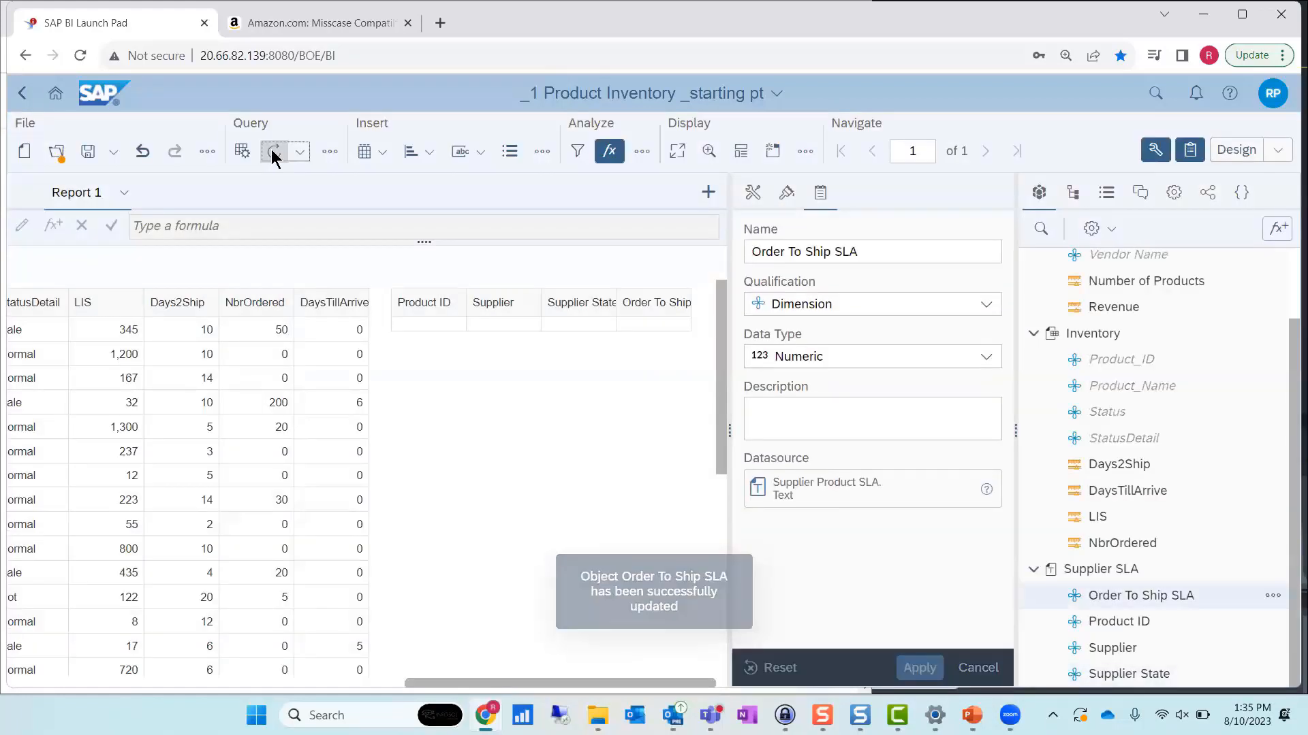
left_click(271, 150)
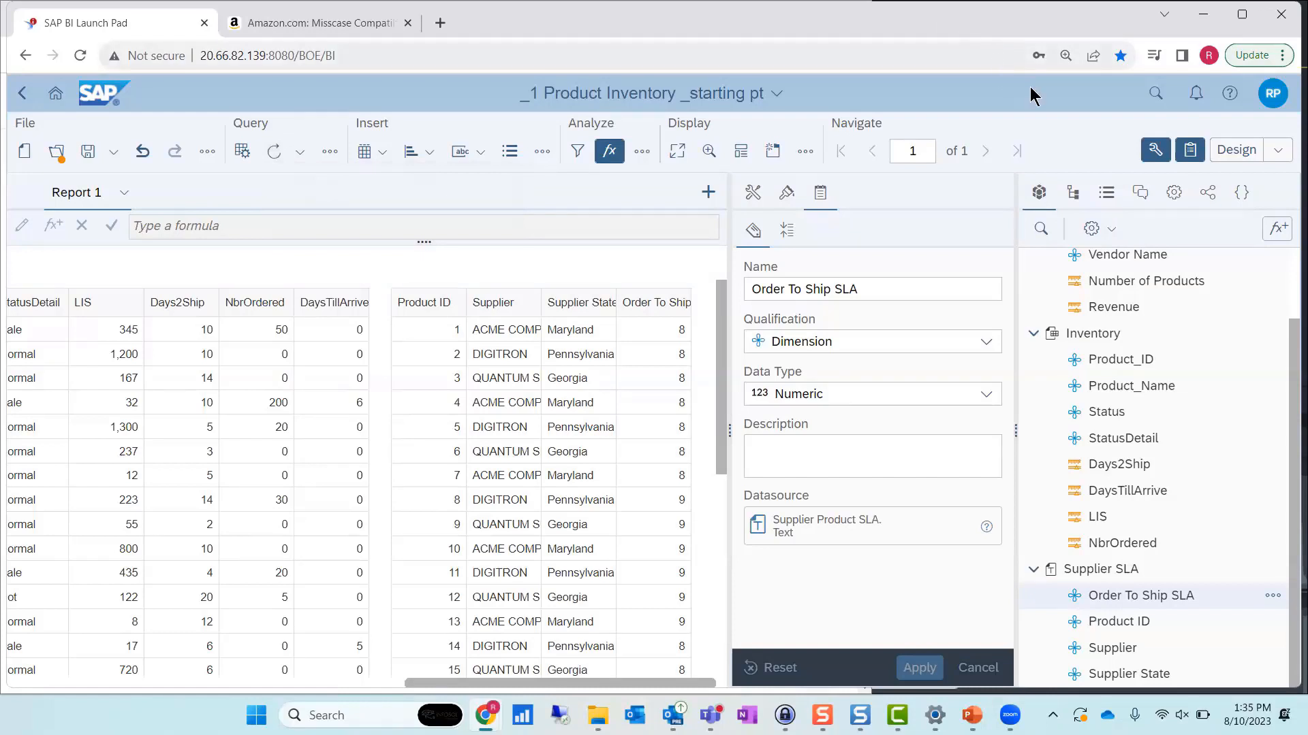
Switch the document to Data mode and review the Inventory query's definition without changing it
left_click(1278, 151)
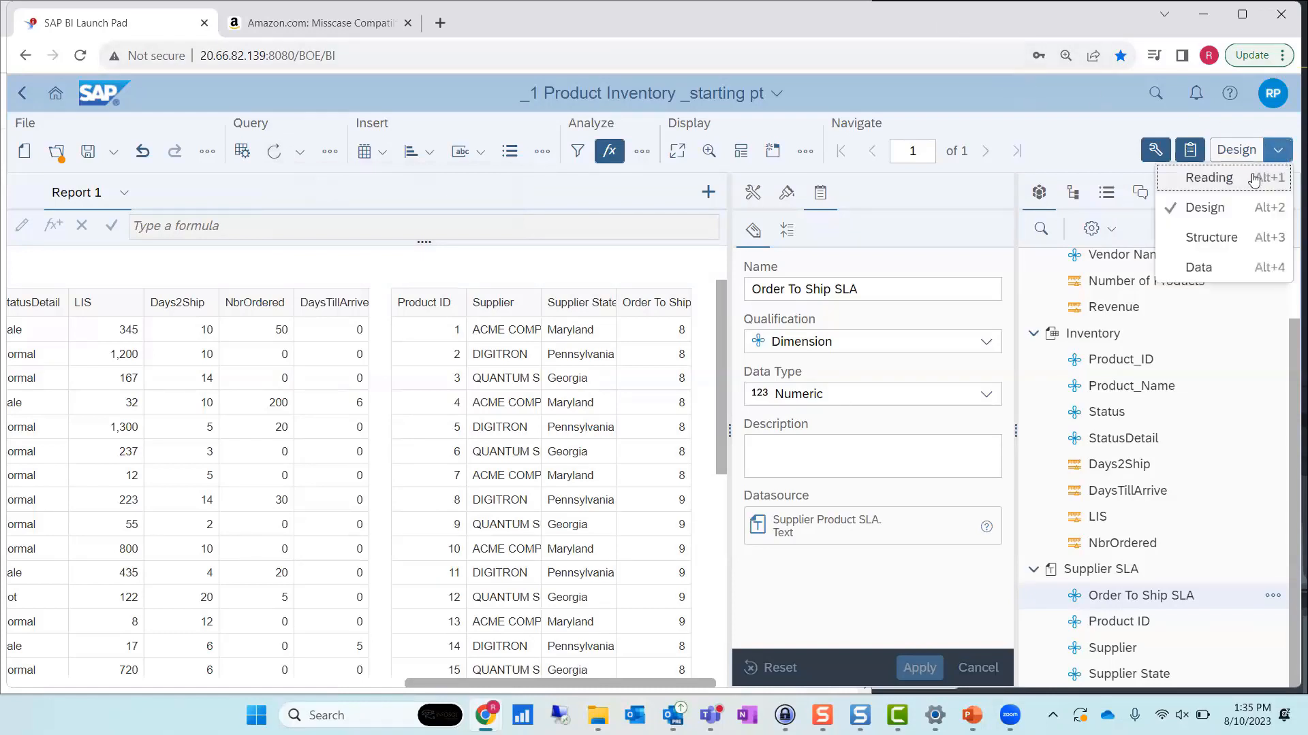
left_click(1200, 268)
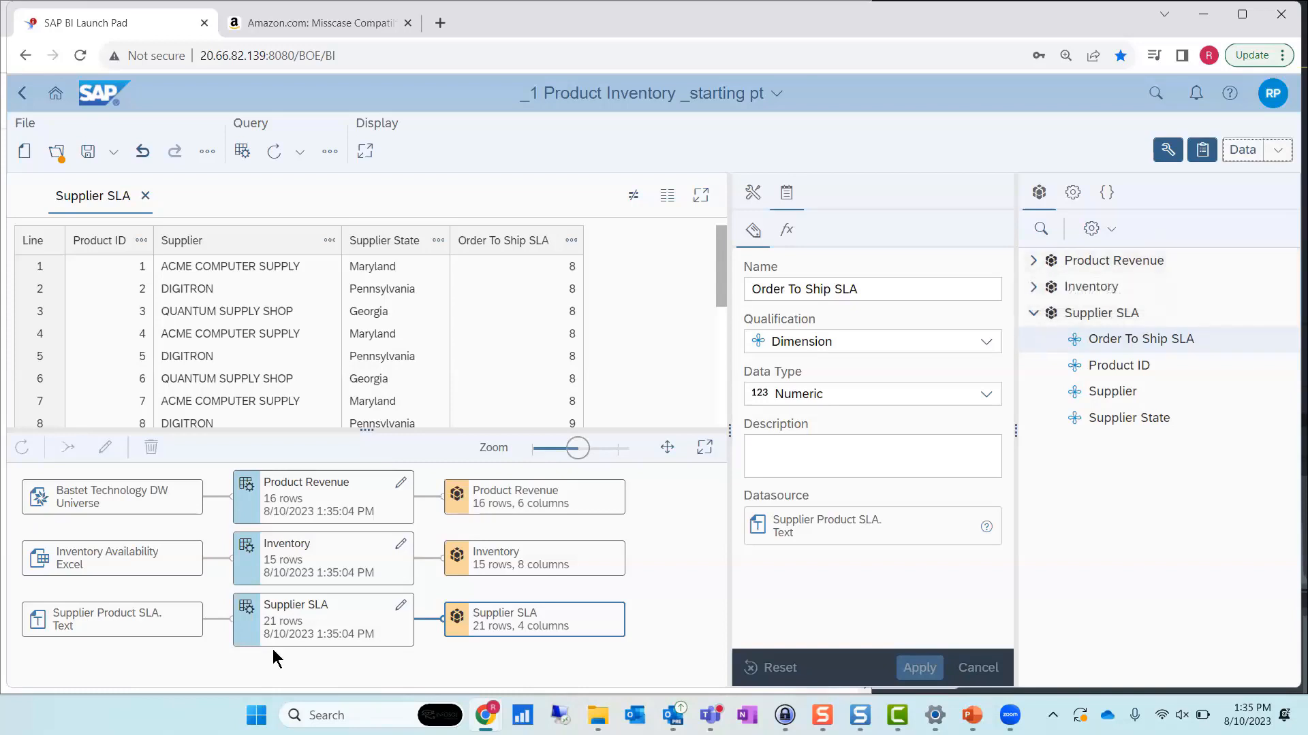
left_click(400, 545)
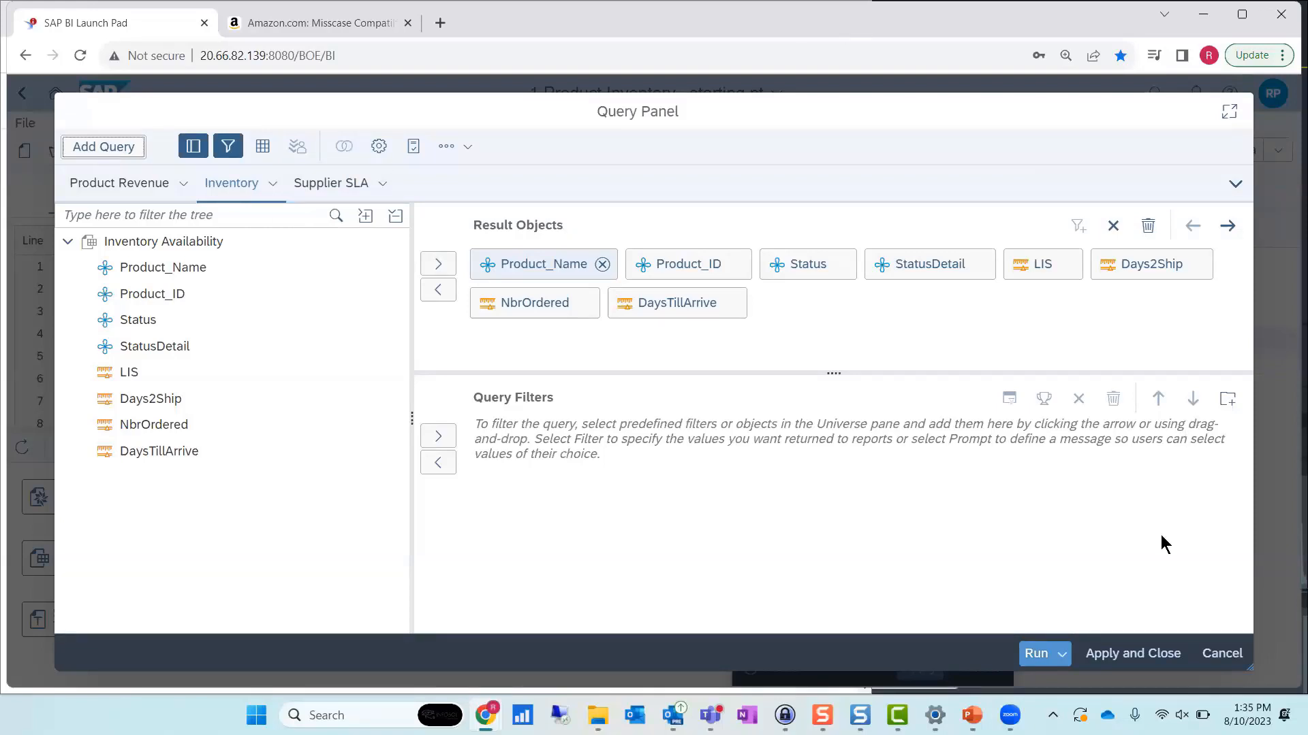
left_click(1230, 665)
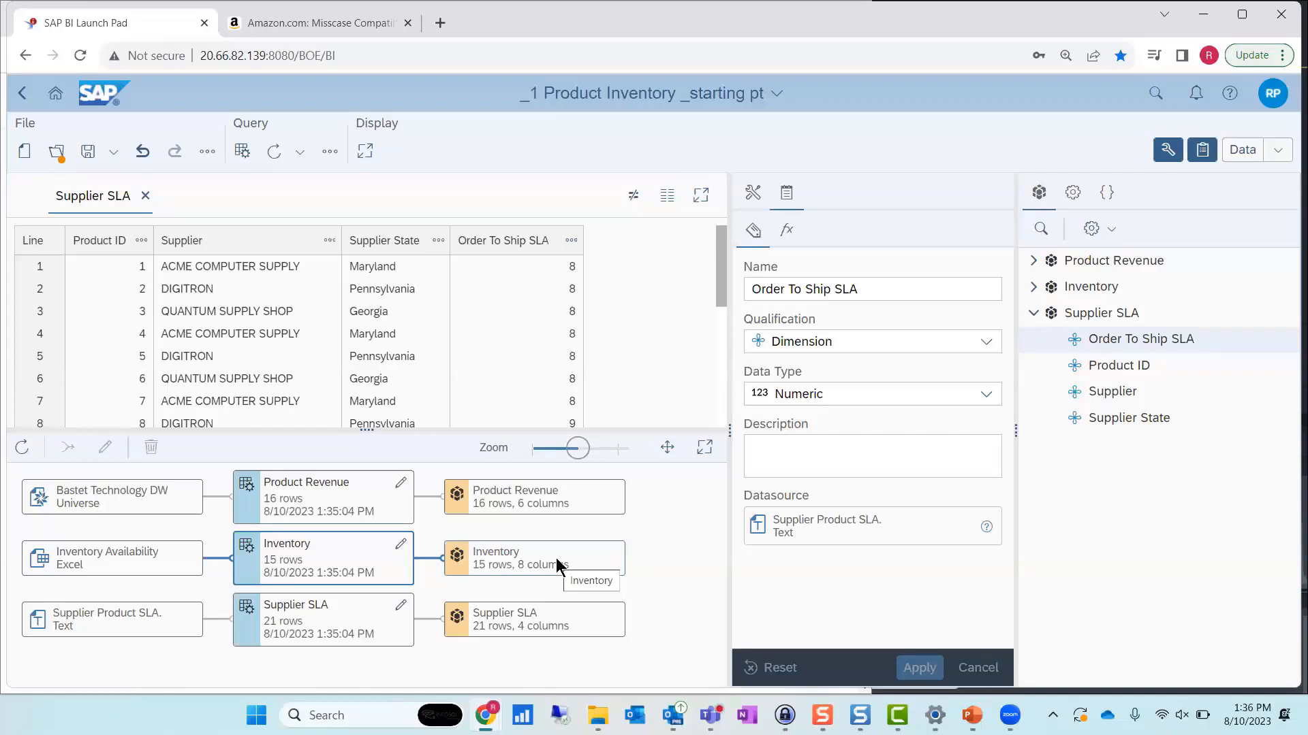
Examine the Product Revenue and Inventory cubes' data to compare their products and the columns they share
left_click(555, 505)
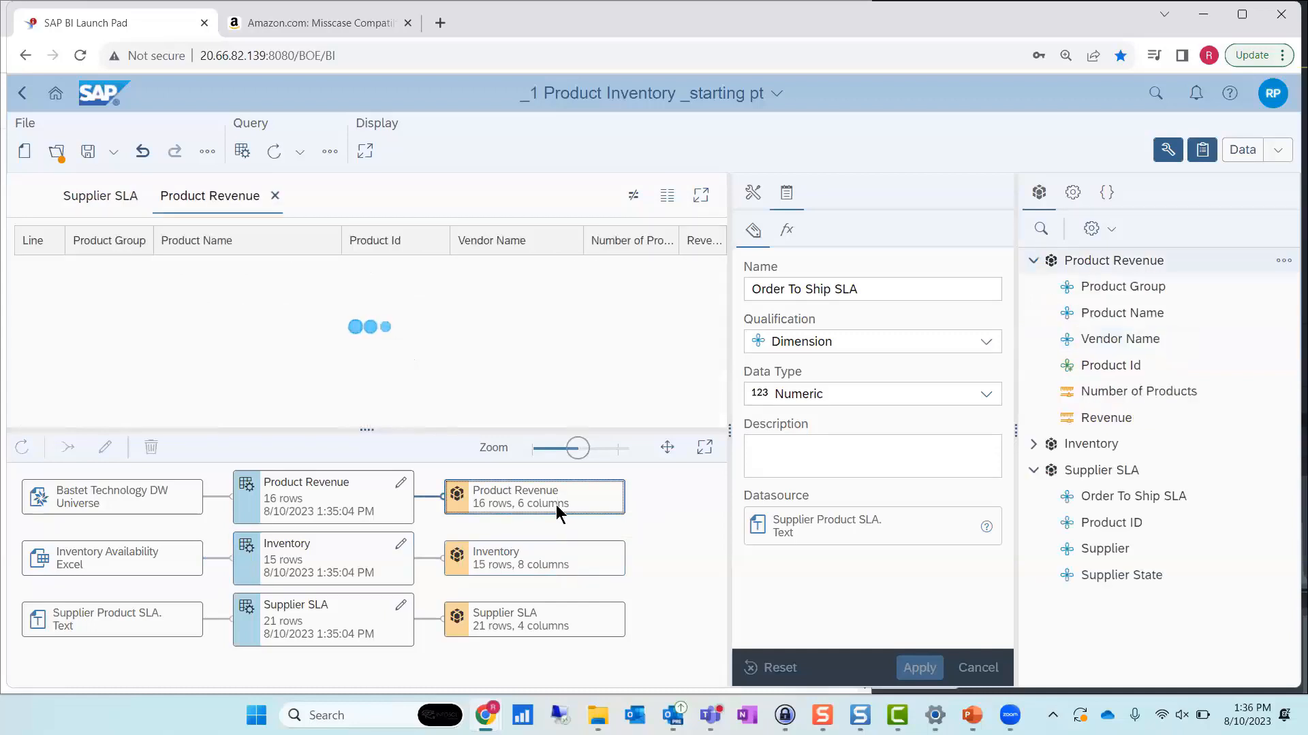
left_click(528, 563)
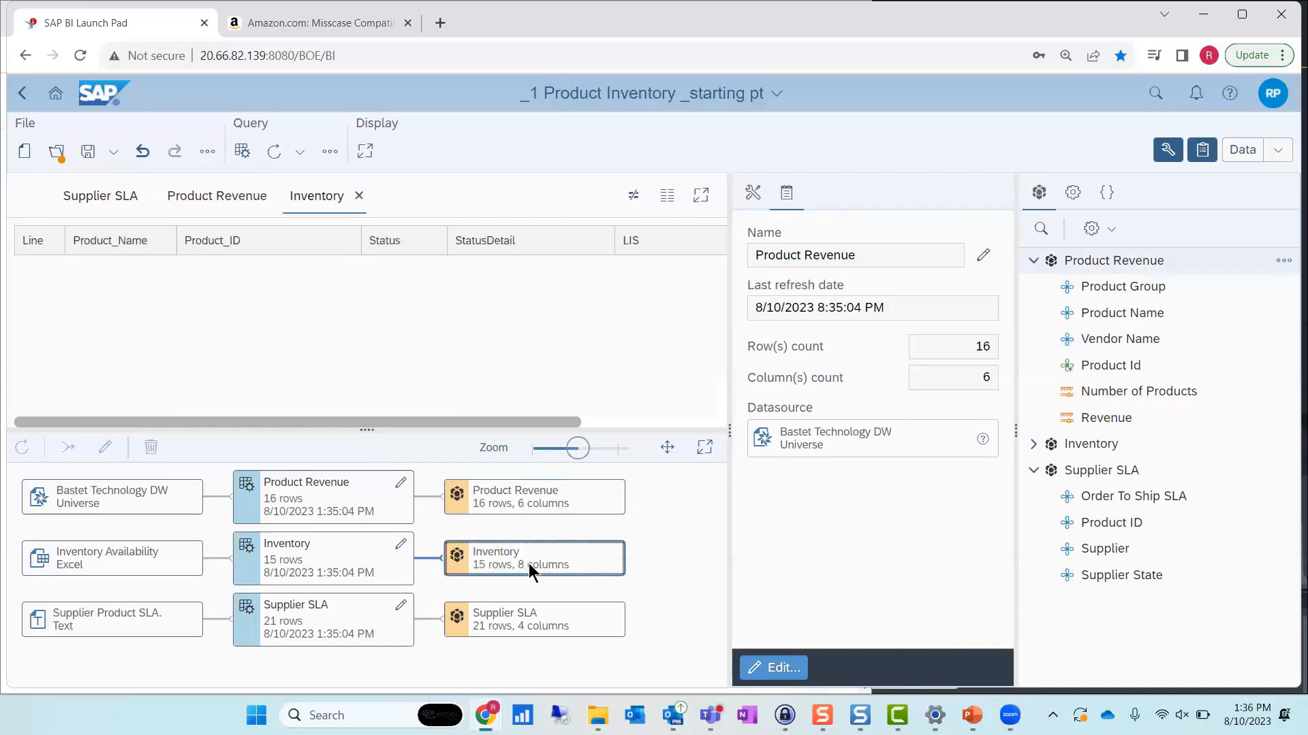
left_click(543, 510)
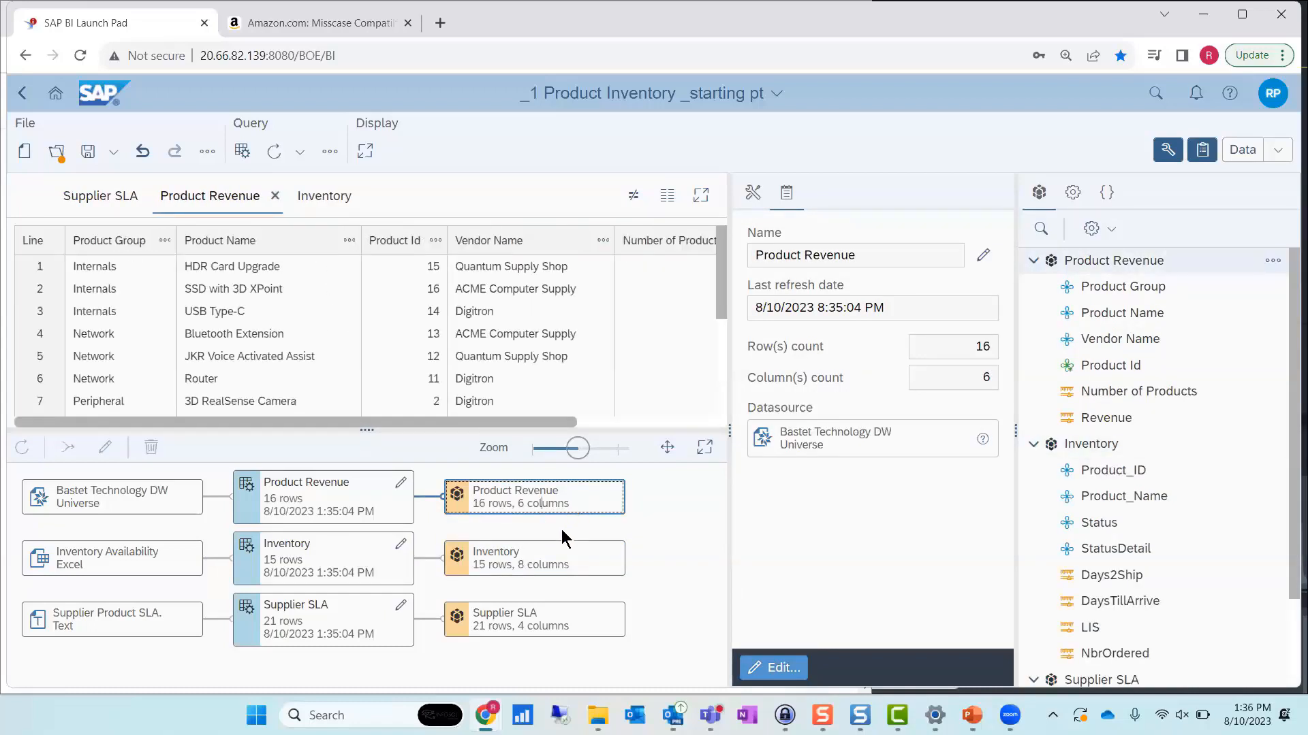
left_click(535, 567)
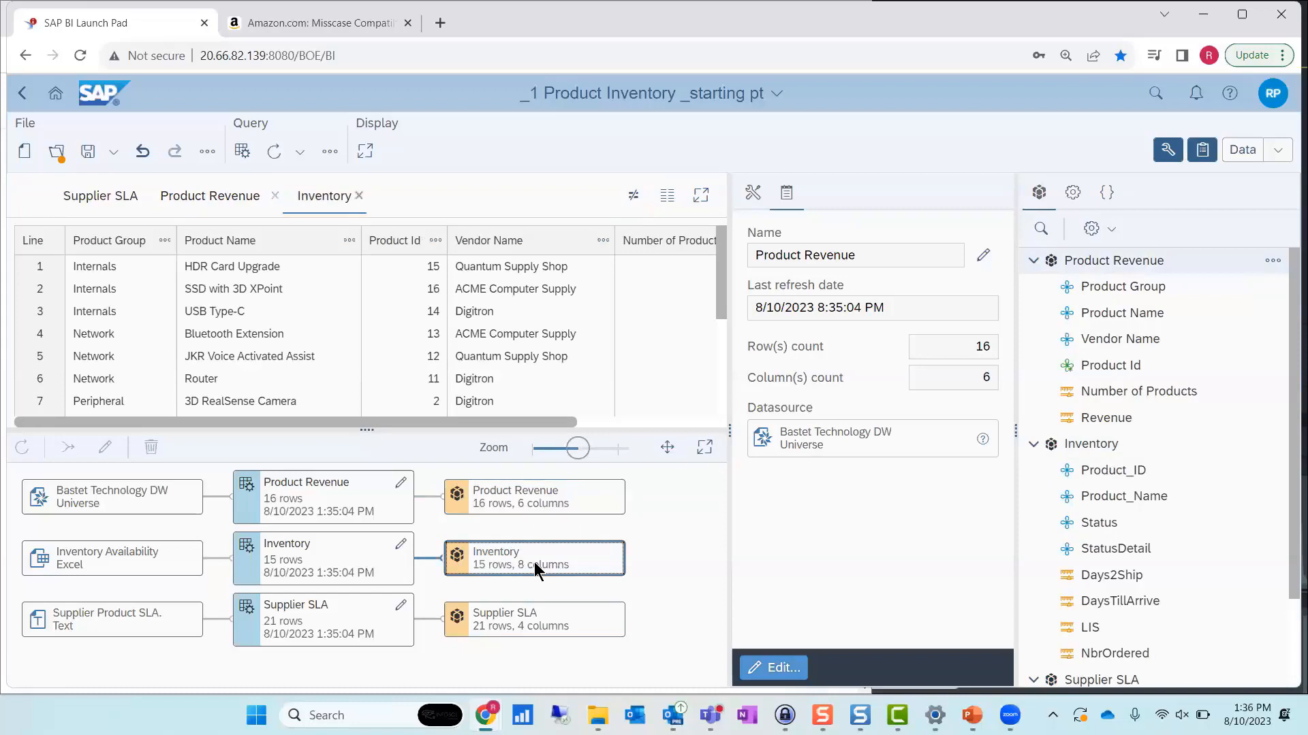
left_click(542, 498)
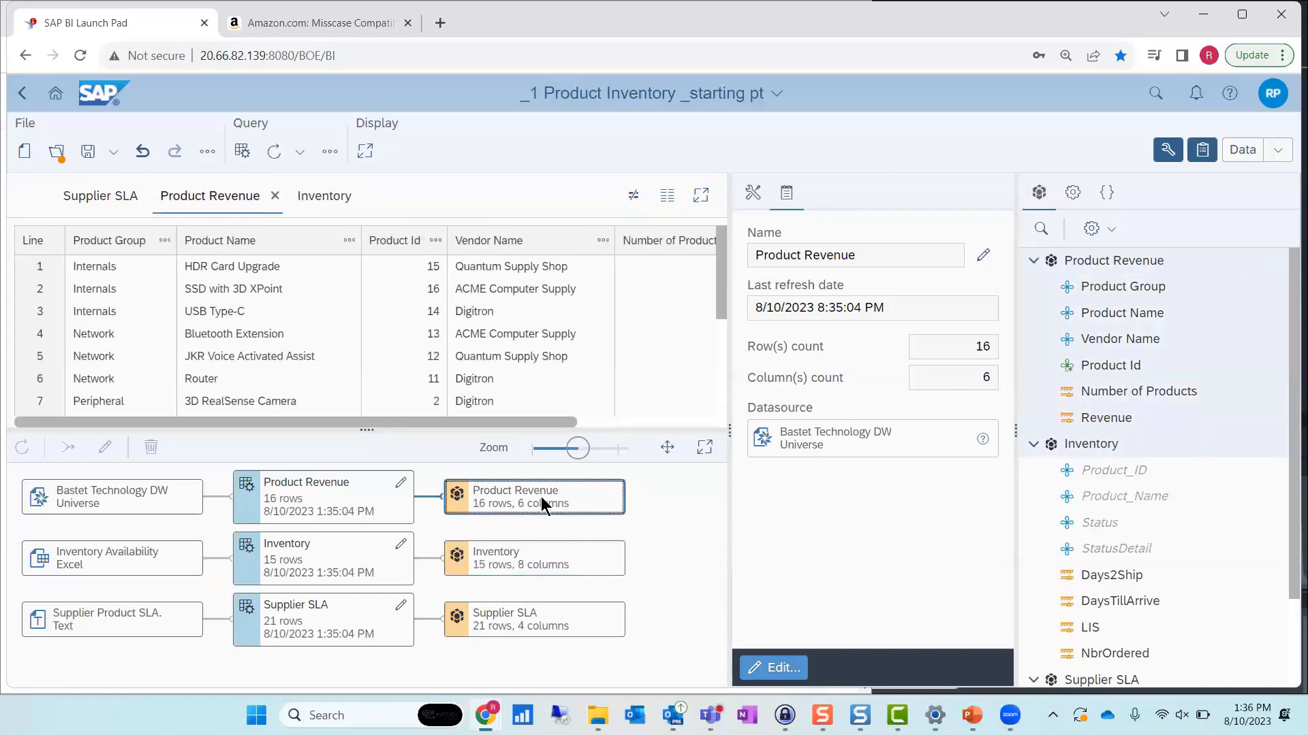
left_click(555, 566)
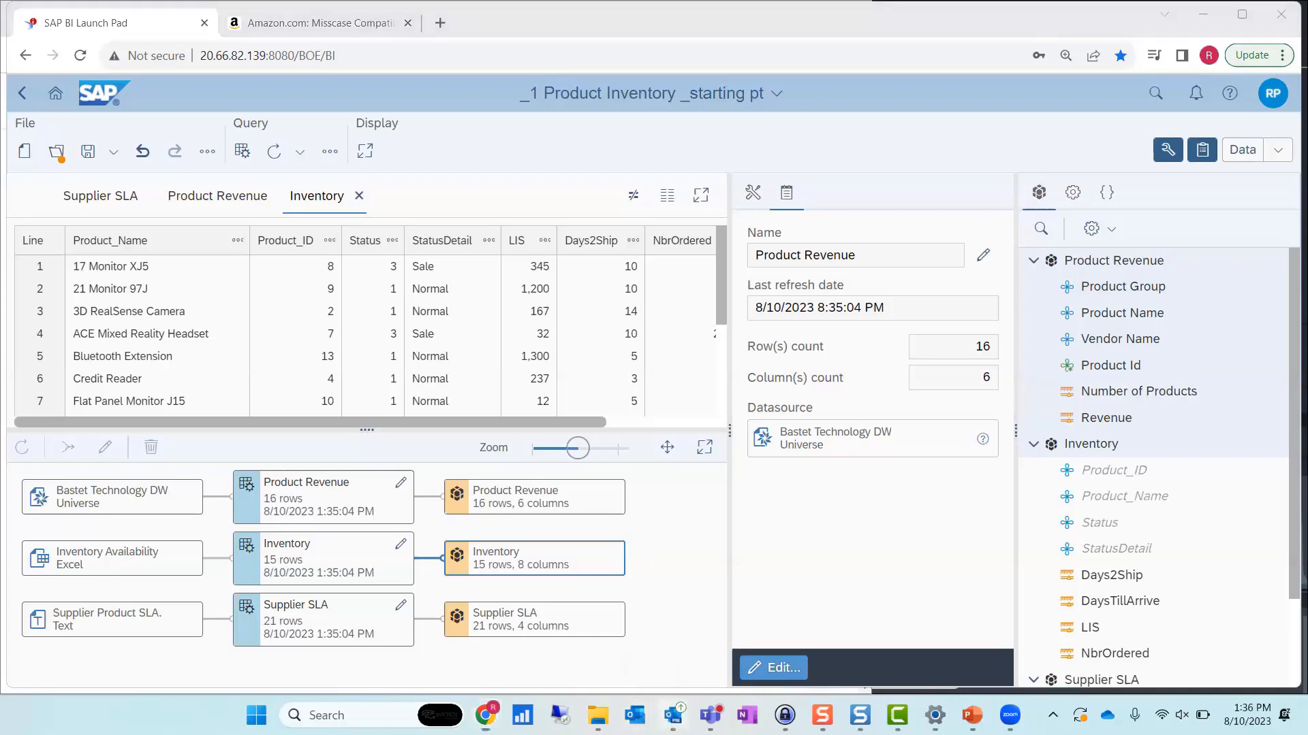
mouse_move(934, 715)
Select both cubes and start a combined cube with Product Revenue as the primary cube and Inventory as the secondary
left_click(503, 503)
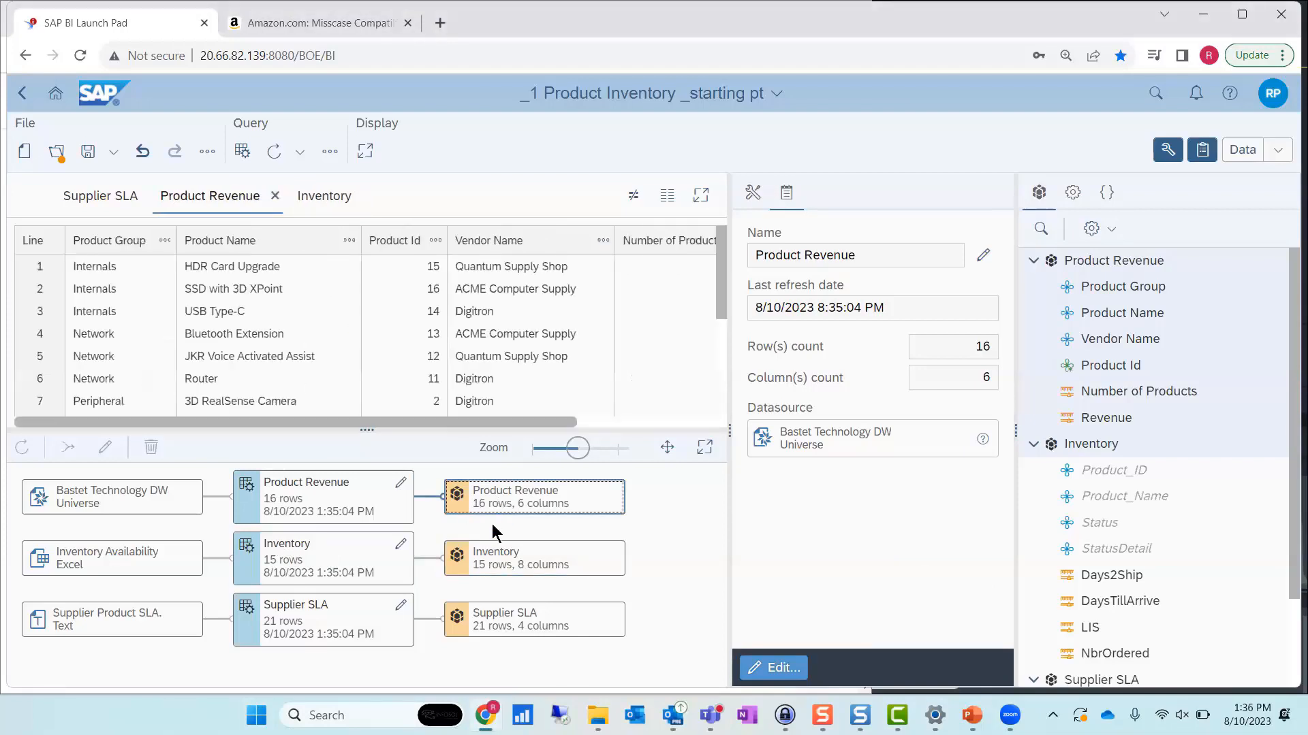
left_click(504, 555)
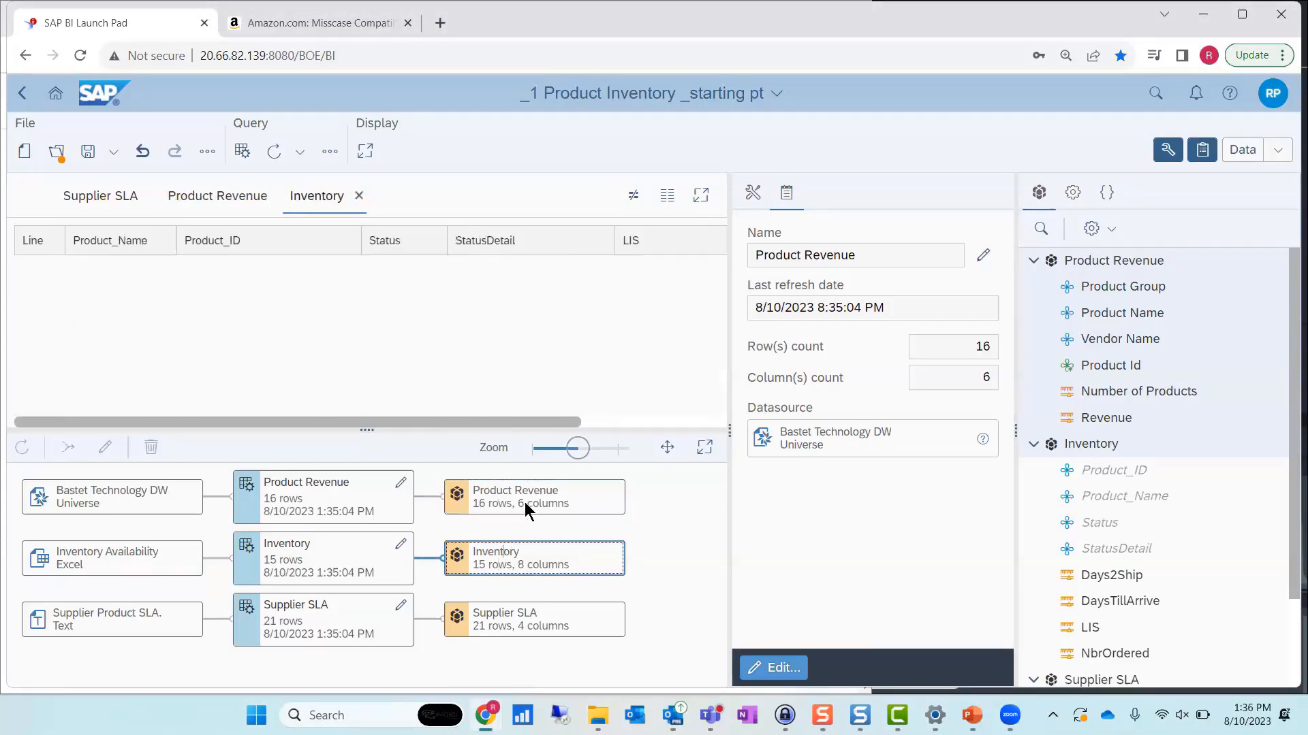
left_click(524, 500)
left_click(521, 548)
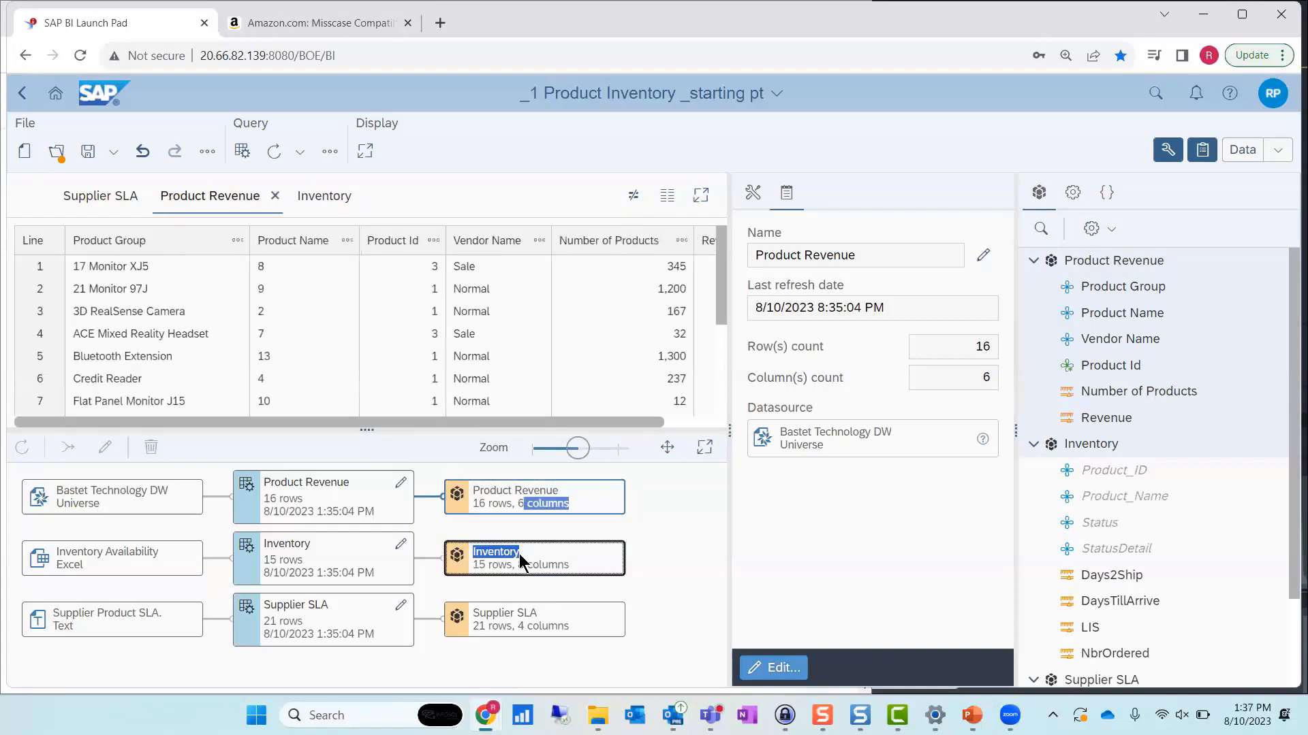
left_click(568, 499)
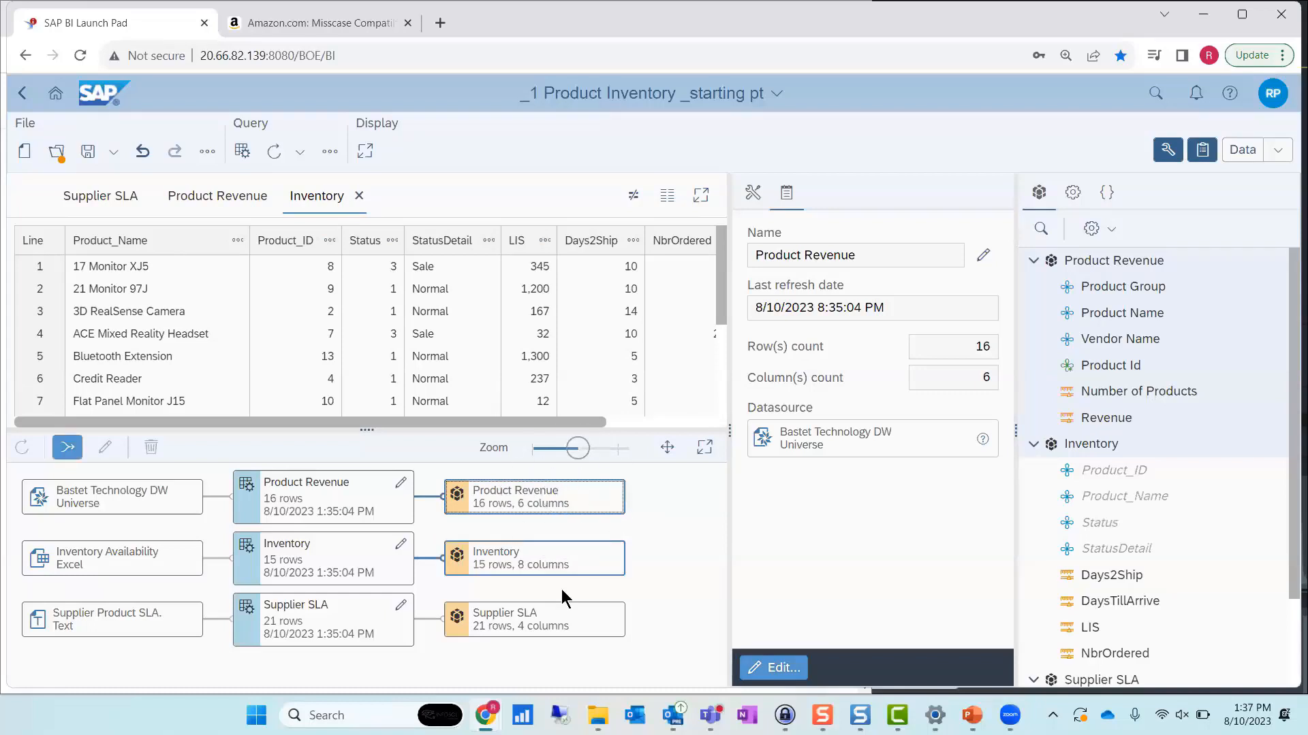
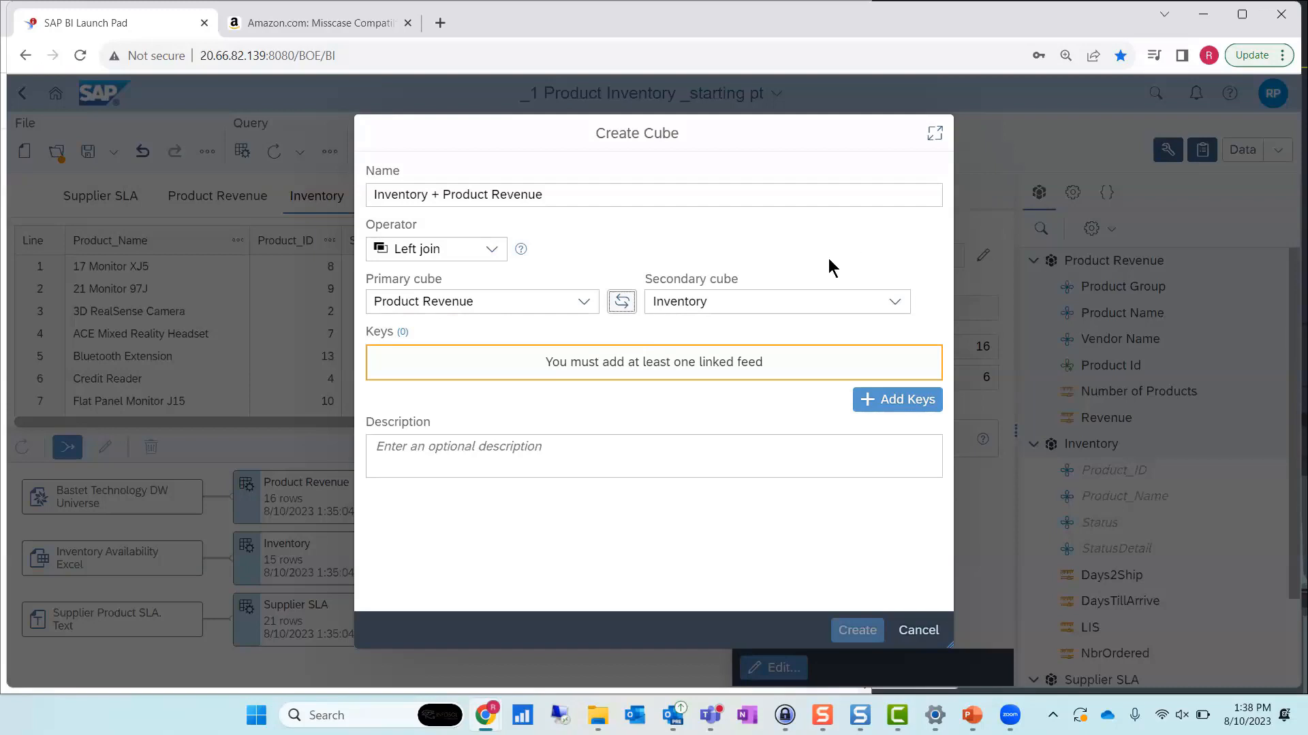
Link Product Id to the Inventory cube's Product_ID as the key and create the combined cube with the Left join operator
left_click(900, 403)
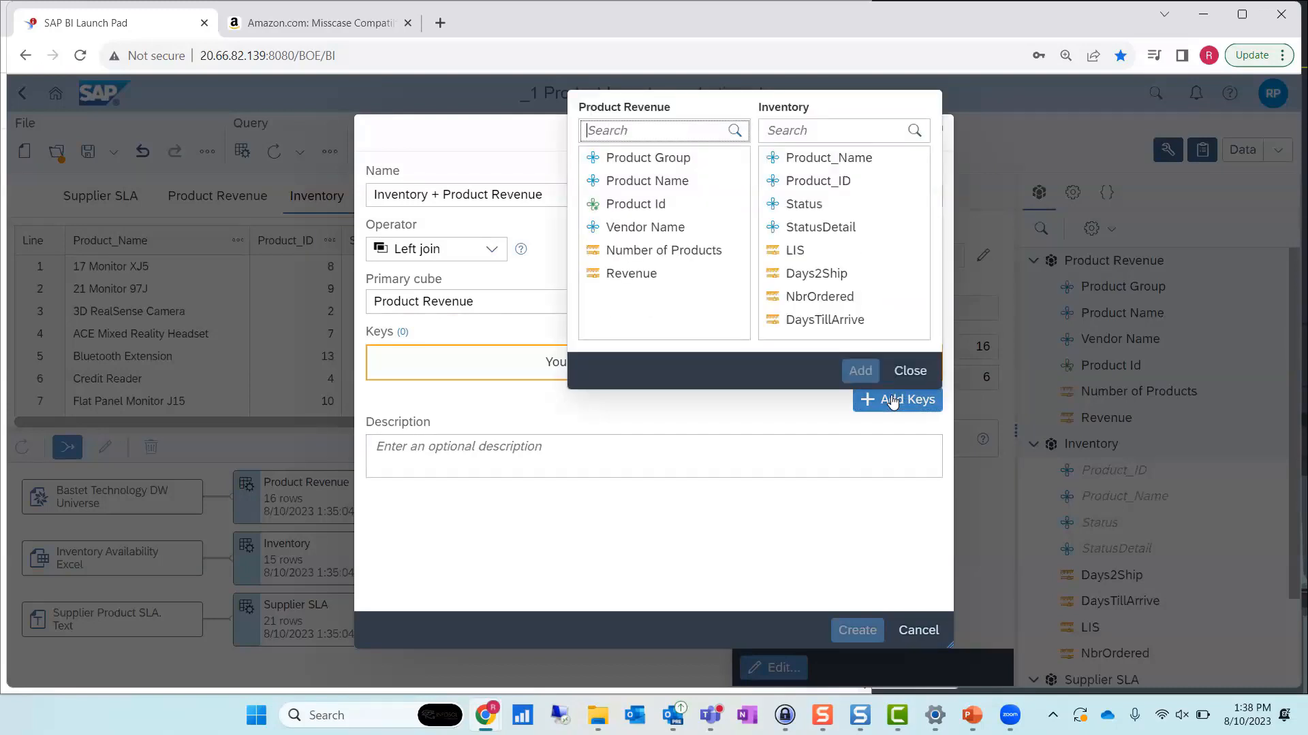
left_click(632, 204)
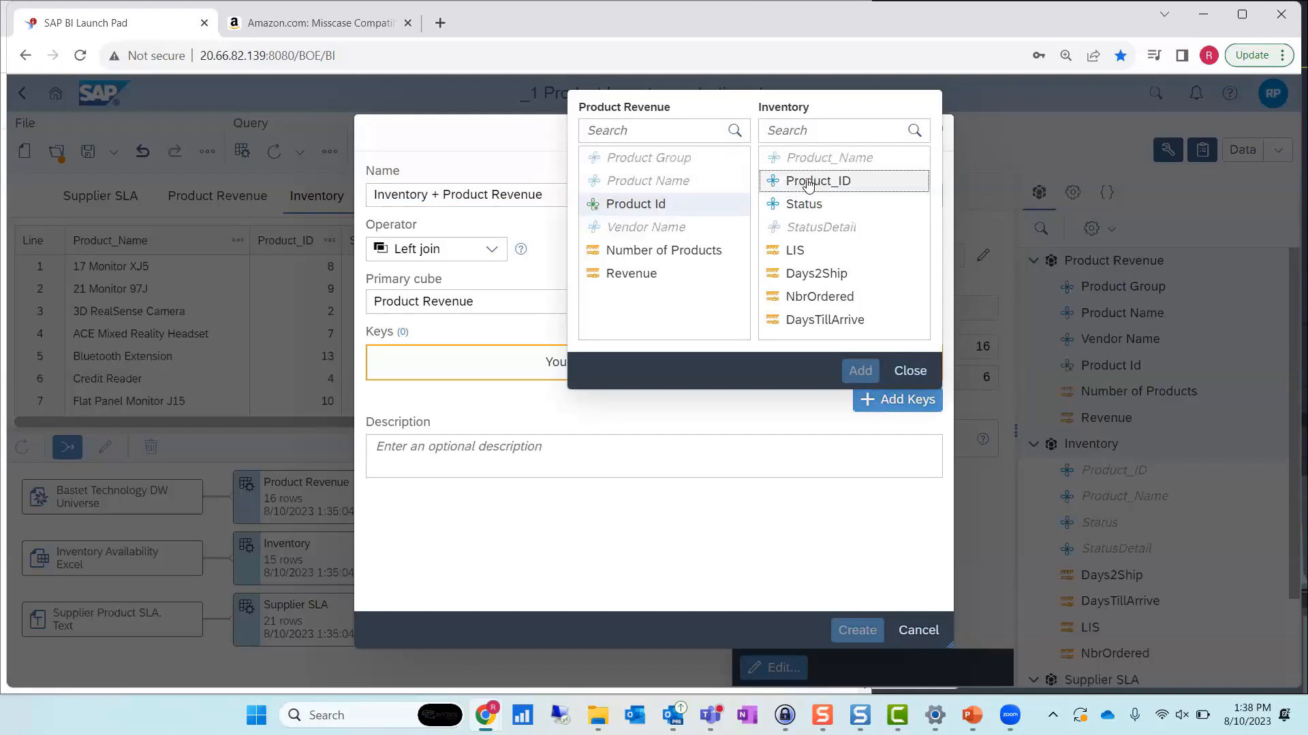
left_click(807, 182)
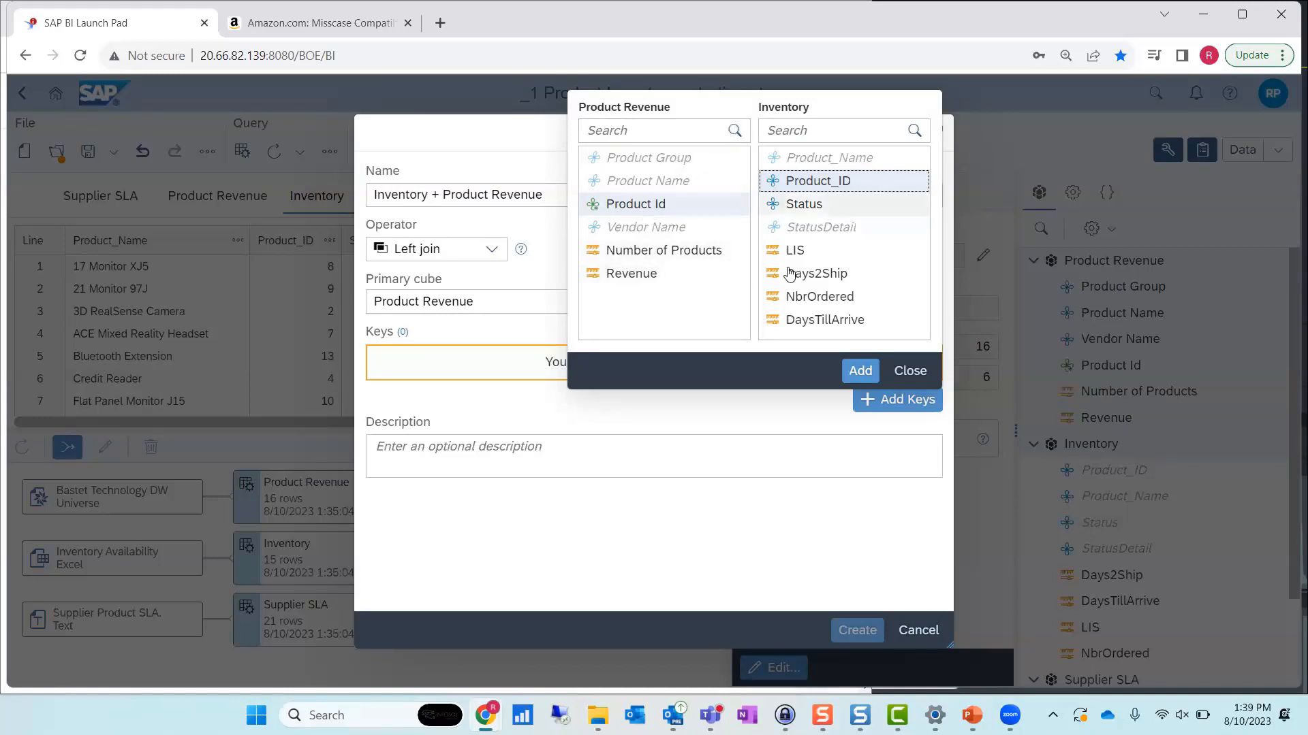
left_click(860, 373)
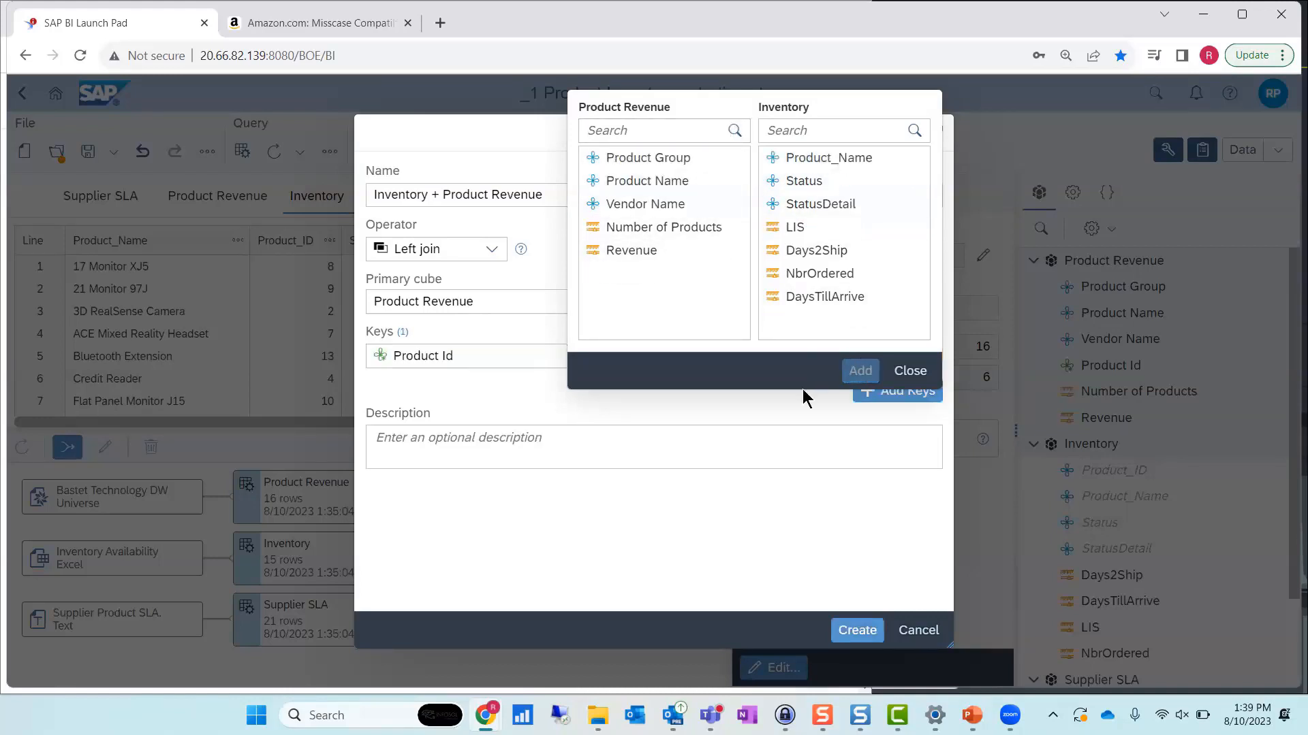
left_click(913, 372)
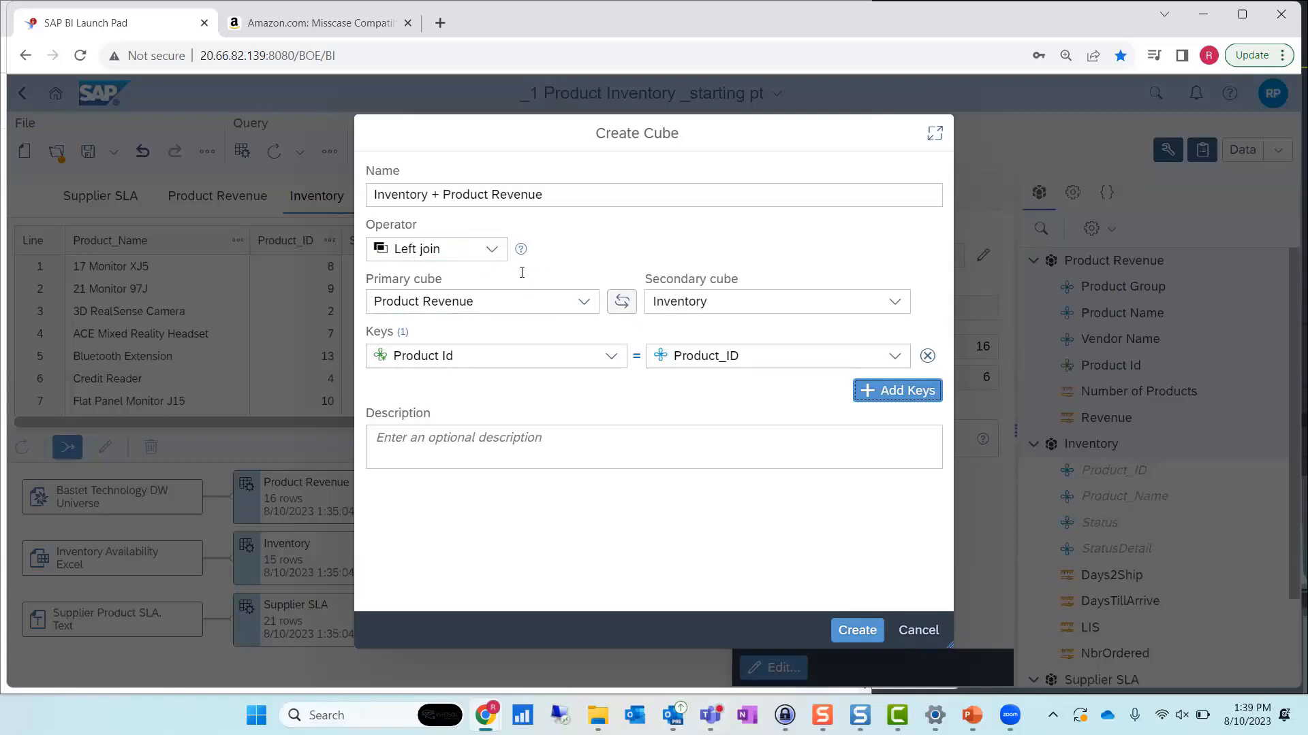
left_click(491, 249)
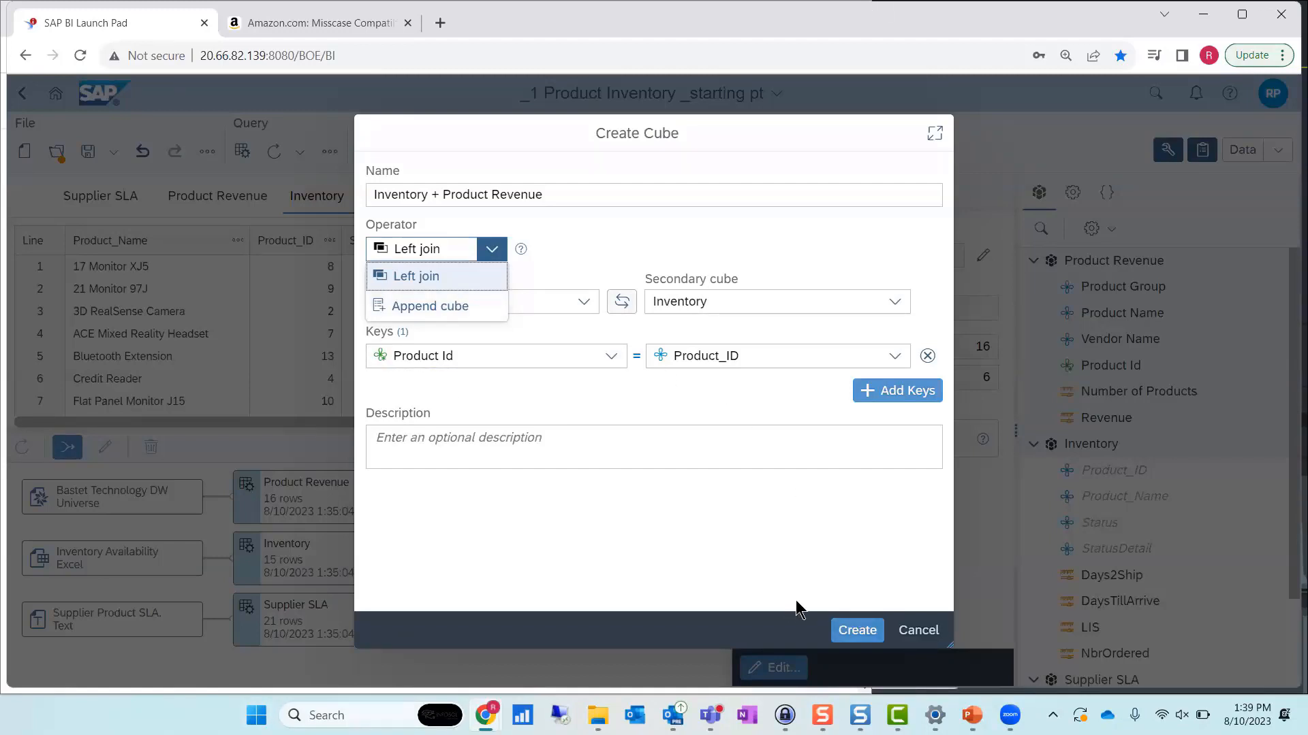
left_click(857, 630)
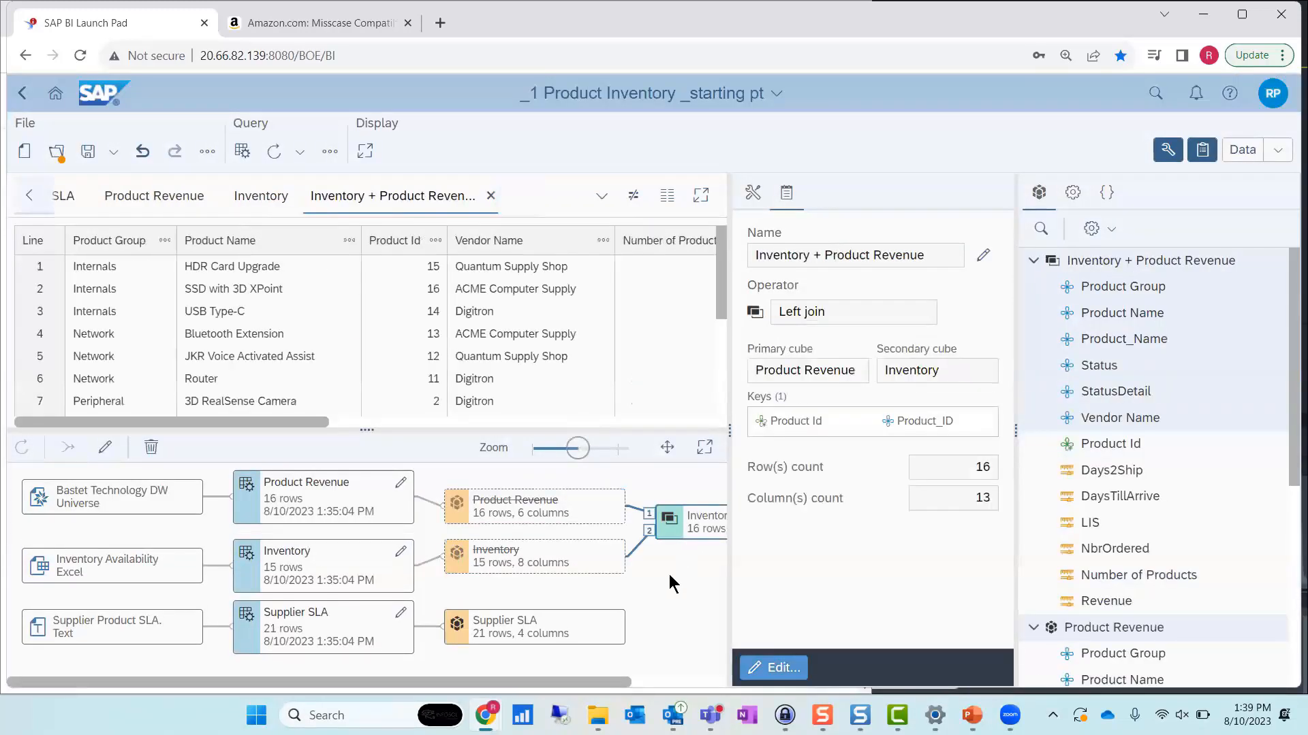
Hide the properties pane and examine how supplier names are written in the Supplier SLA cube
left_click(1167, 150)
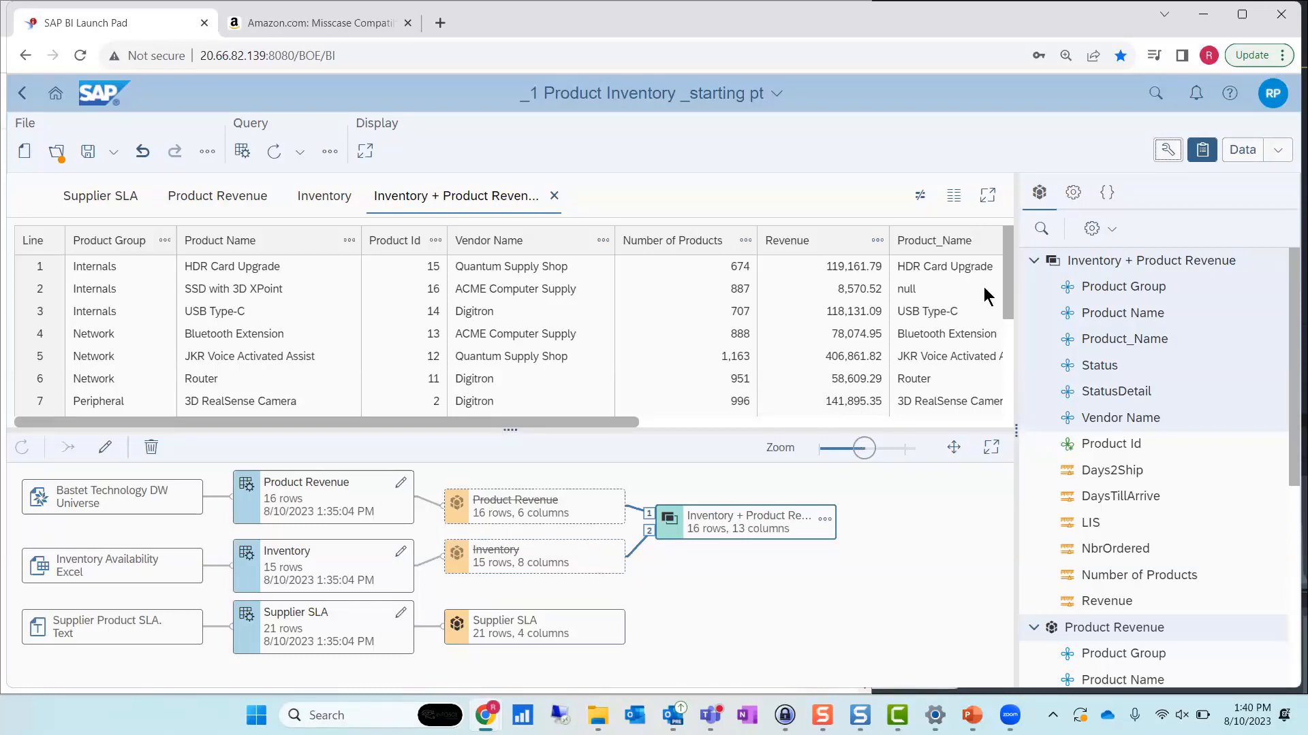
left_click(655, 579)
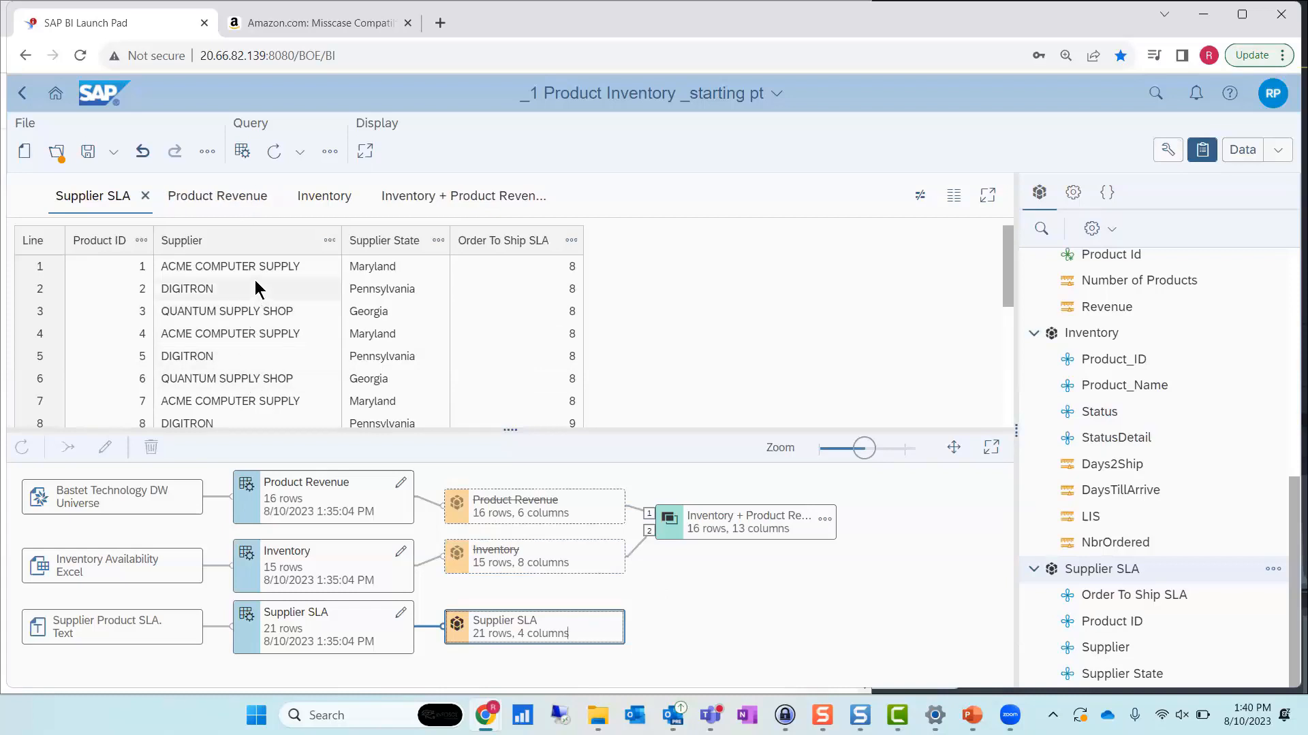
left_click_drag(256, 291, 246, 457)
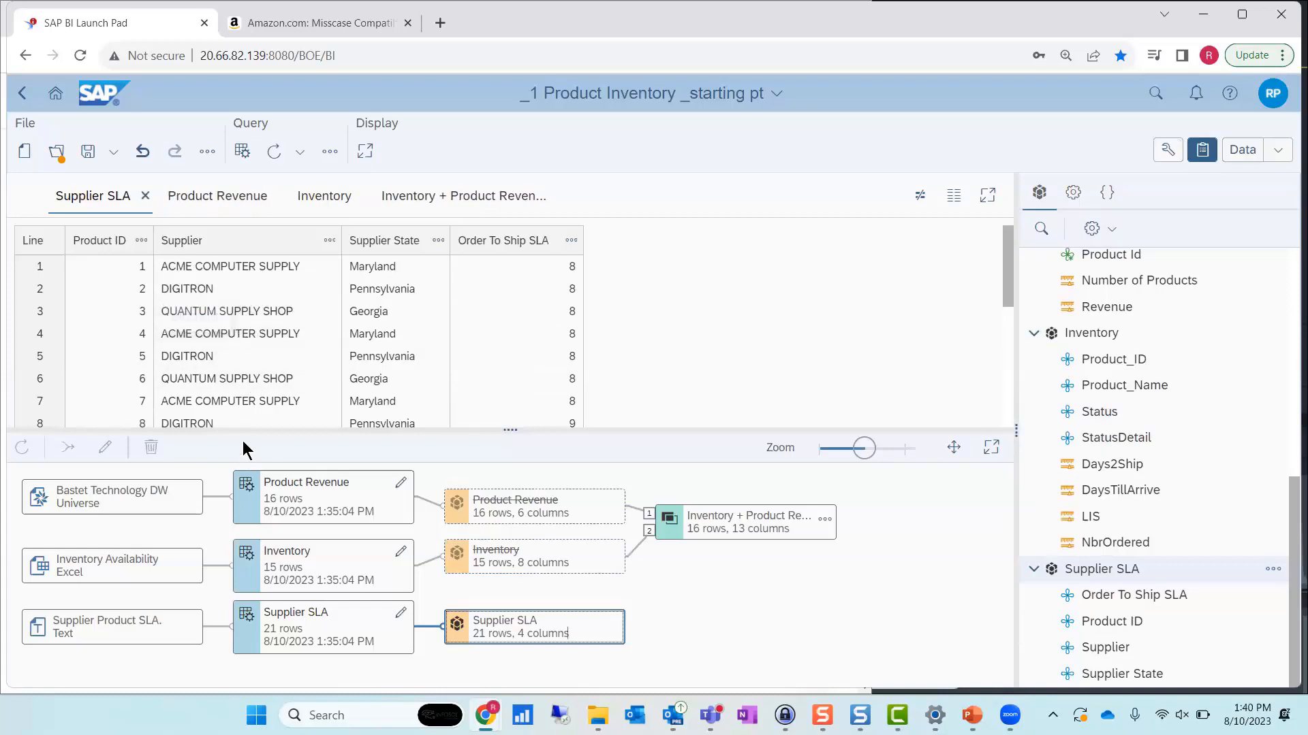
Convert the Vendor Name column in the Inventory + Product Revenue cube to upper case
left_click(788, 538)
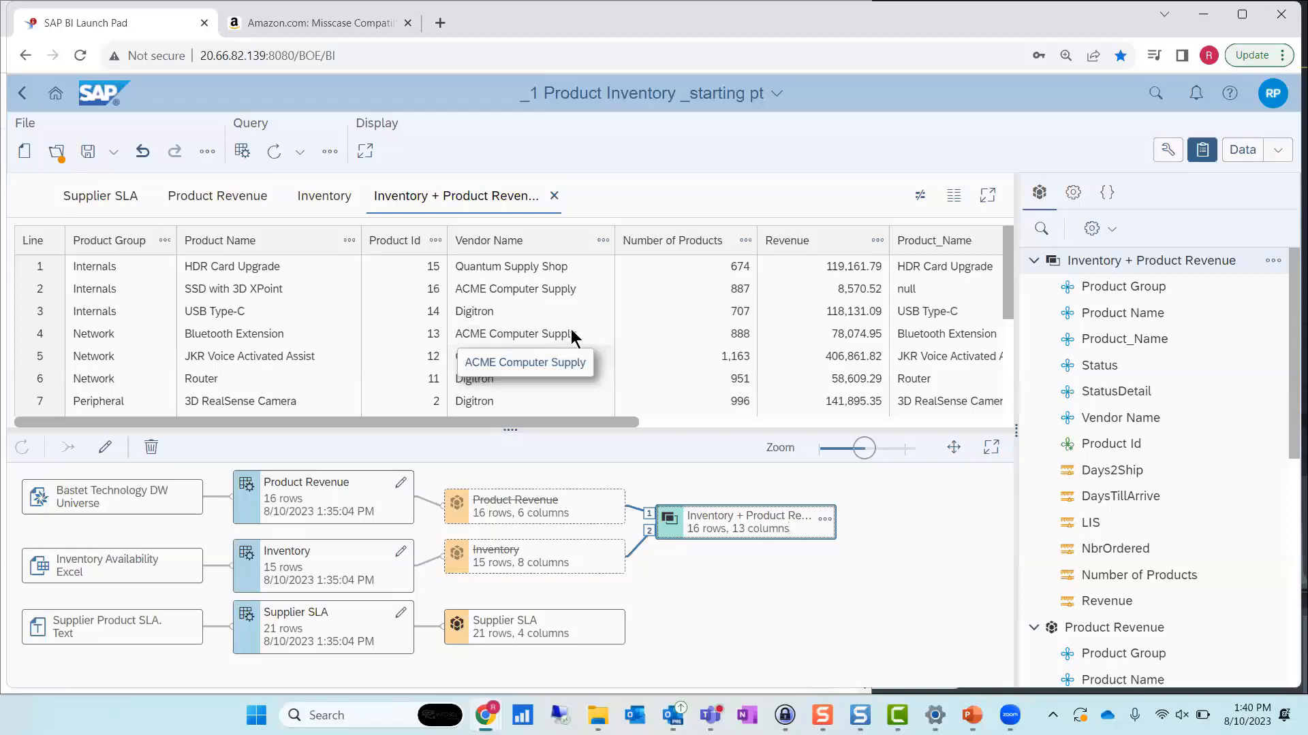
left_click(600, 241)
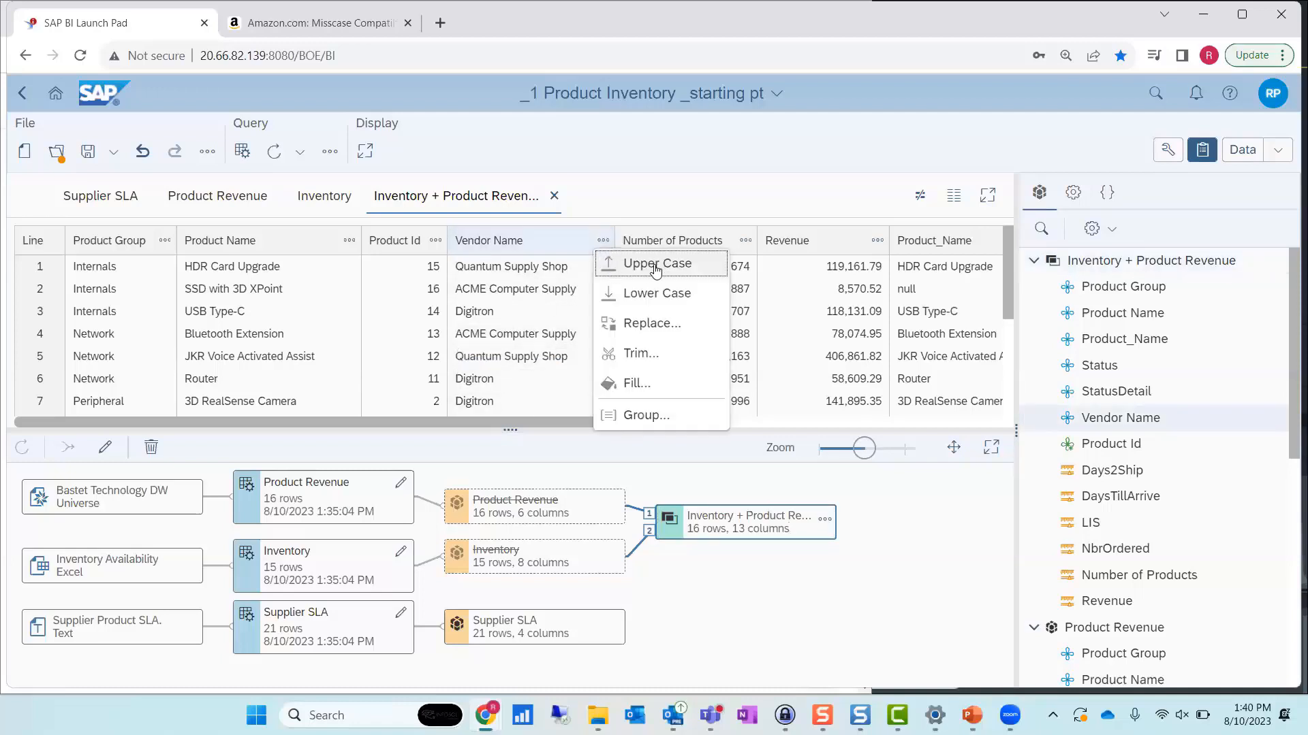
left_click(658, 266)
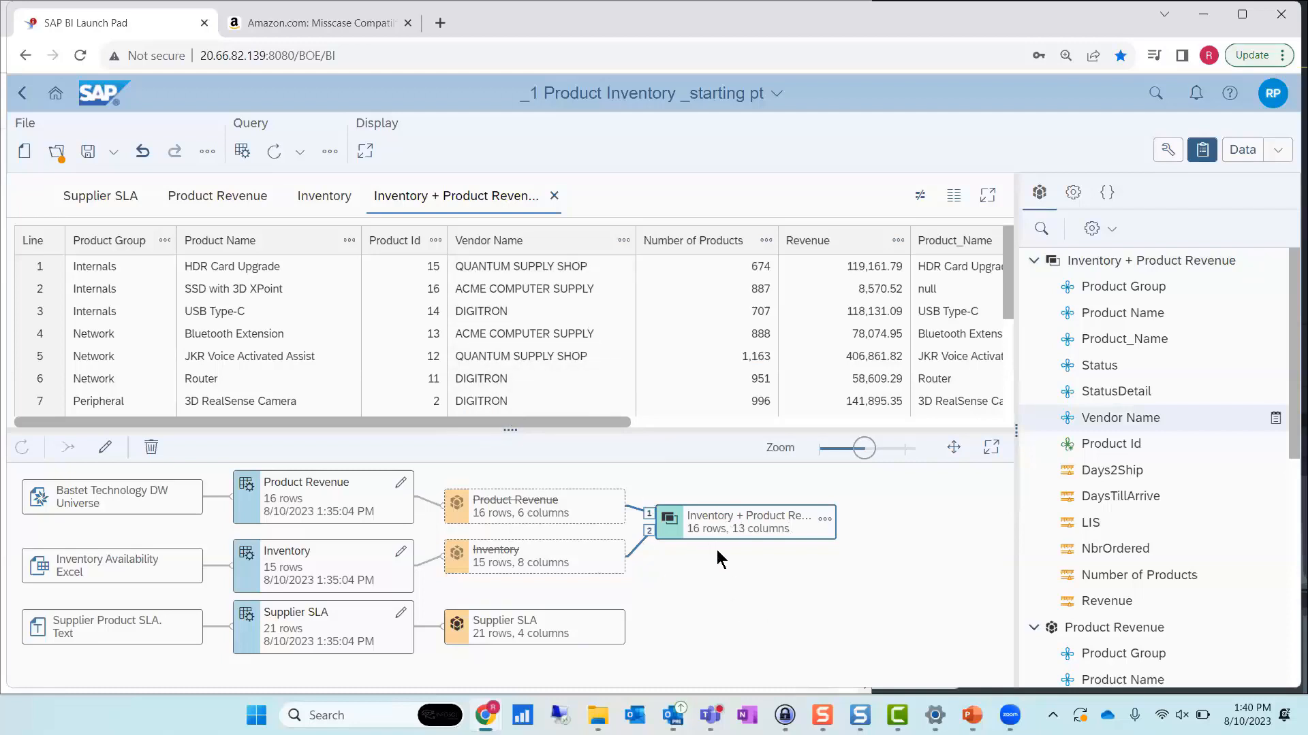
Start a combined cube from Inventory + Product Revenue and Supplier SLA and name it "Product Inventory & Supplier SLA"
left_click(574, 610)
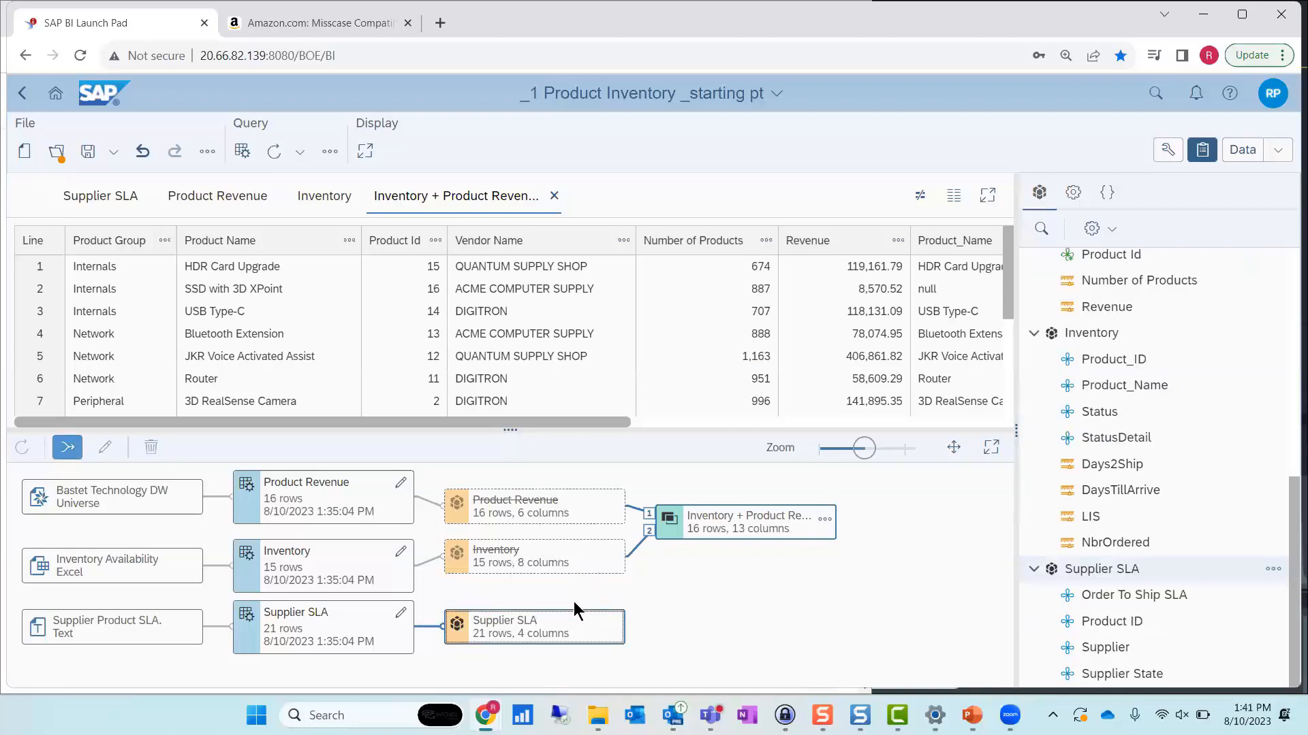
left_click(68, 449)
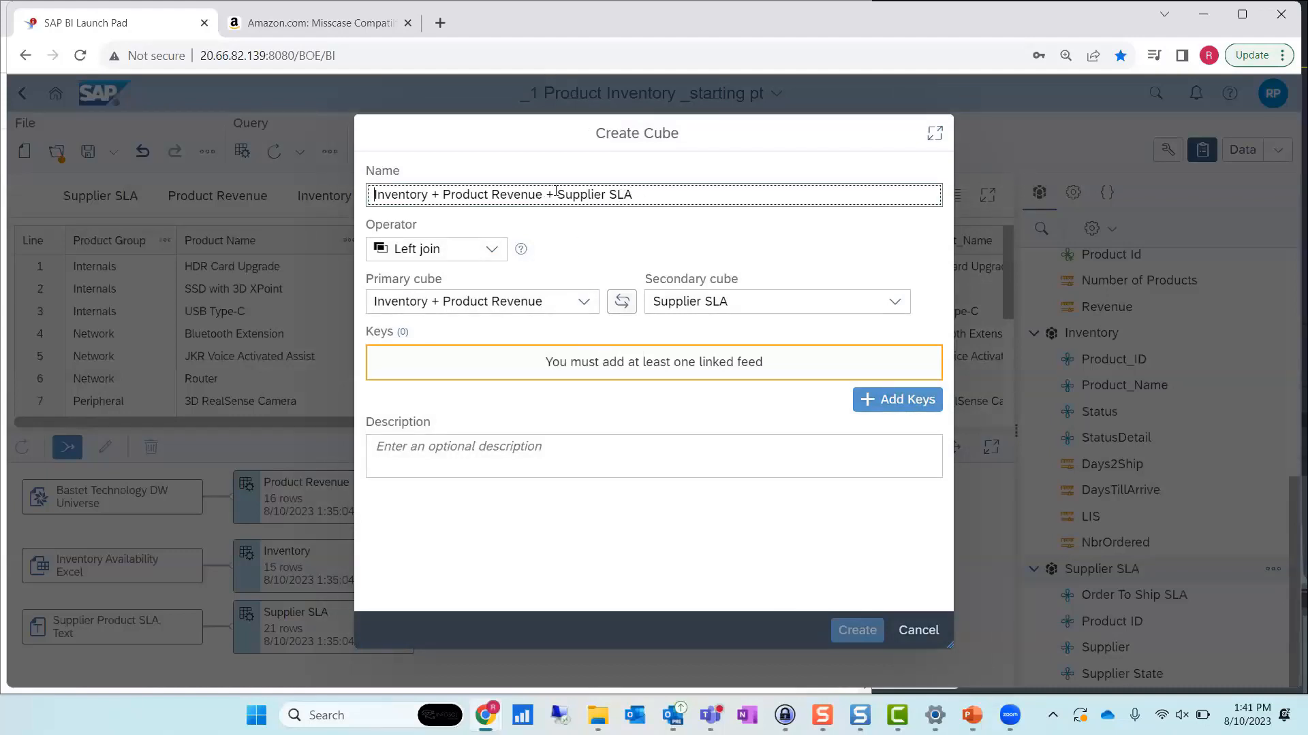
left_click_drag(526, 196, 371, 196)
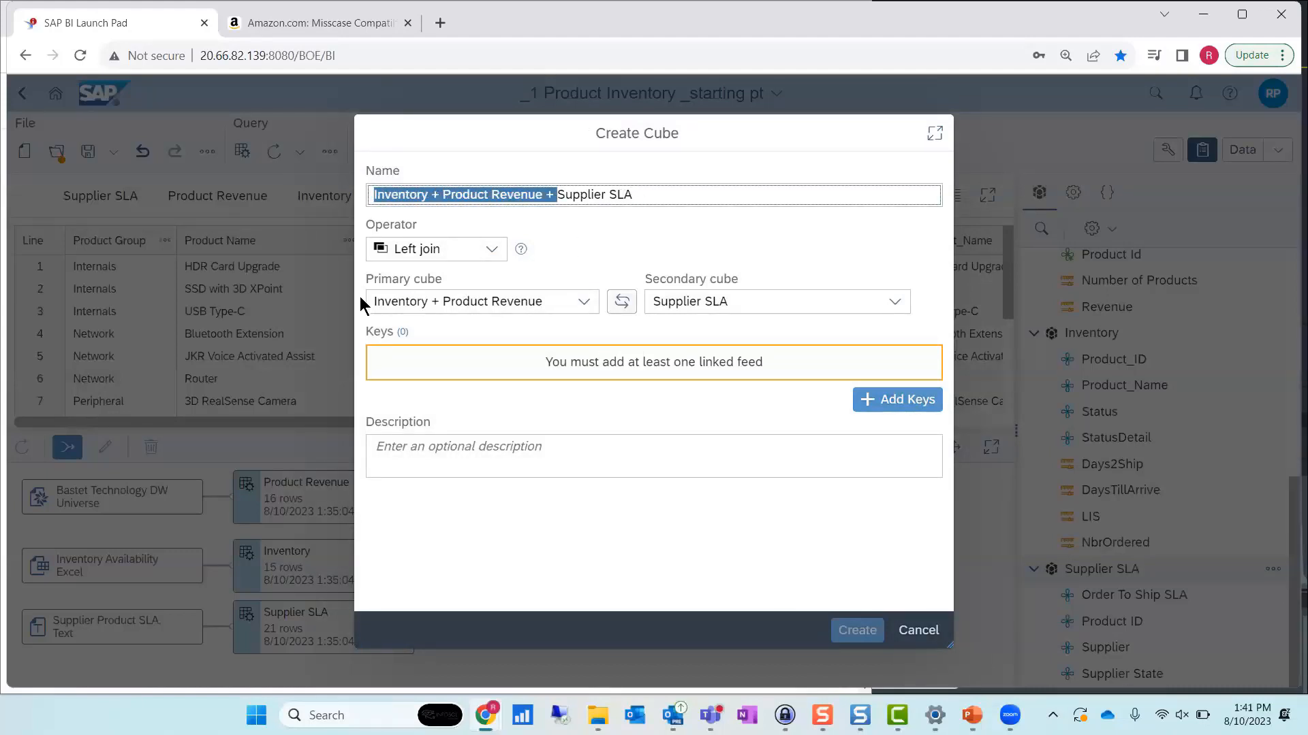
type("Product In")
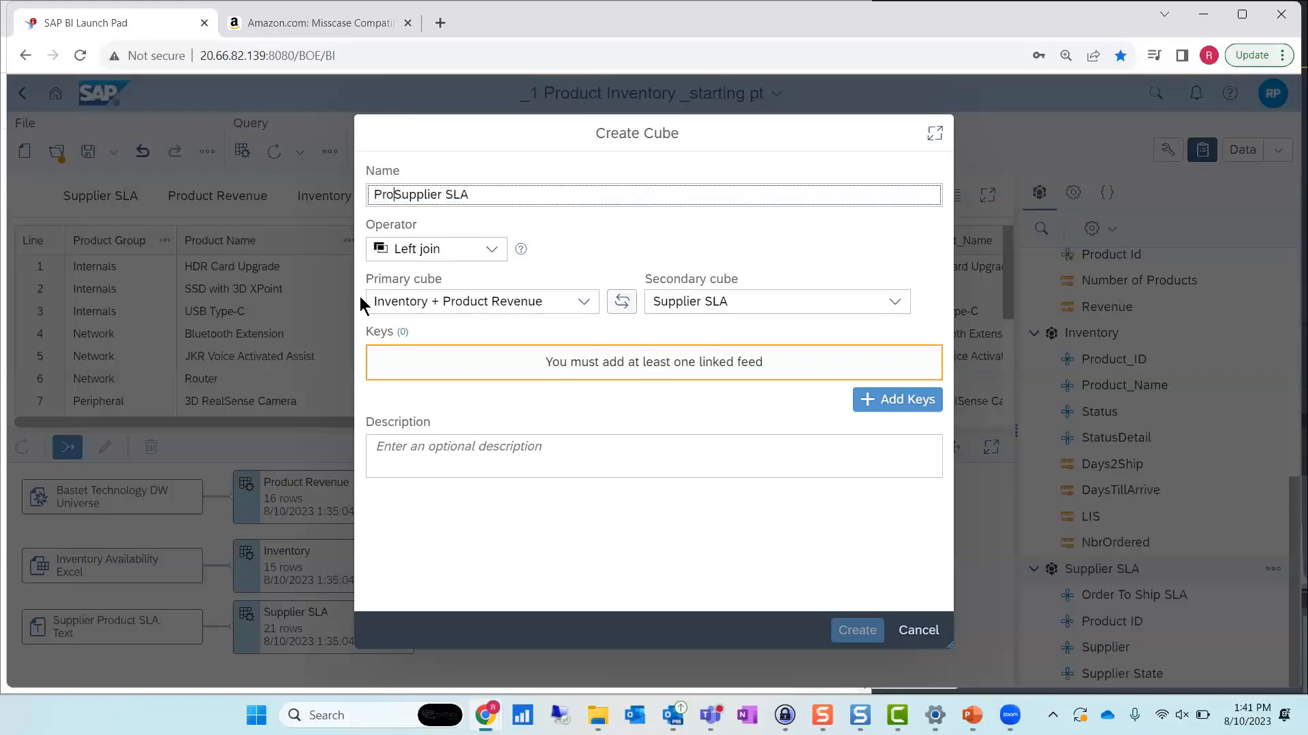
type("ventory ")
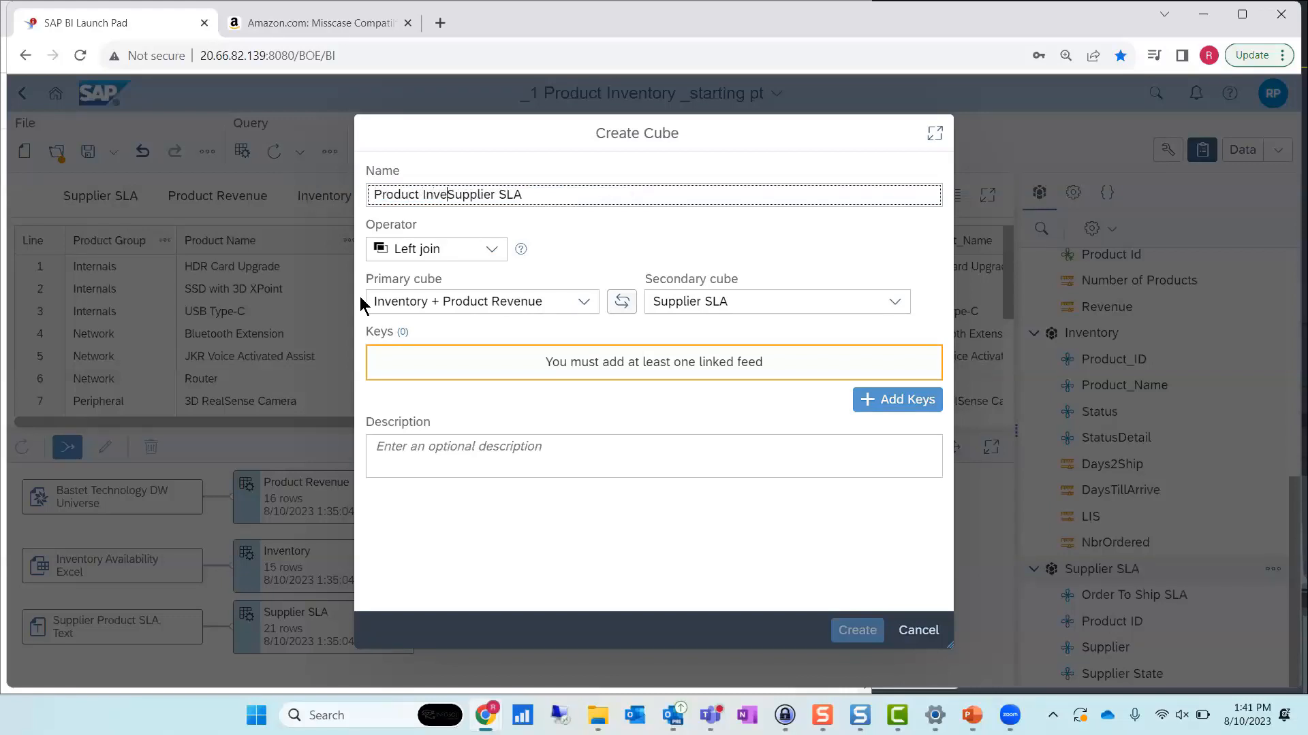
type("&")
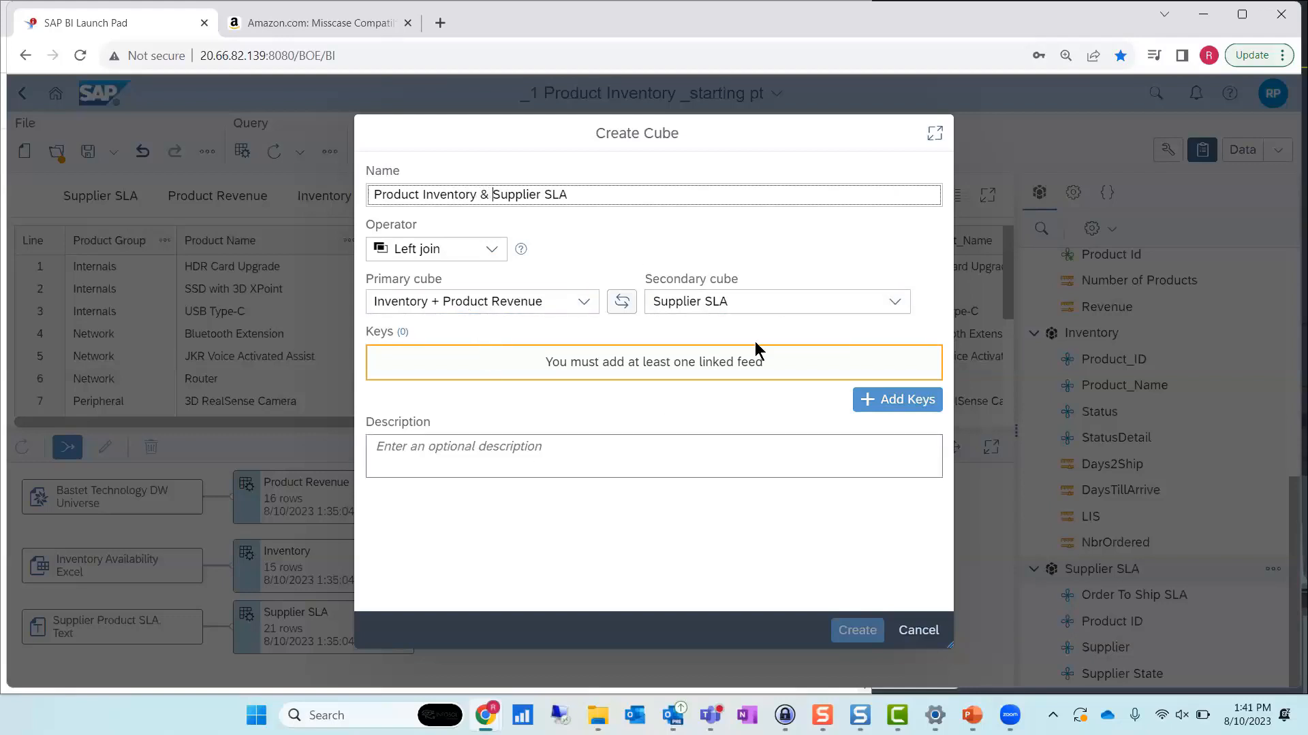
Link Product Id to Product ID and Vendor Name to Supplier as keys, and create the left-joined cube
left_click(885, 401)
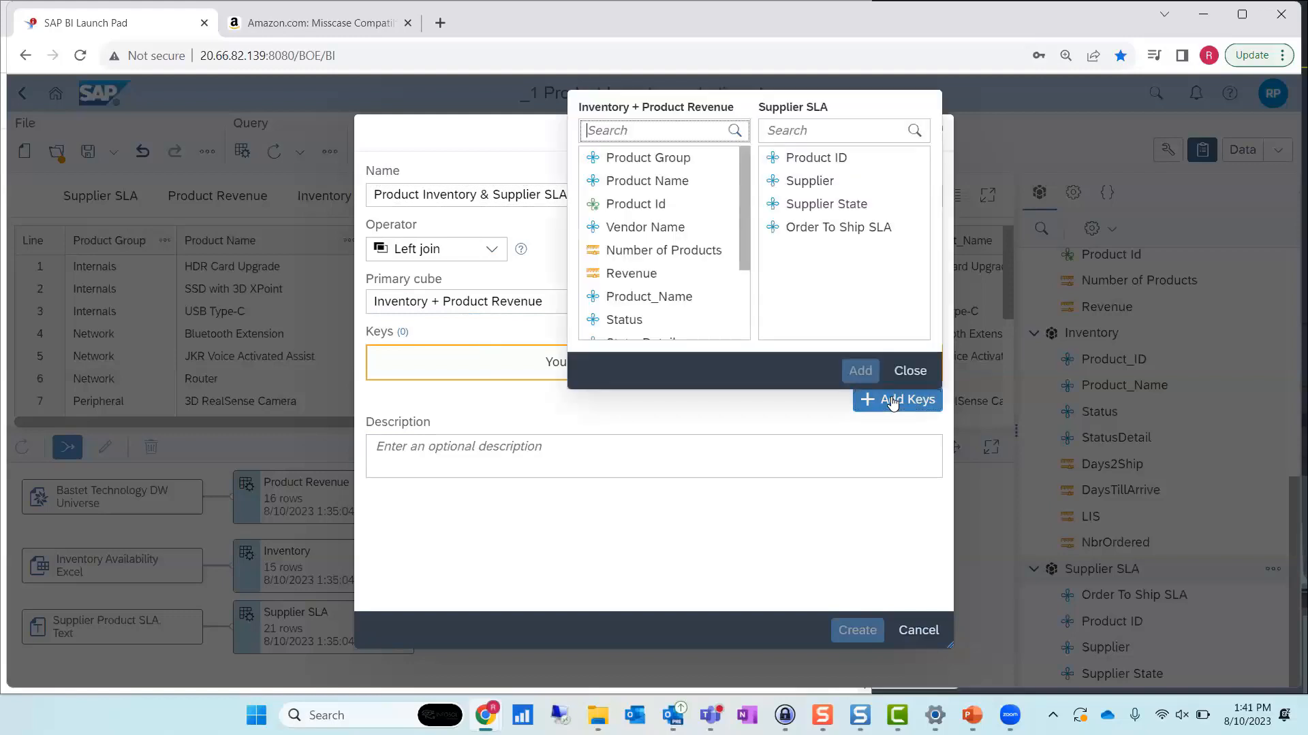
left_click(689, 203)
left_click(812, 161)
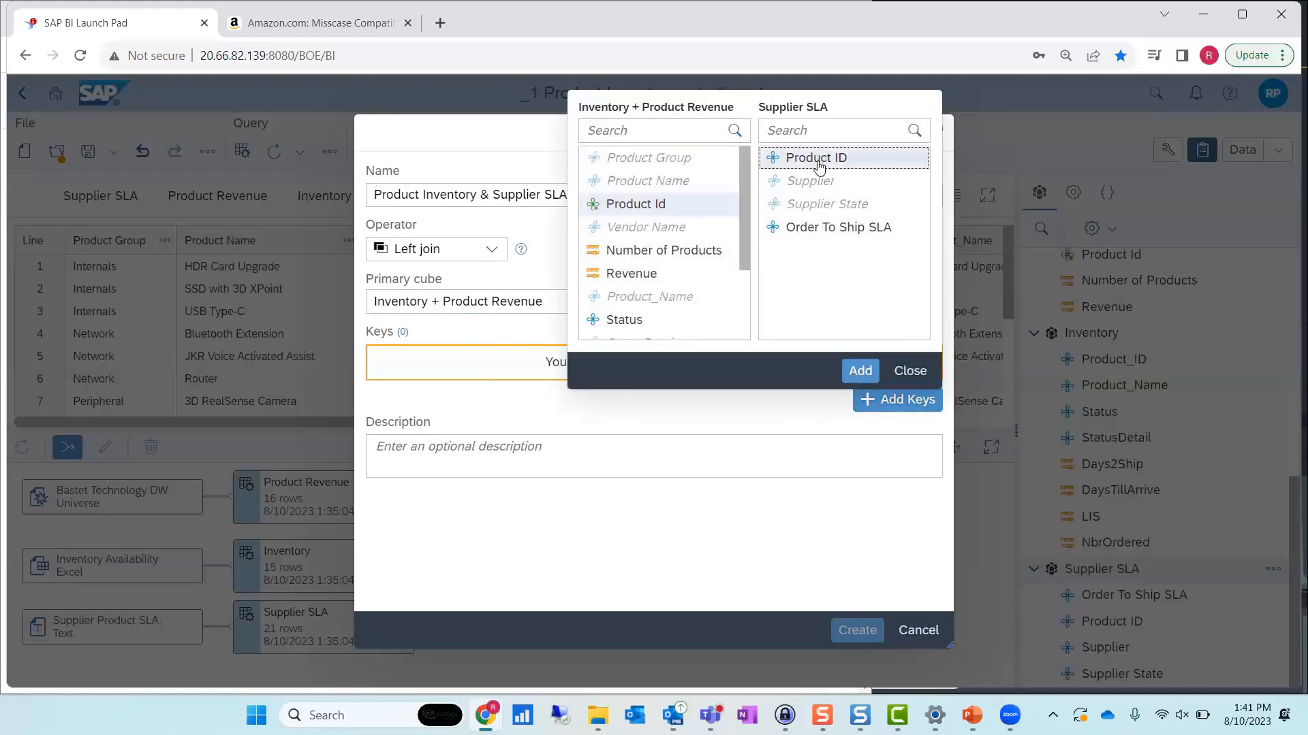
left_click(859, 371)
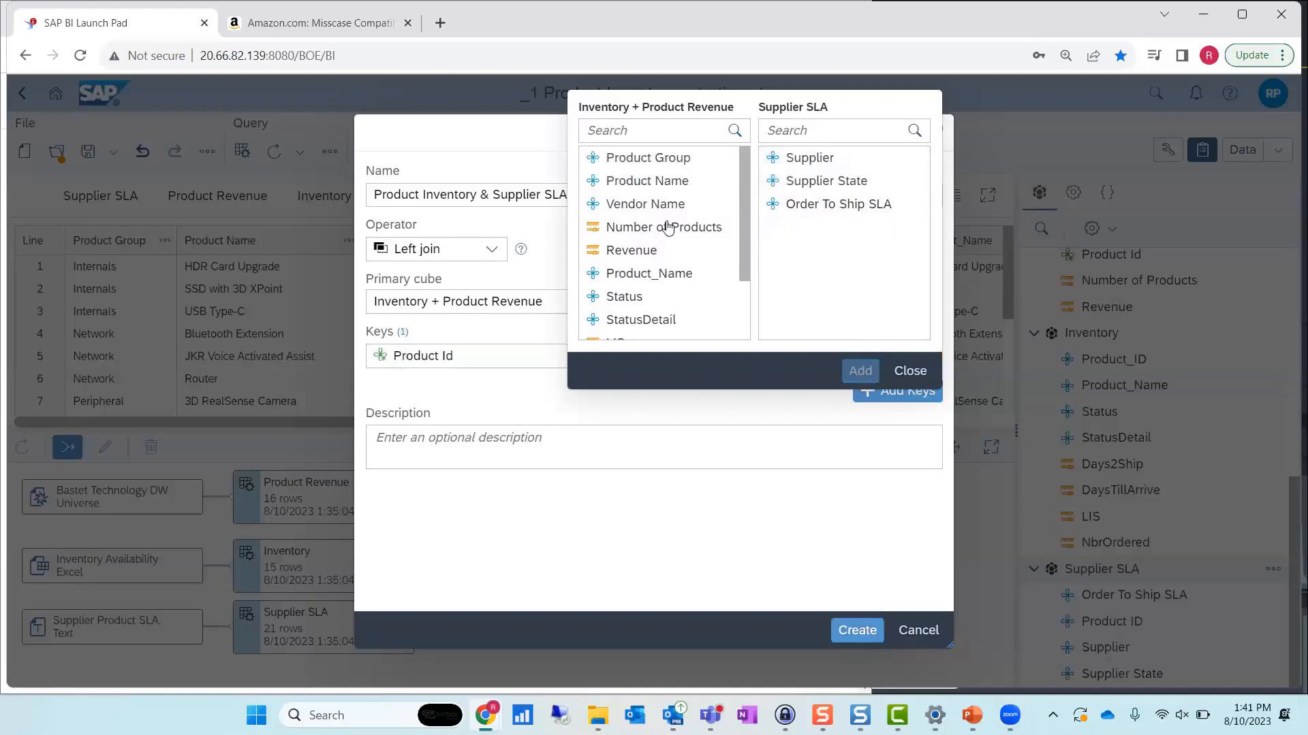
left_click(657, 206)
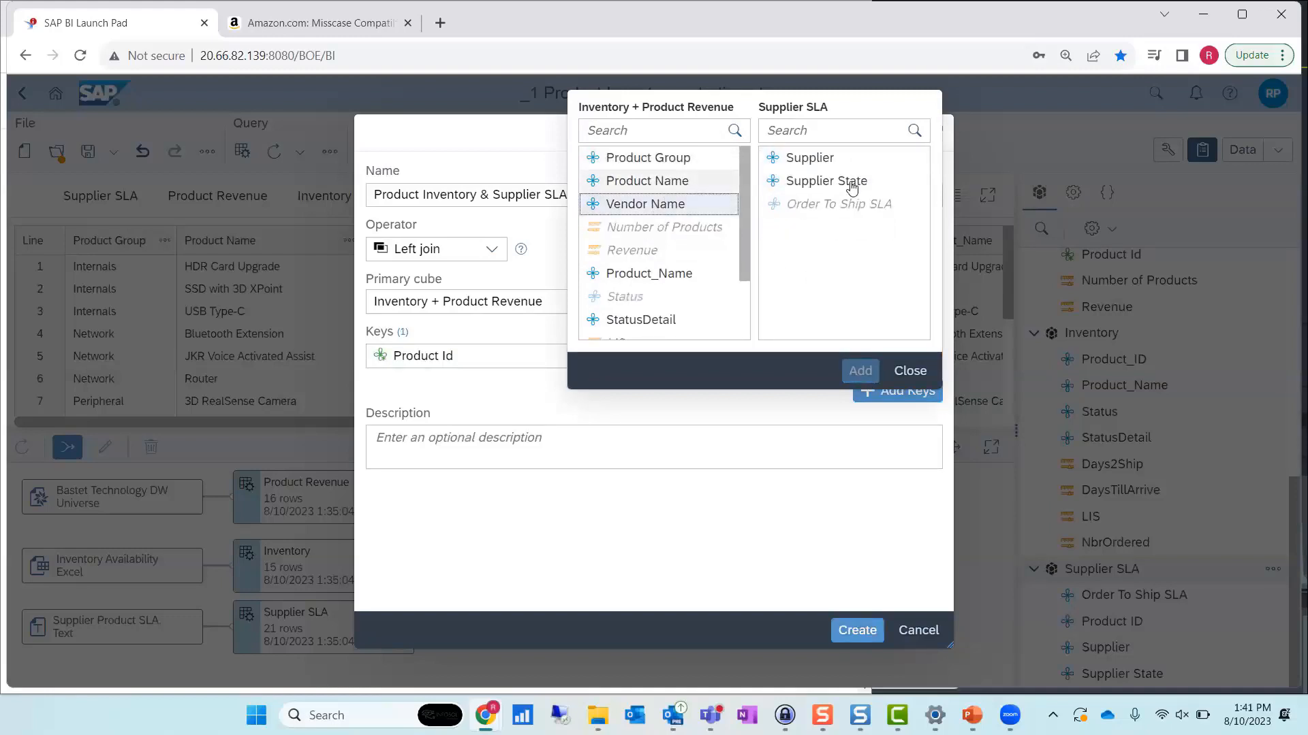
left_click(806, 163)
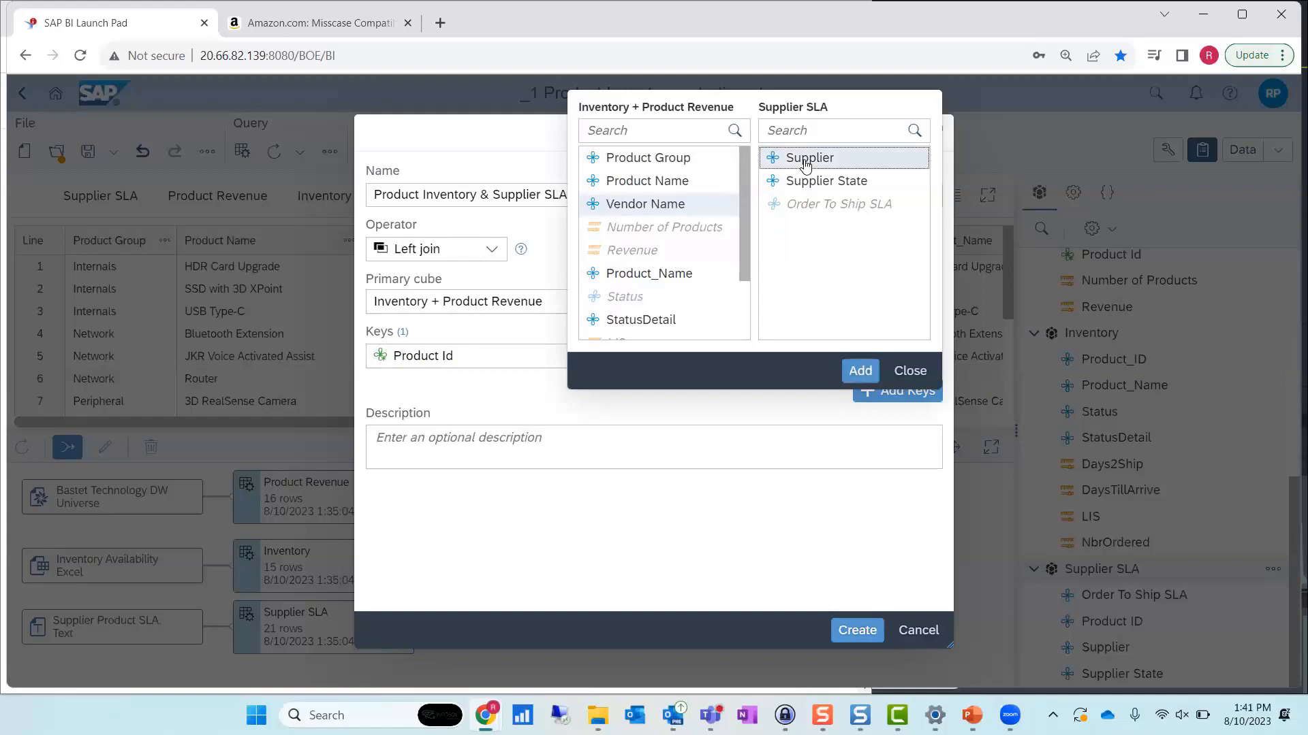
left_click(863, 382)
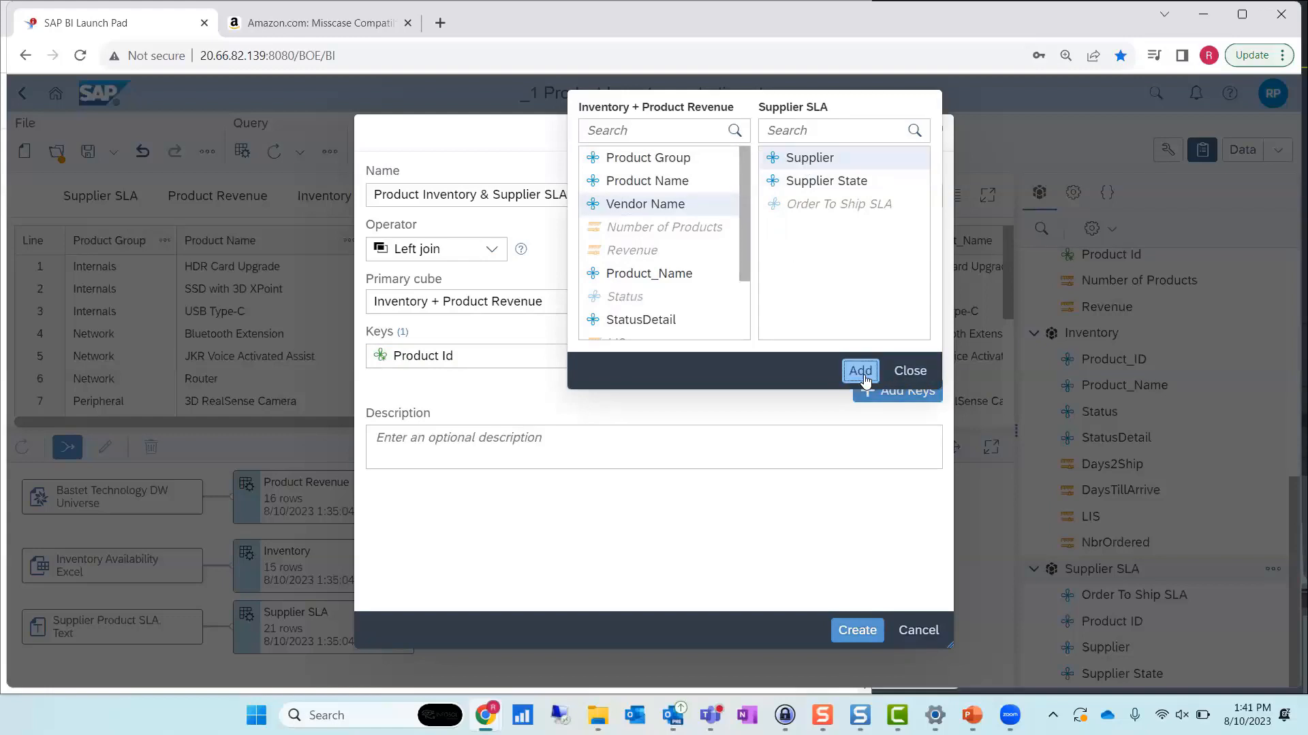
left_click(910, 370)
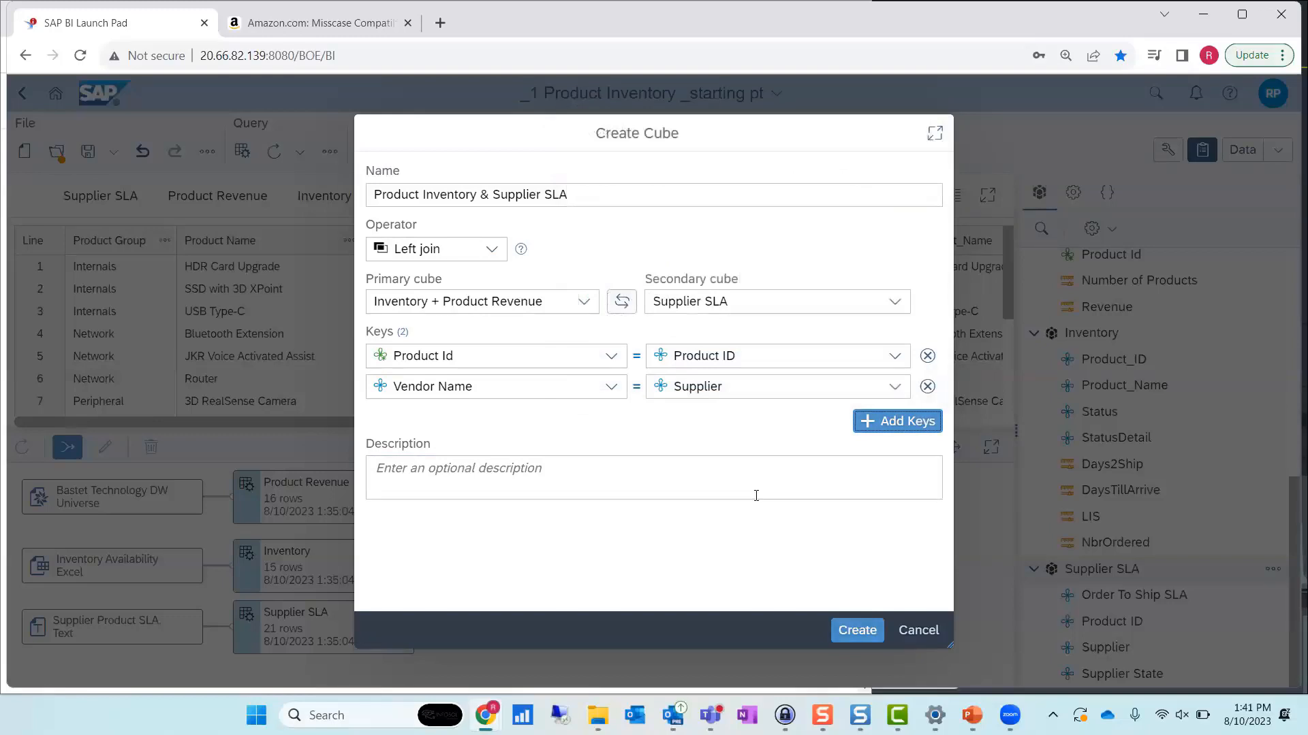
left_click(857, 631)
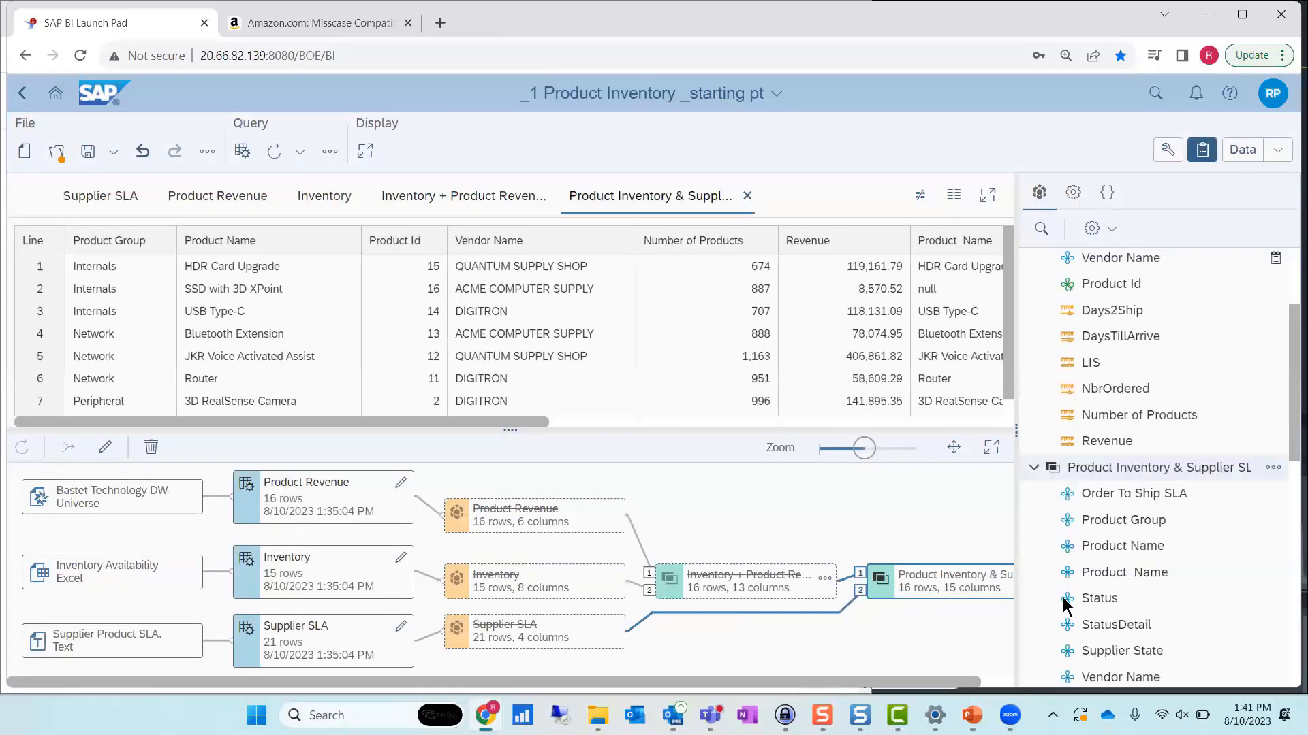
left_click_drag(420, 684, 485, 687)
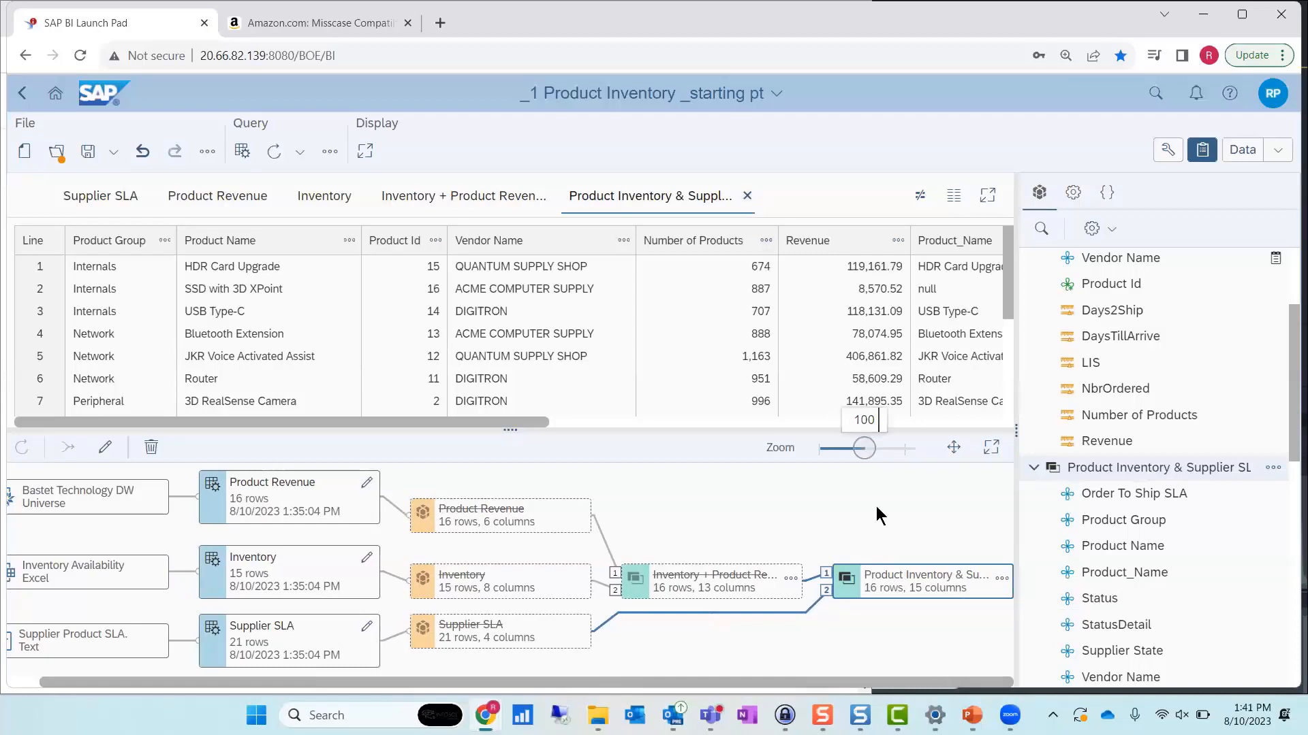
Switch the document to Design mode and add a new blank report
left_click(1280, 152)
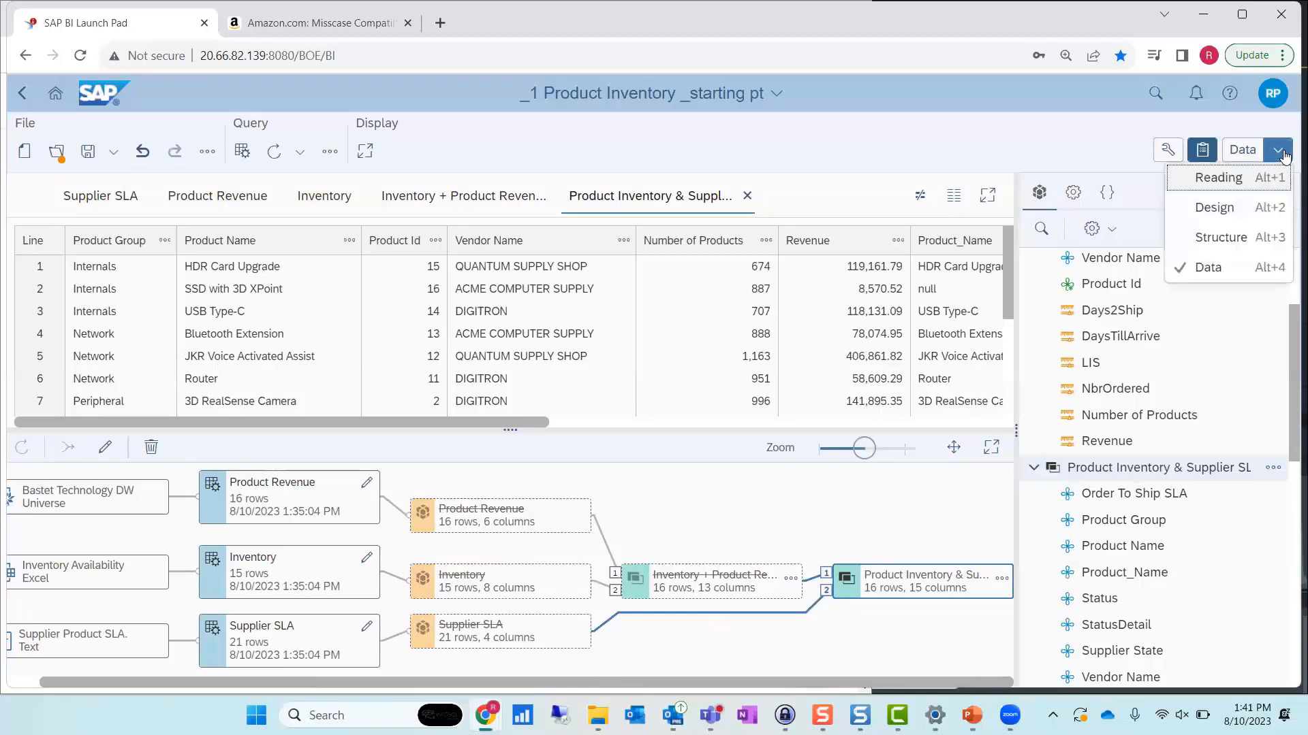
left_click(1214, 207)
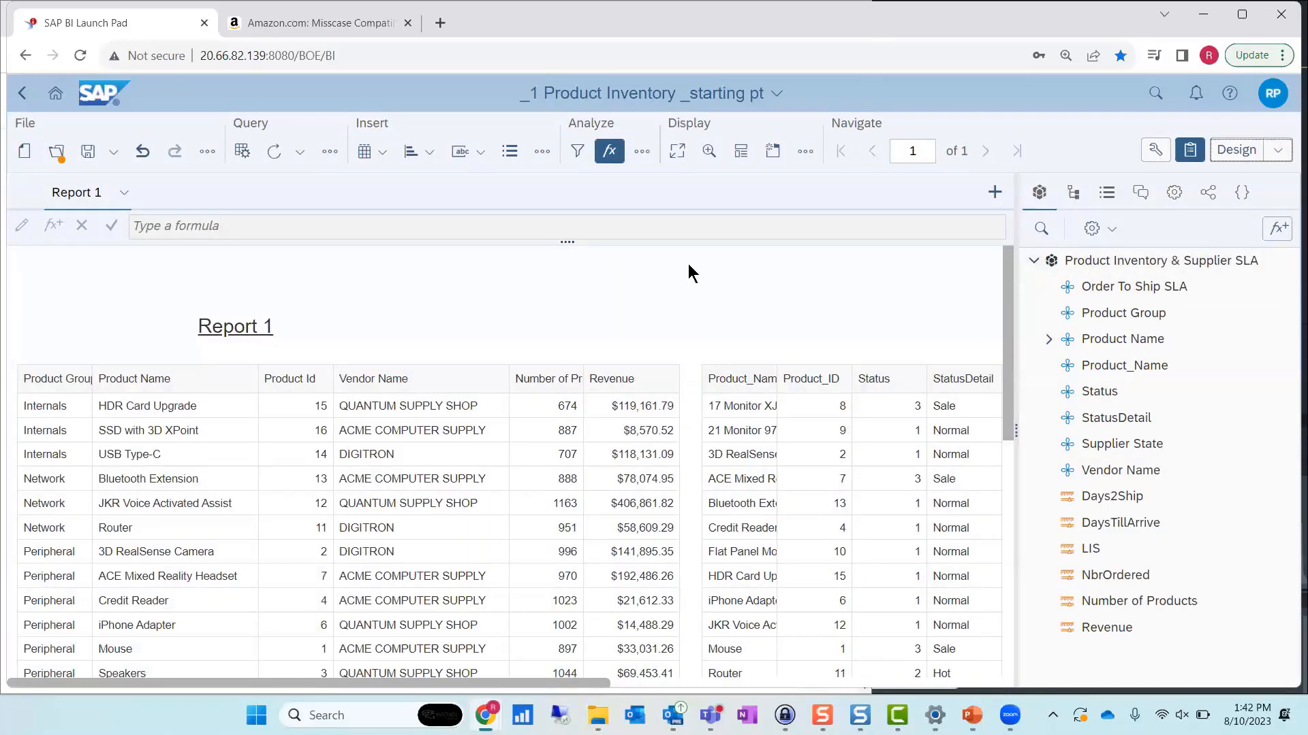
left_click(995, 193)
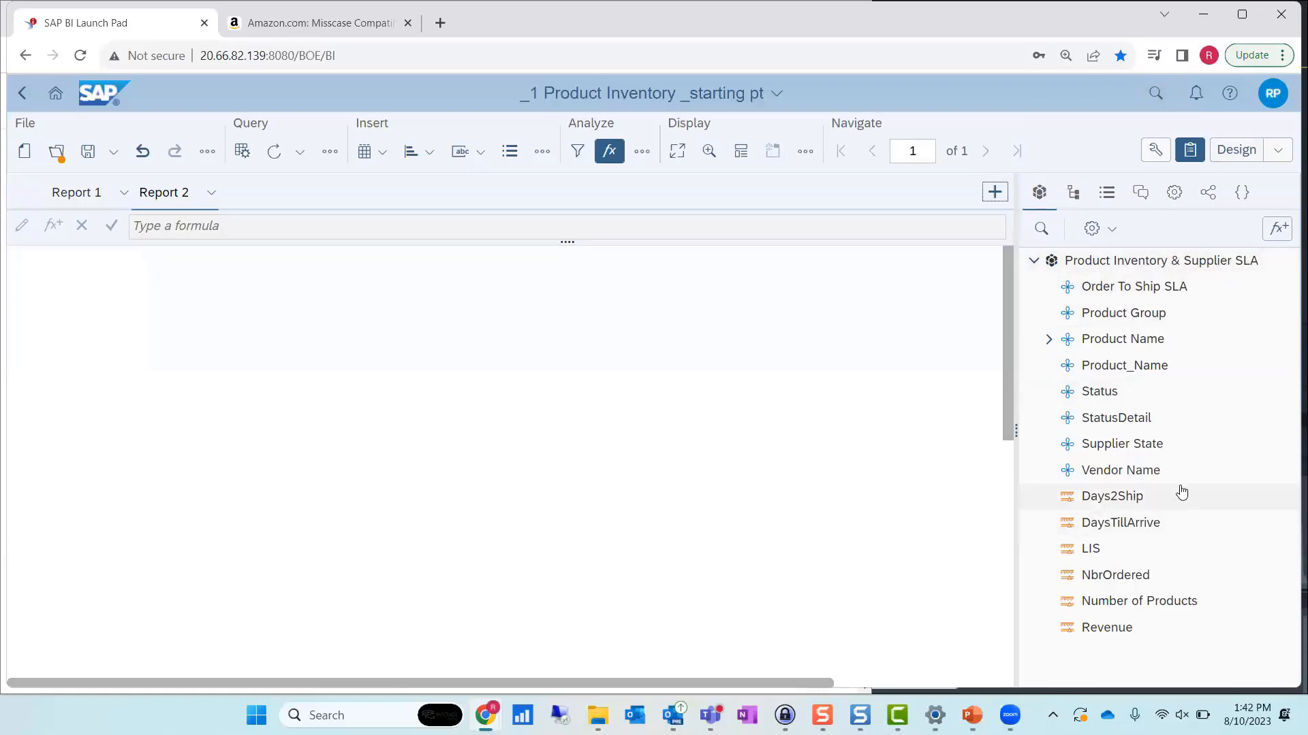
Try to place Product Group, Product Name, Product Id, Vendor Name, Revenue and Order To Ship SLA in Report 2
mouse_move(1271, 576)
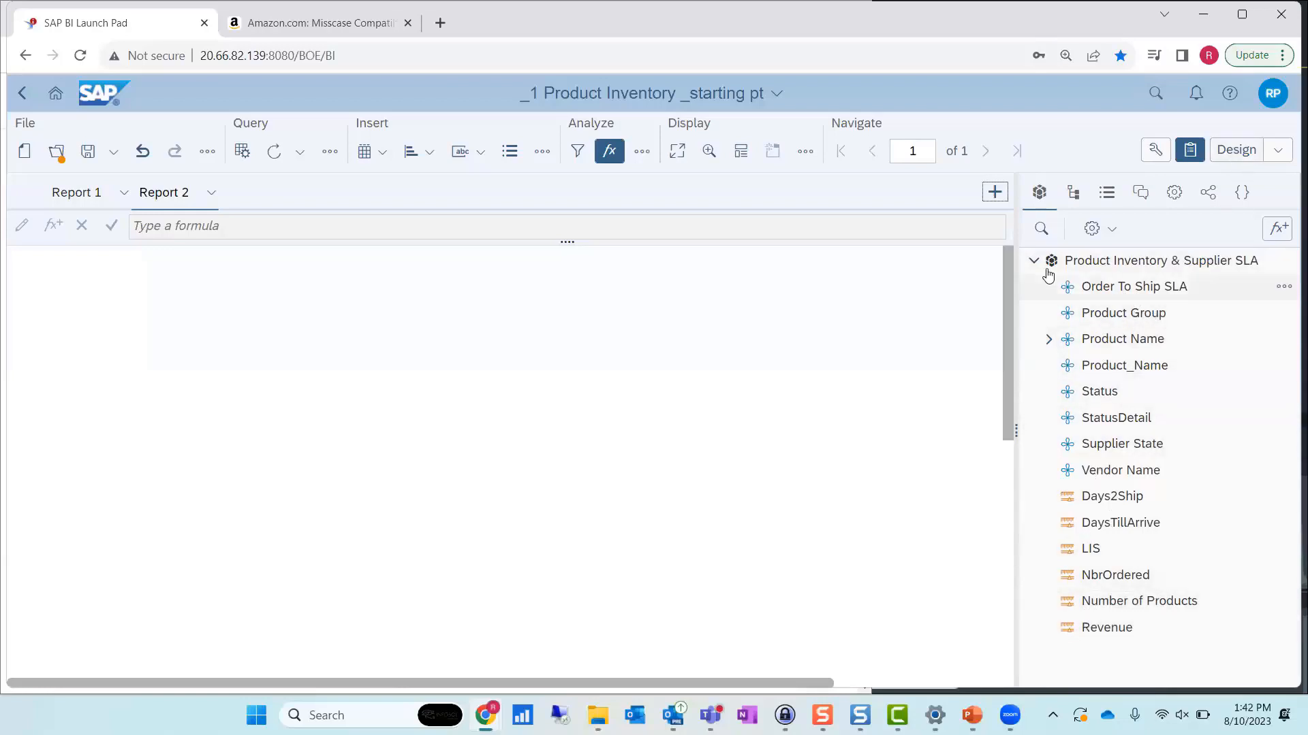
left_click(1106, 325)
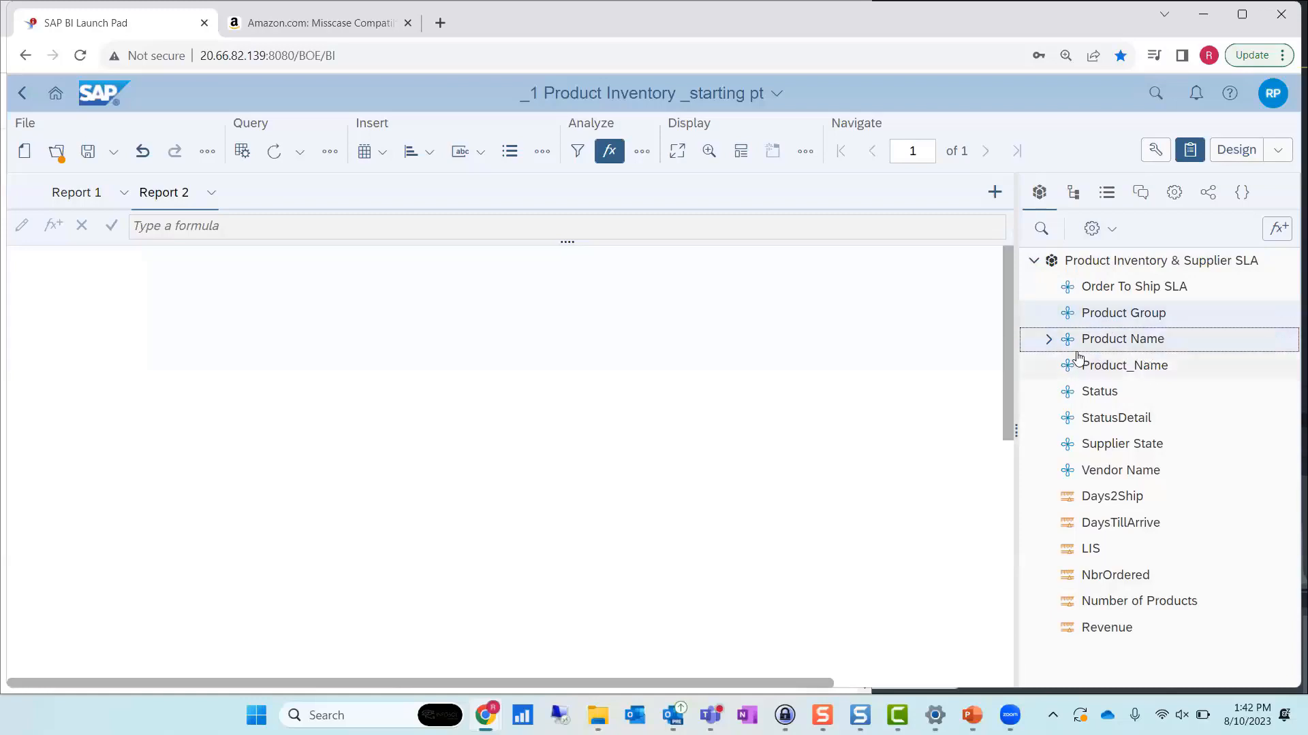
left_click(1046, 340)
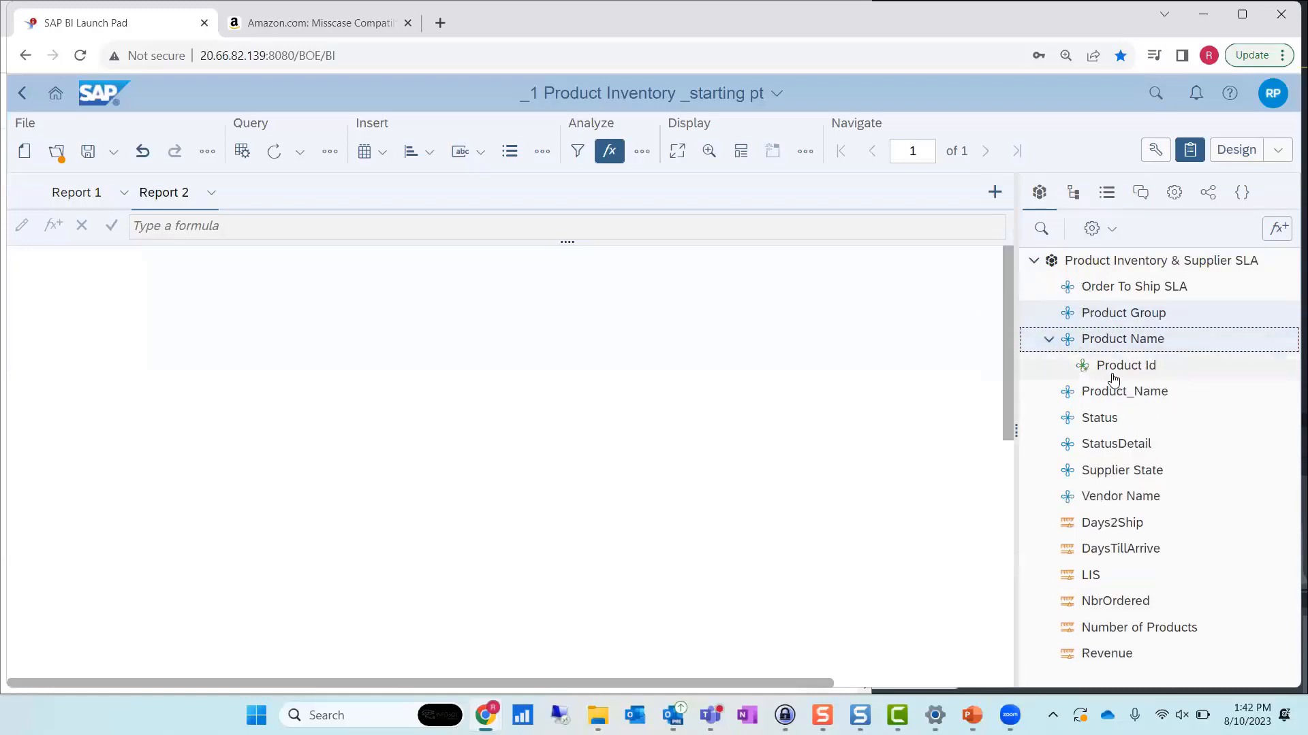
left_click(1124, 366)
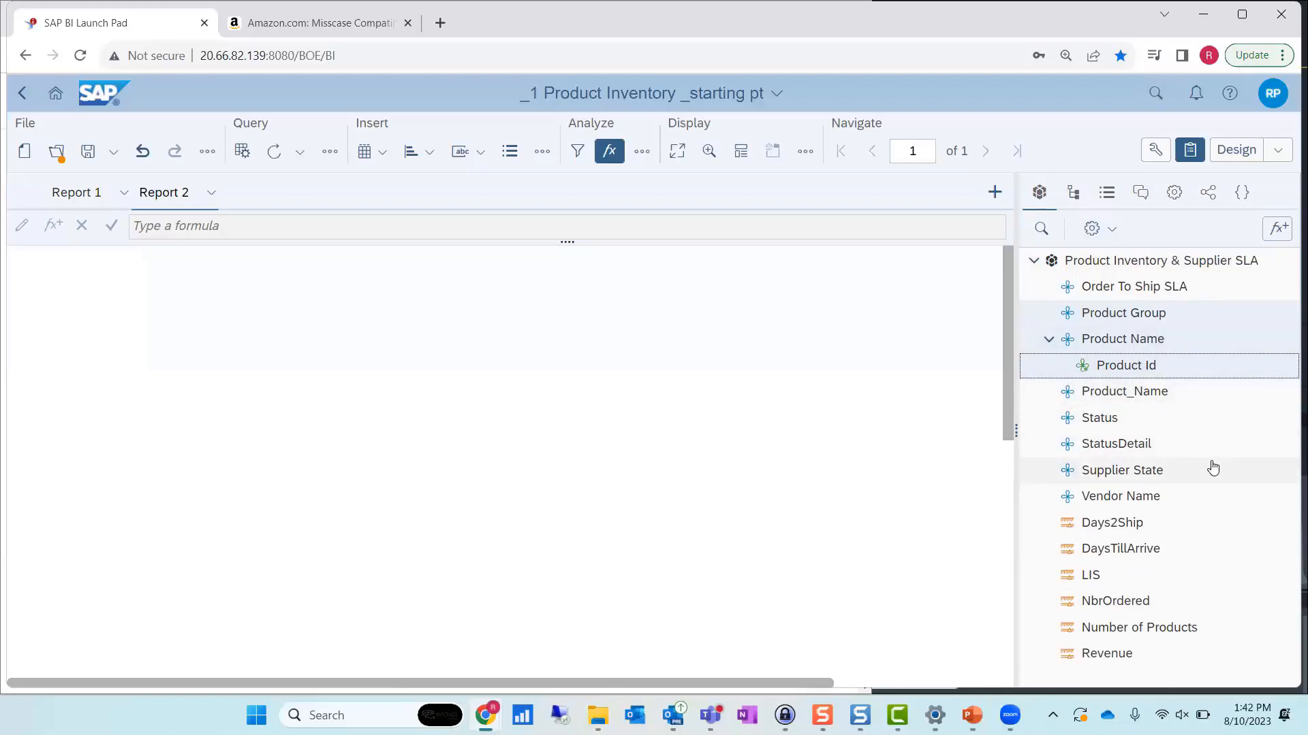
left_click(1083, 497)
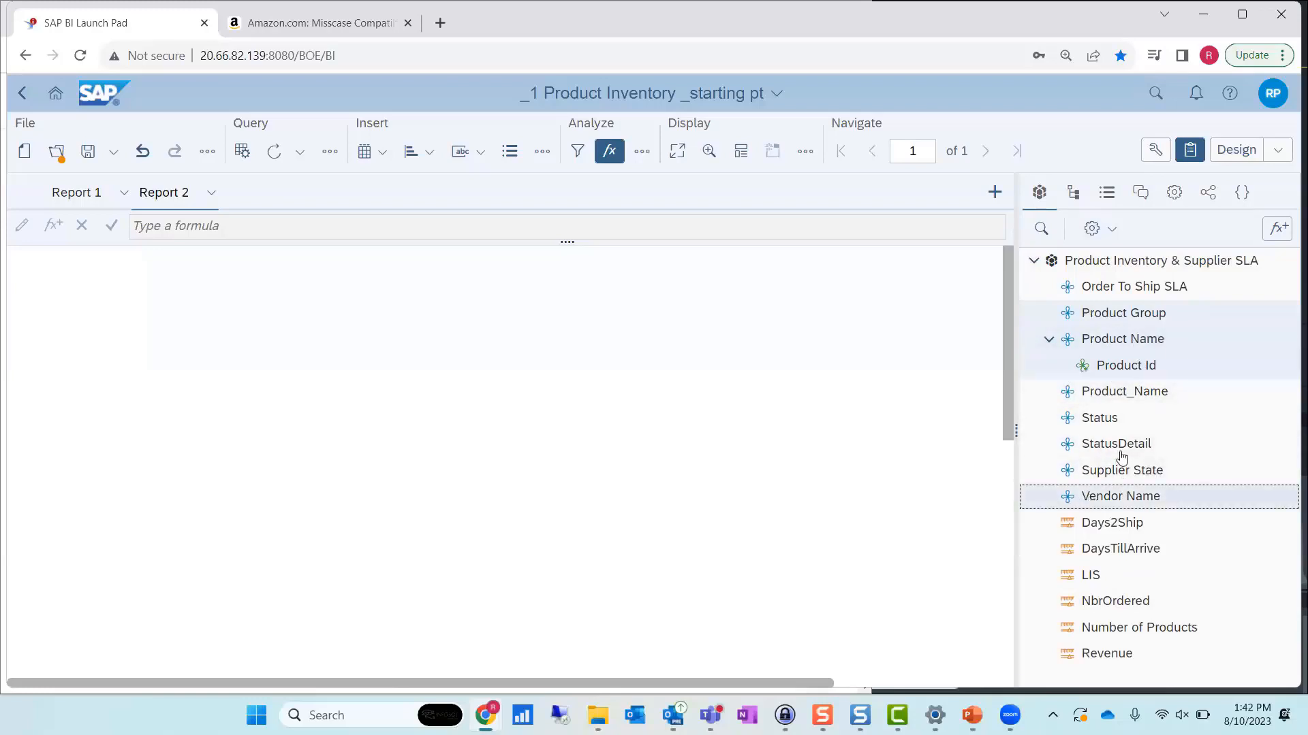
left_click(1117, 524)
left_click(1156, 291)
left_click_drag(1157, 291, 136, 336)
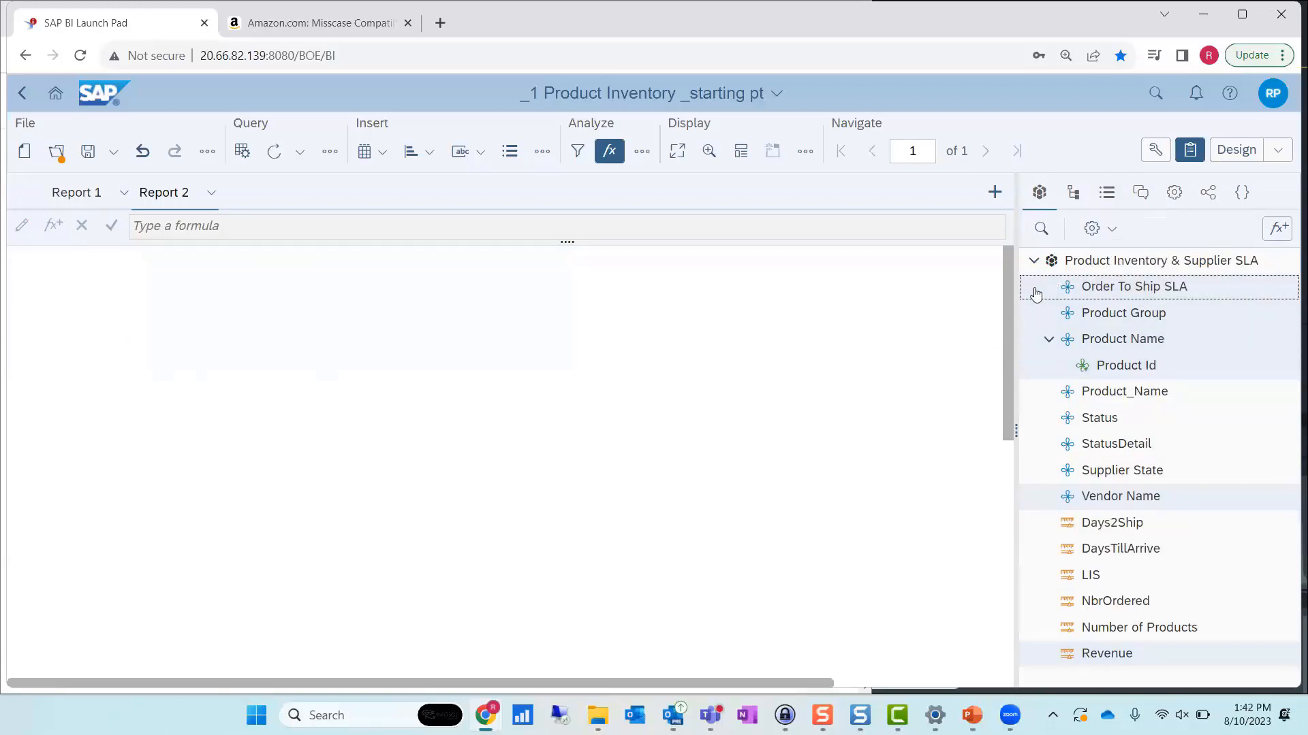
left_click_drag(1036, 295, 207, 376)
left_click_drag(1044, 291, 455, 406)
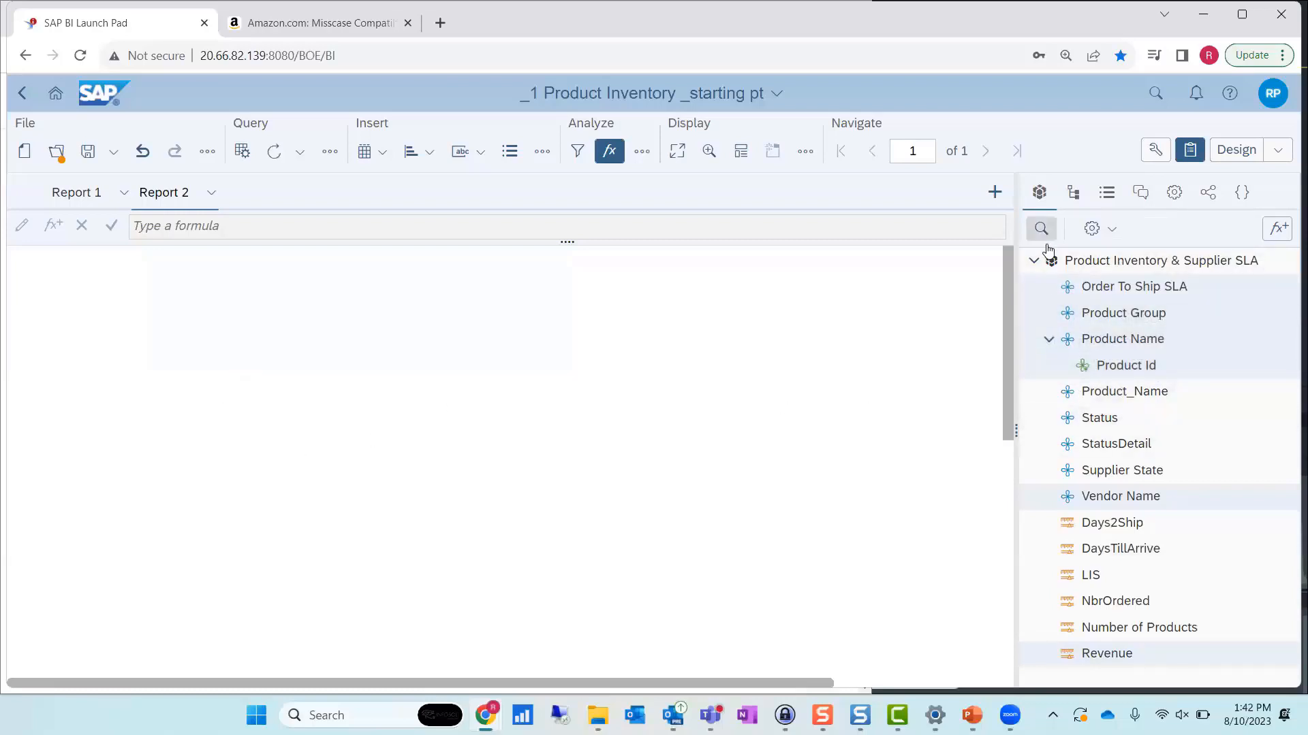
left_click_drag(1037, 285, 747, 394)
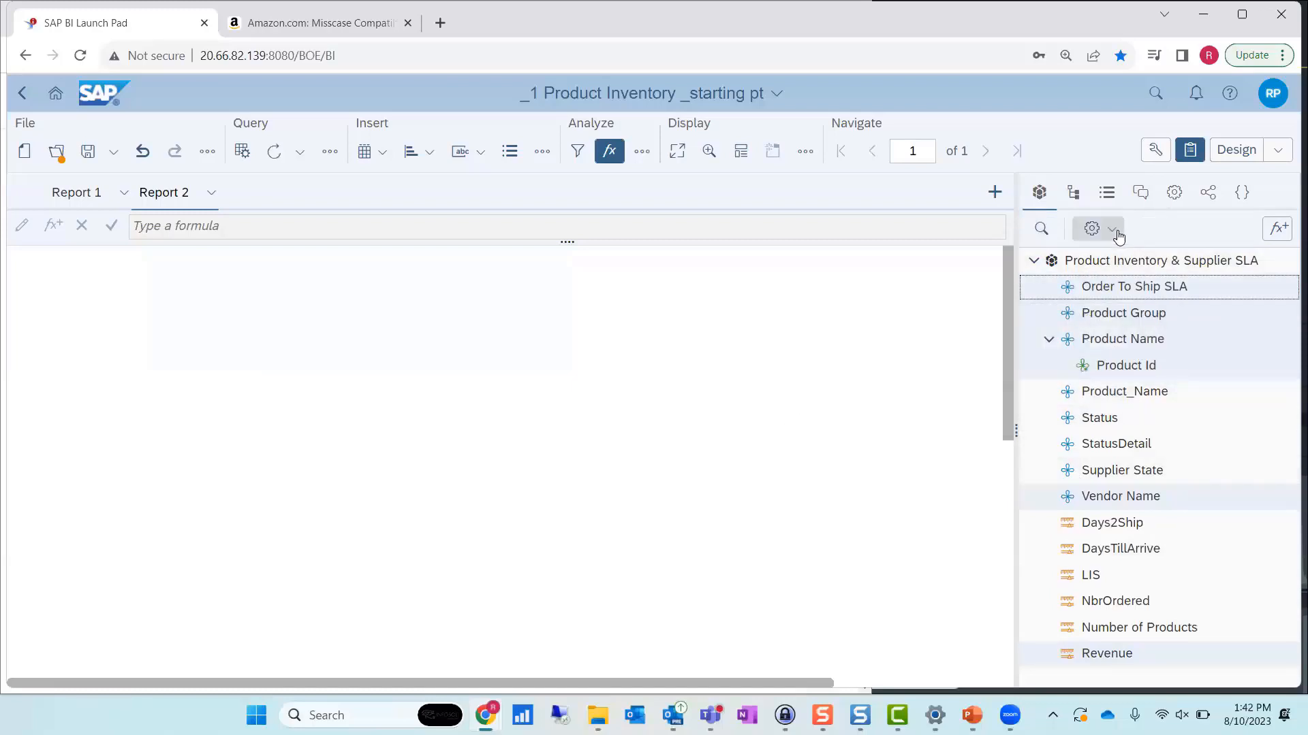
Clear the object selection and try to place only Product Group, Product Name and Product Id in Report 2
left_click(1120, 265)
left_click(66, 195)
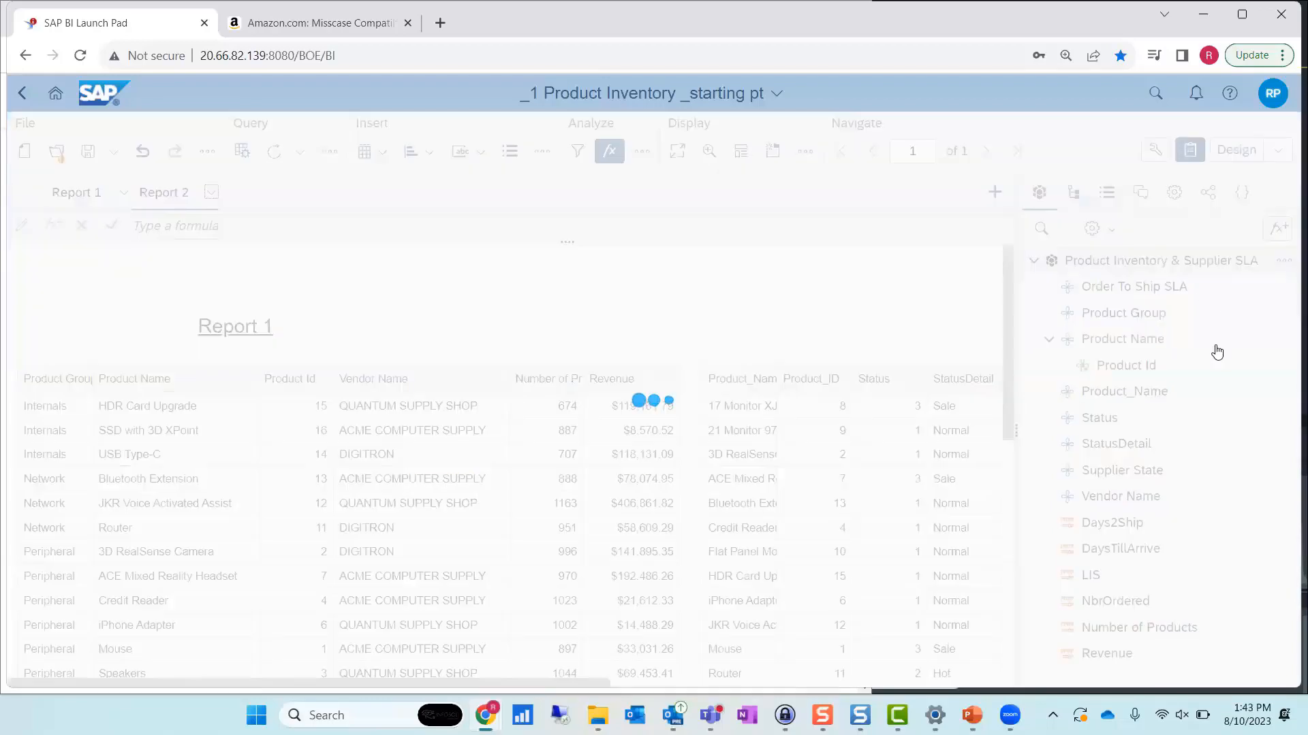
left_click(1125, 313)
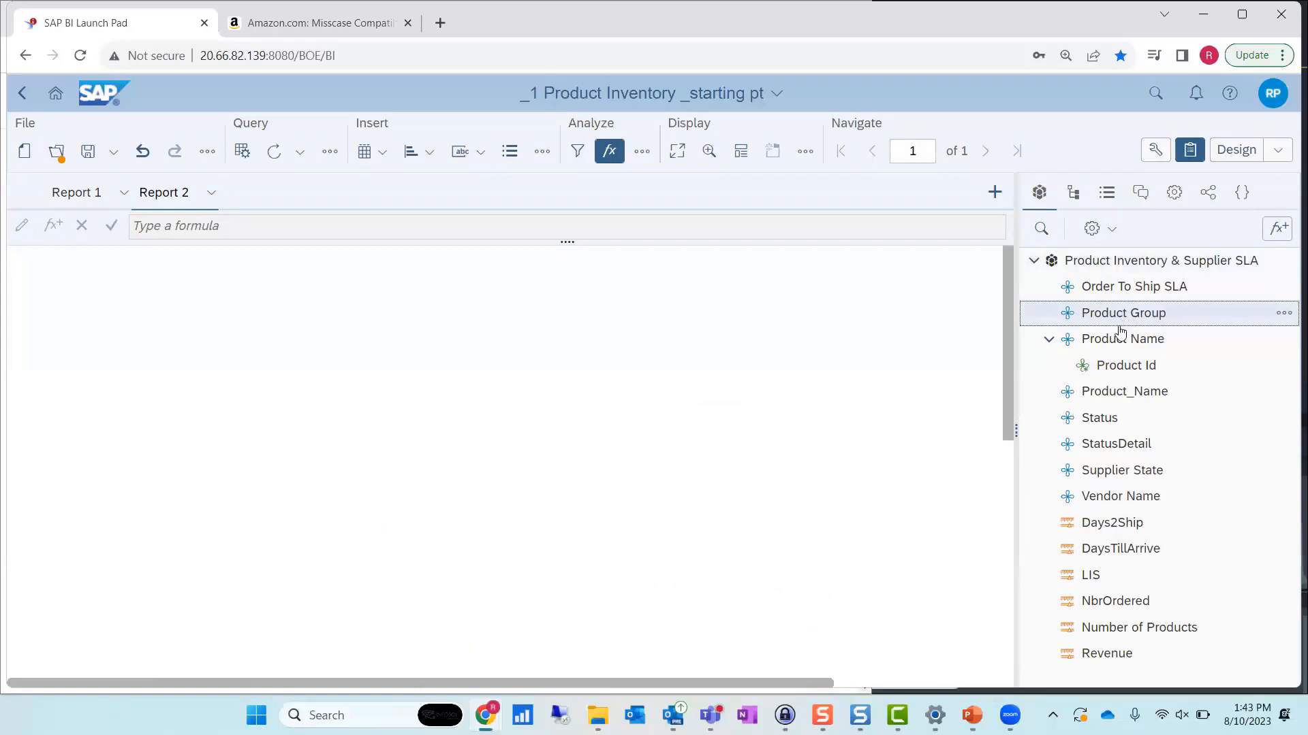
left_click(1118, 342, "ctrl")
left_click(1114, 368, "ctrl")
left_click_drag(1116, 313, 211, 429)
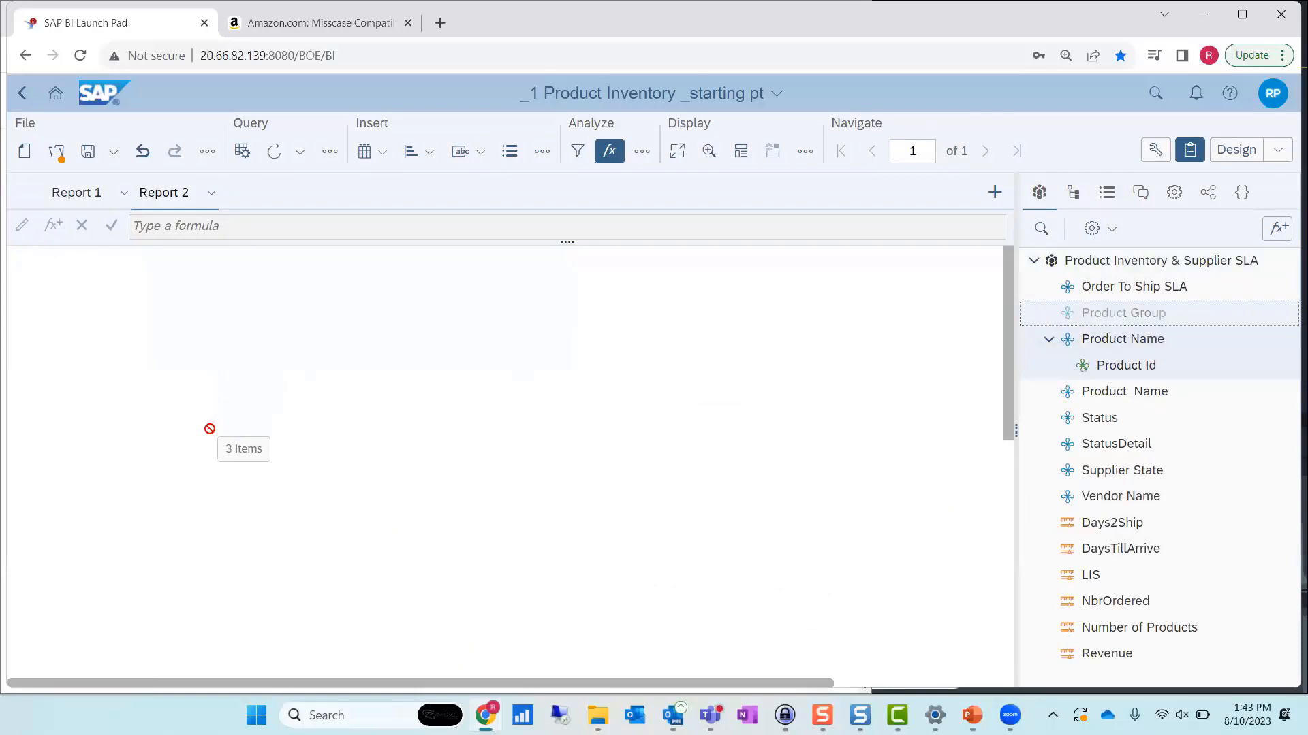
left_click_drag(389, 444, 809, 426)
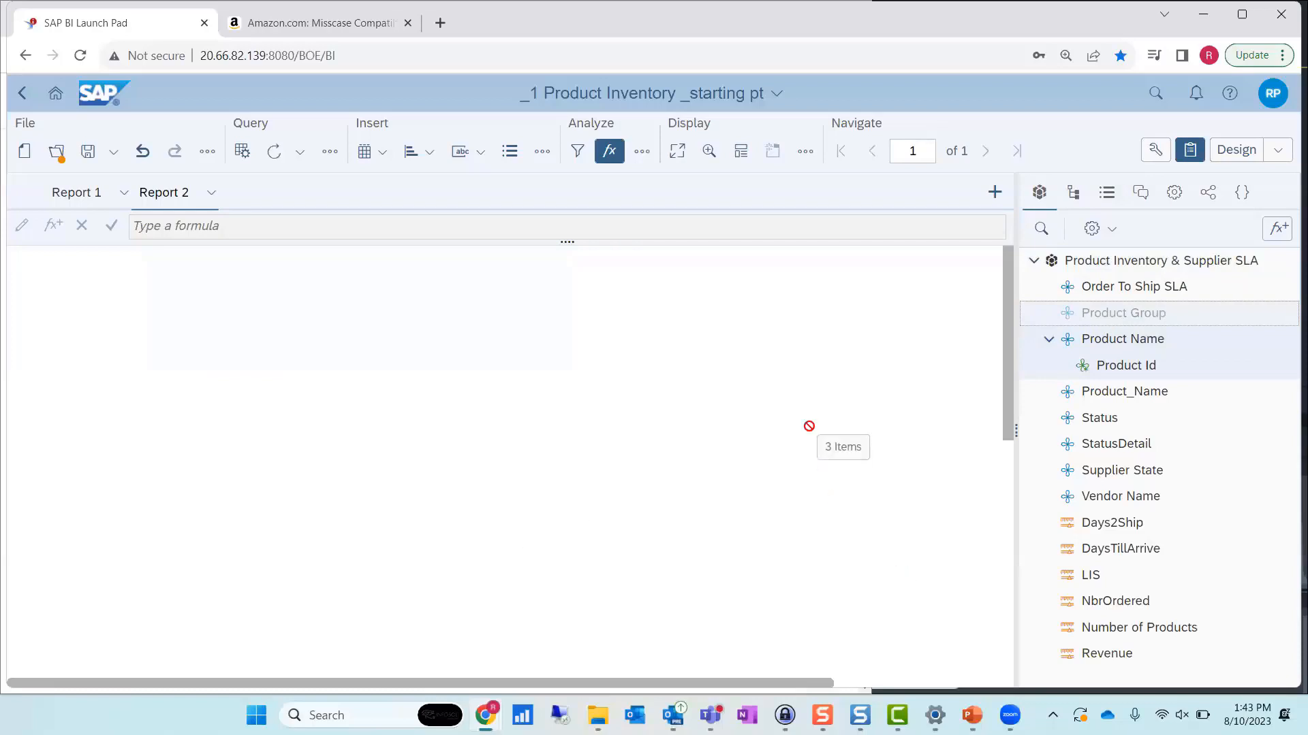
Add a third report and try to insert a table with Product Group, Product Name and Product Id
left_click(992, 195)
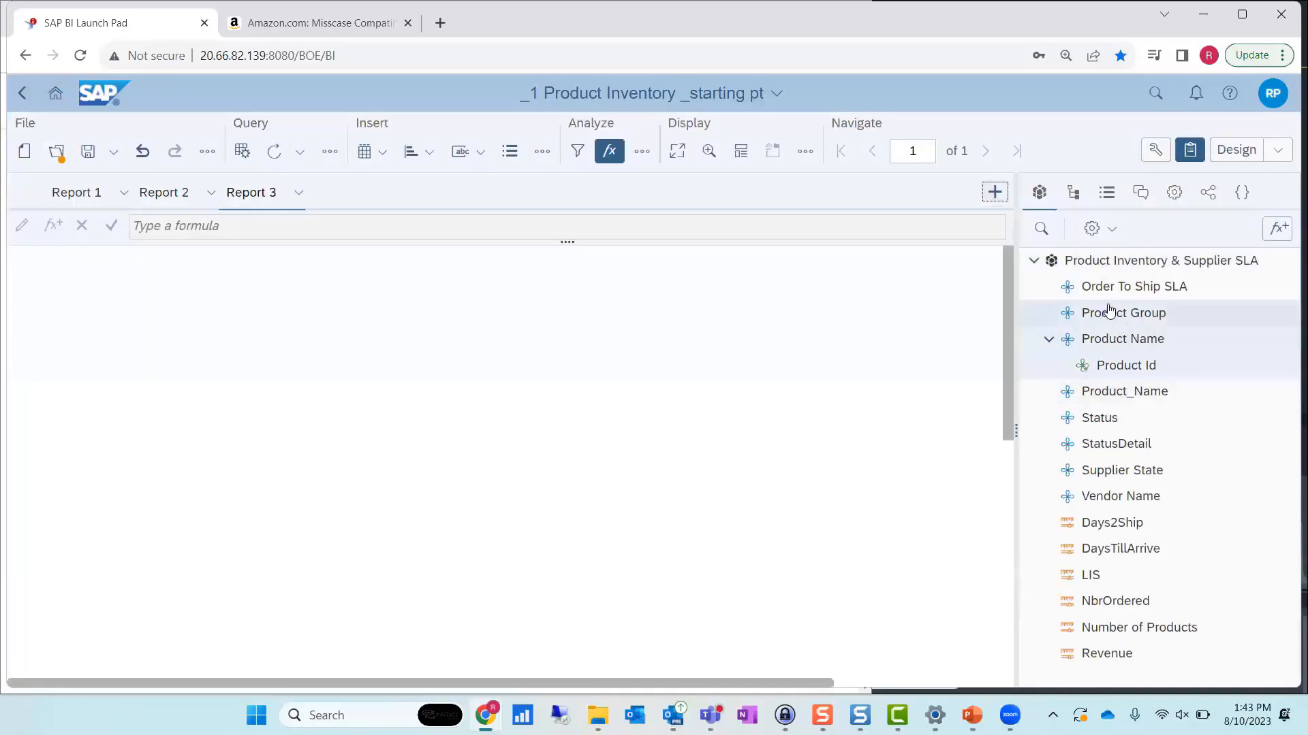
left_click_drag(1071, 320, 432, 389)
left_click(380, 151)
left_click(378, 177)
Save the document, and save a copy in the same folder as "_1 Product Inventory _starting pt_rp"
left_click(89, 152)
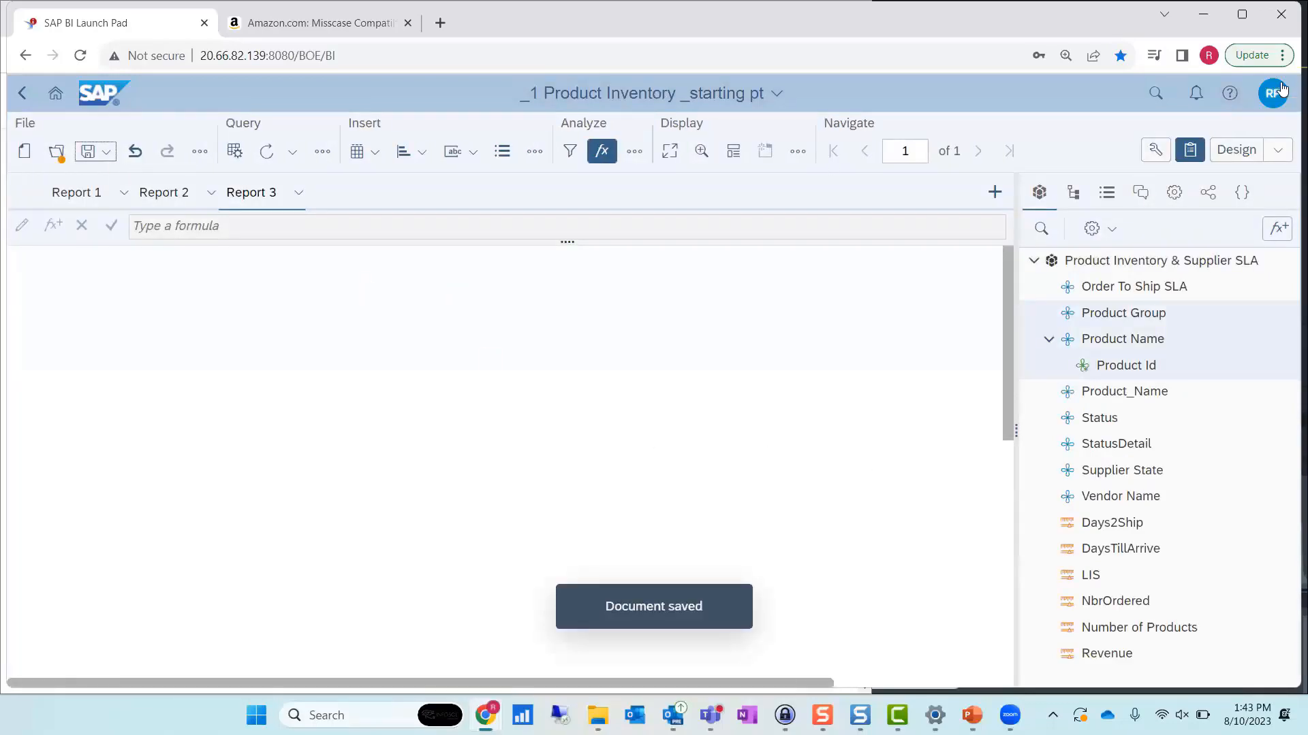
left_click(776, 95)
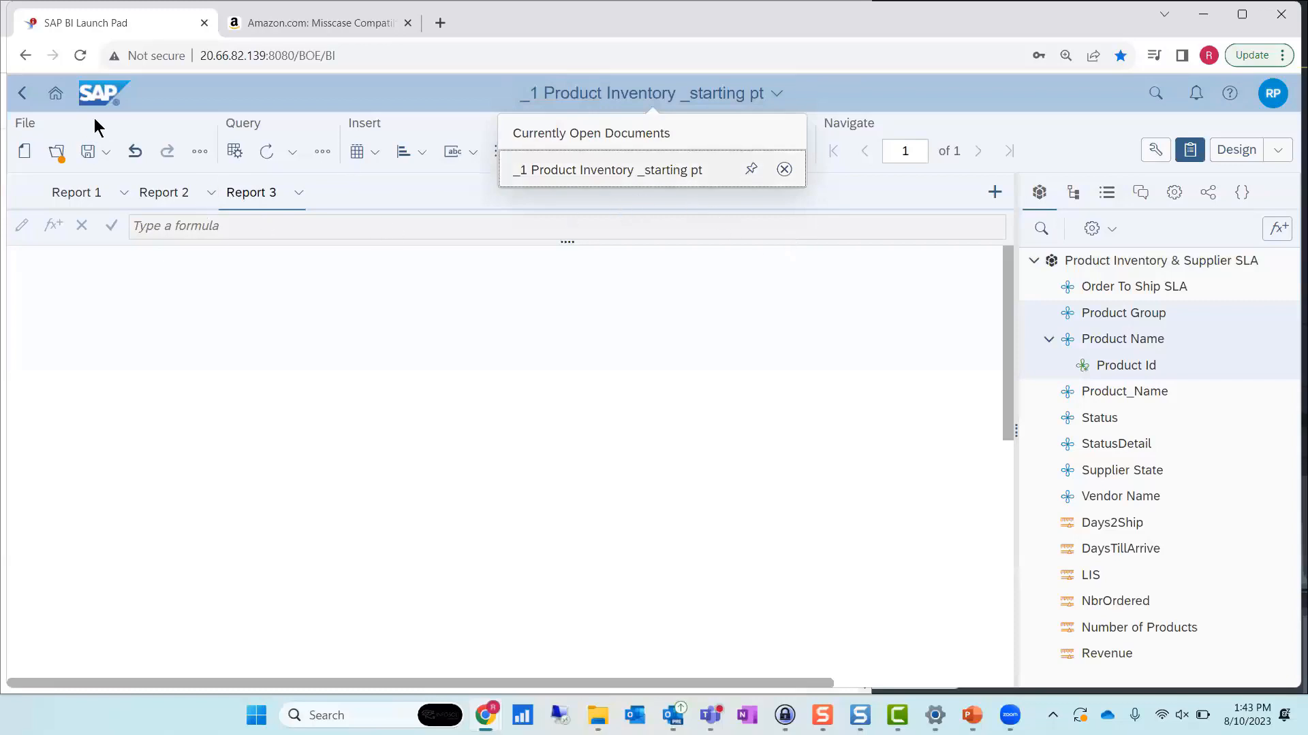
left_click(106, 152)
left_click(141, 209)
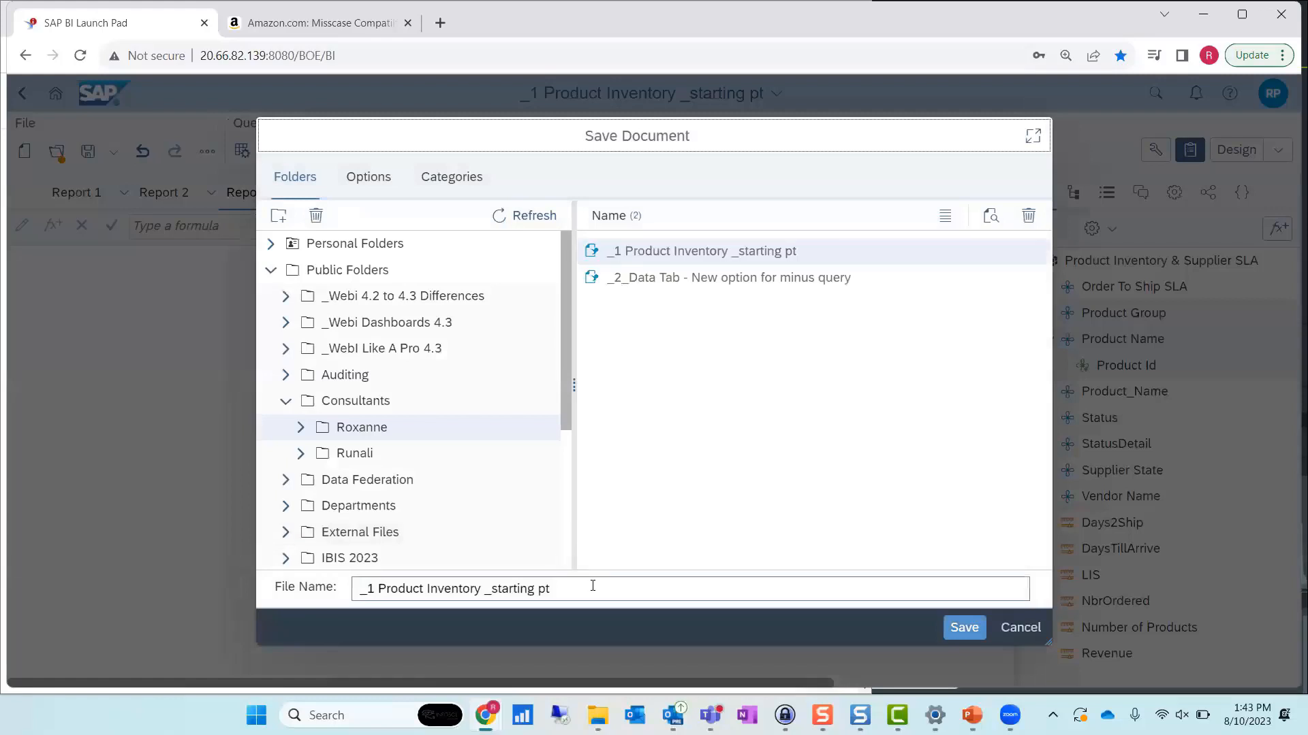
type("_rp")
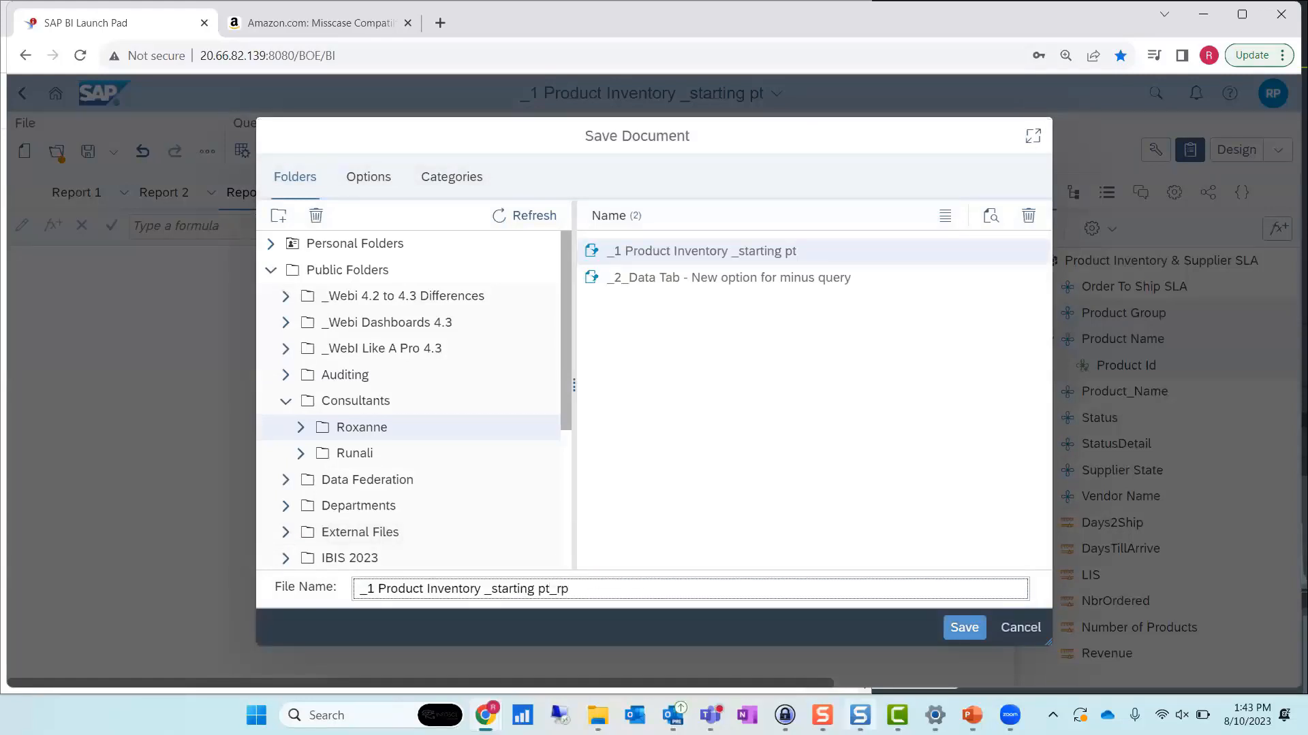
key("Return")
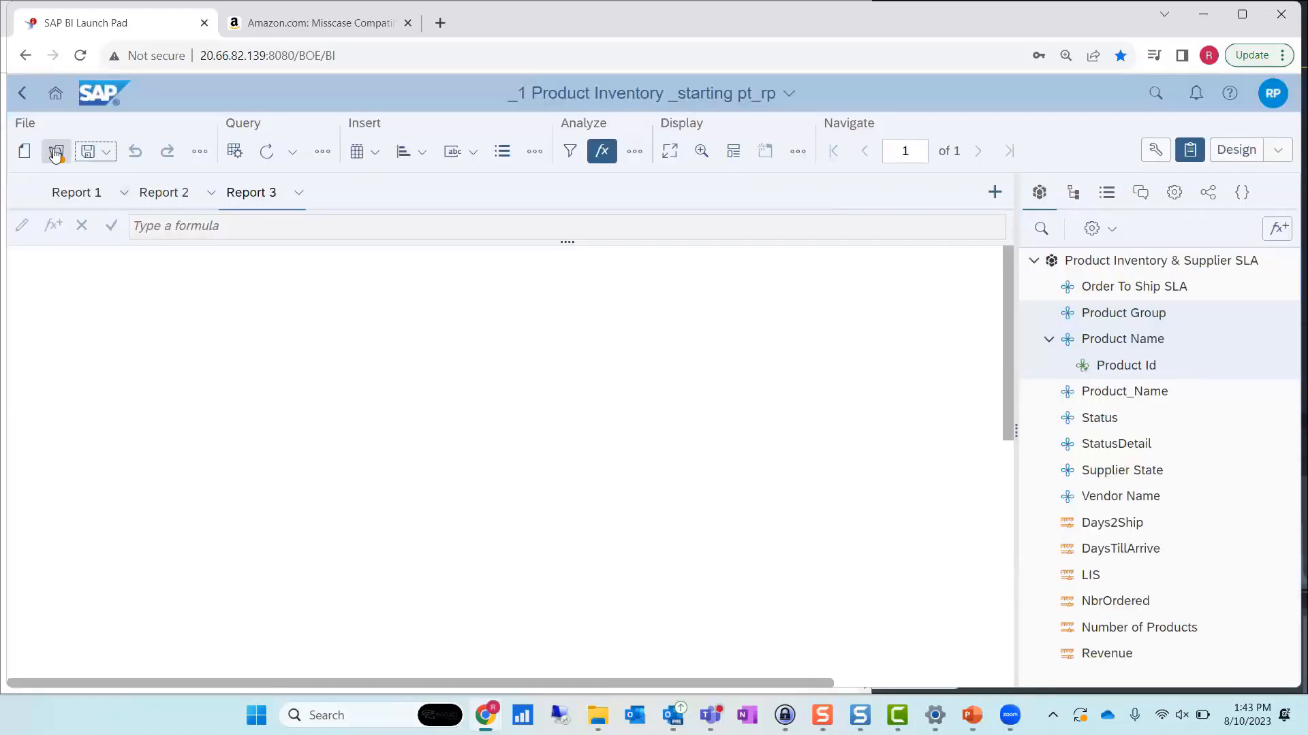
Reopen "_1 Product Inventory _starting pt_rp" from the consultant's subfolder under Public Folders > Consultants and switch it to Design mode
left_click(56, 153)
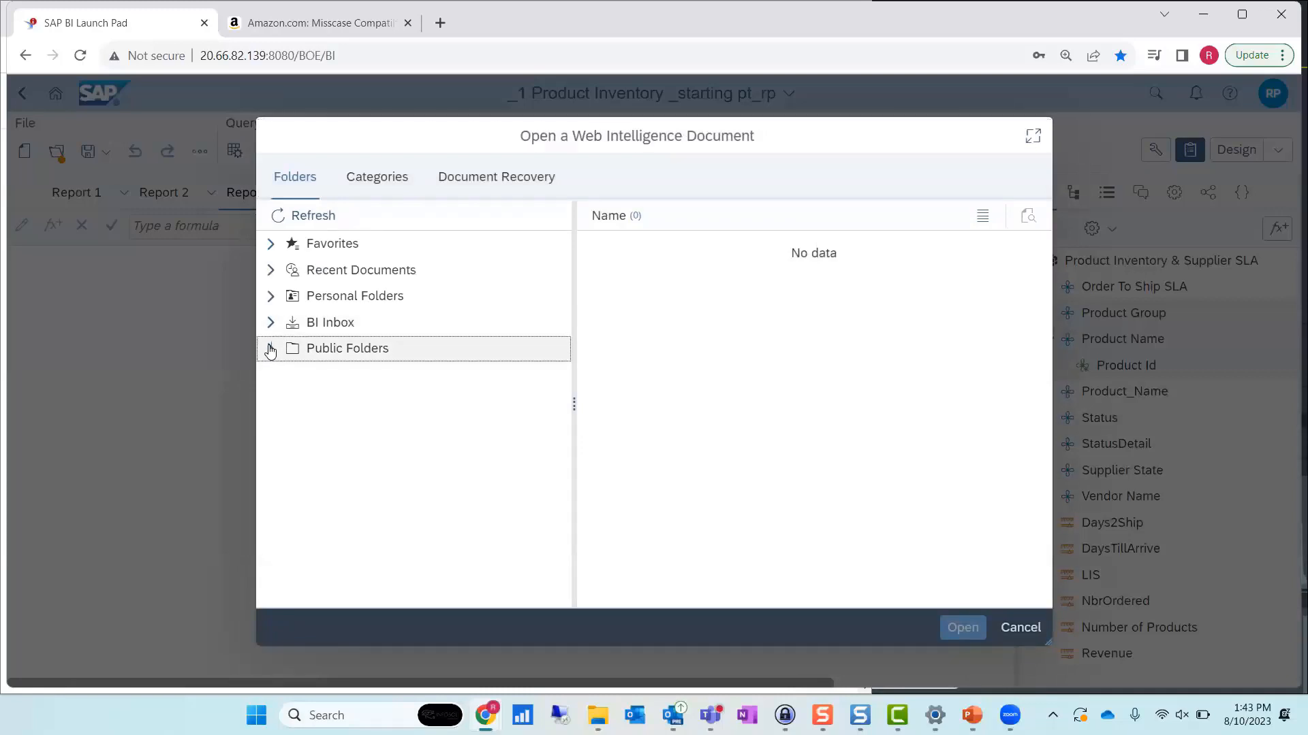
left_click(271, 349)
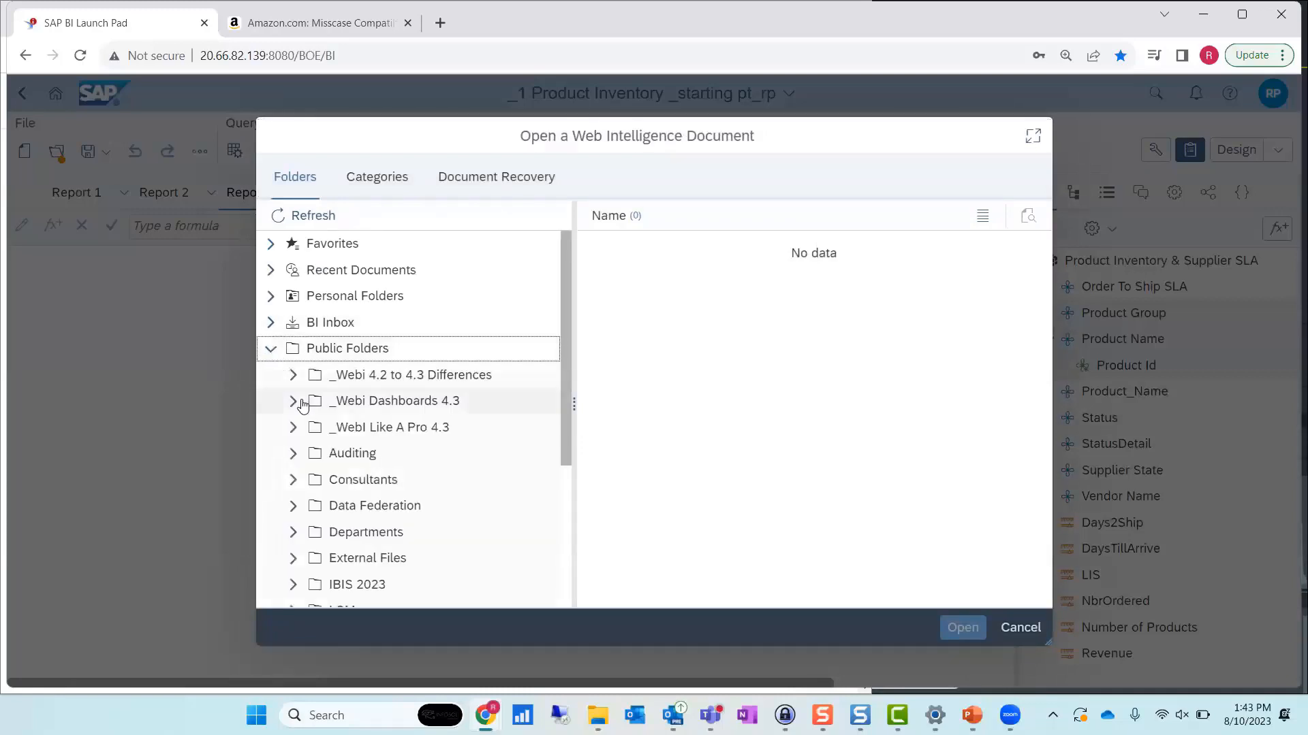
left_click(293, 480)
left_click(394, 514)
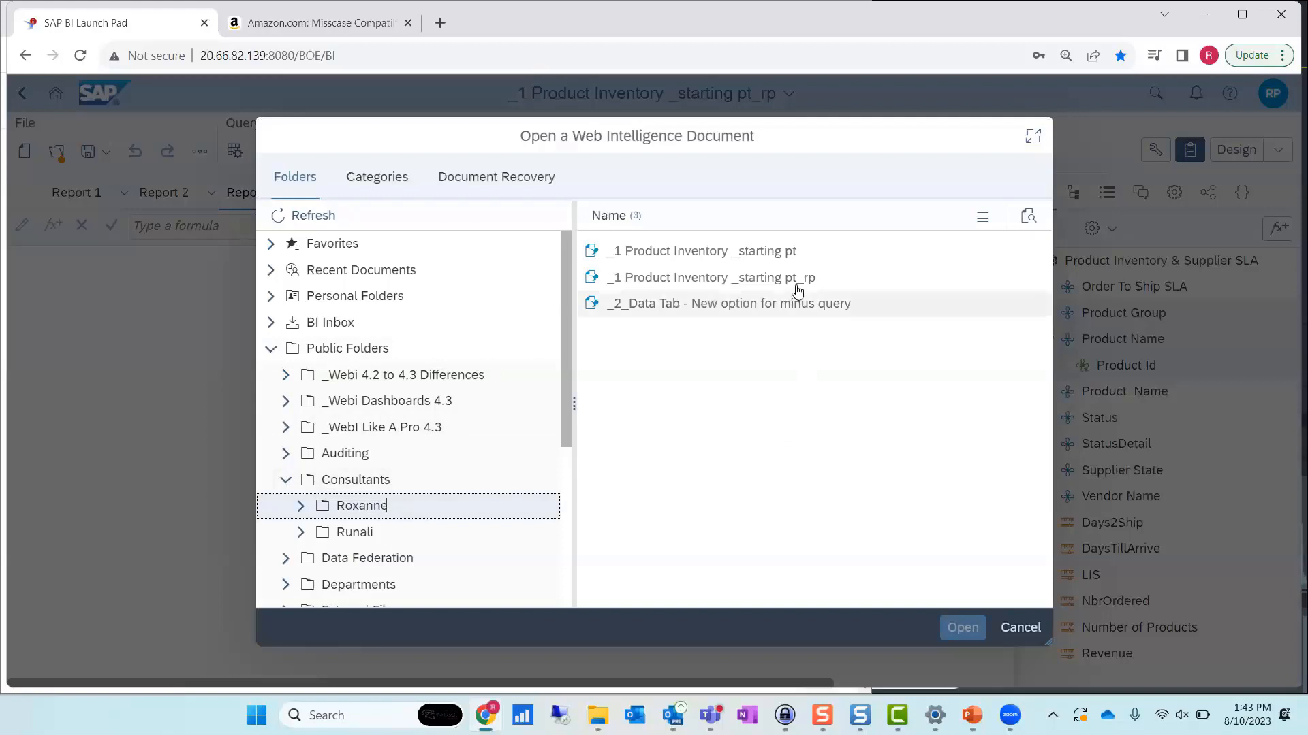
double_click(810, 289)
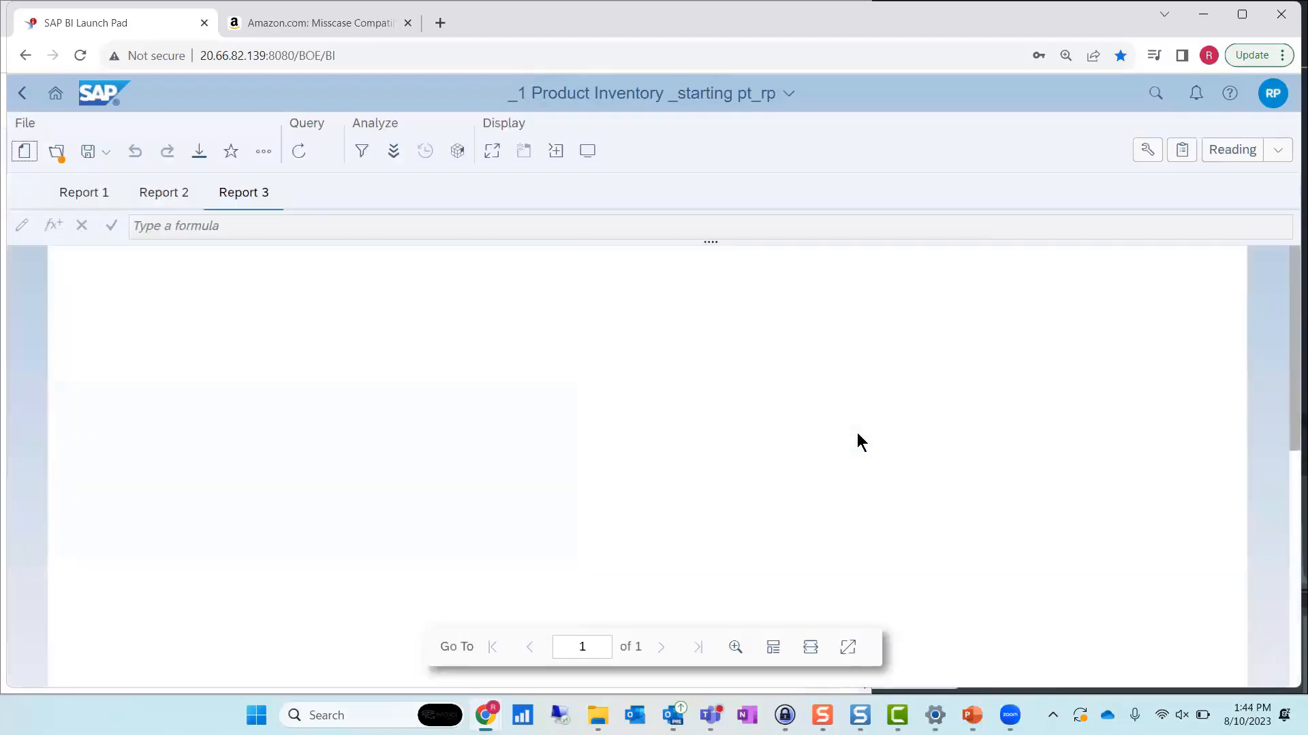
left_click(1236, 151)
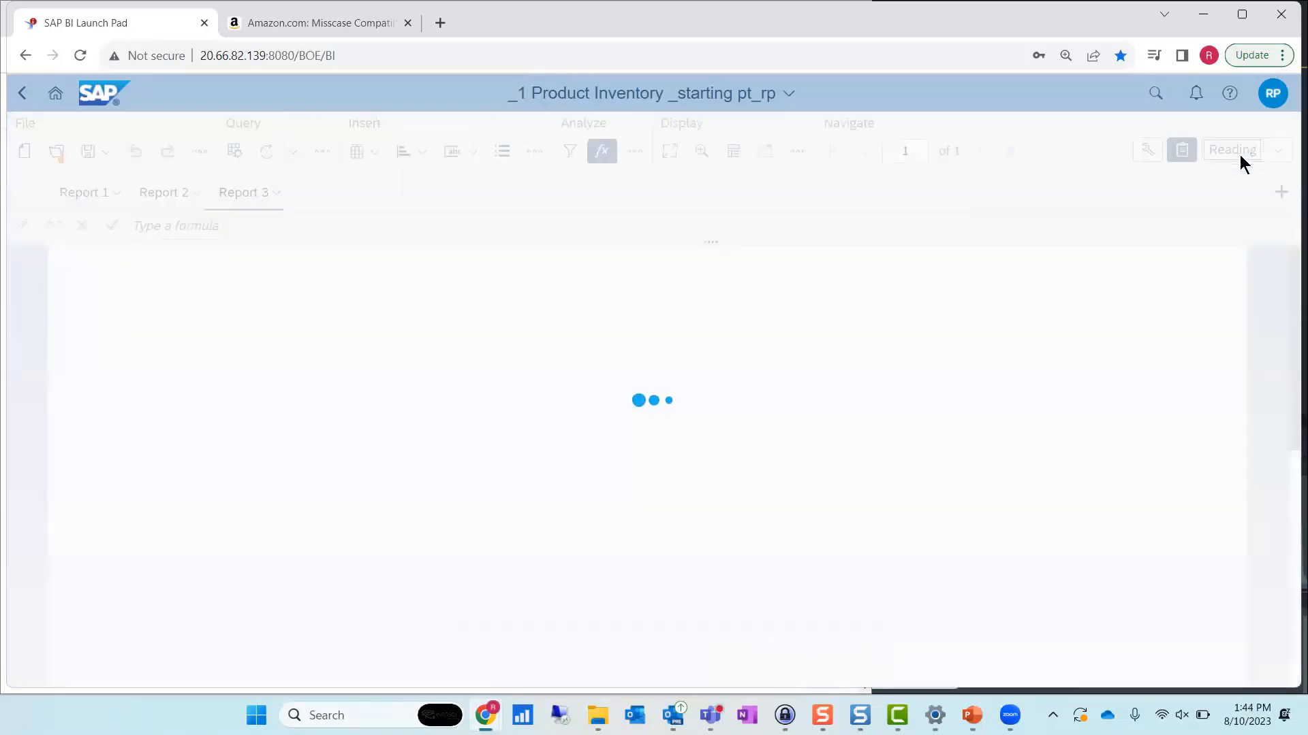
Insert a table with Product Group, Product Id and Product Name from the combined cube in Report 3
left_click(1120, 315)
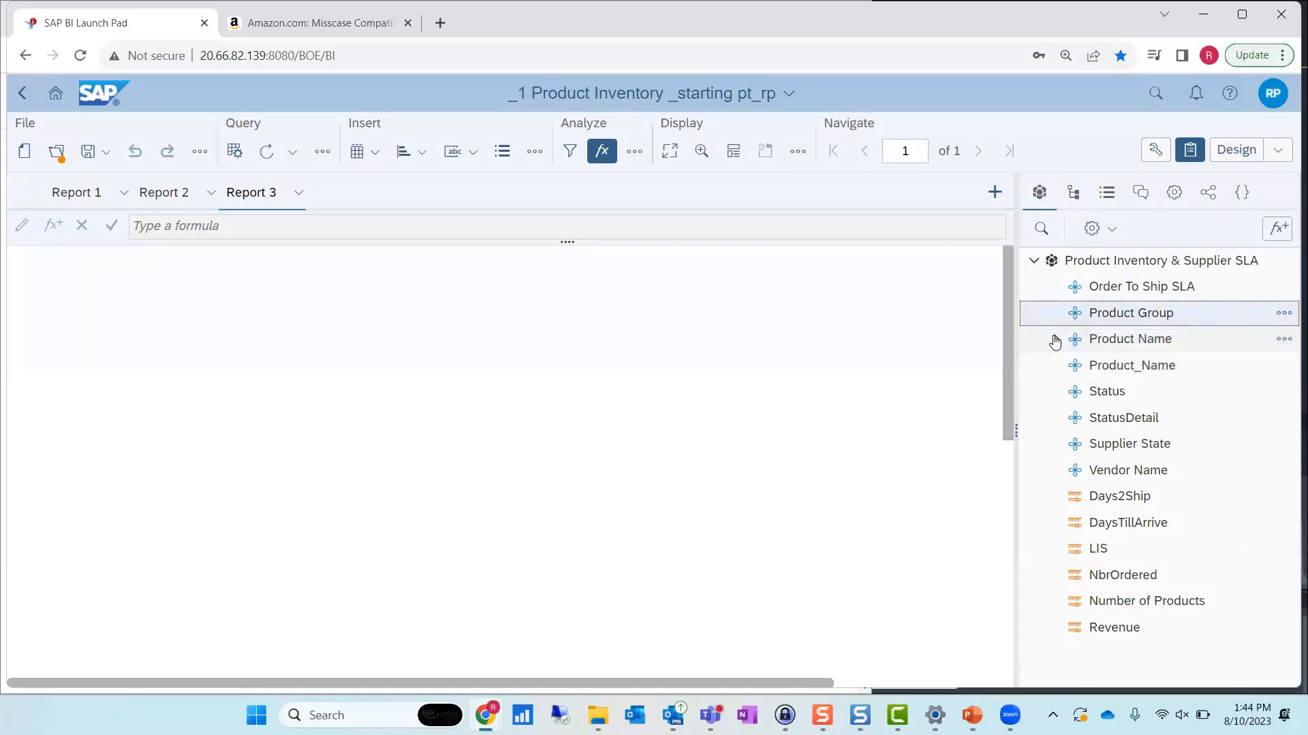
left_click(1054, 340)
left_click(1130, 372, "ctrl")
left_click(1144, 342, "ctrl")
left_click_drag(1145, 318, 204, 376)
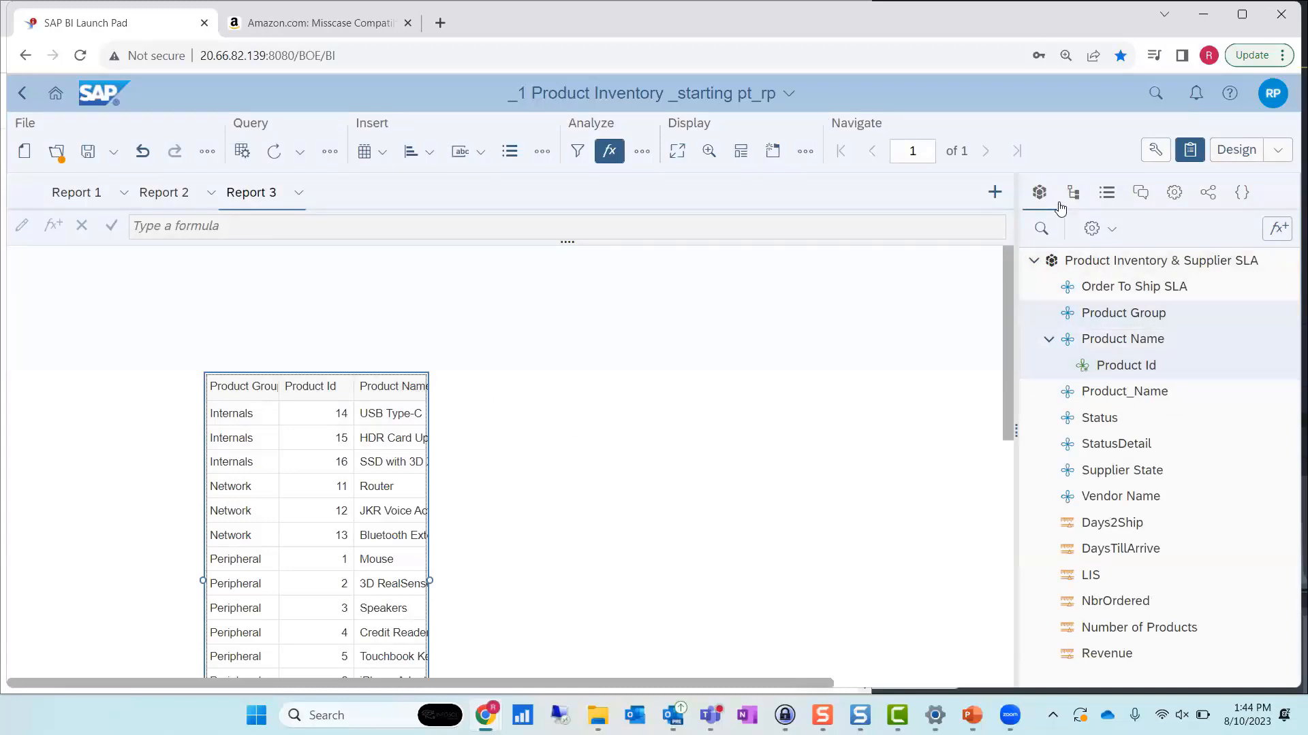
Assign Vendor Name, Revenue, Days2Ship and Order To Ship SLA as additional columns of the Report 3 table
left_click(1164, 147)
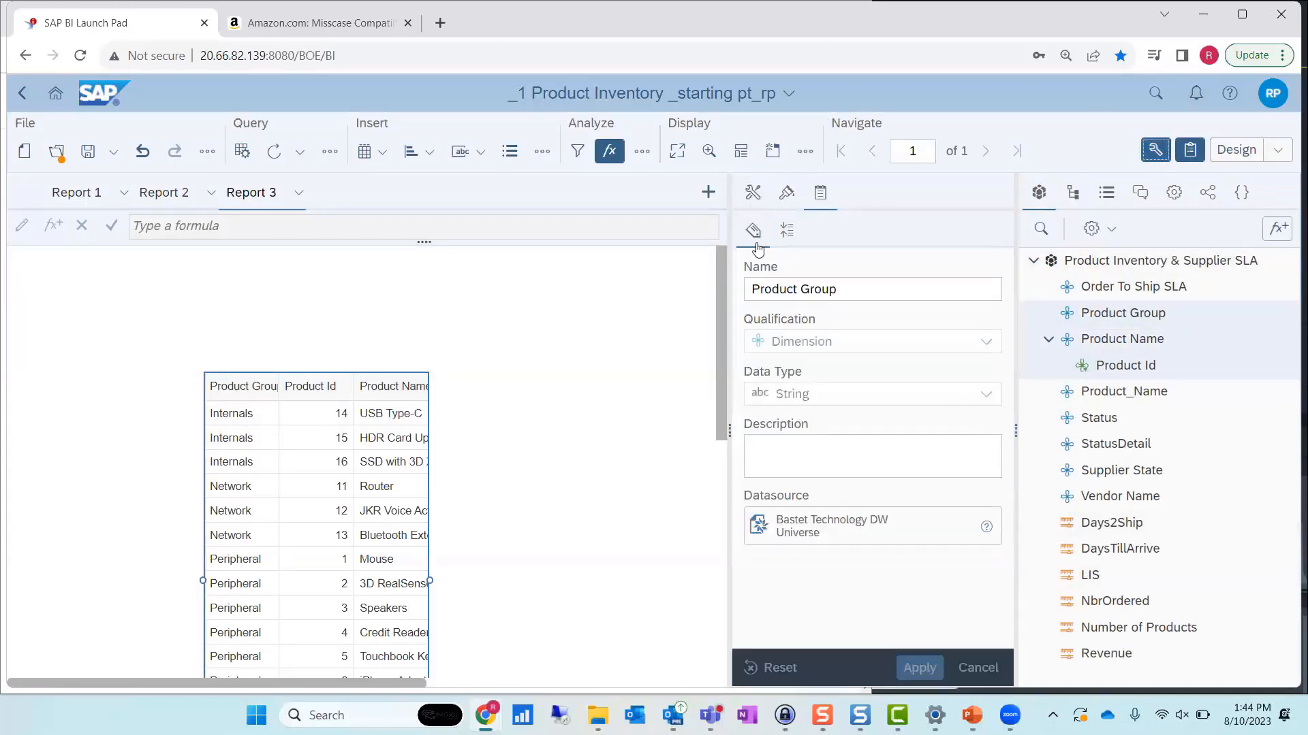
left_click(751, 197)
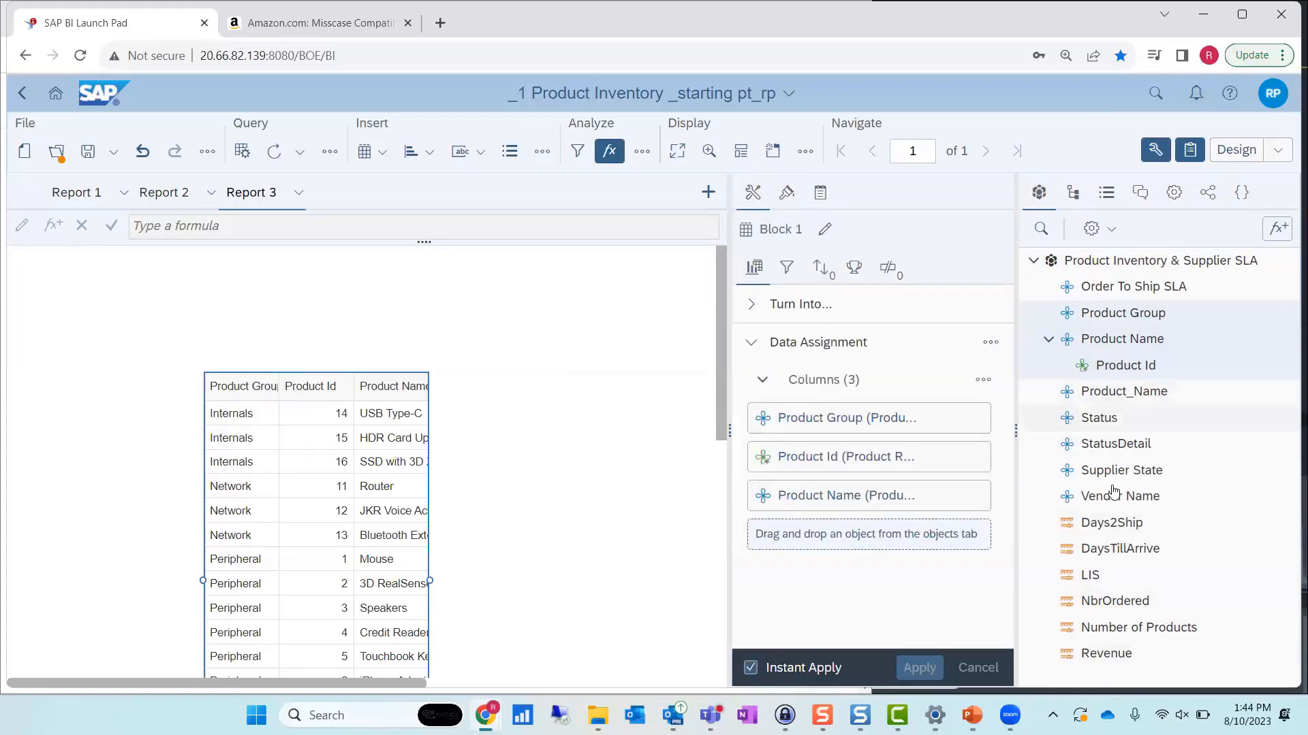
left_click_drag(1117, 497, 872, 539)
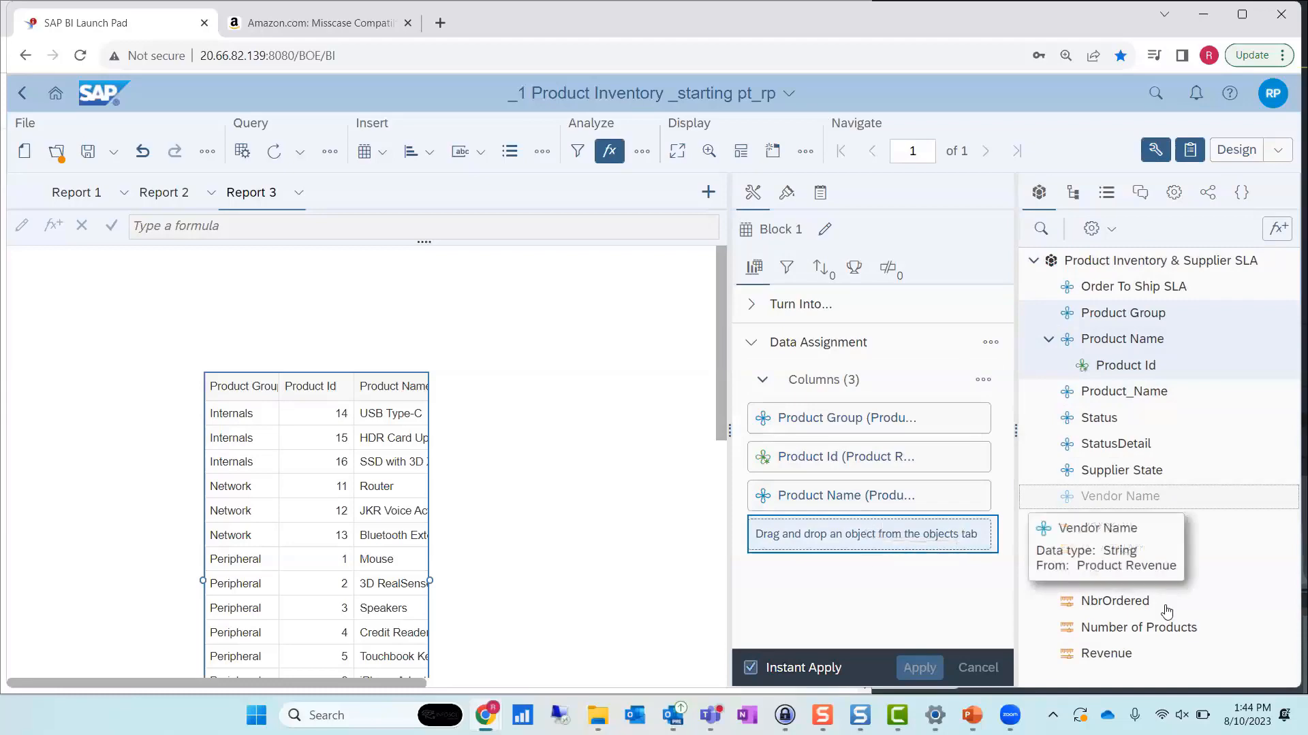
left_click_drag(1109, 655, 924, 571)
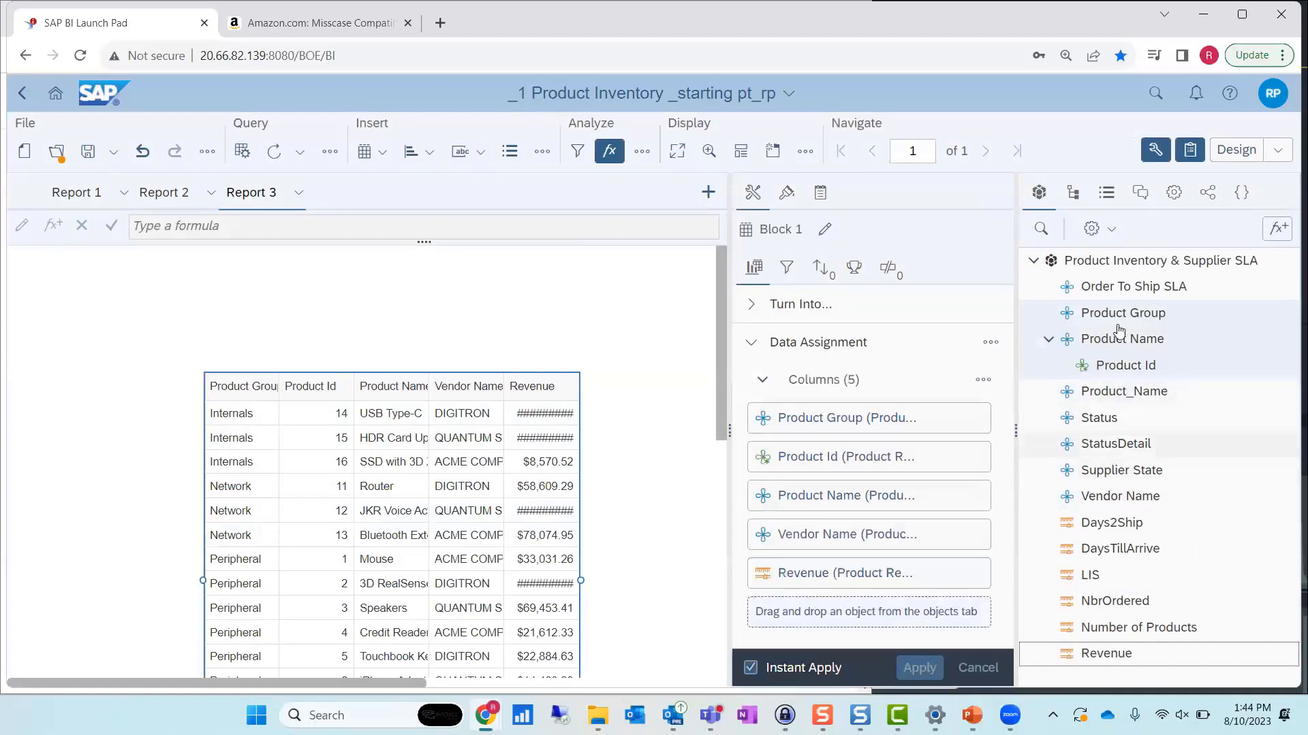
left_click_drag(1114, 528, 877, 608)
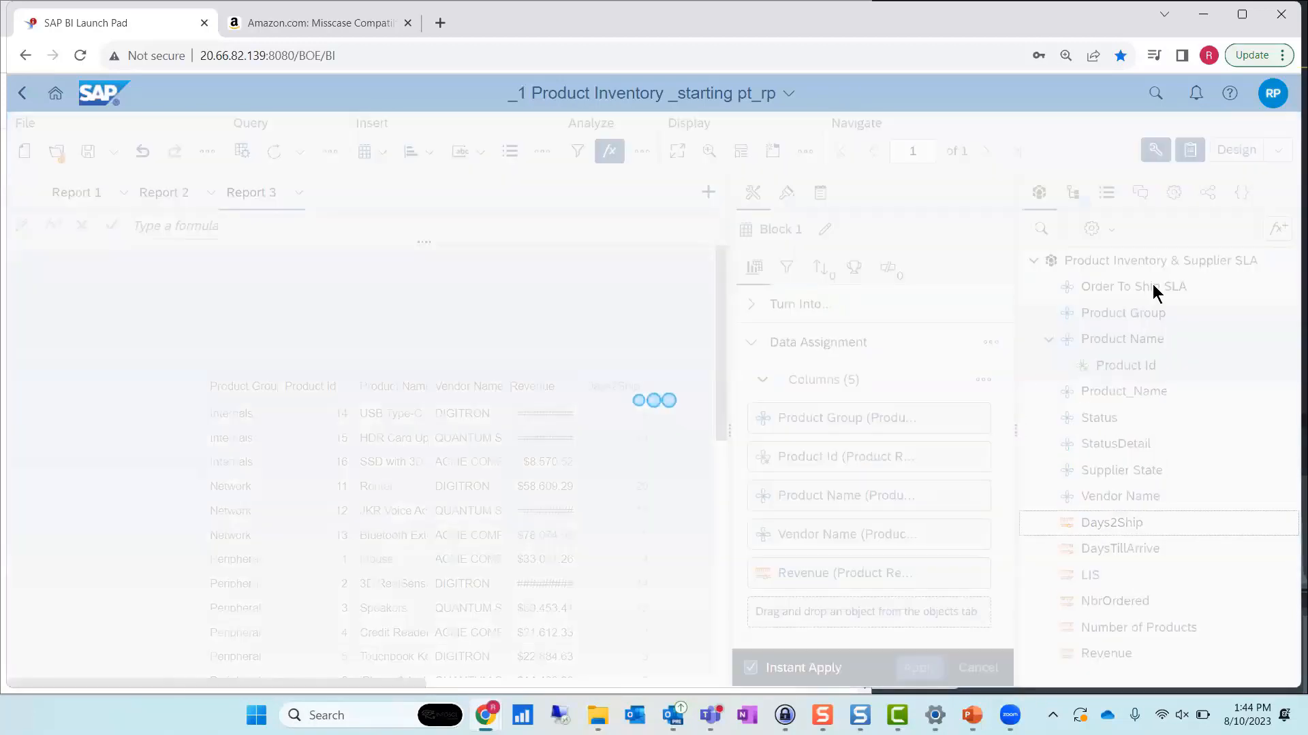
left_click_drag(1148, 291, 913, 625)
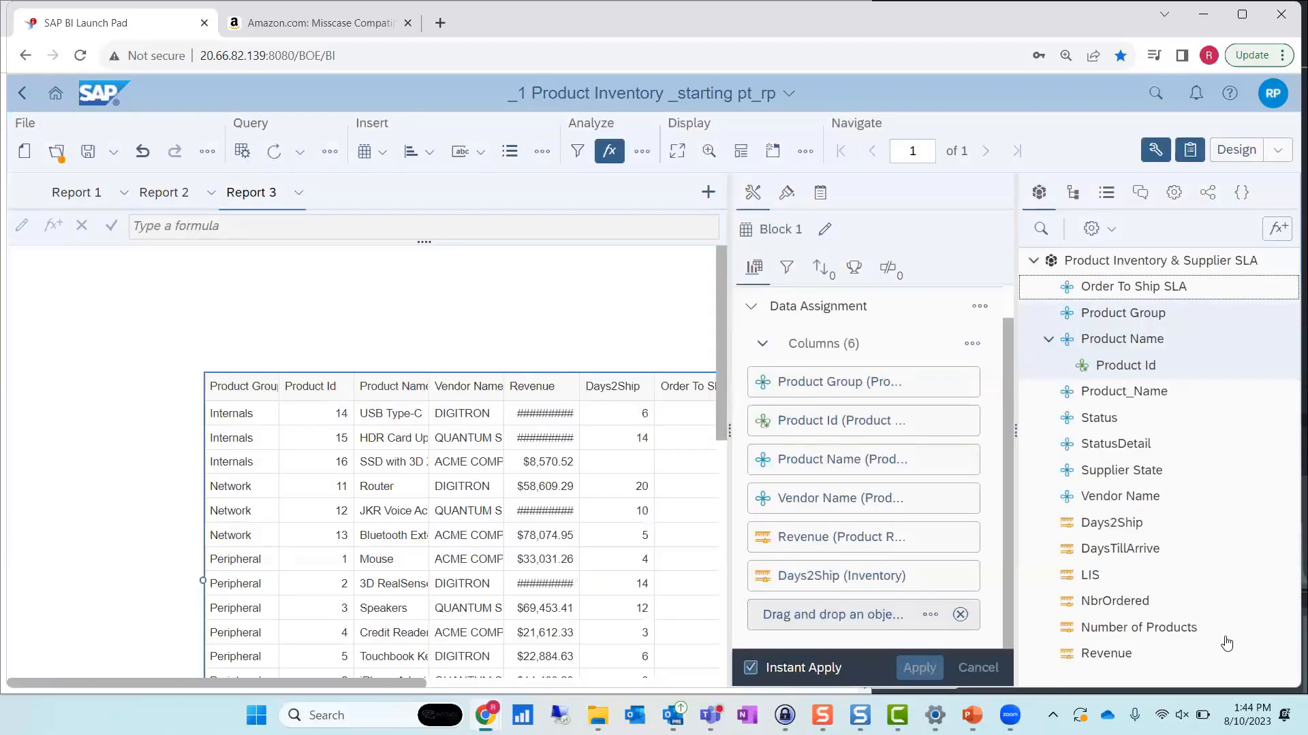
Autofit the widths of the table's Revenue and Vendor Name columns to their contents
left_click_drag(317, 686, 441, 686)
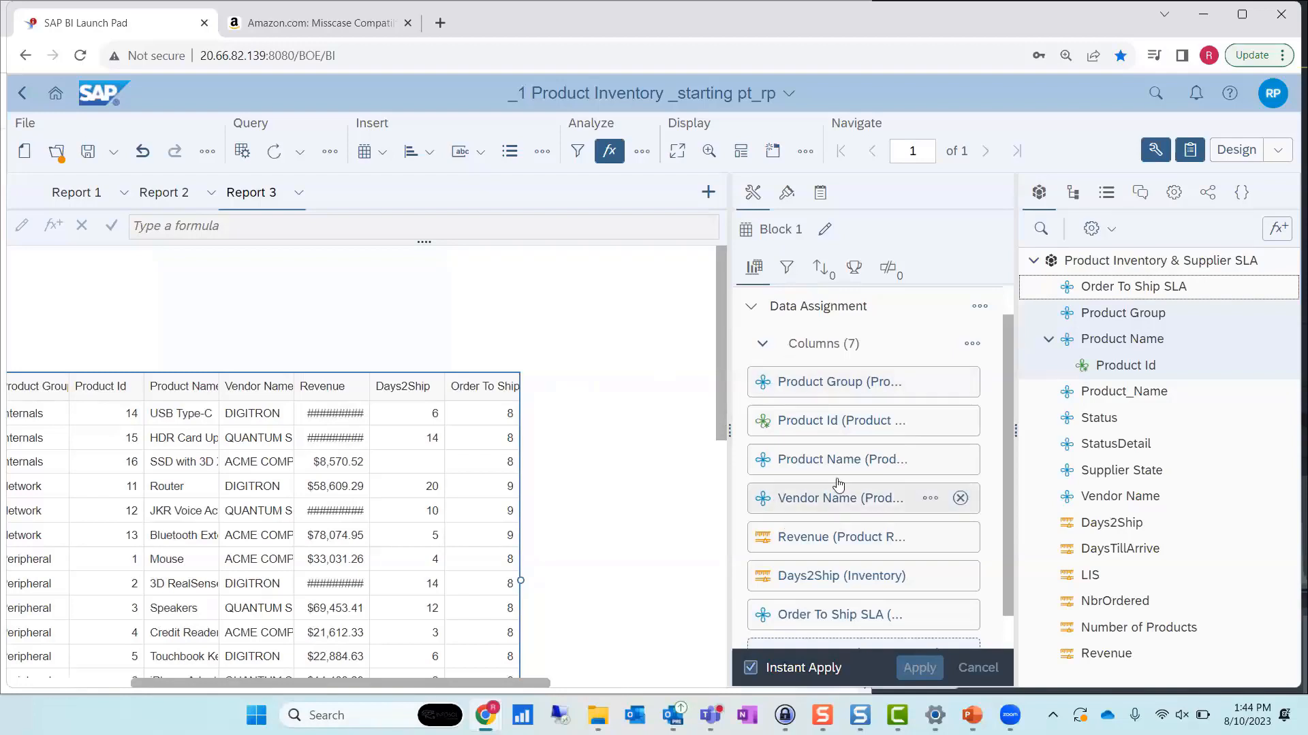
left_click(337, 417)
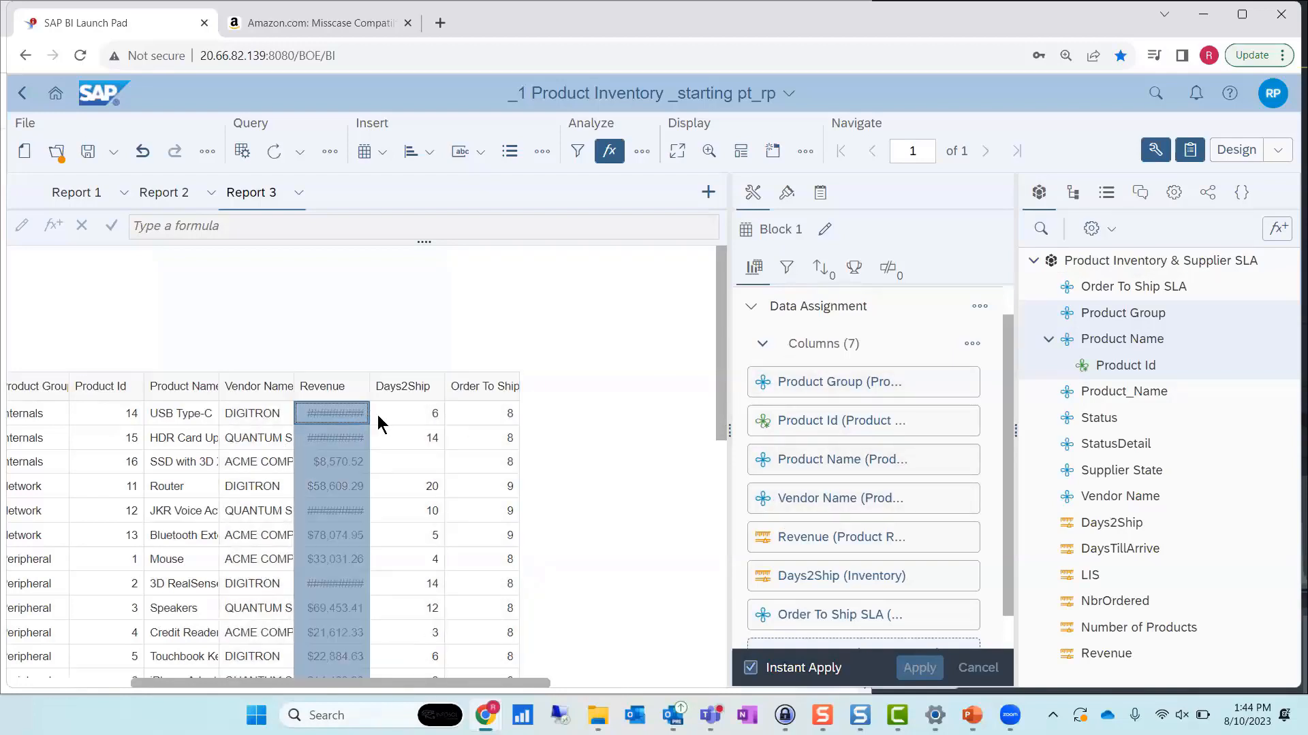
double_click(366, 409)
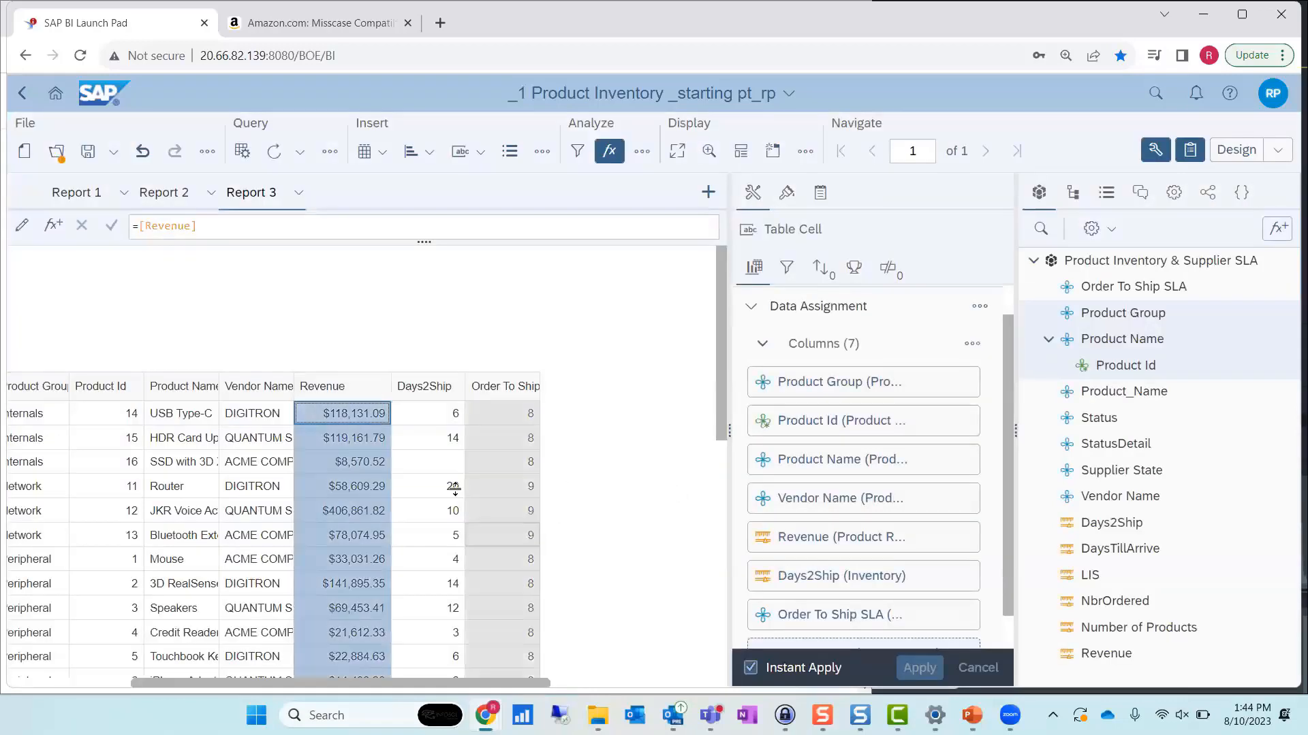
left_click(271, 412)
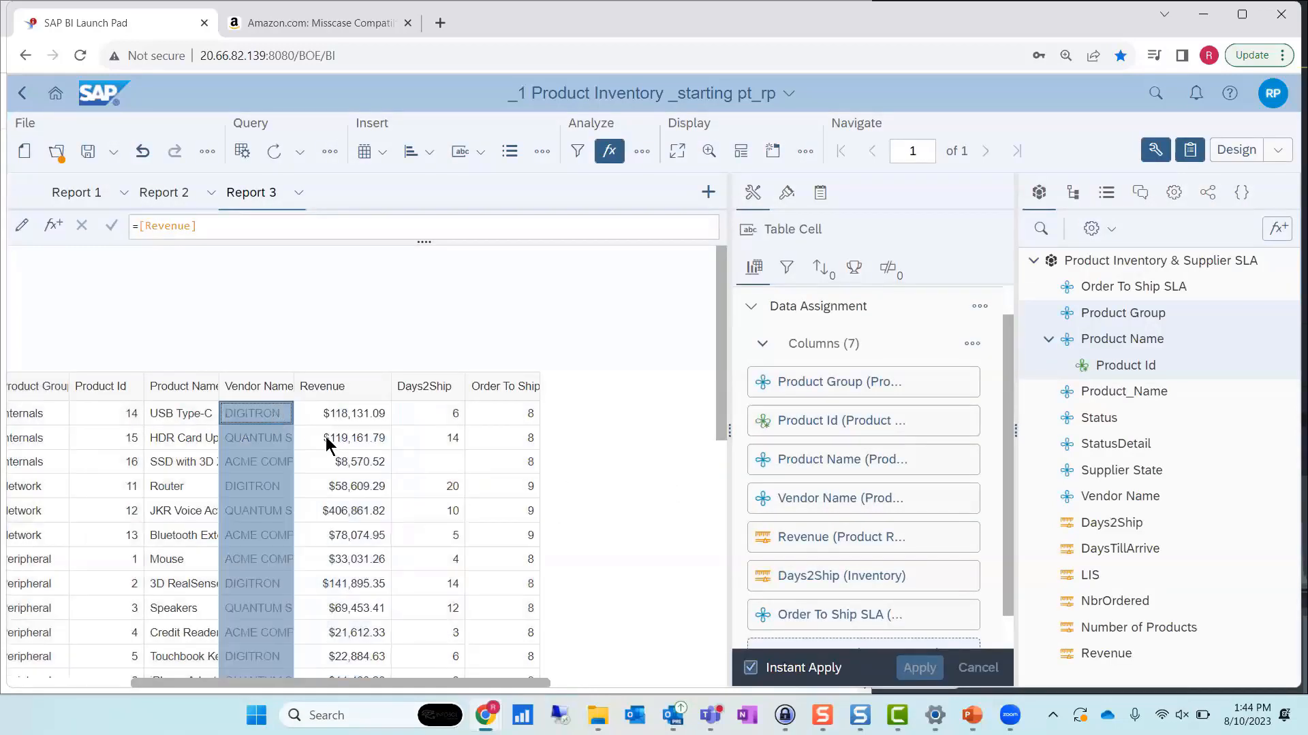
double_click(293, 417)
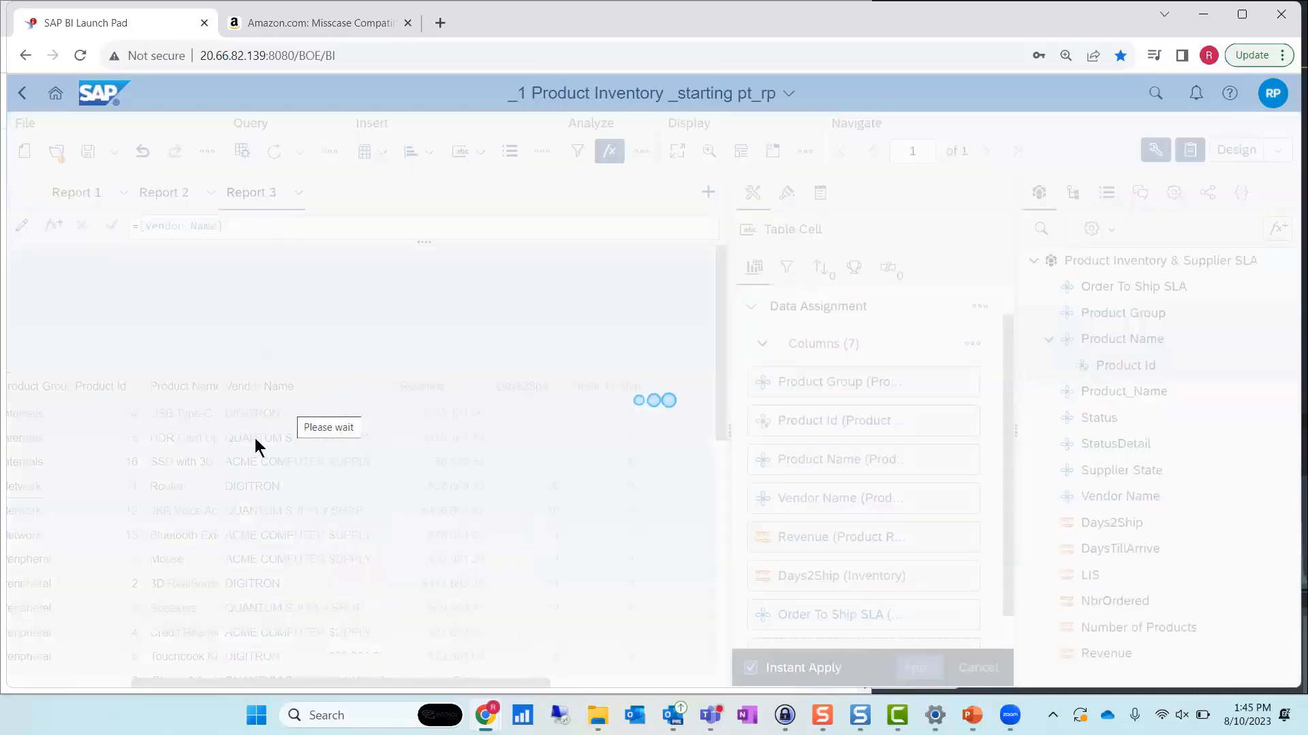
left_click(153, 301)
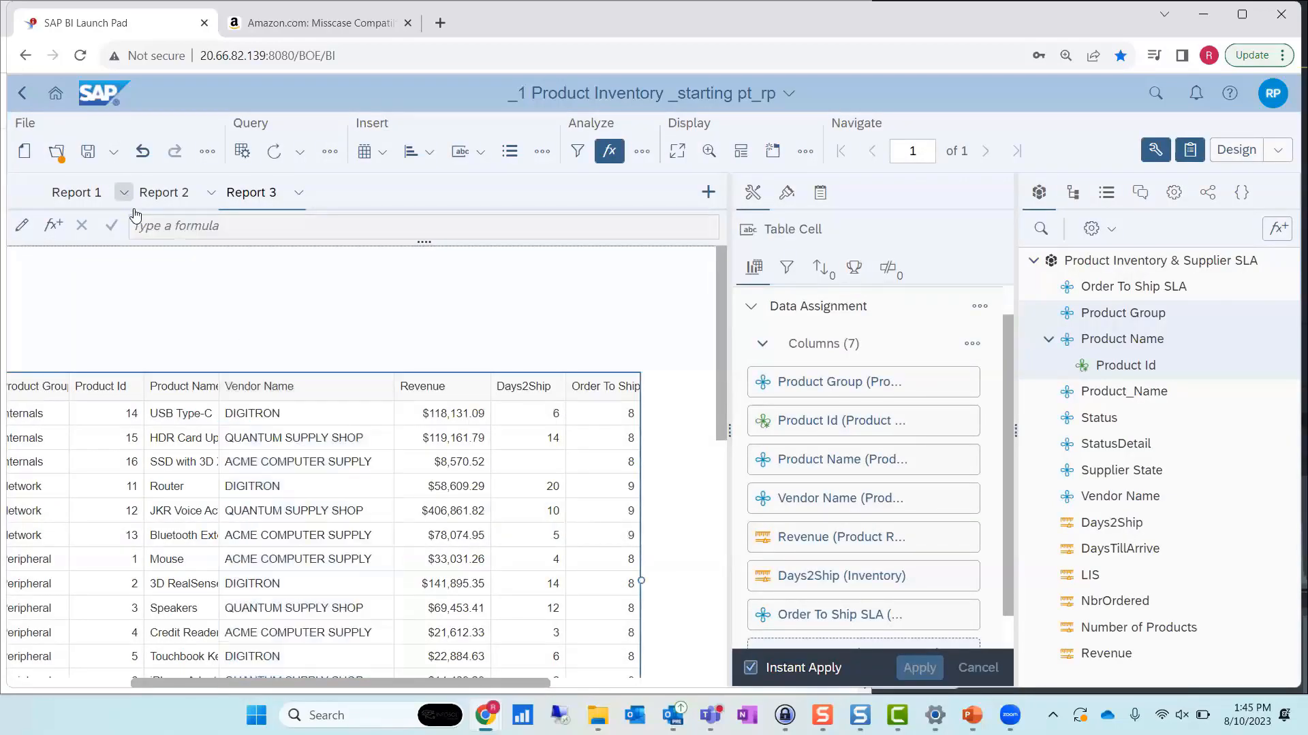
Change the Vendor Name column's formula to =WordCap([Vendor Name])
left_click(277, 406)
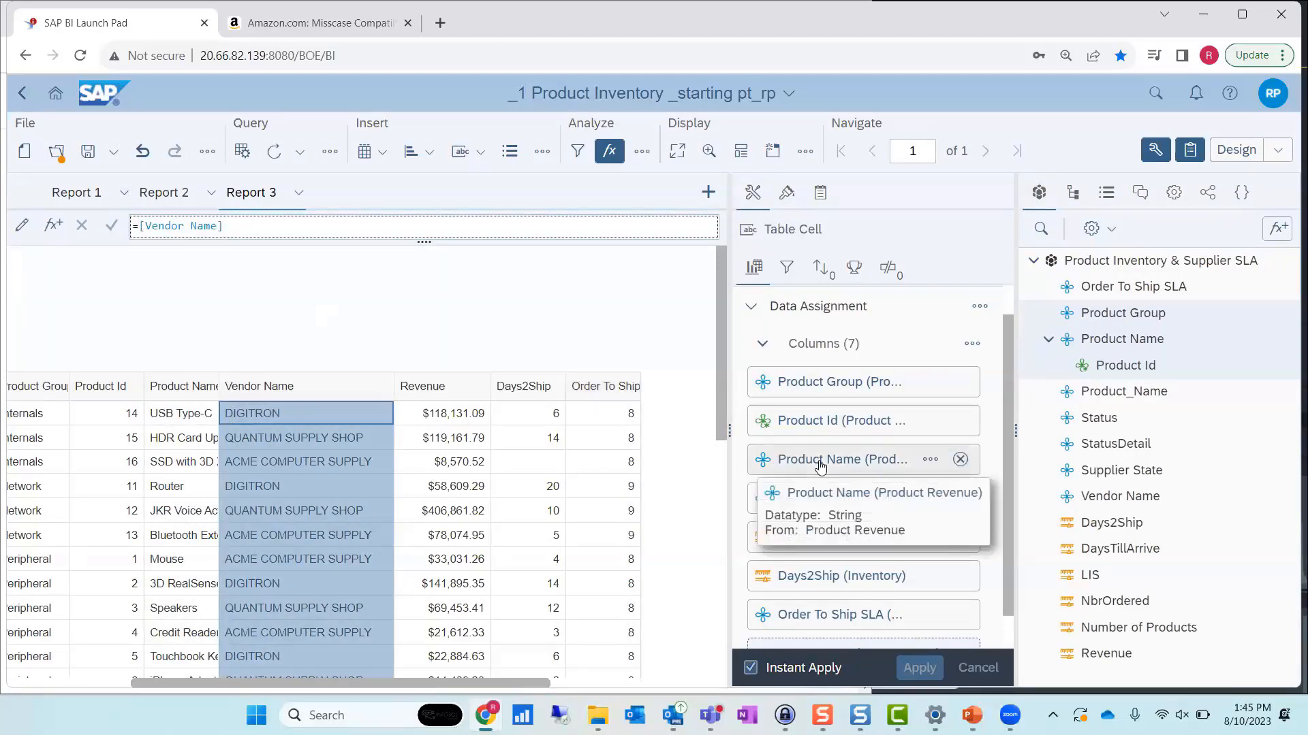
type("WordCap(")
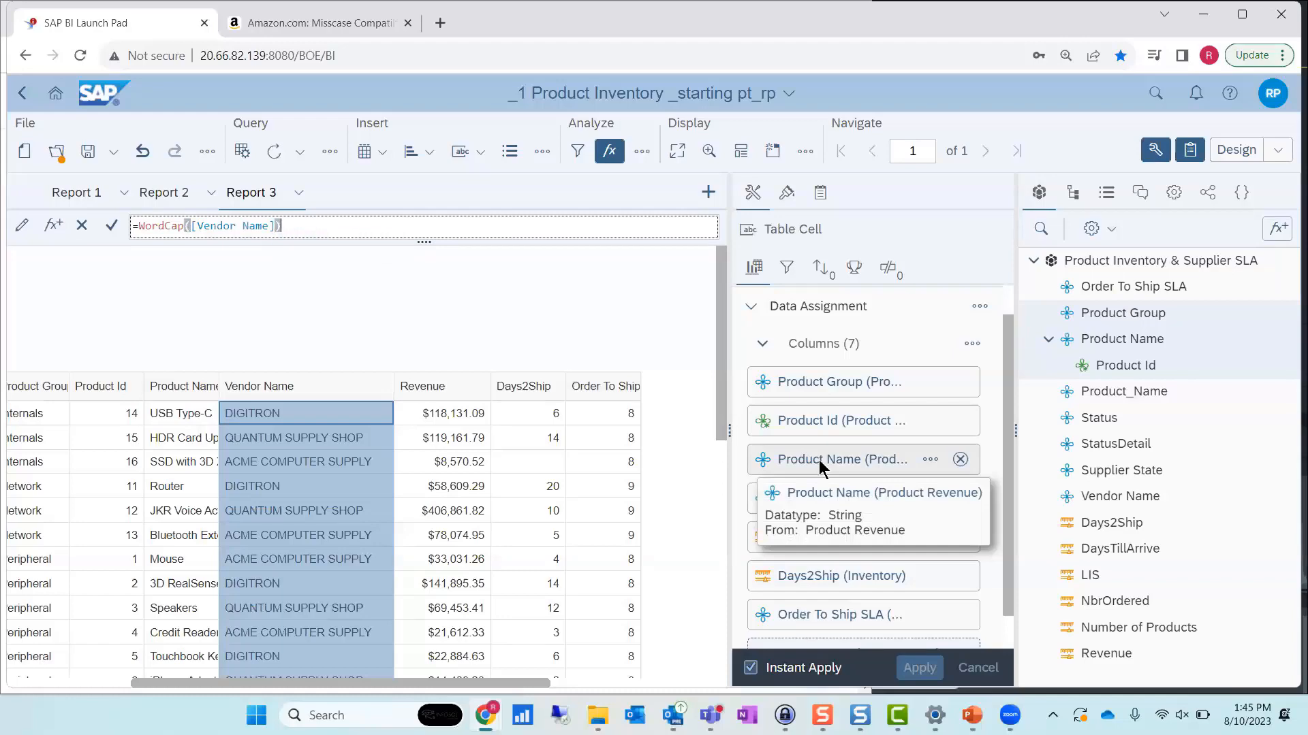
key("Return")
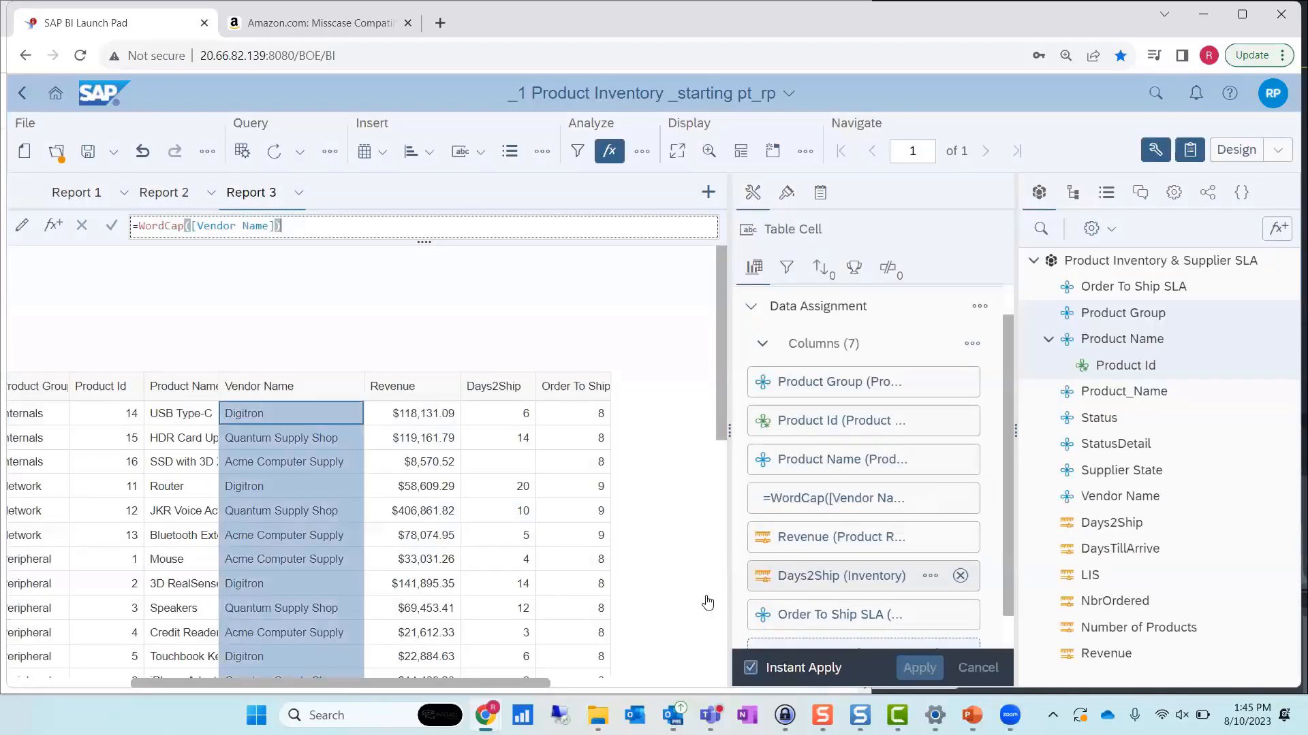
Autofit the width of the table's Product Name column to its contents
left_click(204, 413)
left_click(216, 415)
left_click(214, 415)
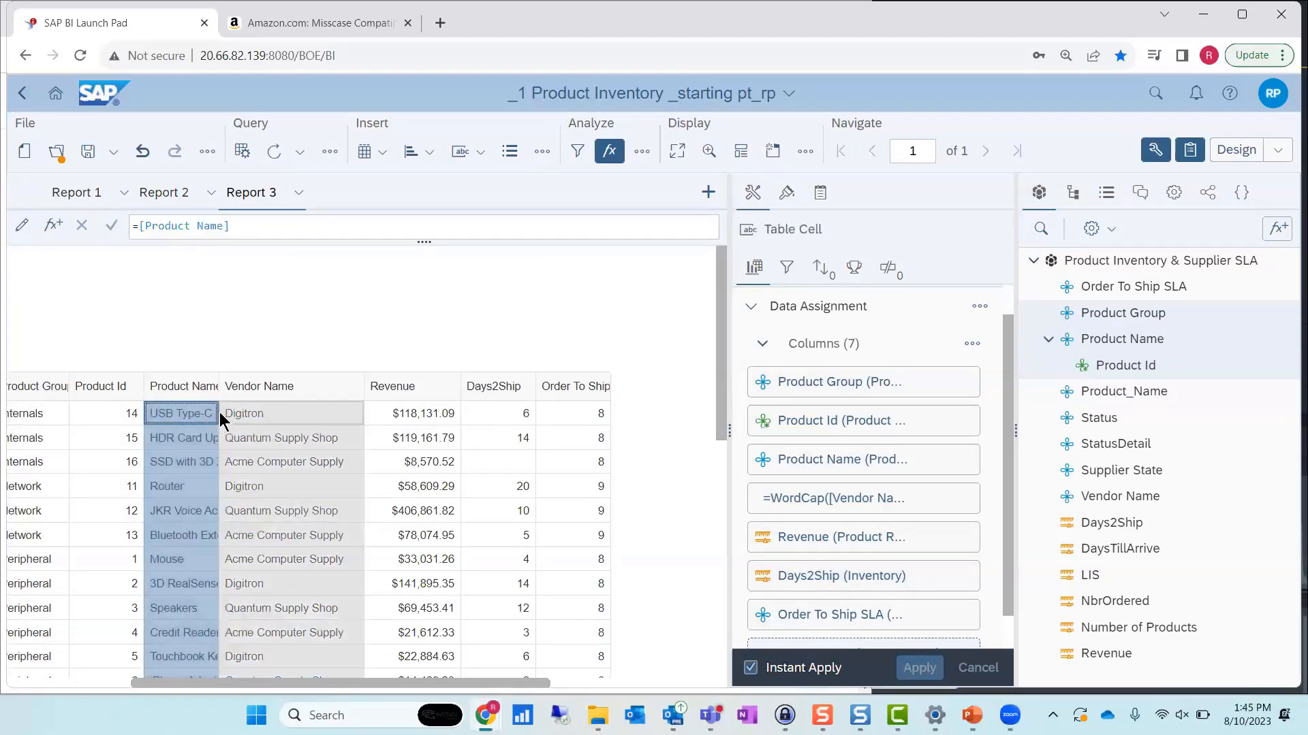
double_click(215, 409)
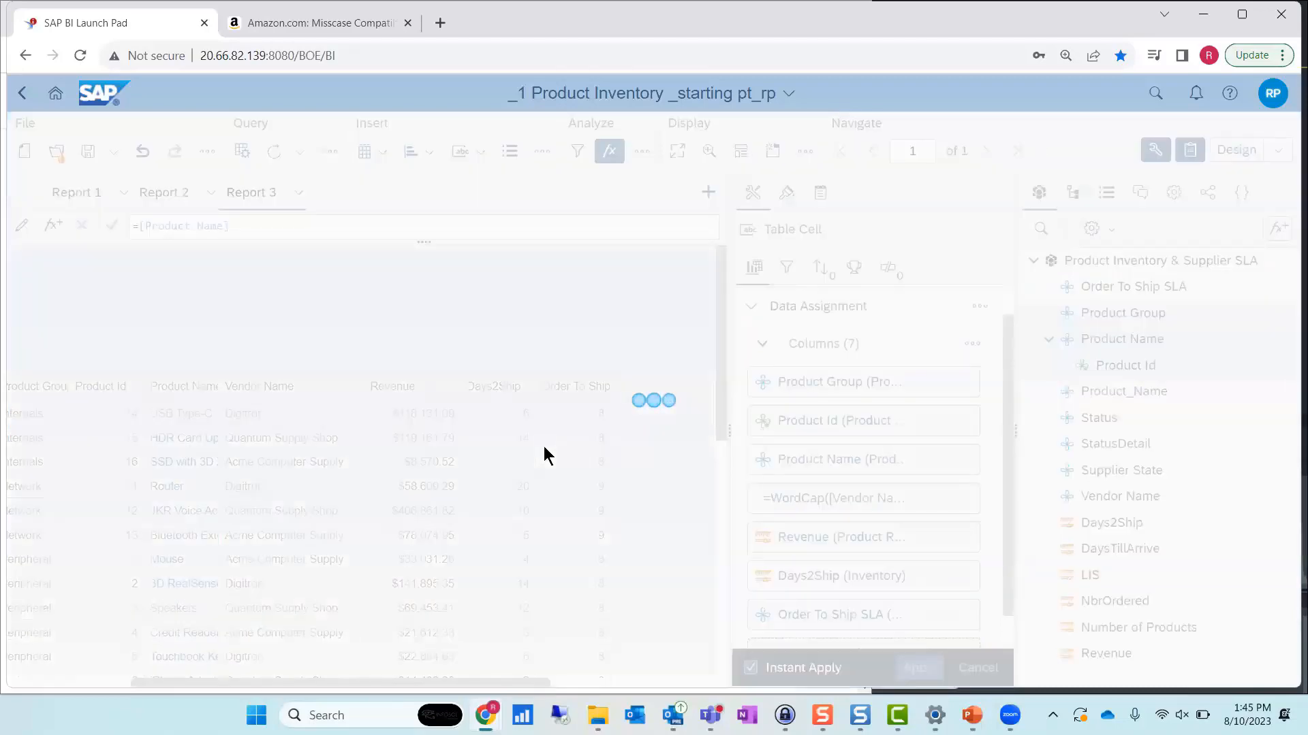
Create a new formatting rule from the Days2Ship column and set Days2Ship as the object its condition filters on
left_click_drag(321, 684, 410, 686)
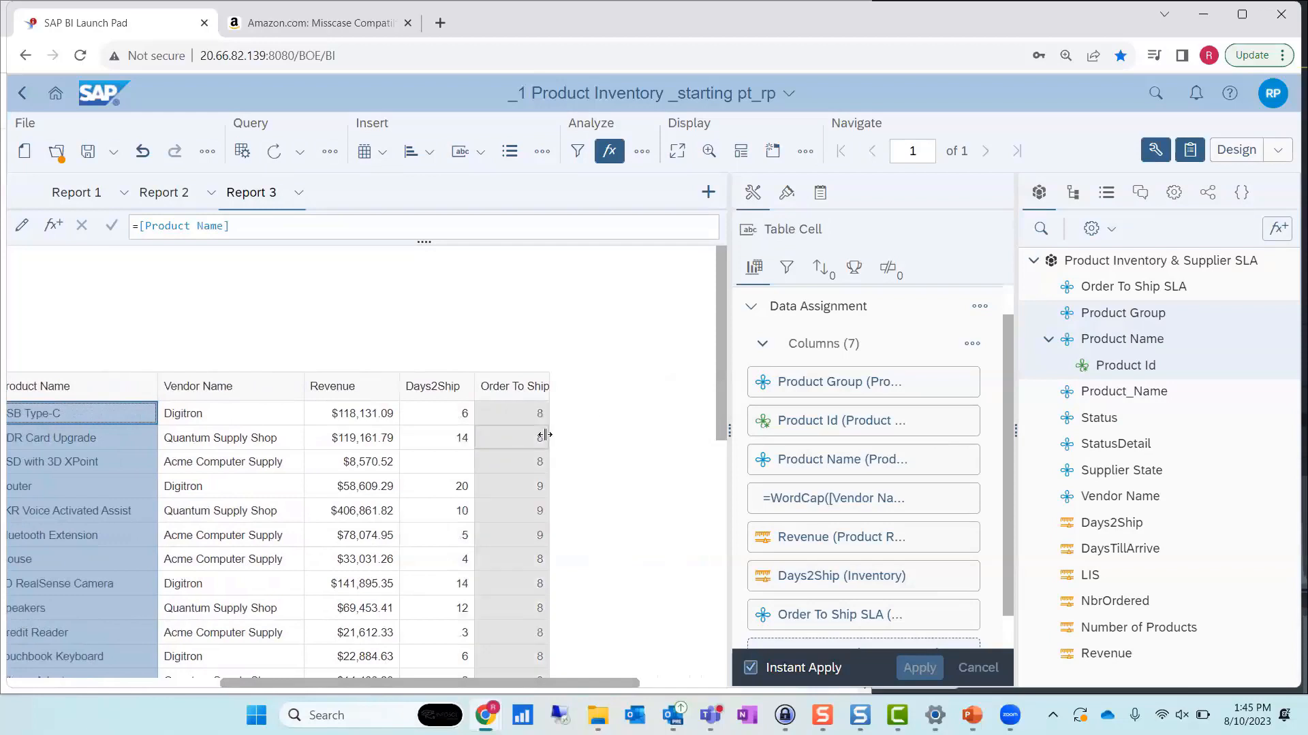
left_click(423, 442)
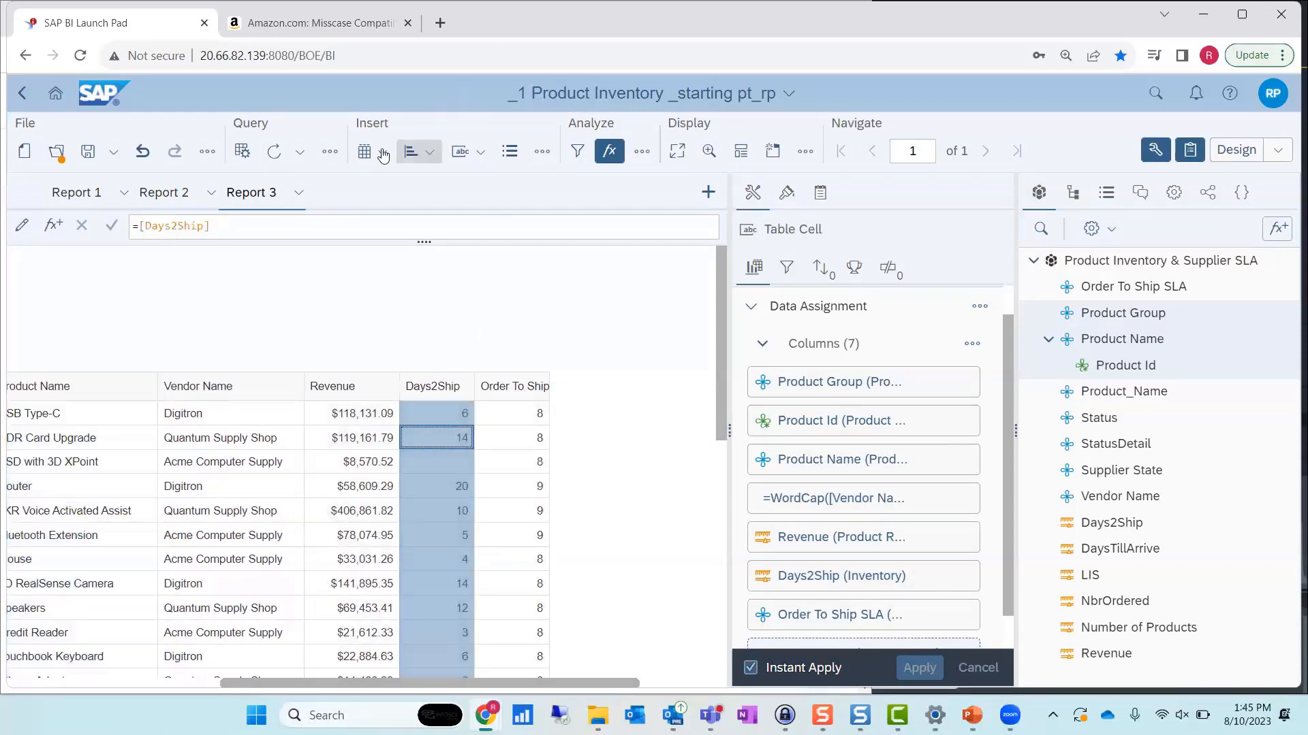
left_click(642, 151)
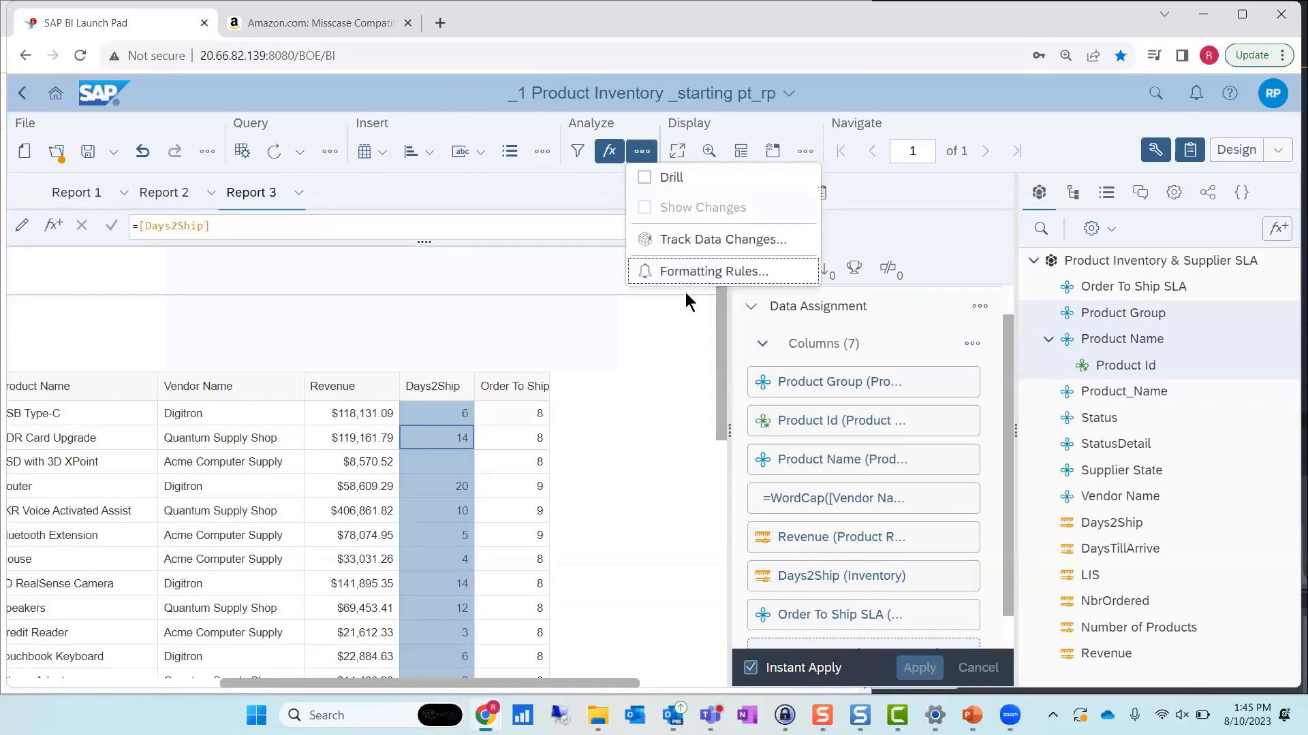
left_click(701, 280)
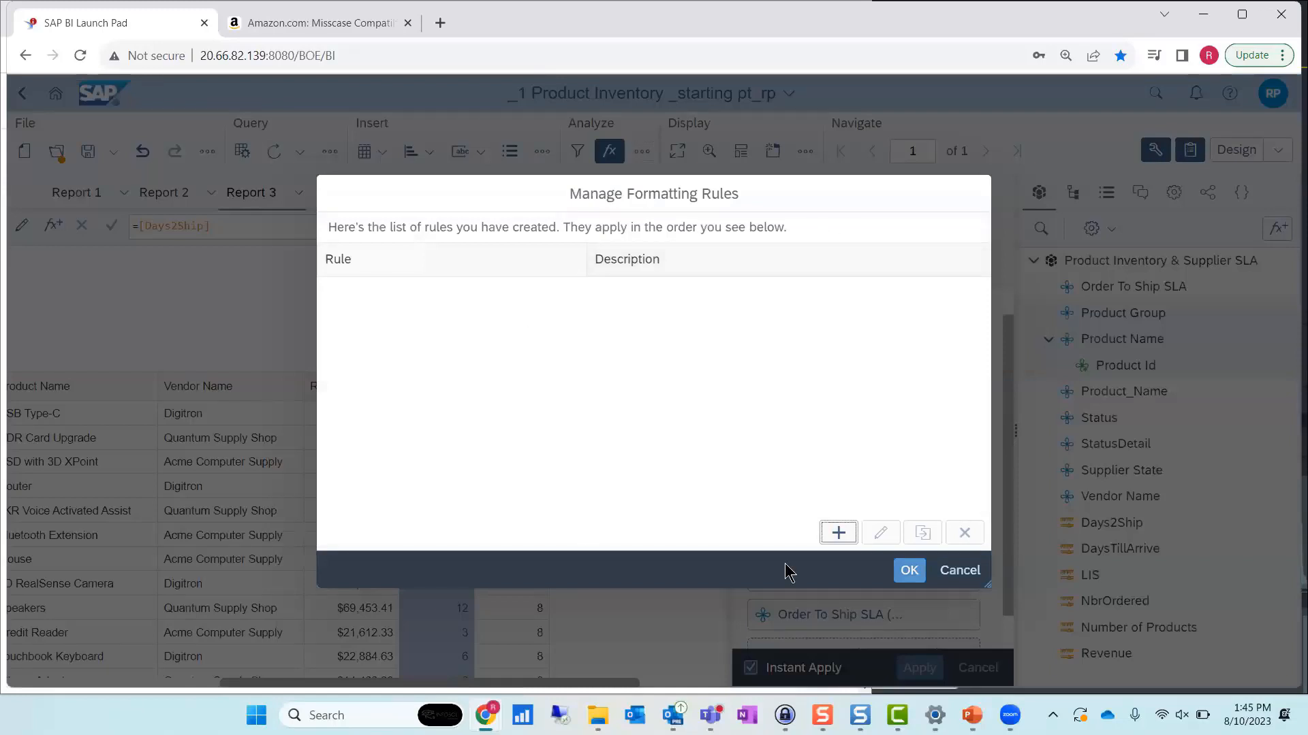
left_click(838, 533)
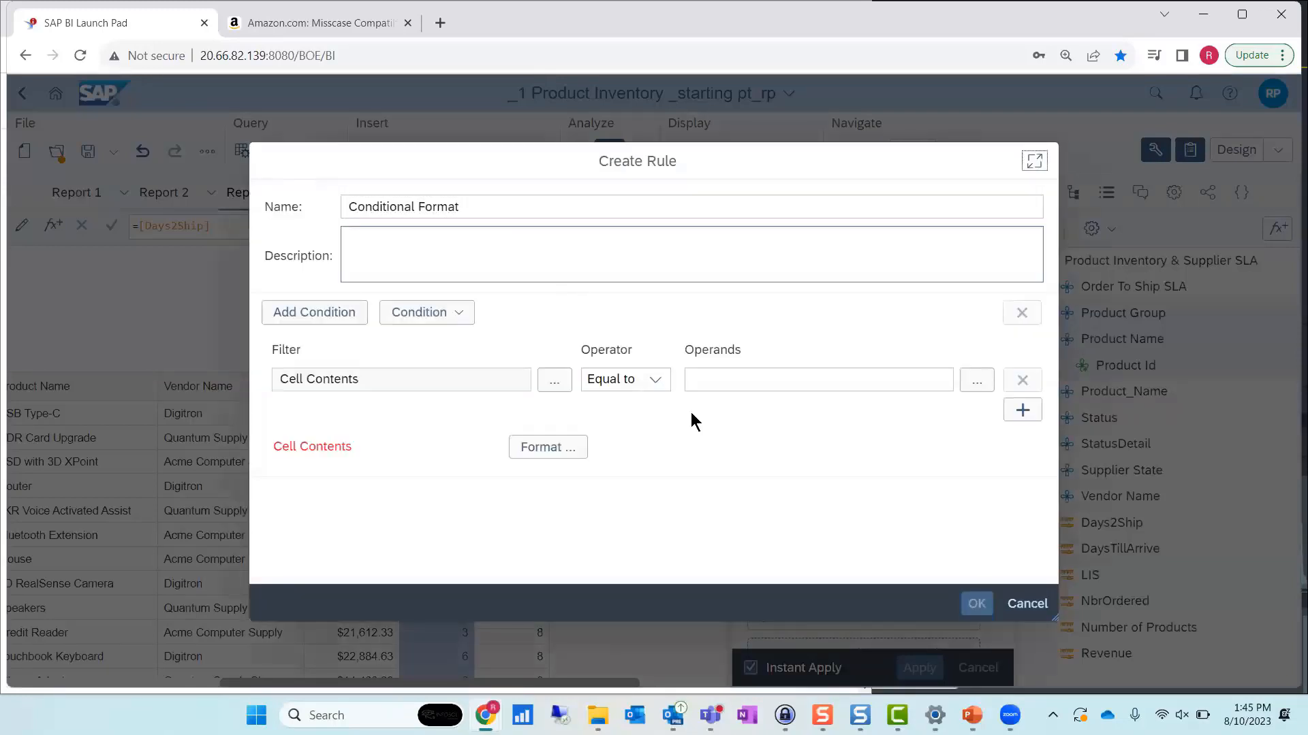
left_click(554, 380)
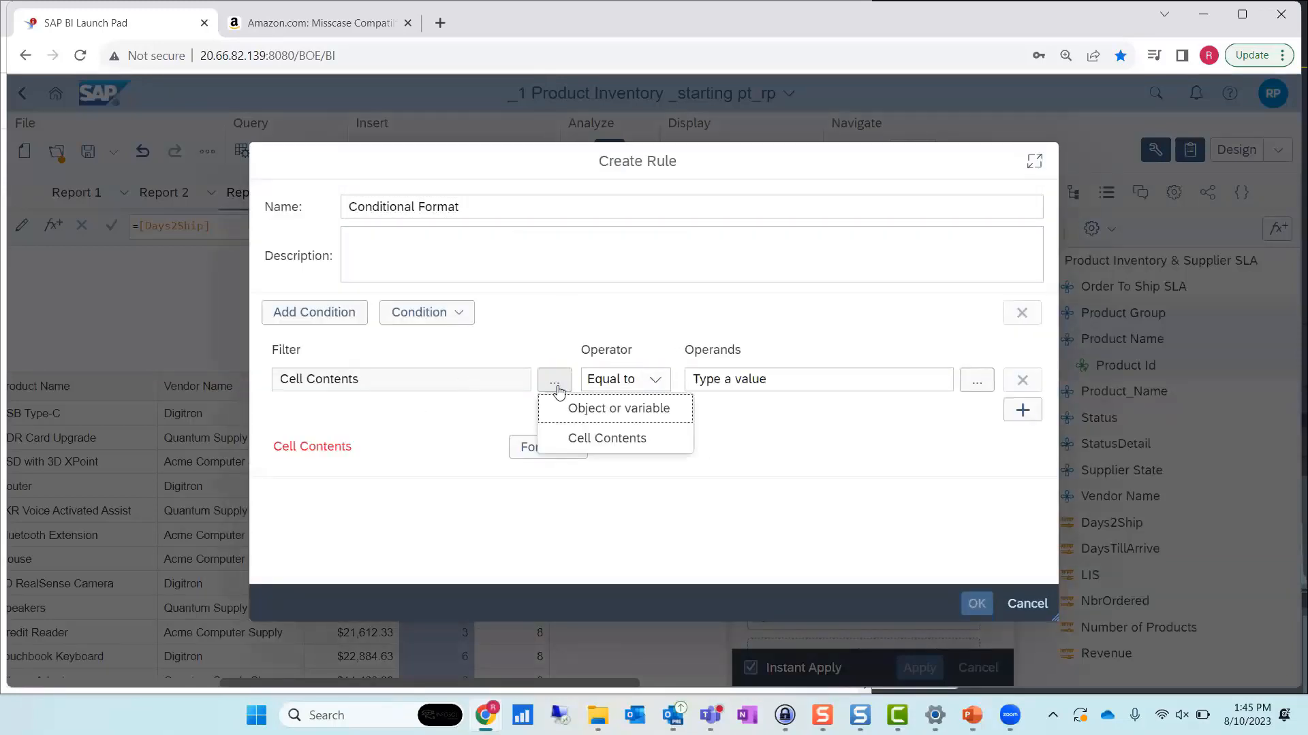
left_click(655, 409)
left_click(627, 406)
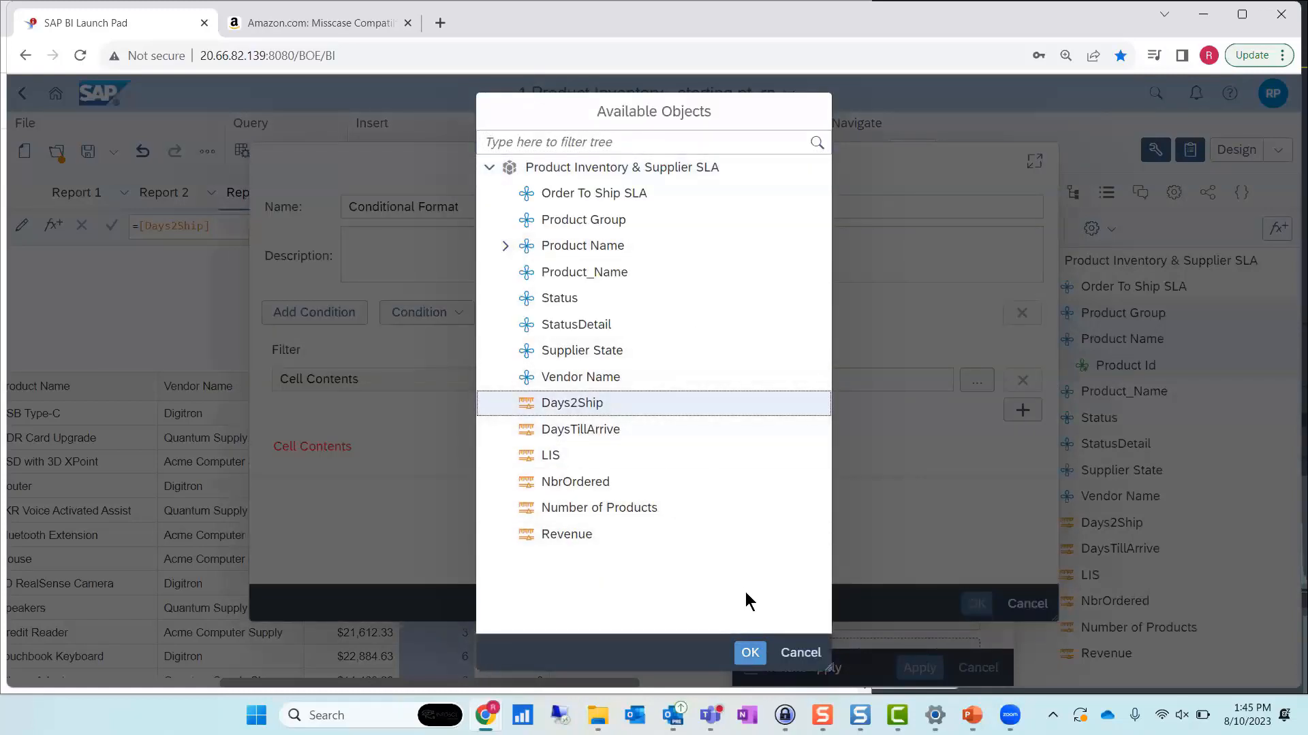
key("Return")
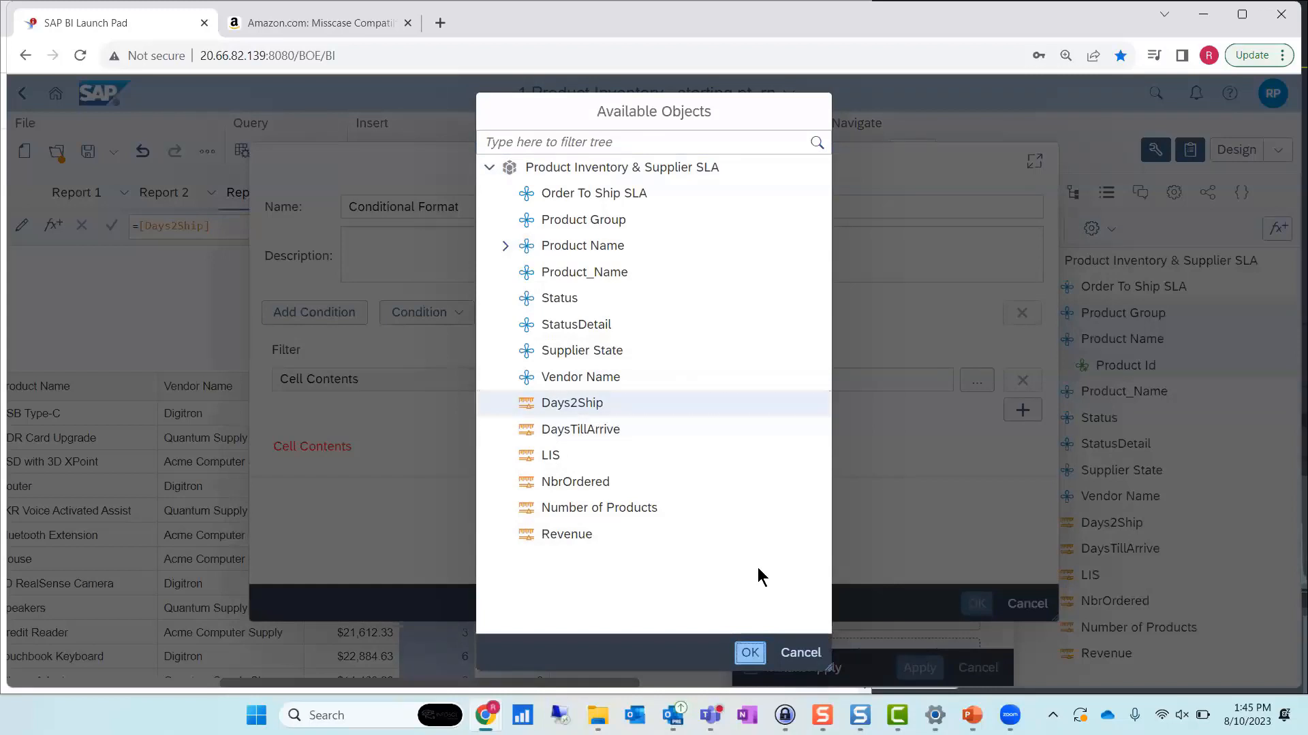
Complete the rule's condition as Greater than Order To Ship SLA and save the rule with its default format
left_click(657, 383)
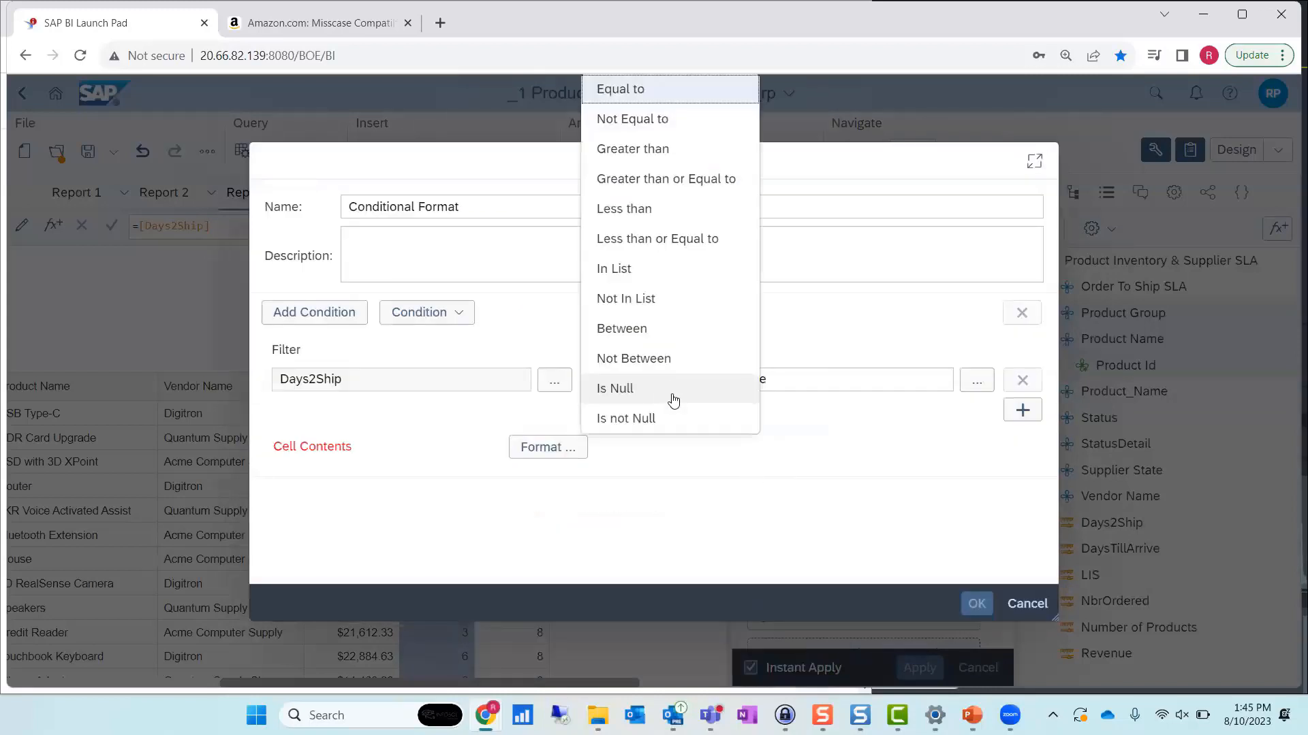
left_click(686, 151)
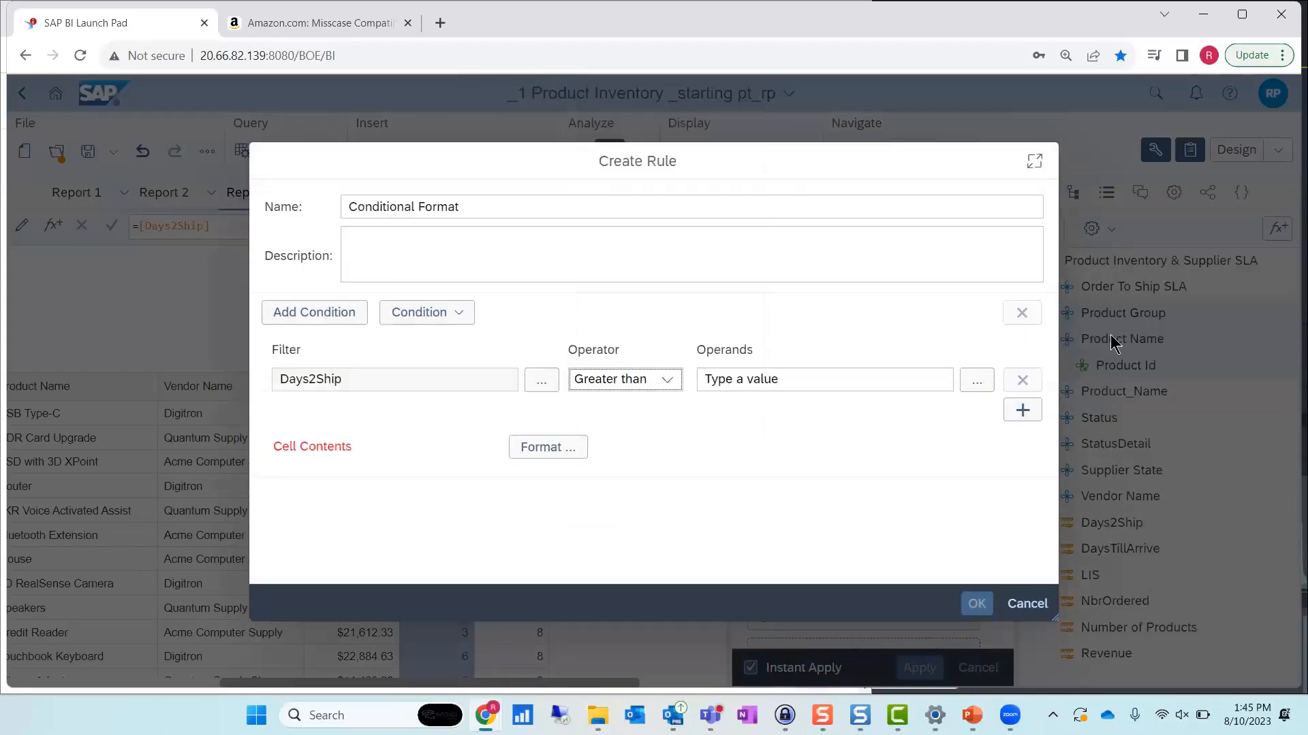
left_click(975, 381)
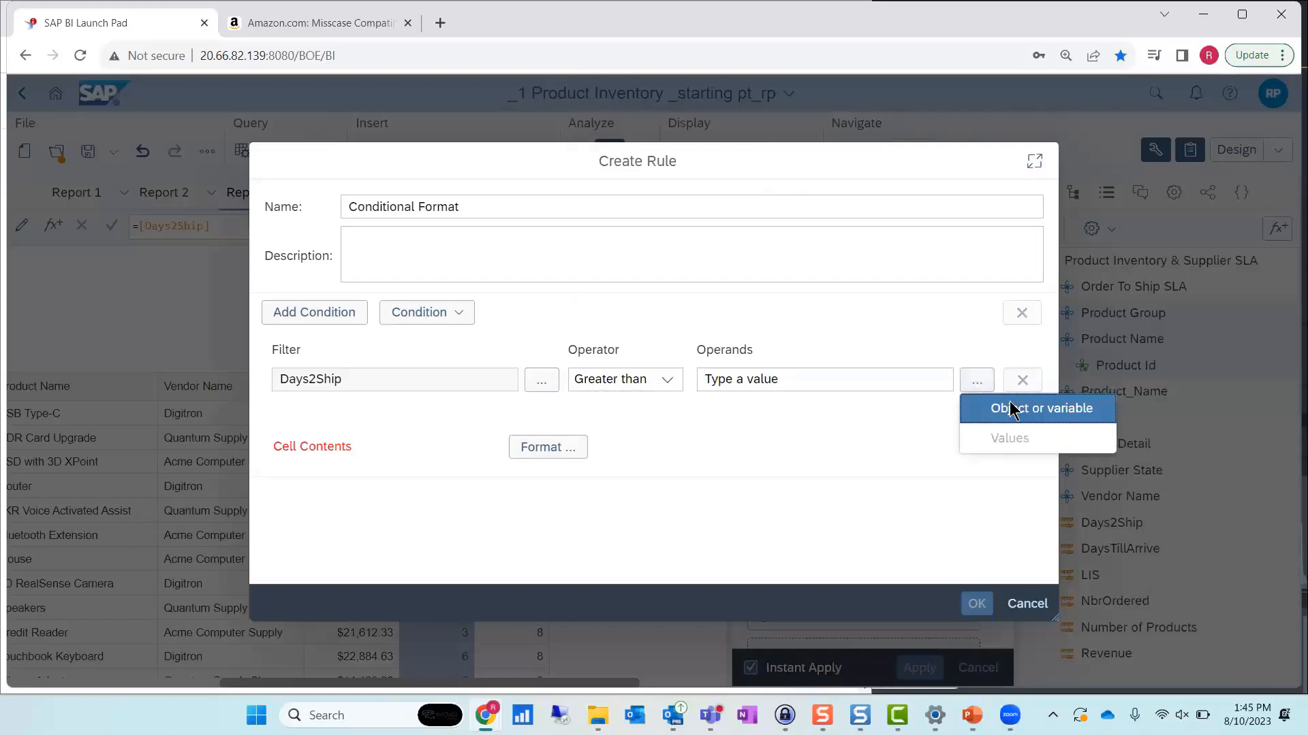
left_click(995, 410)
left_click(625, 184)
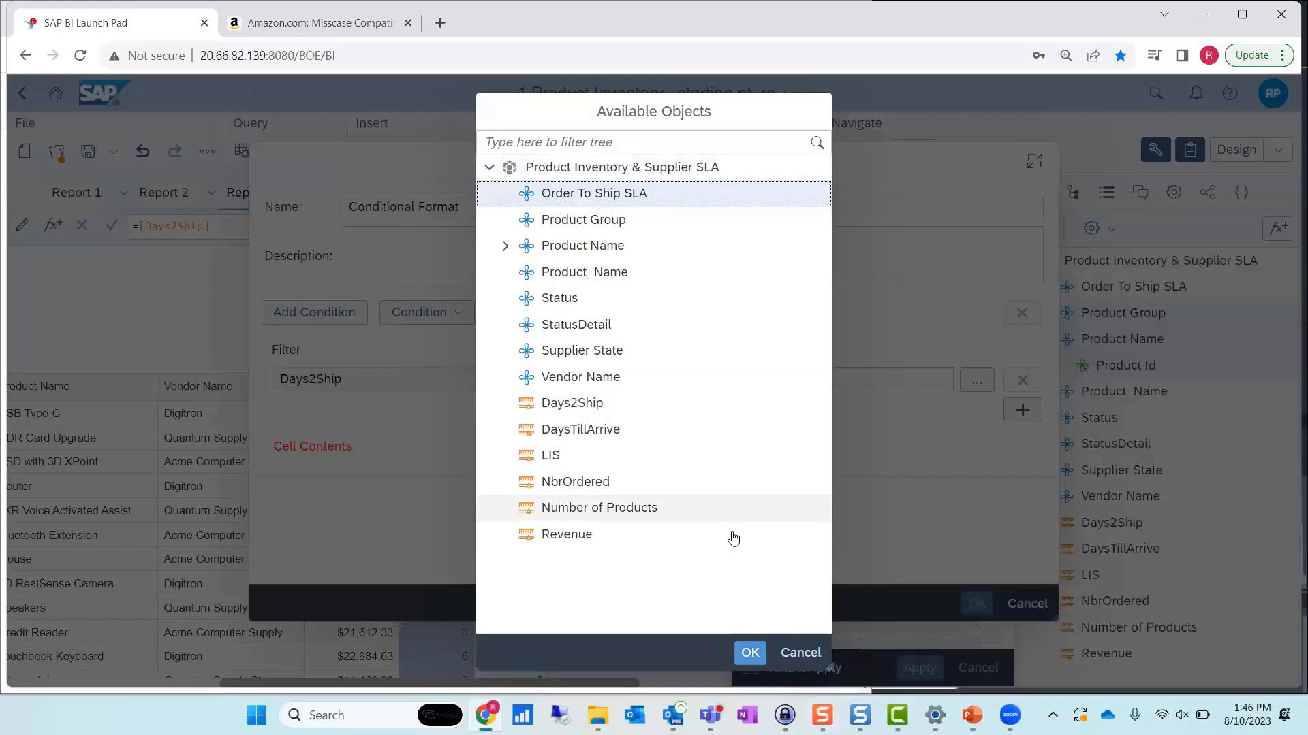
key("Tab")
key("Return")
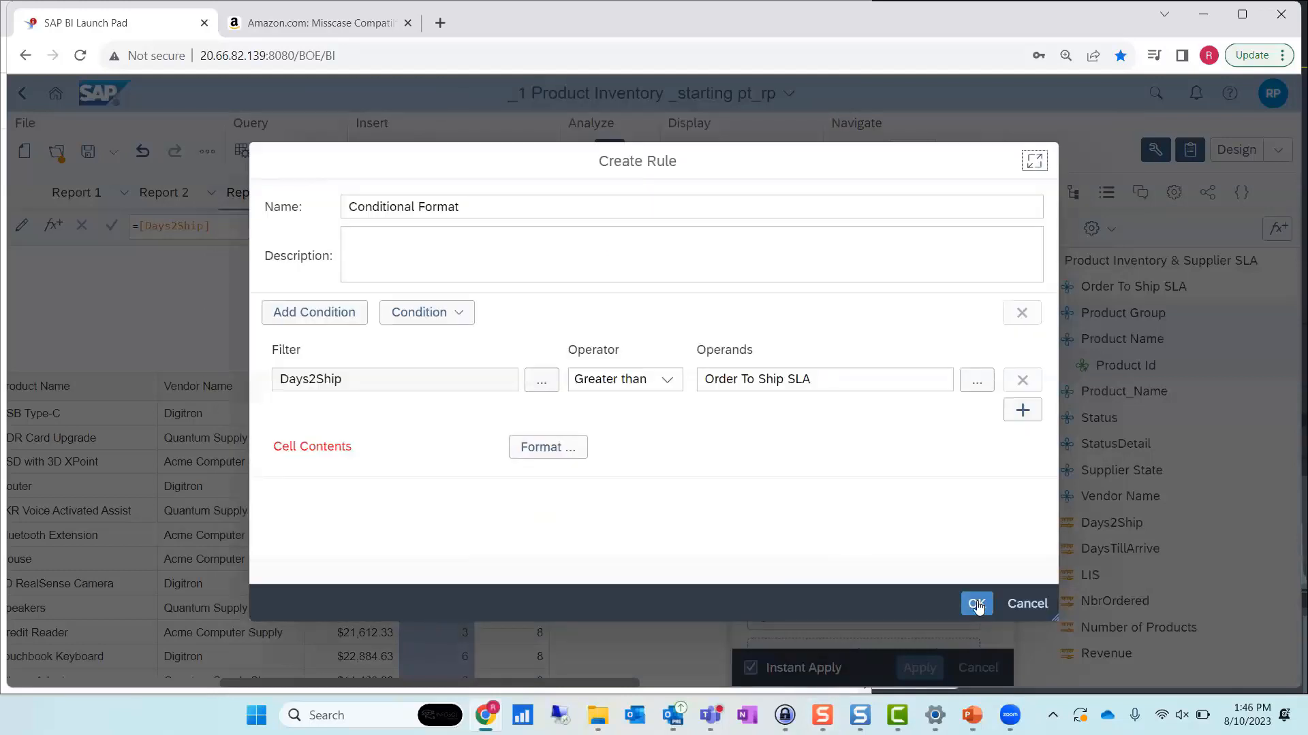
left_click(977, 604)
left_click(910, 573)
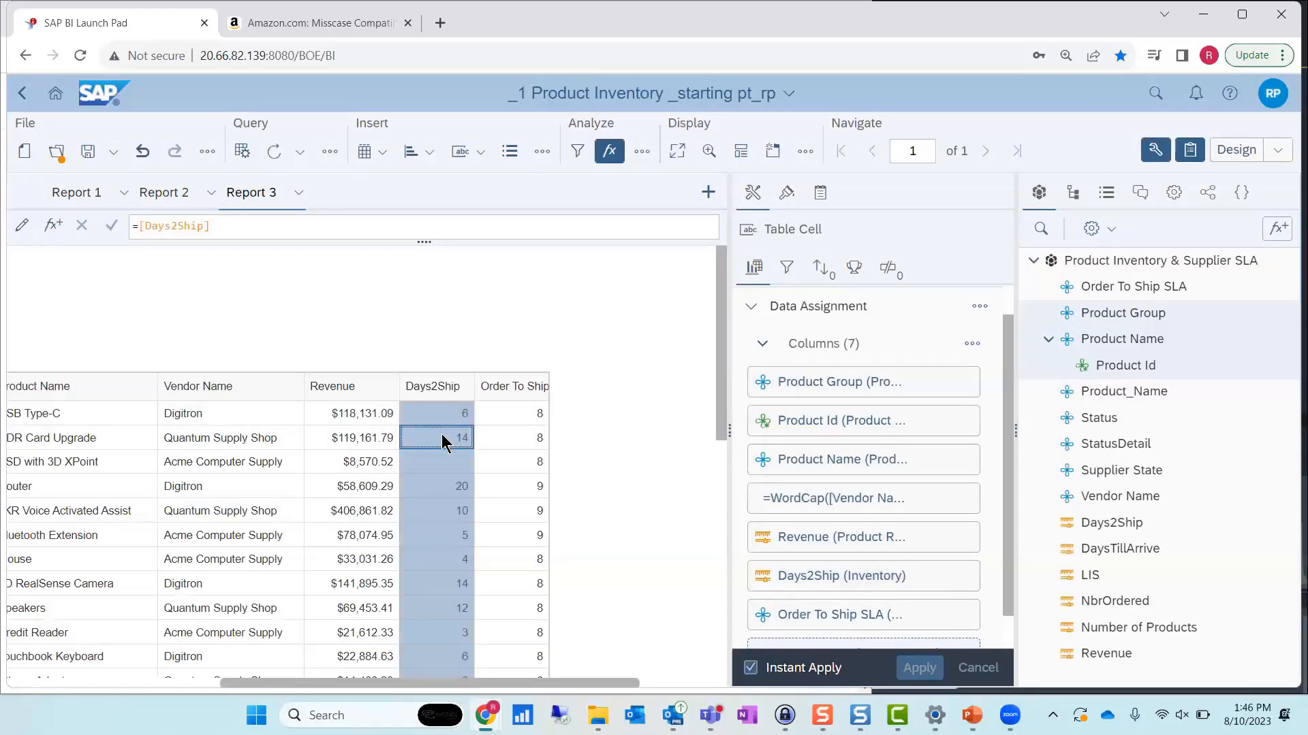
Apply the Conditional Format rule to the table's Days2Ship column and deselect the column
right_click(444, 442)
left_click(536, 581)
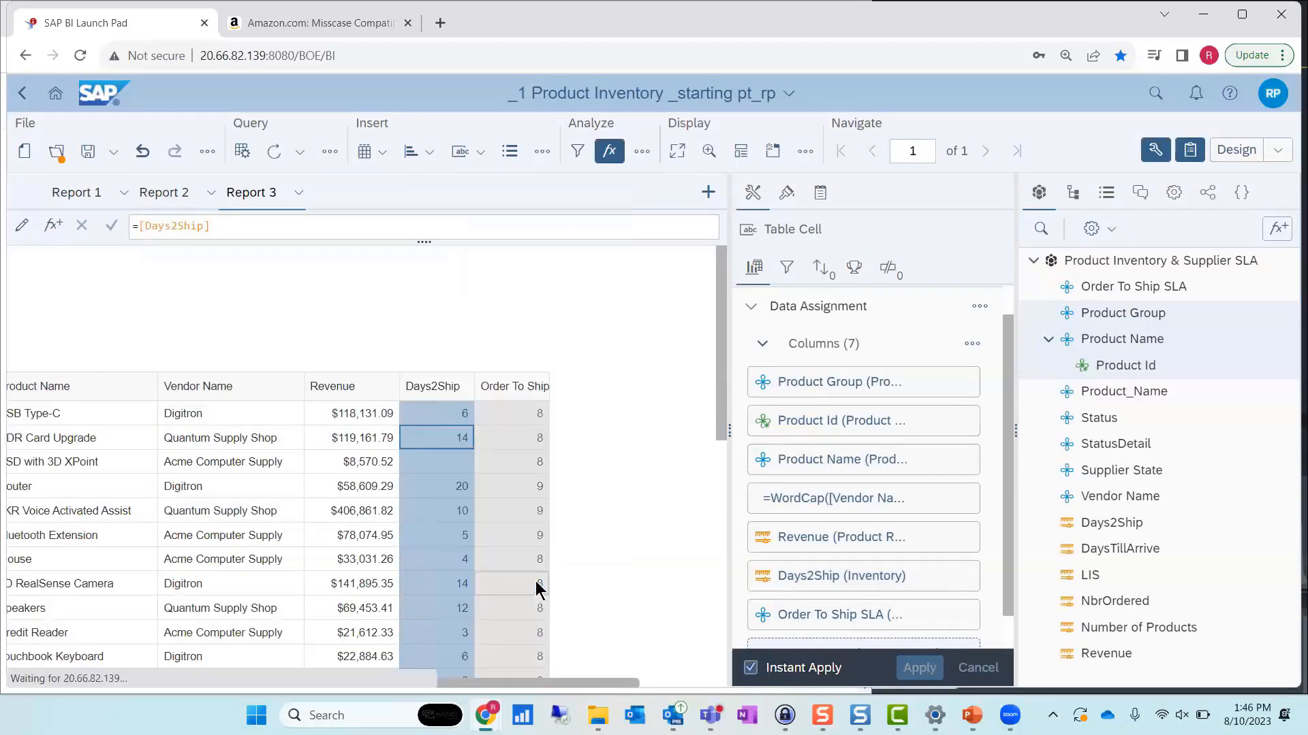
left_click(339, 292)
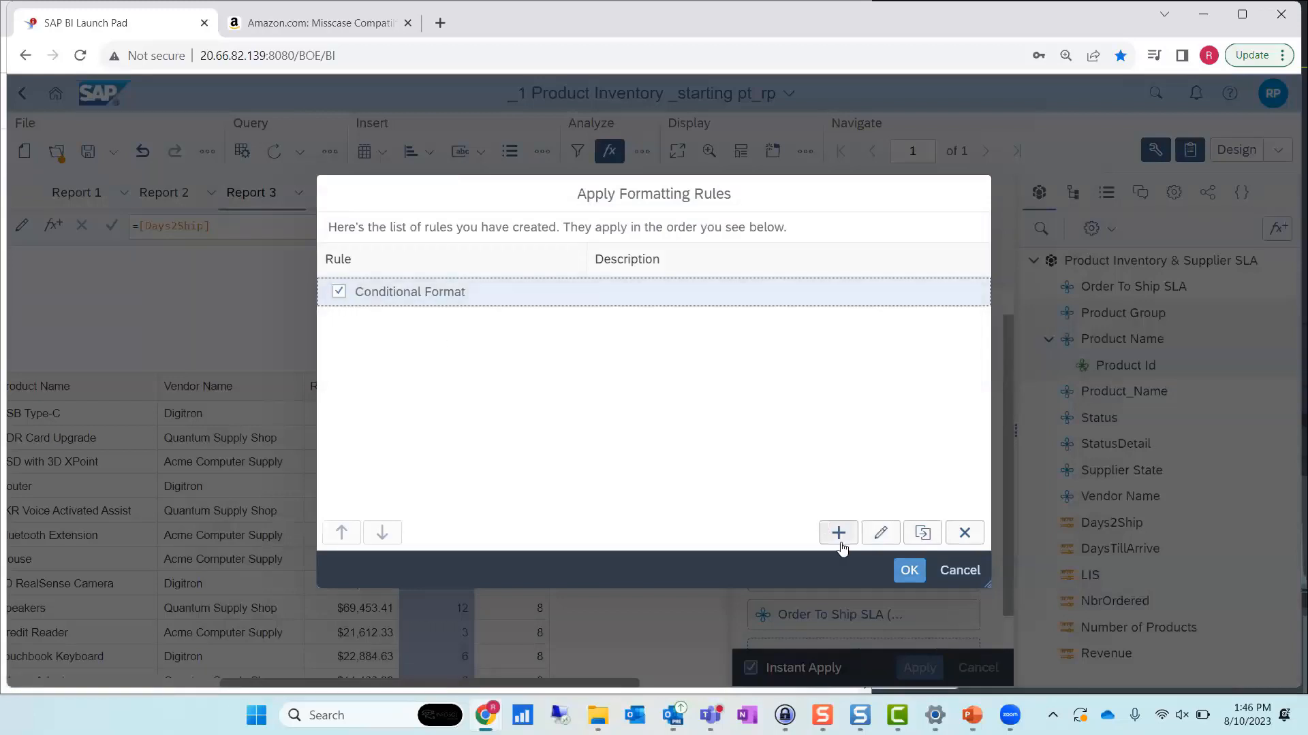
left_click(910, 570)
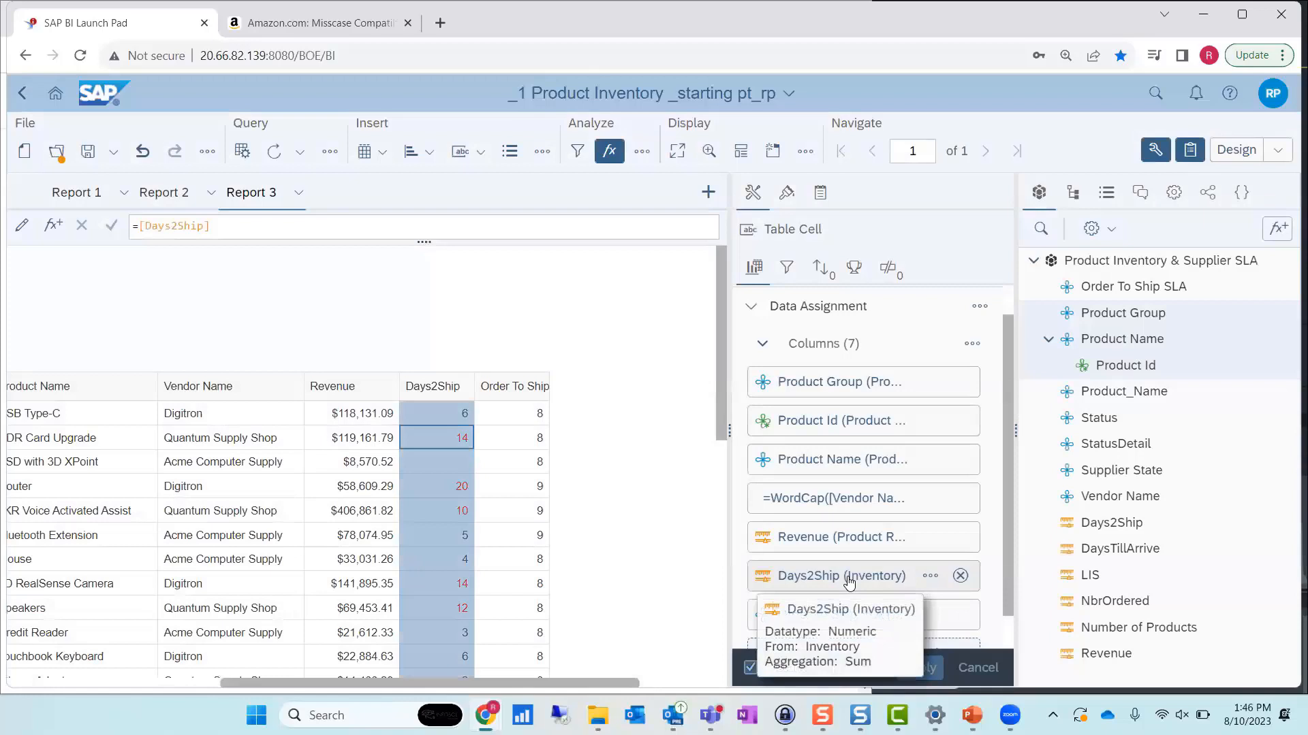
left_click(624, 491)
left_click(388, 475)
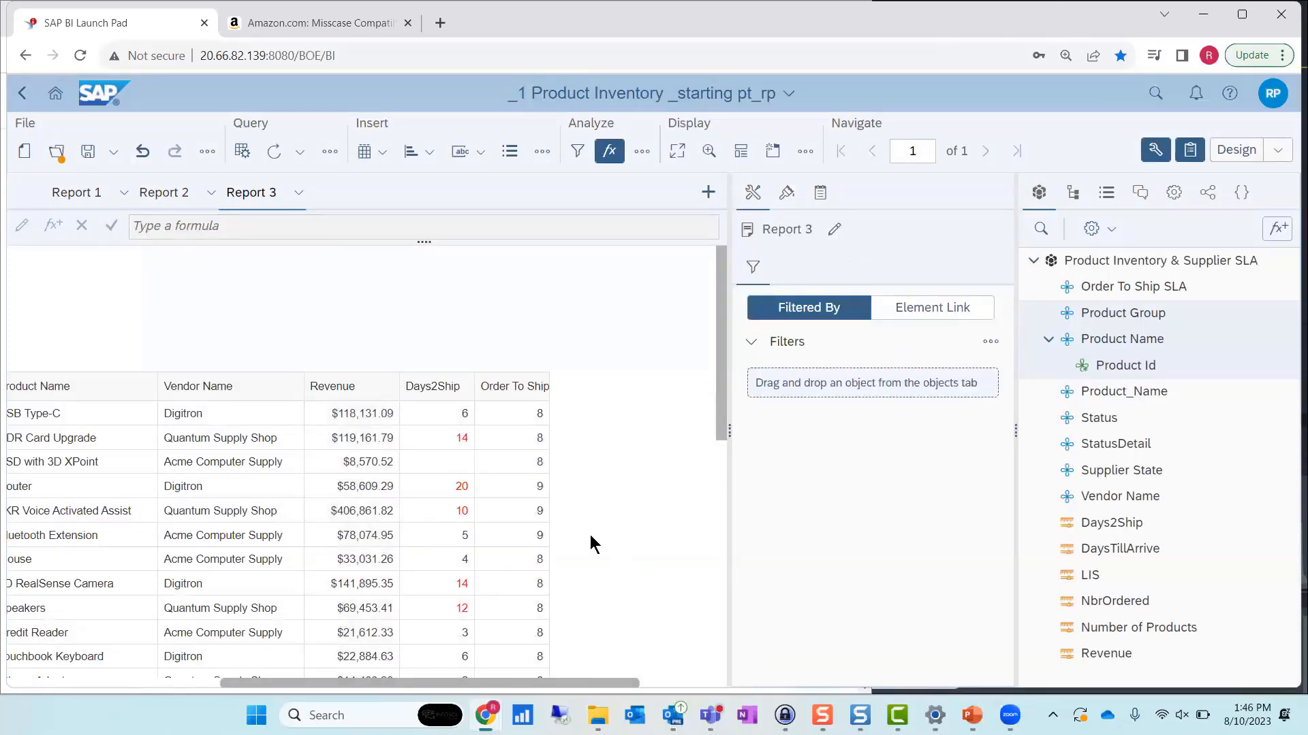
left_click(199, 443)
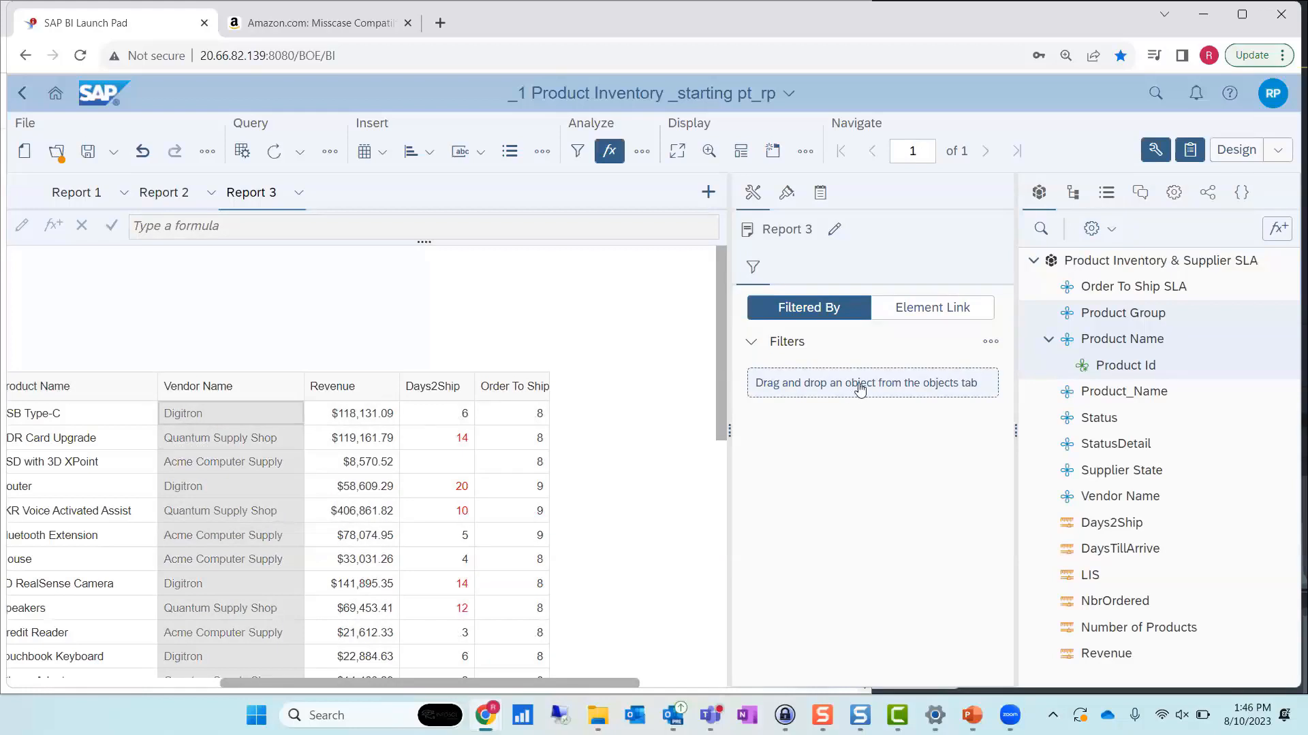
scroll(665, 380, "down", 3)
scroll(664, 381, "up", 2)
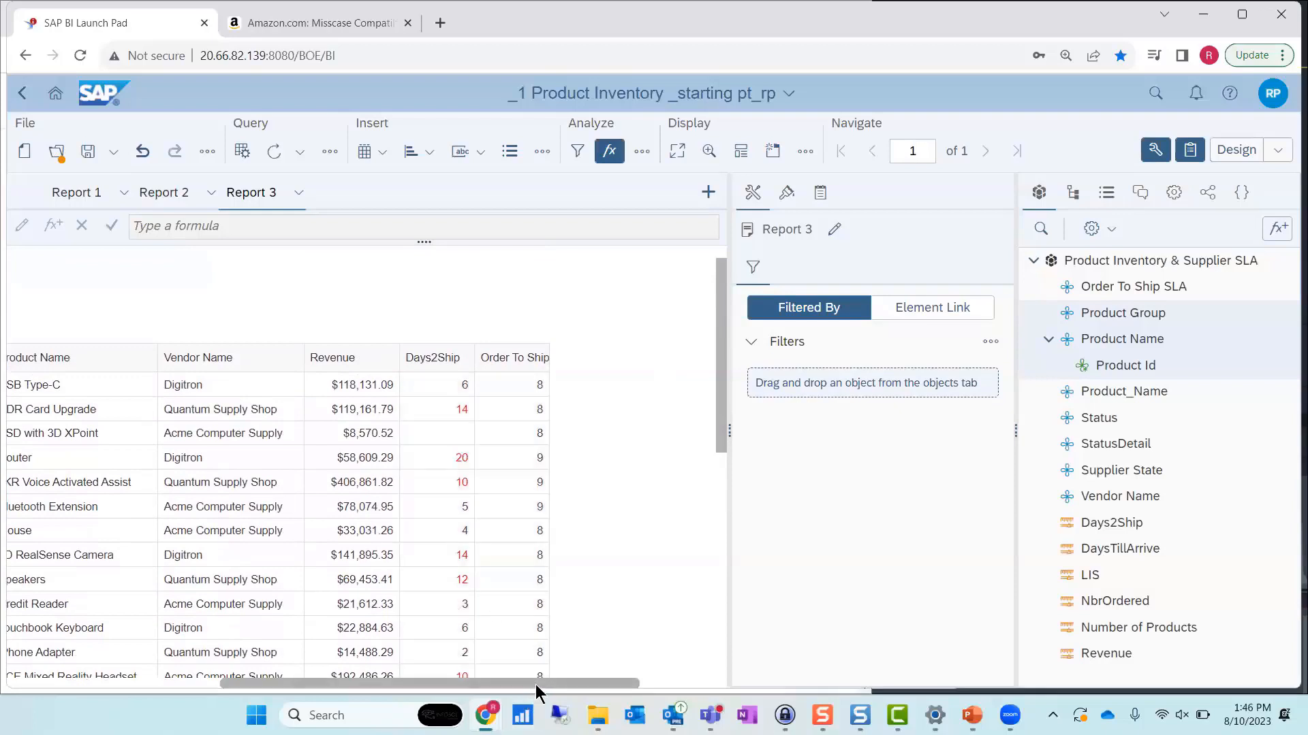
left_click_drag(535, 686, 403, 689)
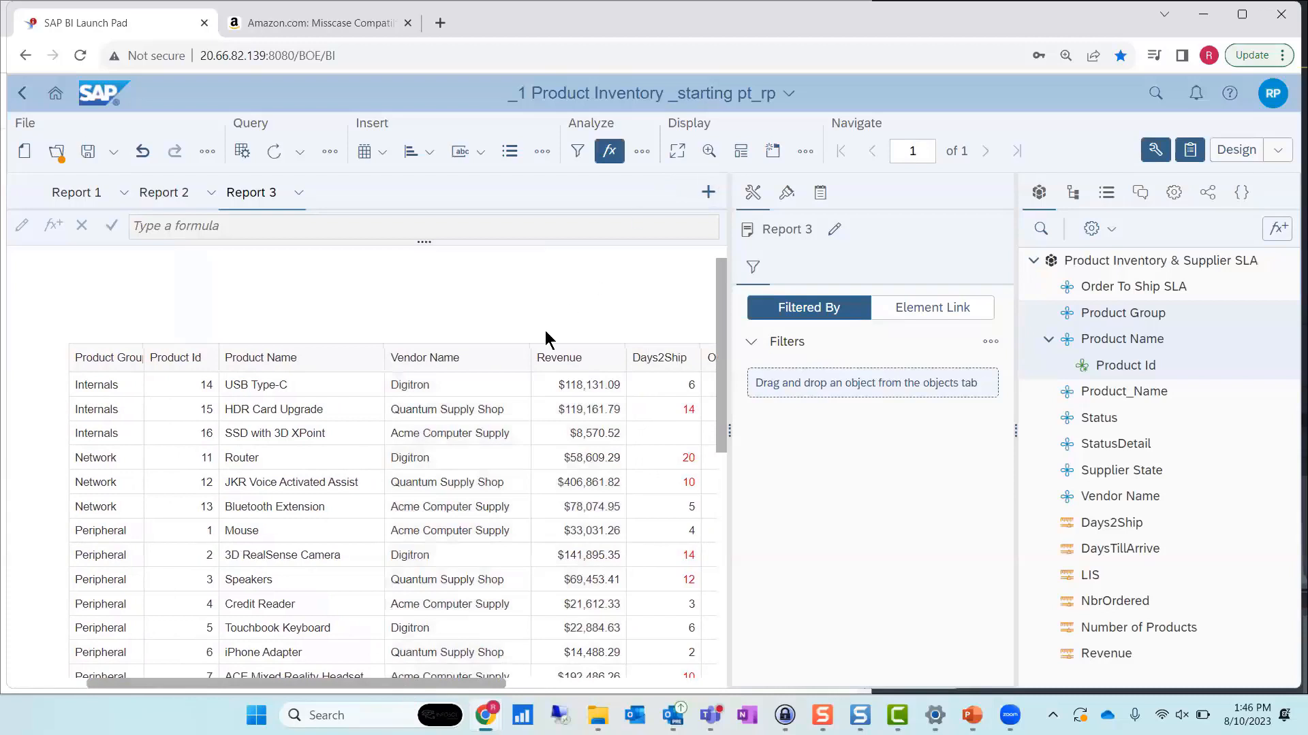
Create a new Web Intelligence document based on the Bastet Technology DW universe from the Infosol Training Webi folder
left_click(28, 152)
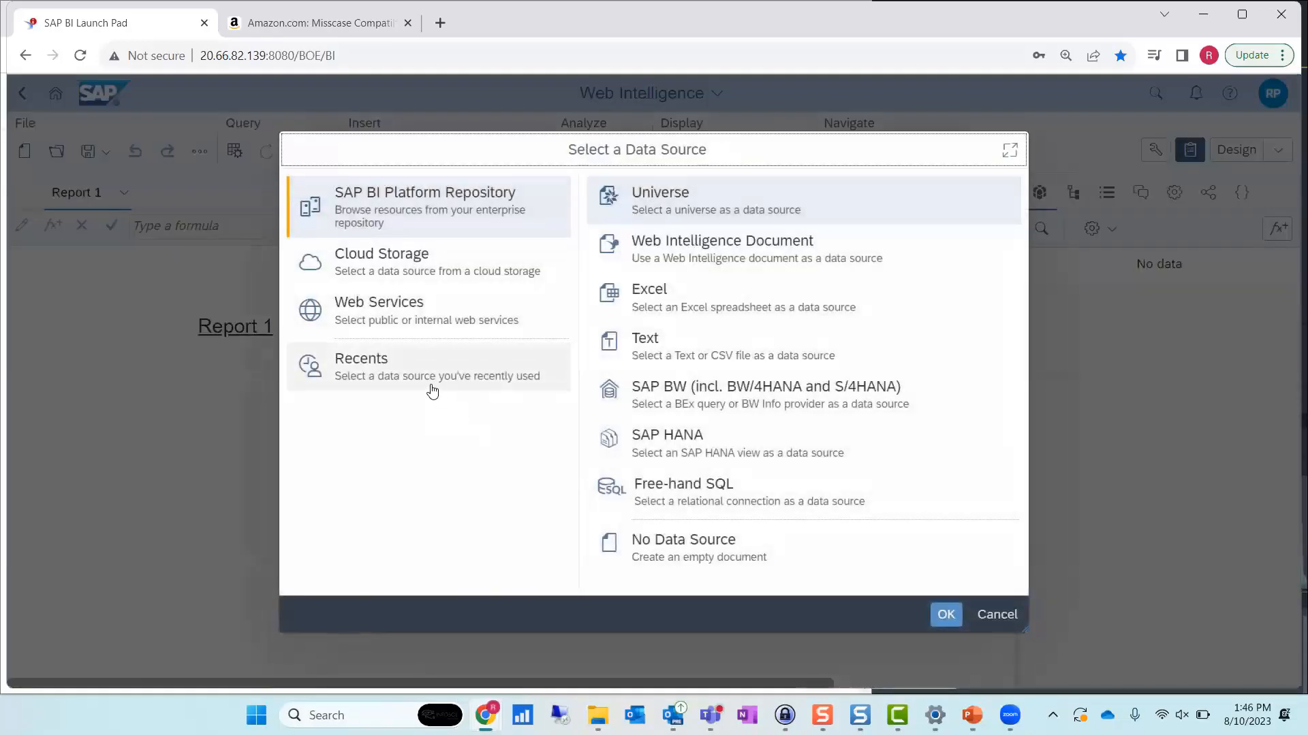
double_click(728, 211)
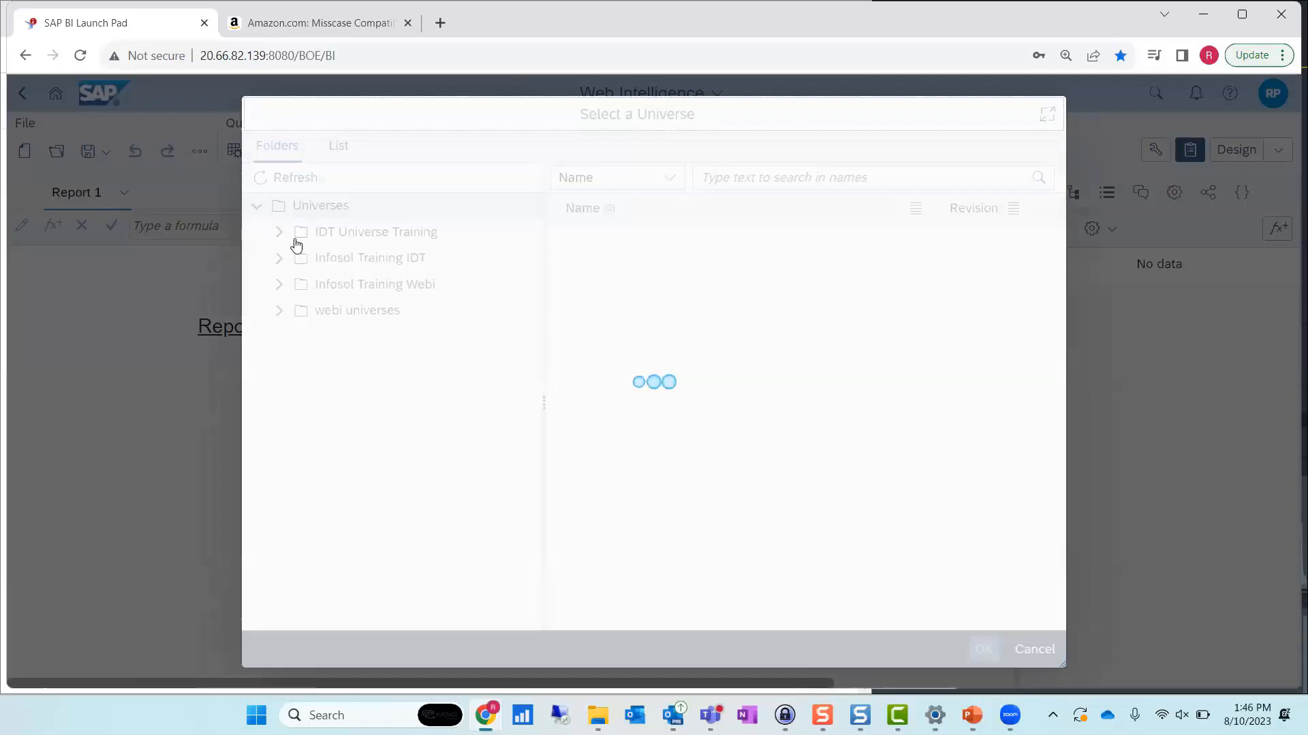
left_click(380, 290)
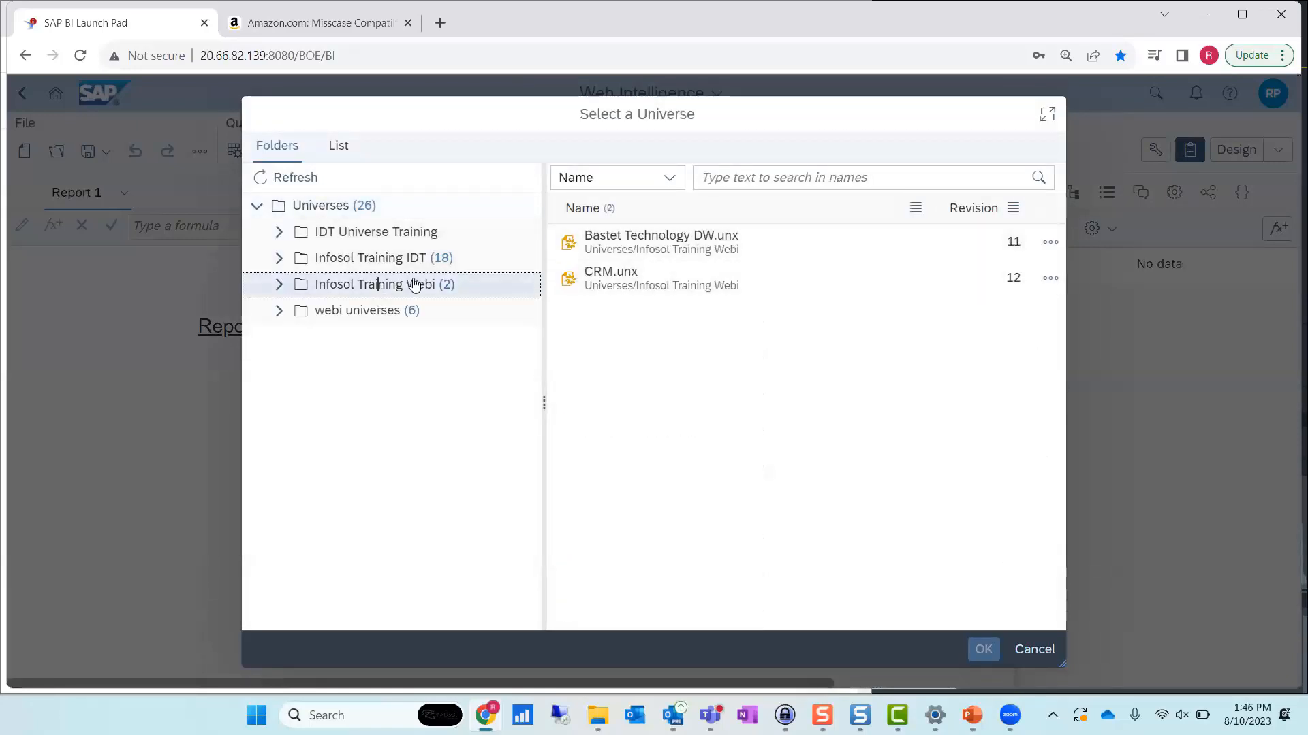
double_click(635, 240)
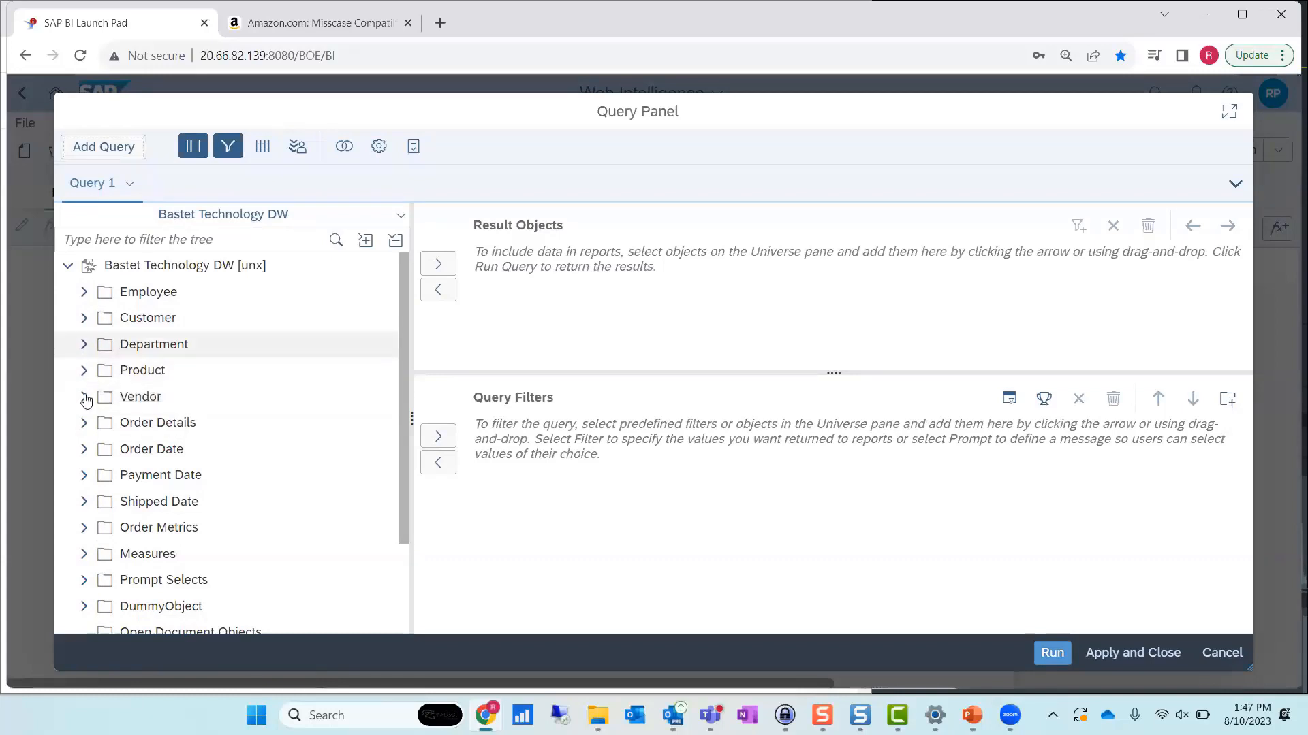
Add Sales Person from the Employee folder to the query's result objects and run the query
left_click(83, 291)
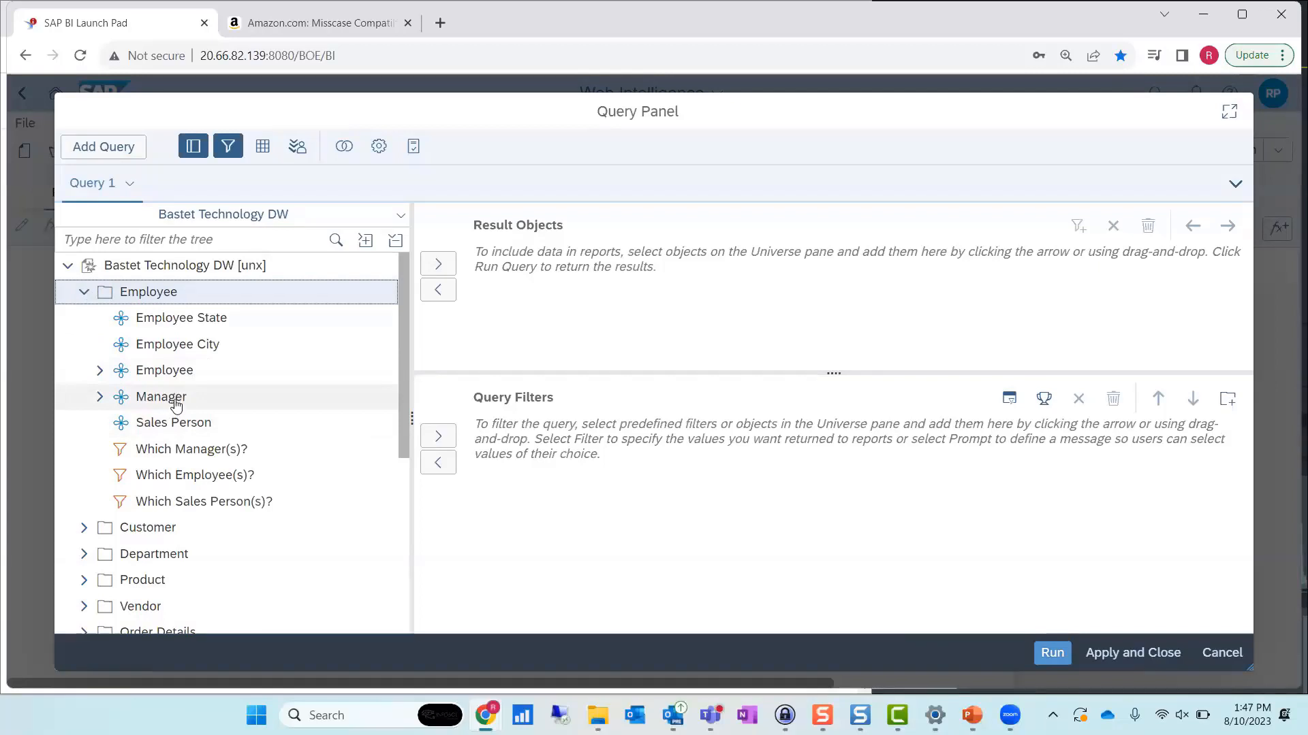
left_click_drag(185, 423, 611, 286)
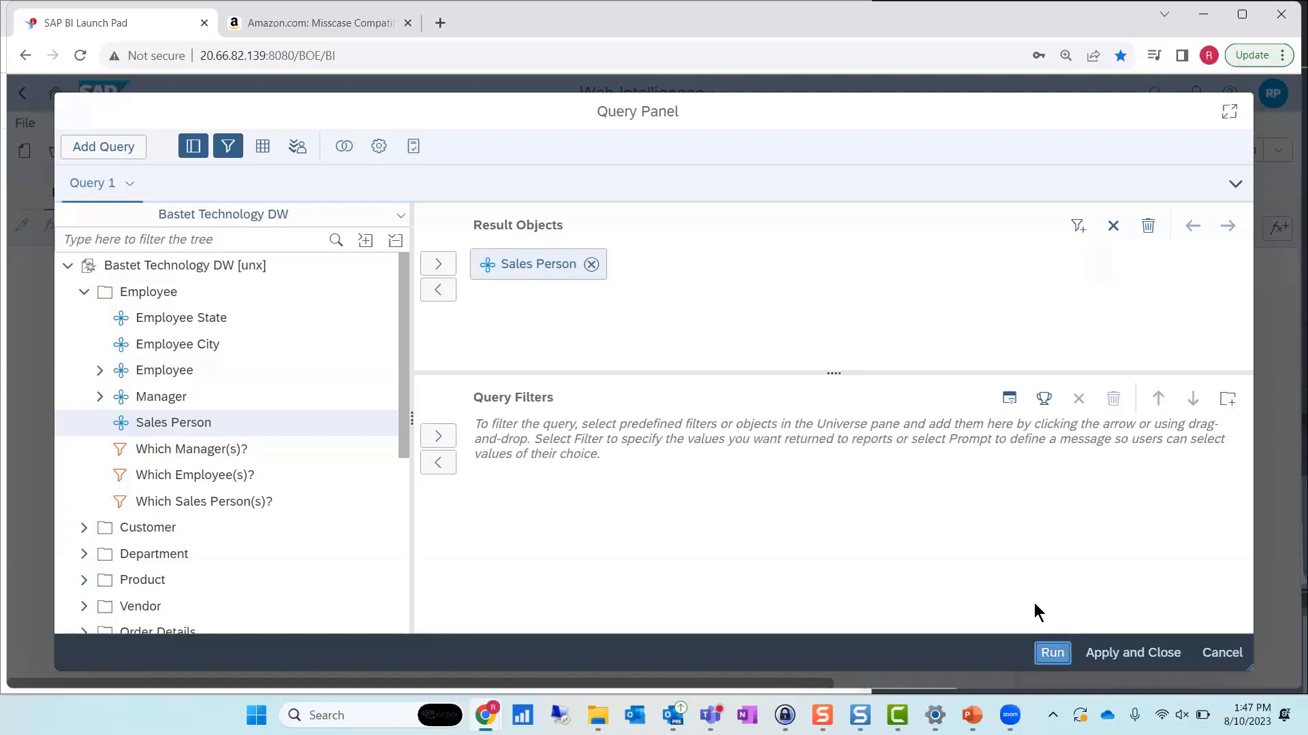
left_click(1052, 653)
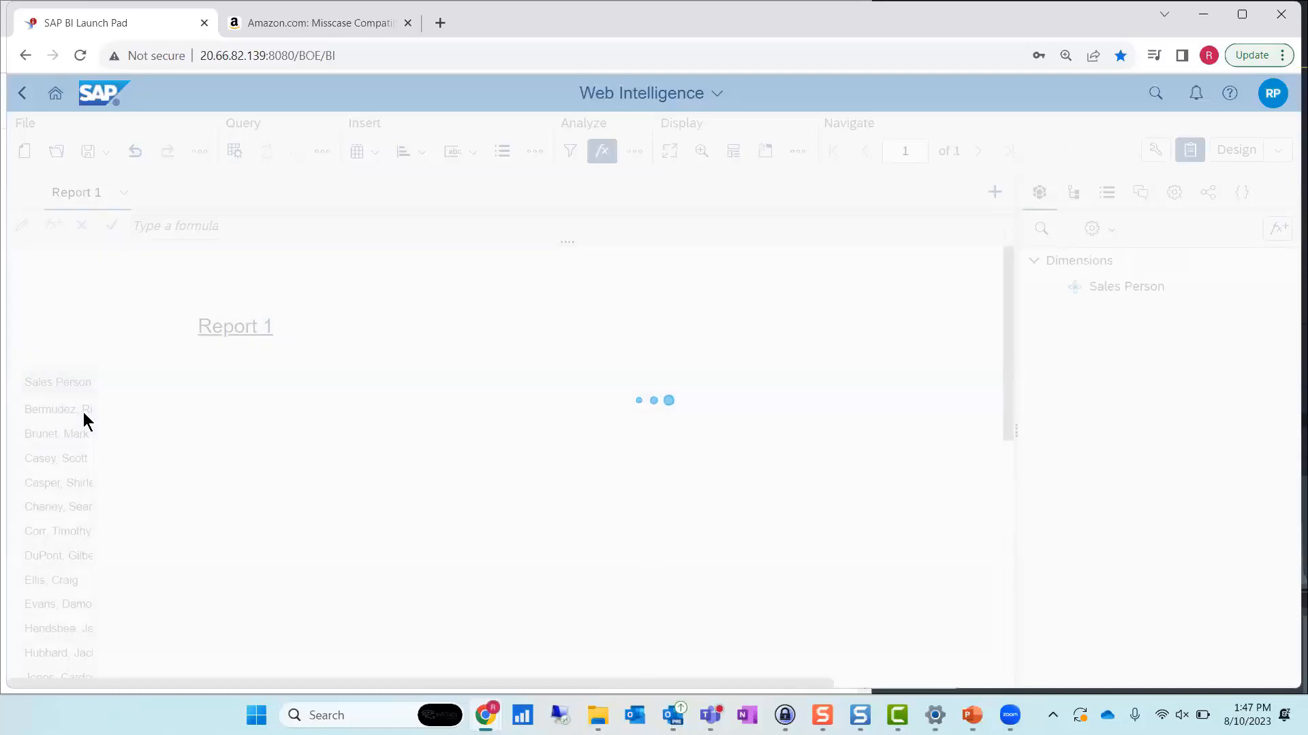
Add a count footer calculation to the Sales Person column and bring the table's footer into view
left_click(74, 410)
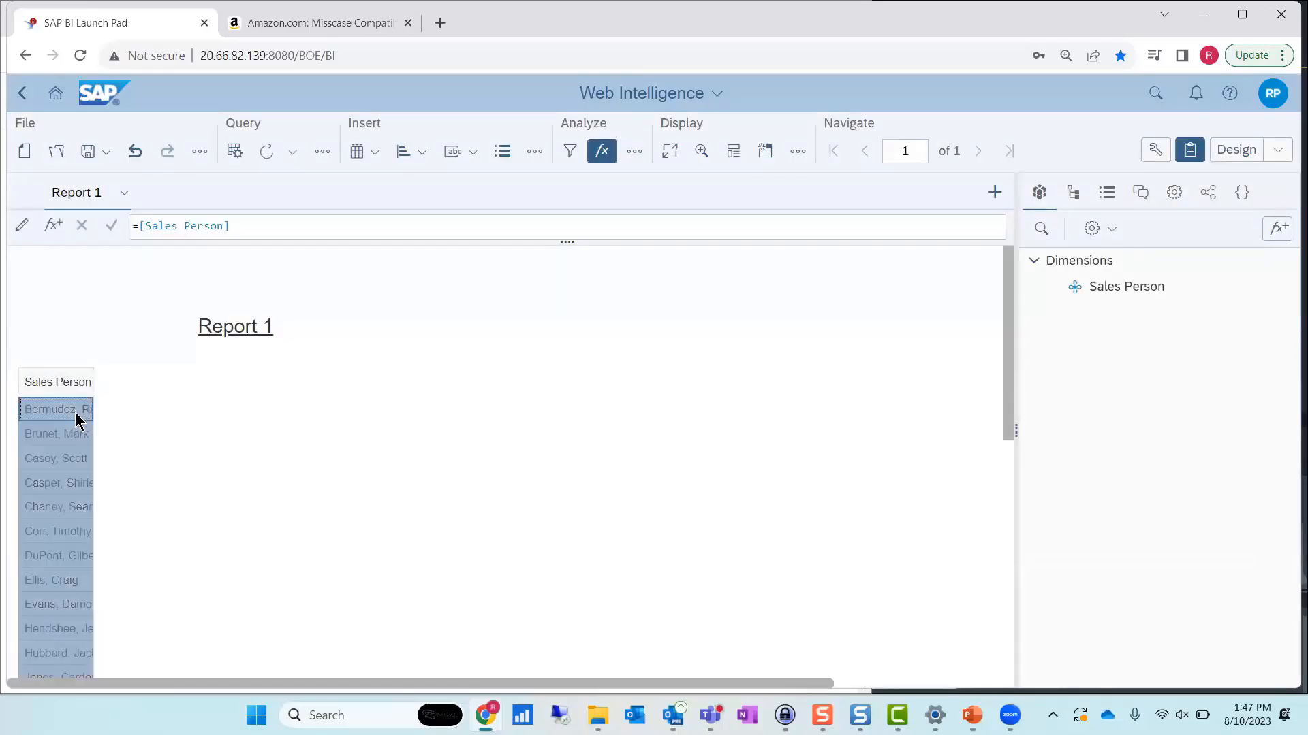
right_click(75, 416)
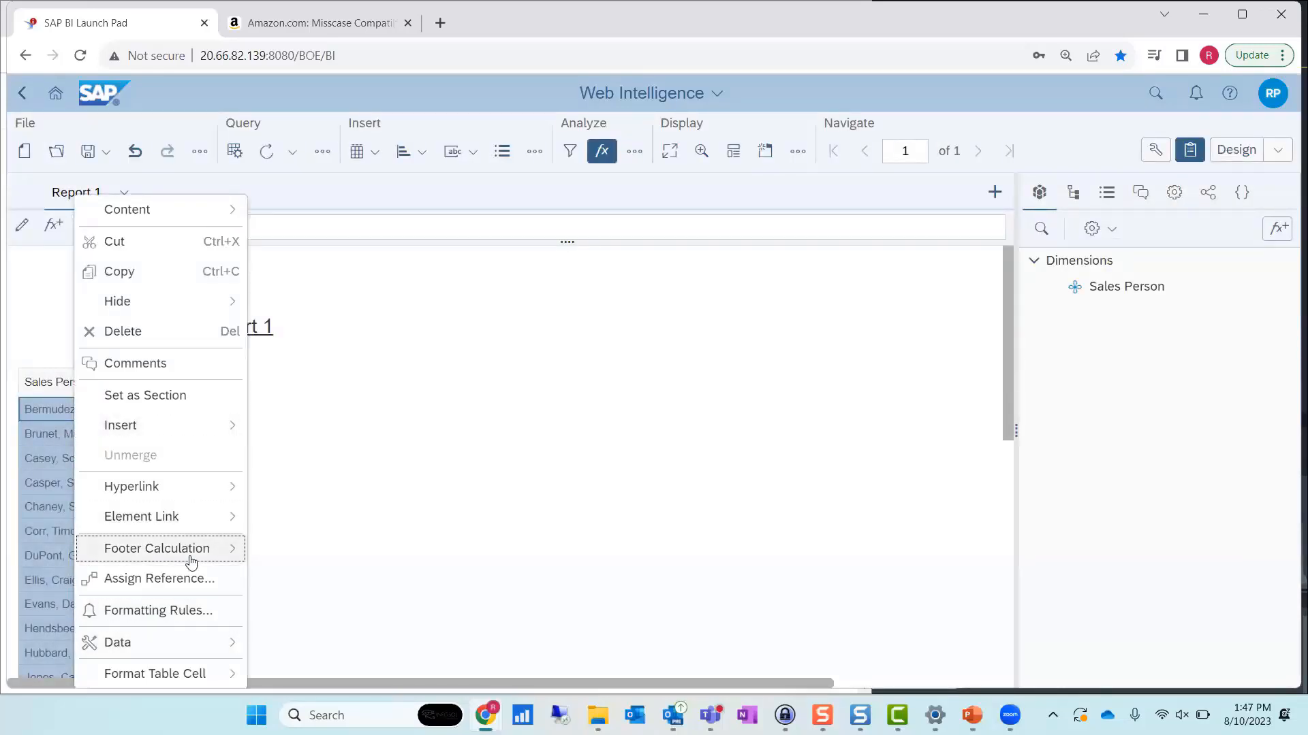
mouse_move(191, 562)
left_click(349, 364)
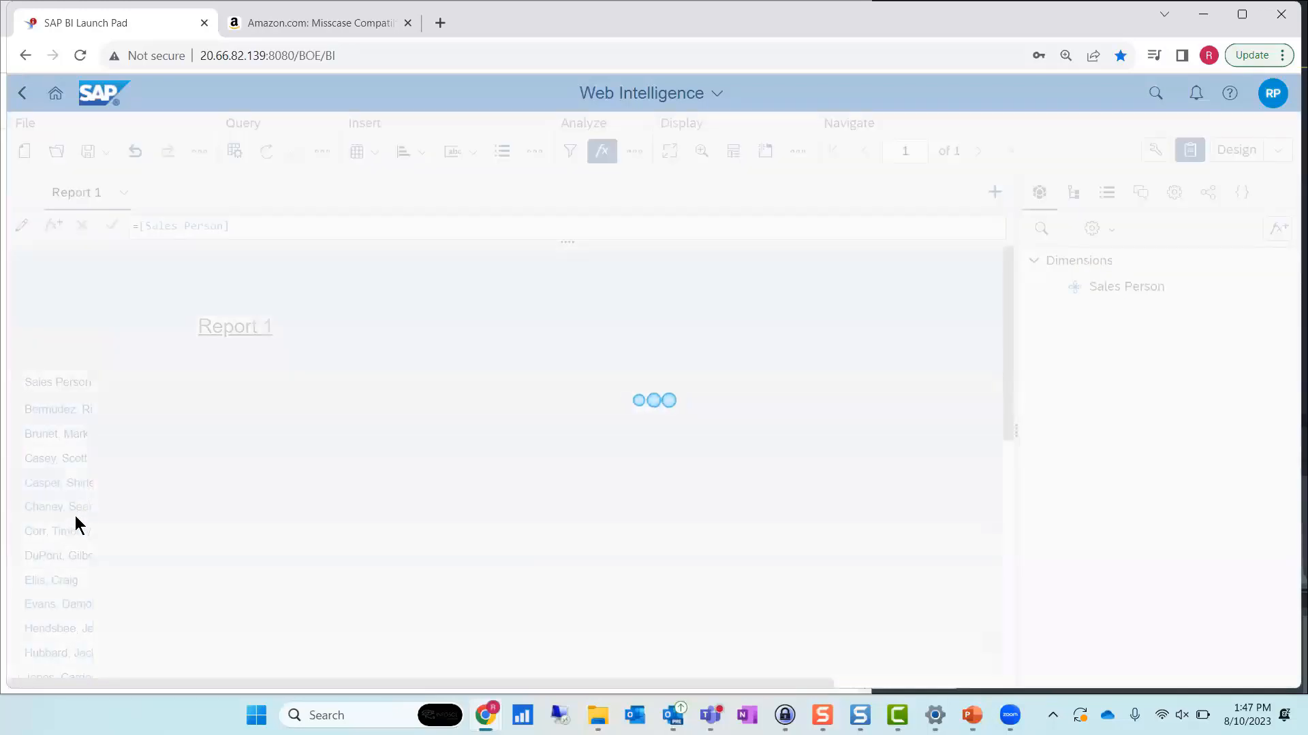
scroll(72, 517, "down", 8)
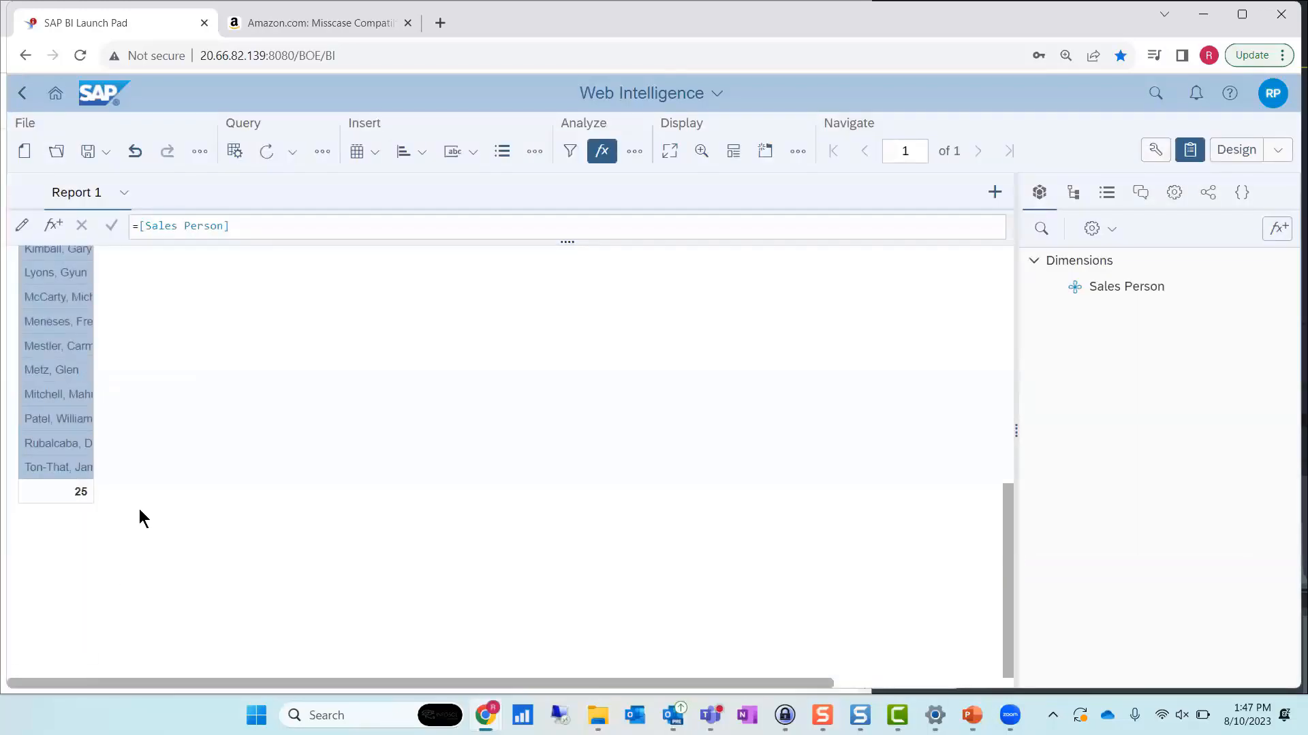
Reopen the document's query for editing and duplicate Query 1
left_click(235, 151)
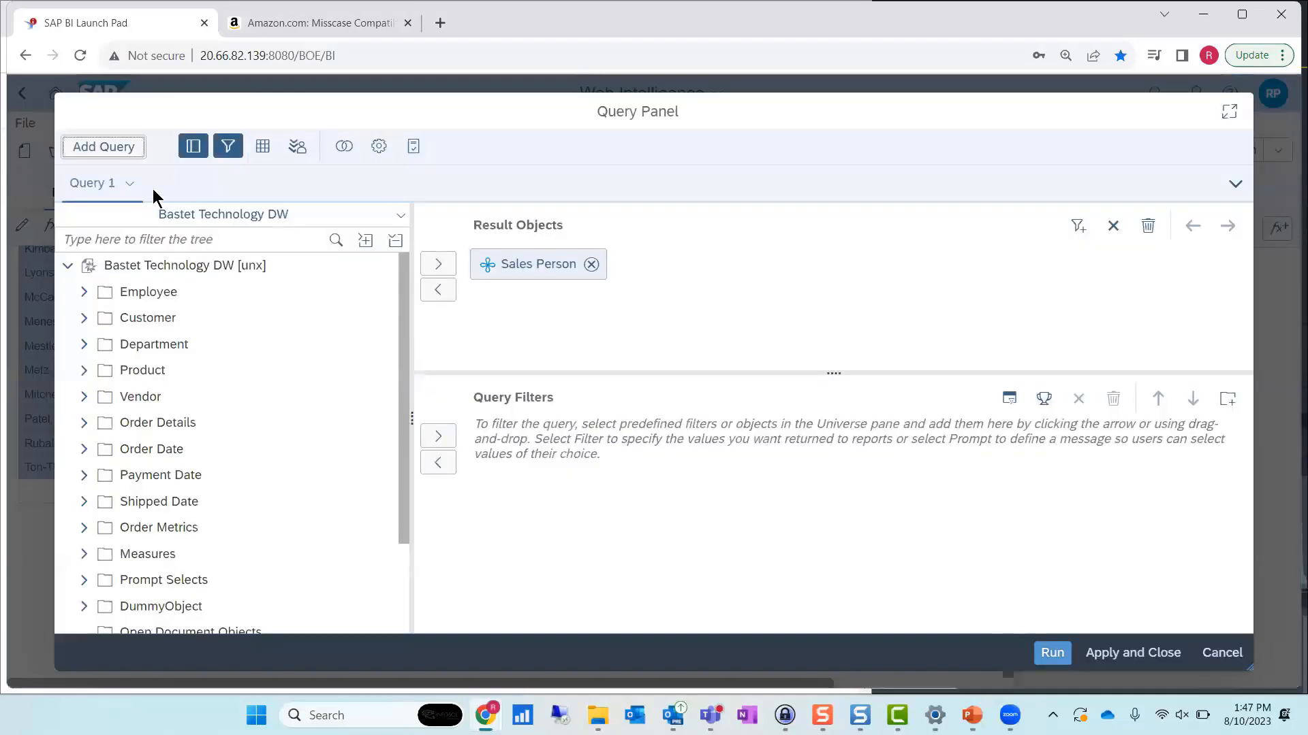
left_click(130, 183)
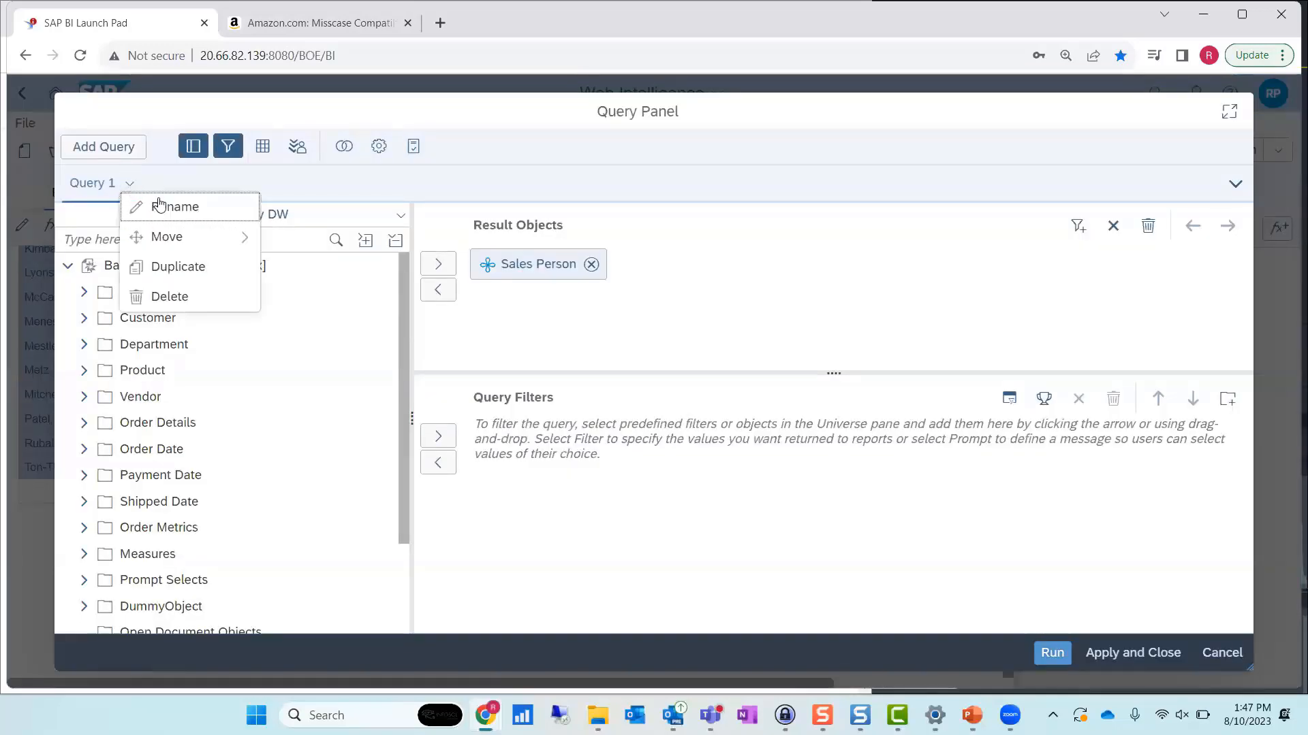
left_click(186, 277)
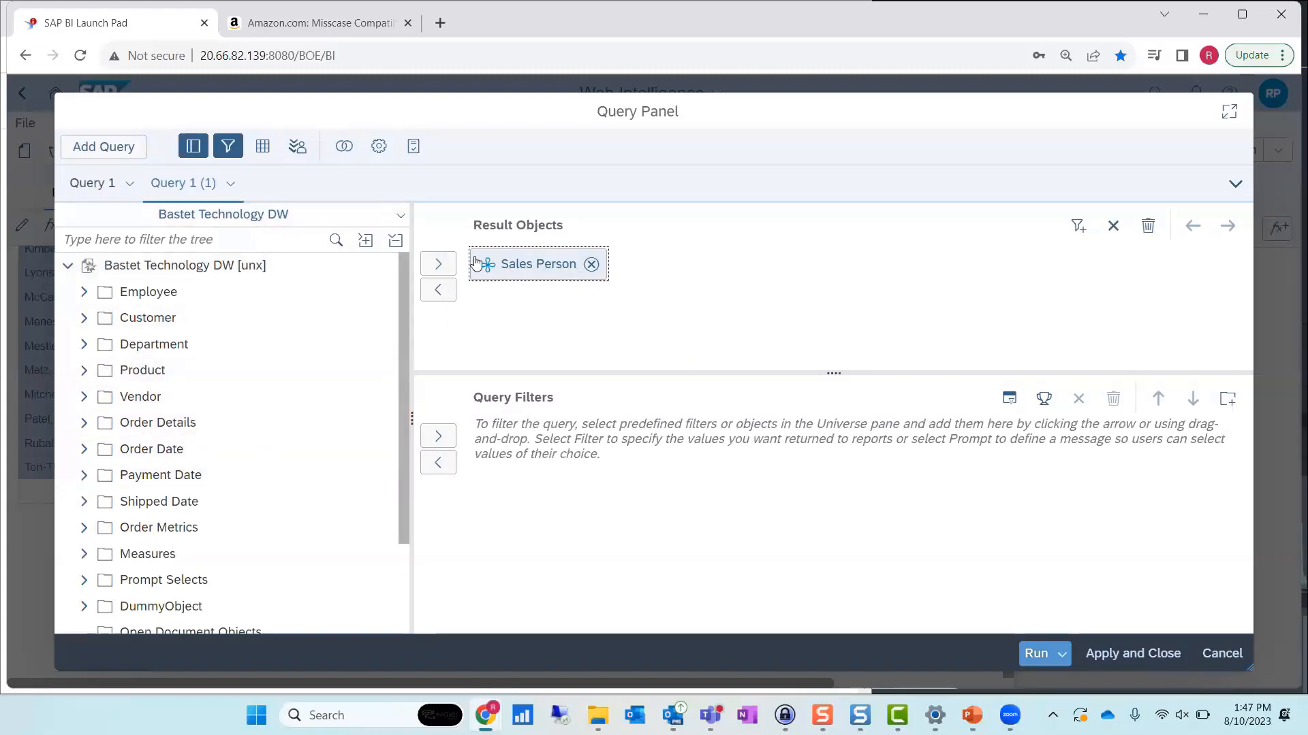
Add a query filter to the duplicated query requiring the Revenue measure to be equal to 0
left_click(85, 554)
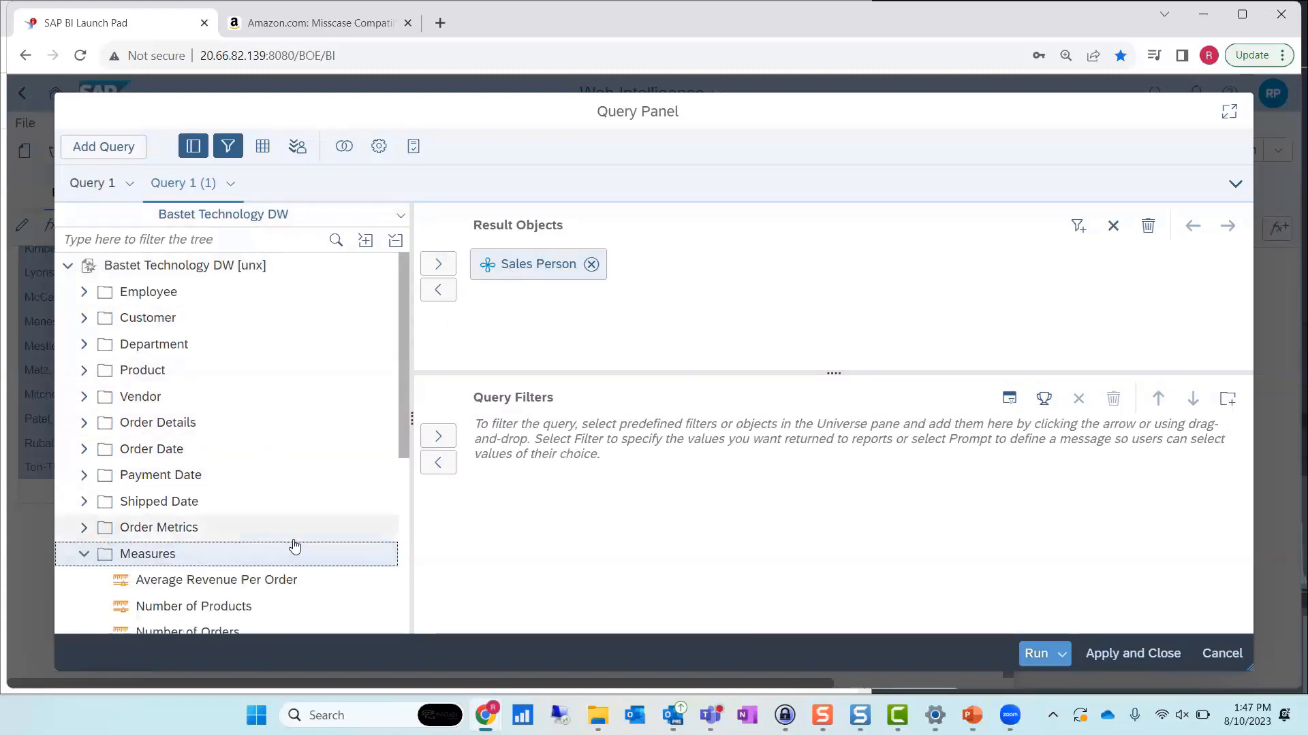
scroll(291, 542, "down", 5)
left_click_drag(192, 378, 630, 497)
left_click(626, 447)
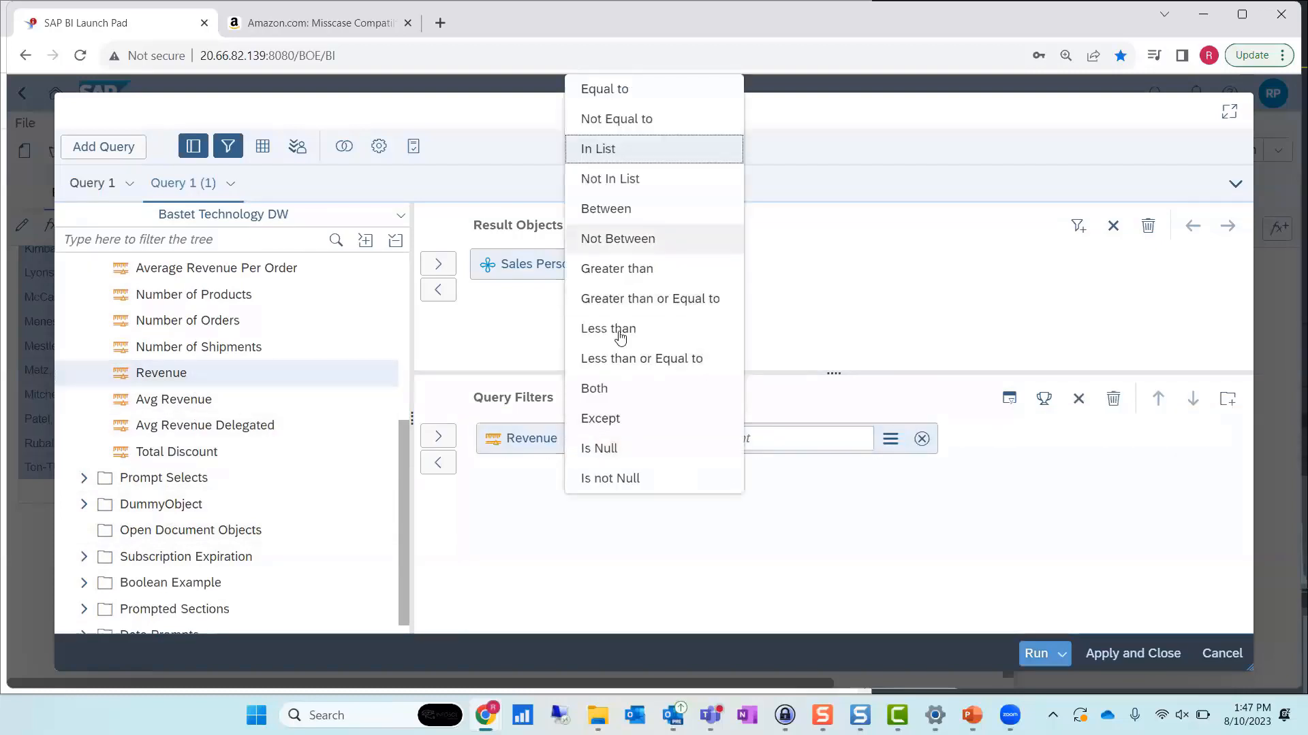
left_click(679, 89)
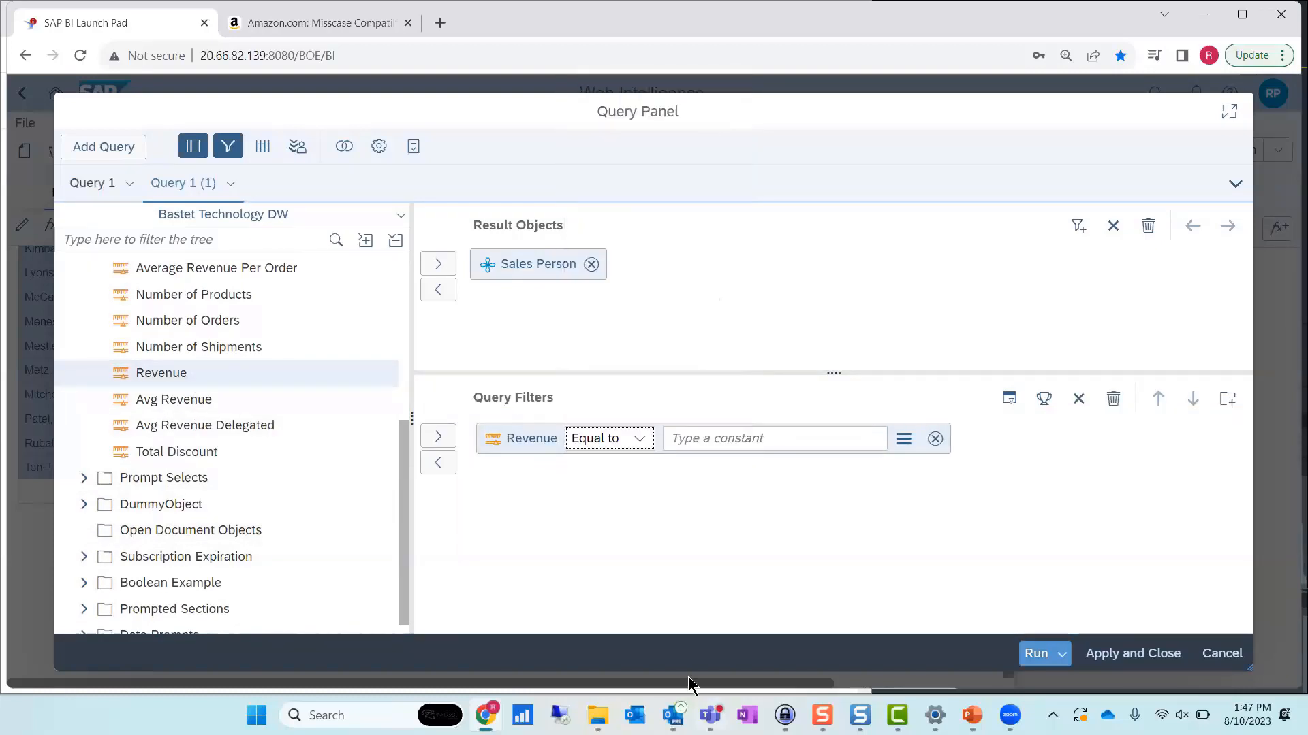
left_click(816, 436)
type("0")
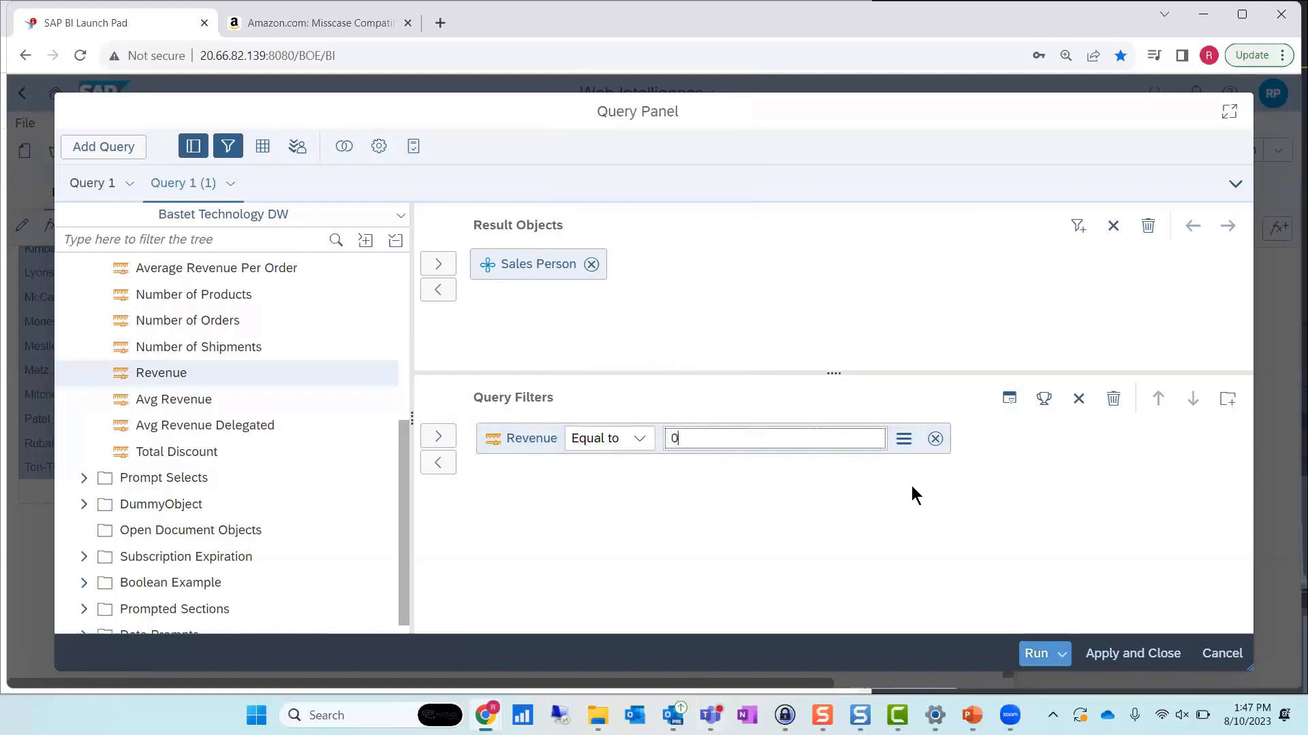
Run the queries and insert the filtered query's results as a table in the current report
left_click(1037, 653)
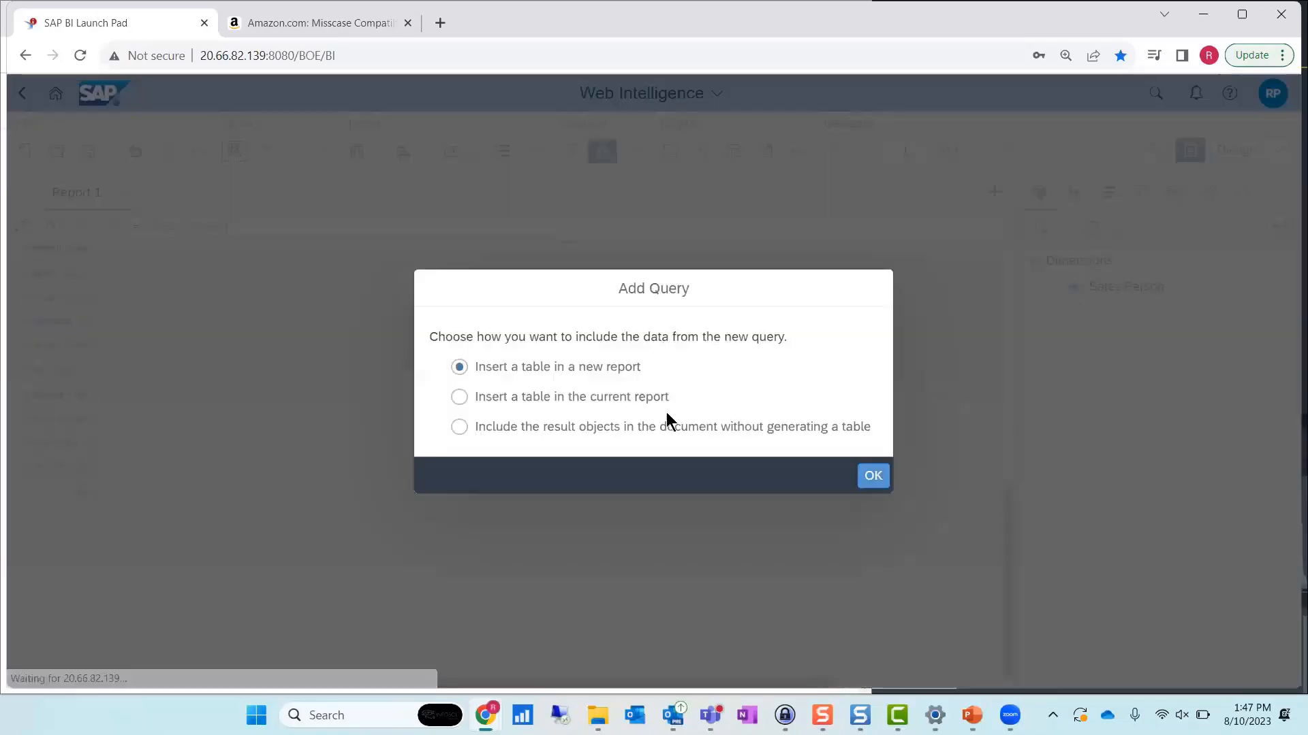
left_click(647, 398)
left_click(872, 475)
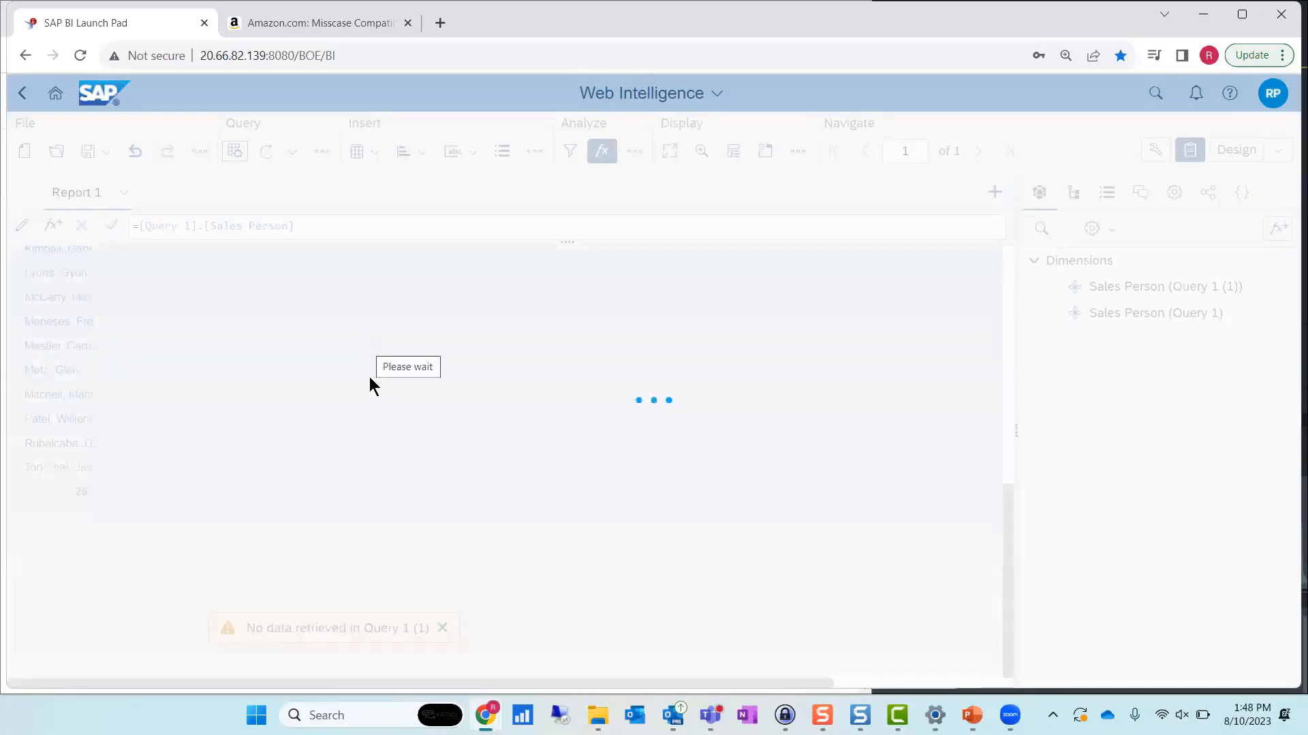
scroll(373, 394, "up", 7)
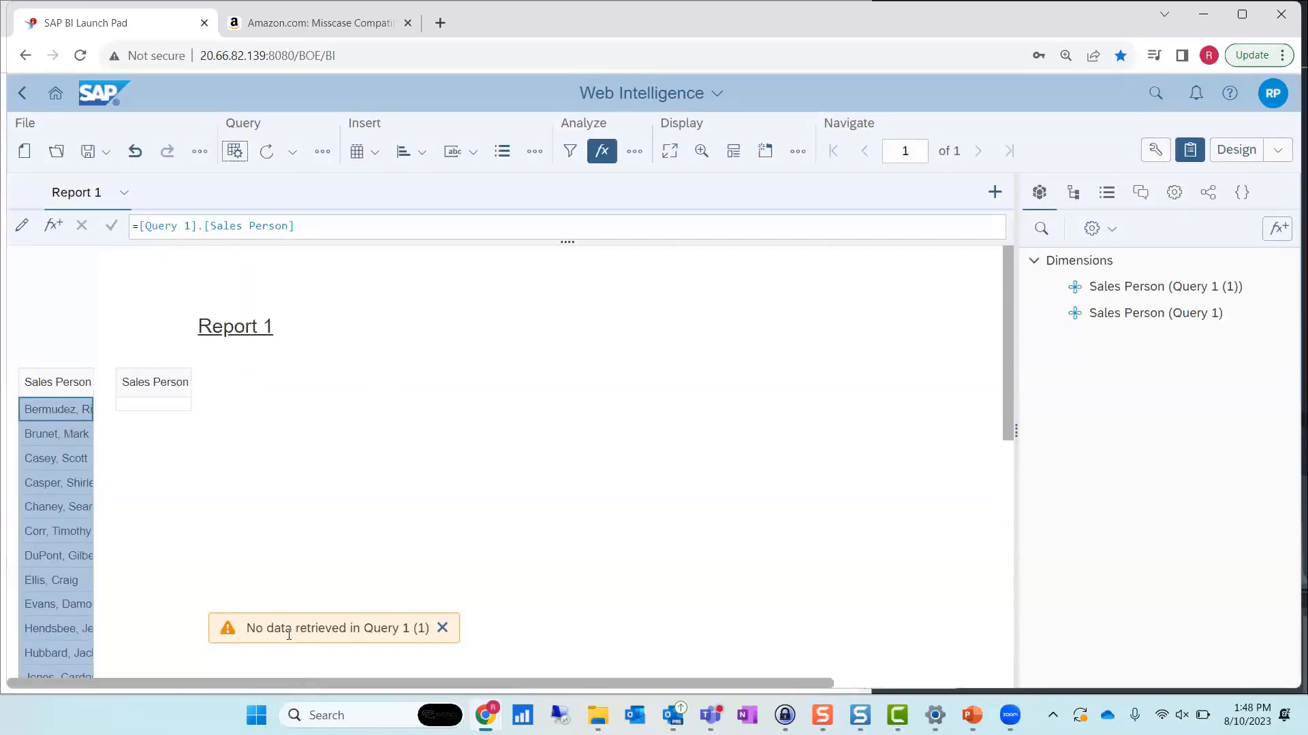
Reopen the document's queries for editing and duplicate Query 1 (1)
left_click(241, 152)
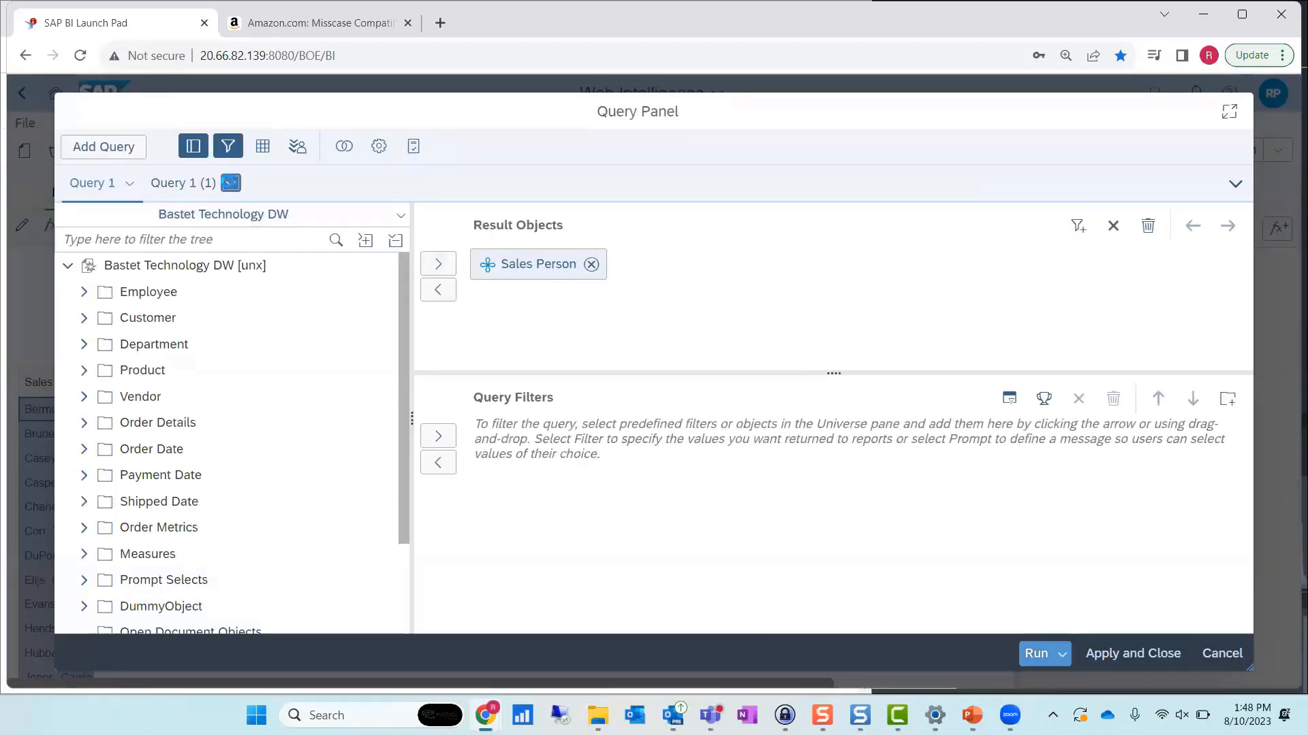
left_click(230, 183)
left_click(288, 275)
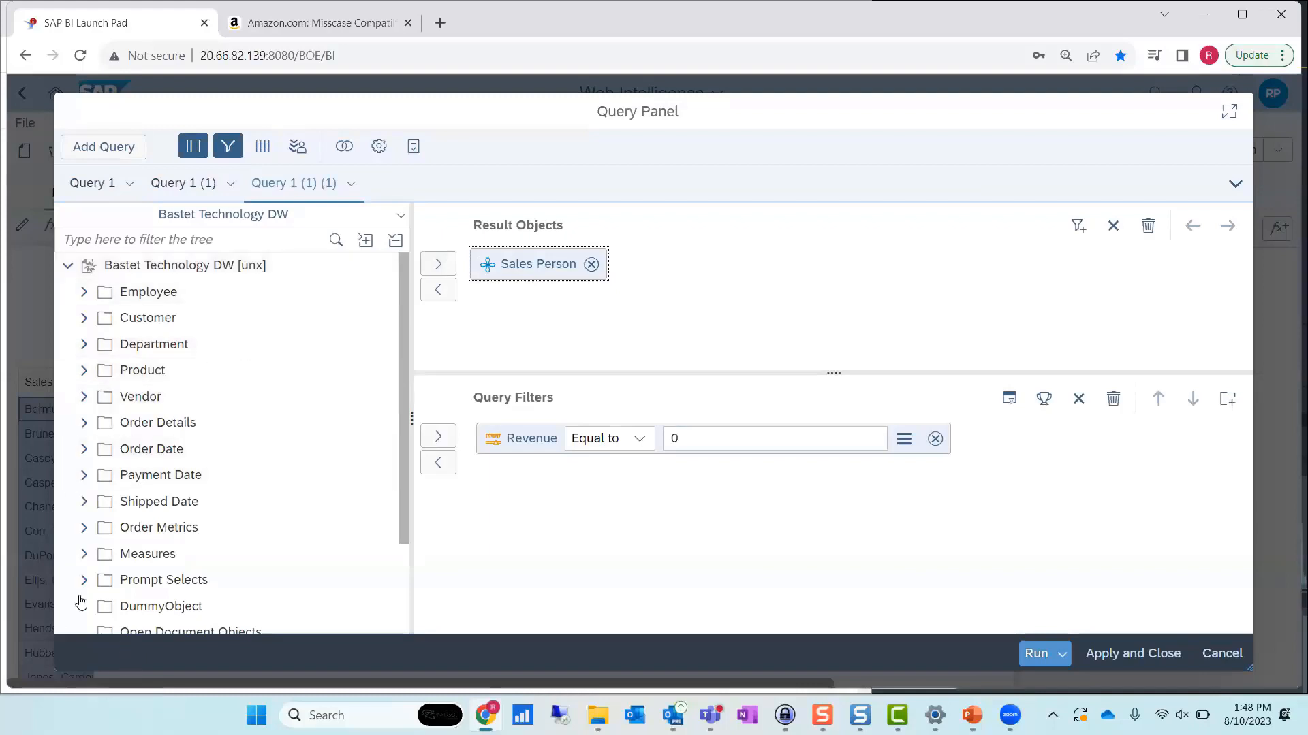
Add Revenue from the Measures folder to the new query's result objects and remove its Revenue filter
scroll(95, 456, "down", 2)
left_click(87, 442)
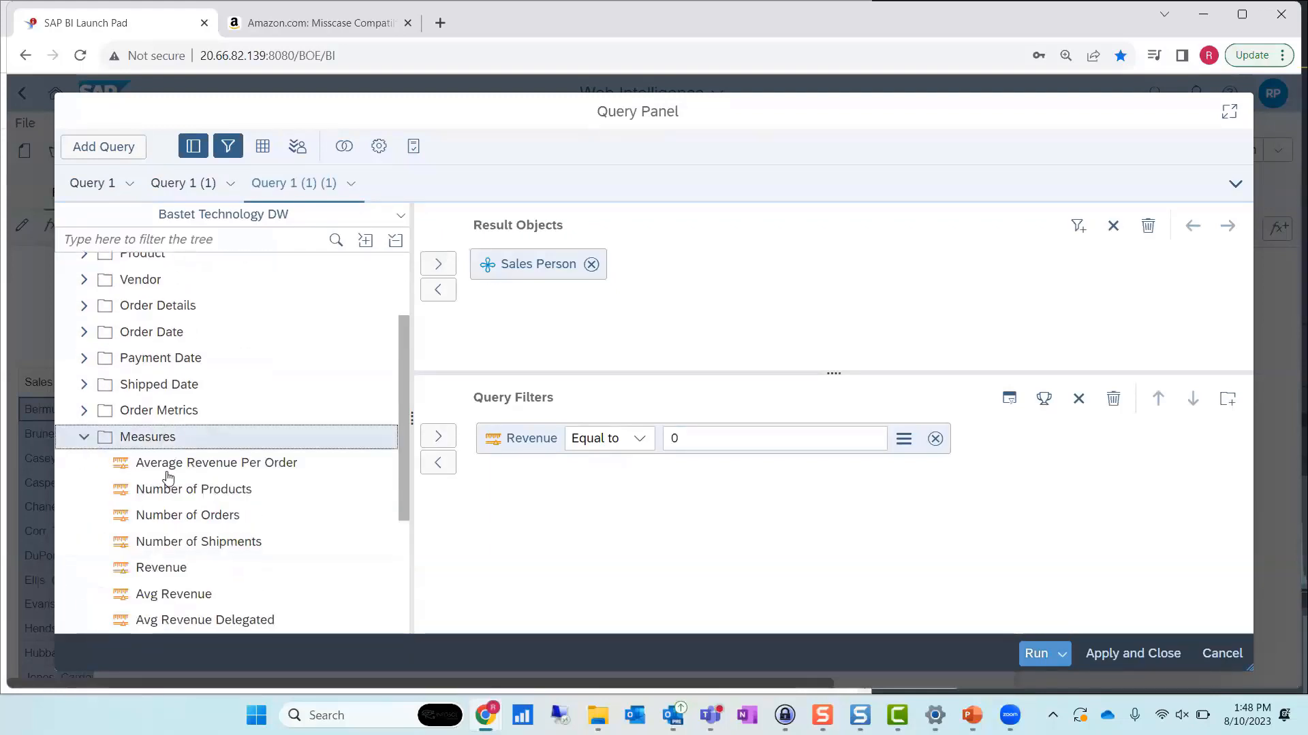
left_click_drag(180, 571, 715, 269)
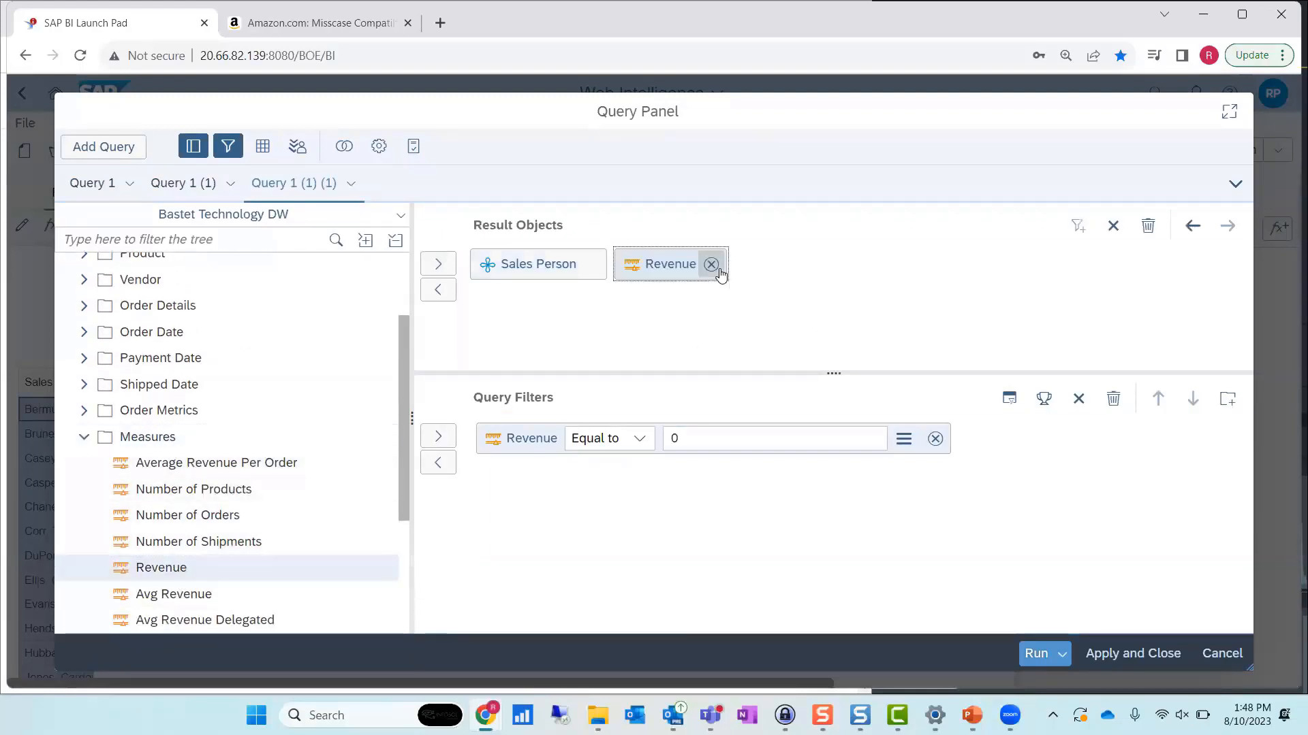
left_click_drag(502, 443, 306, 432)
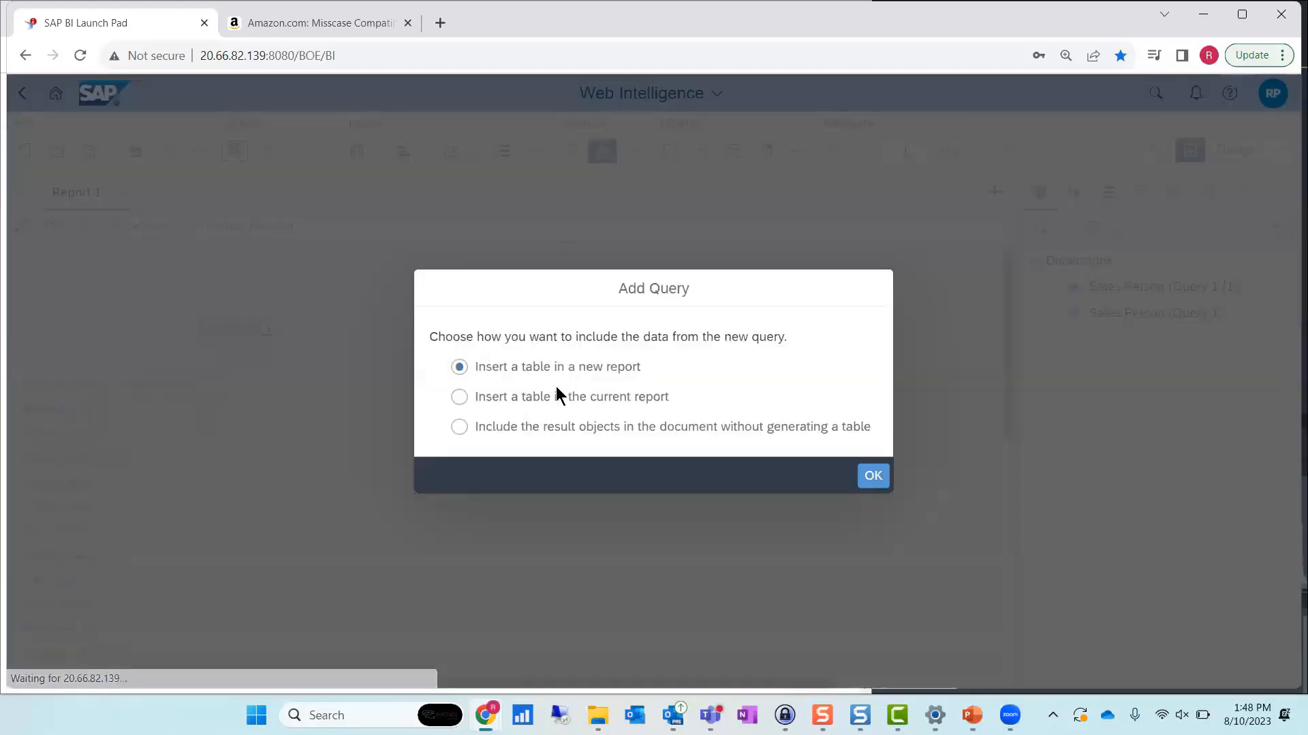
Run the queries, insert the Sales Person and Revenue results as a table in the current report, and review the tables
left_click(477, 396)
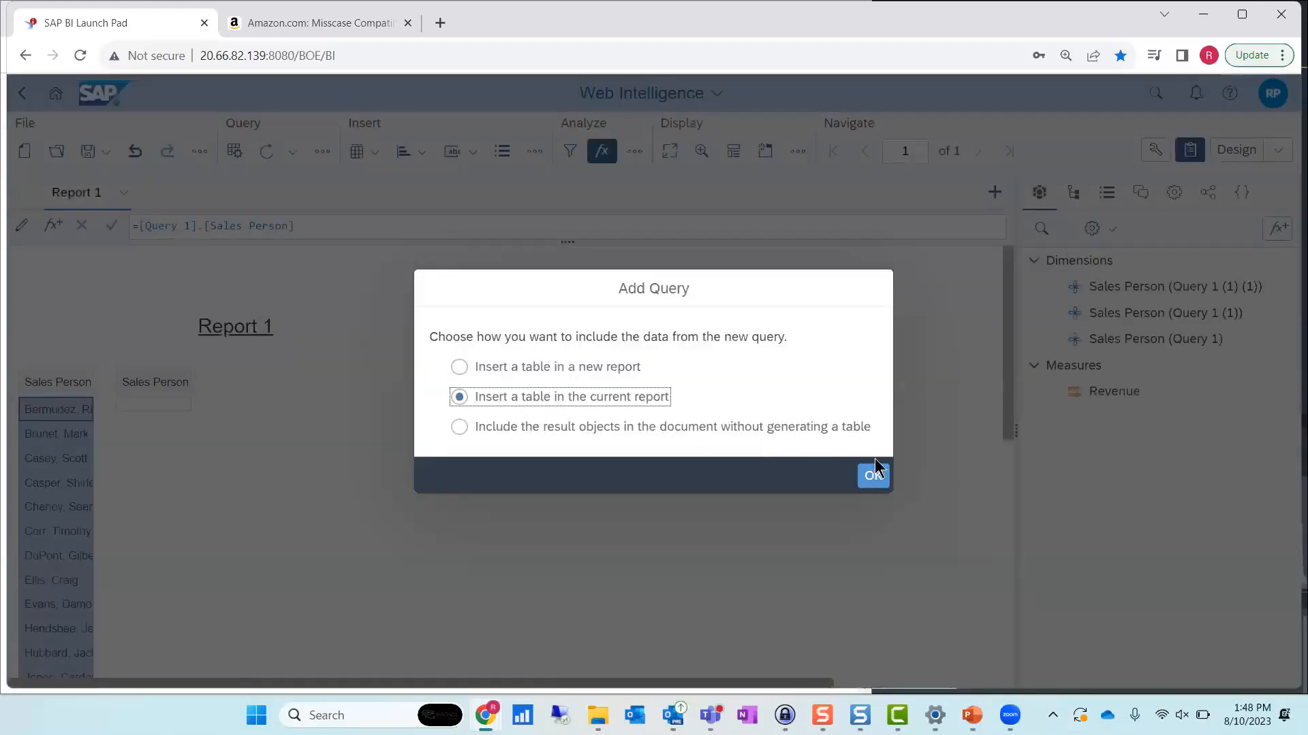
left_click(872, 475)
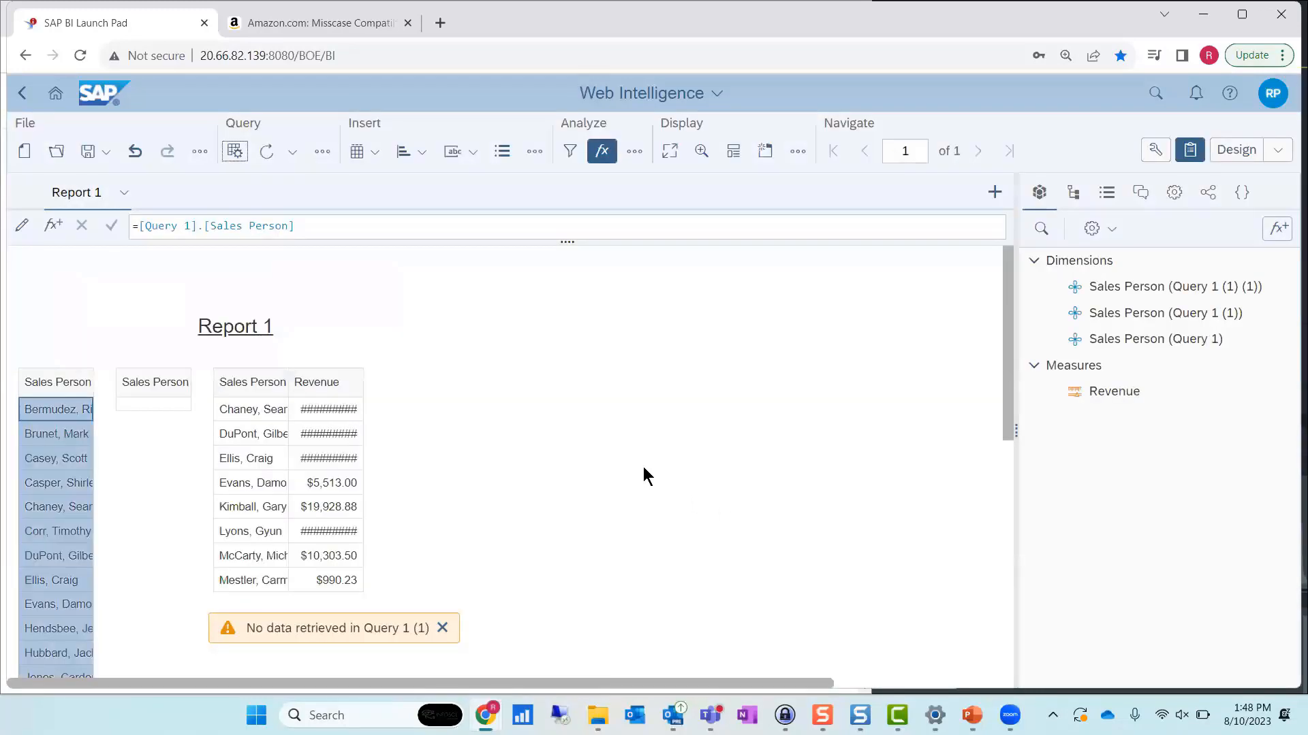
scroll(444, 455, "down", 2)
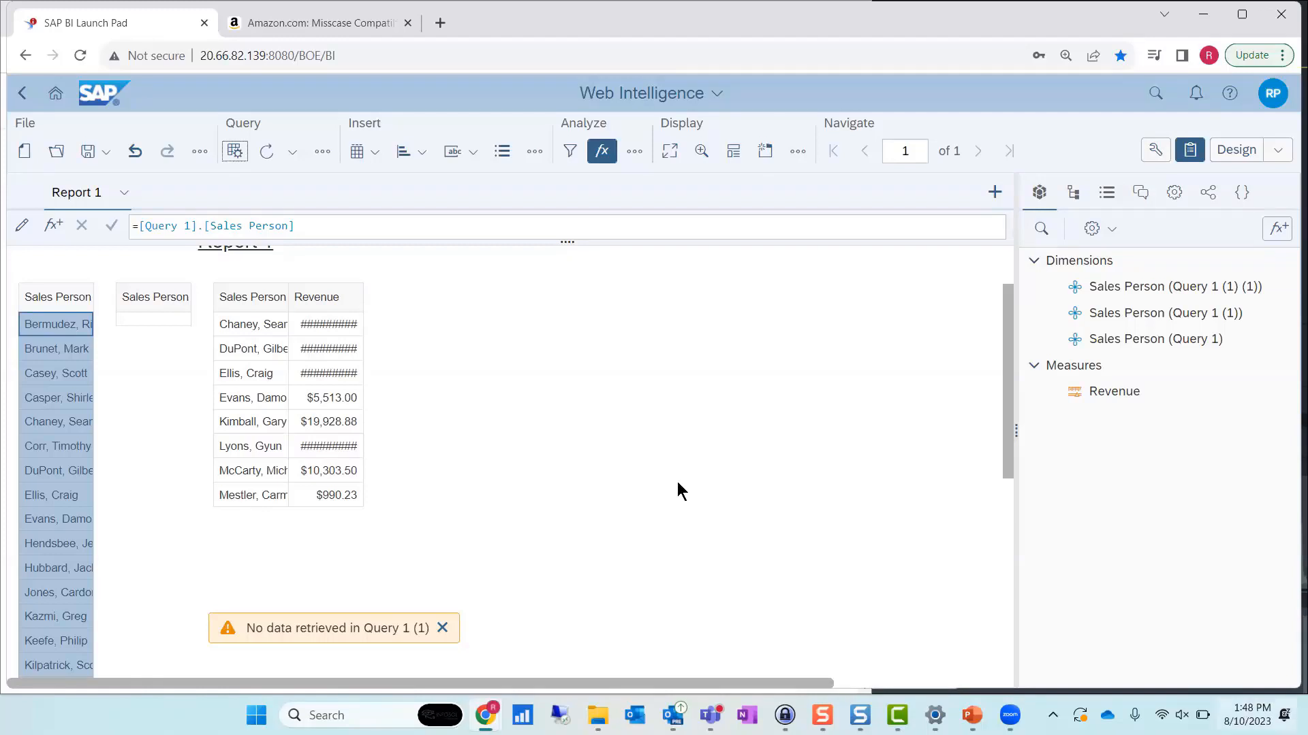
scroll(476, 378, "down", 4)
scroll(456, 401, "up", 6)
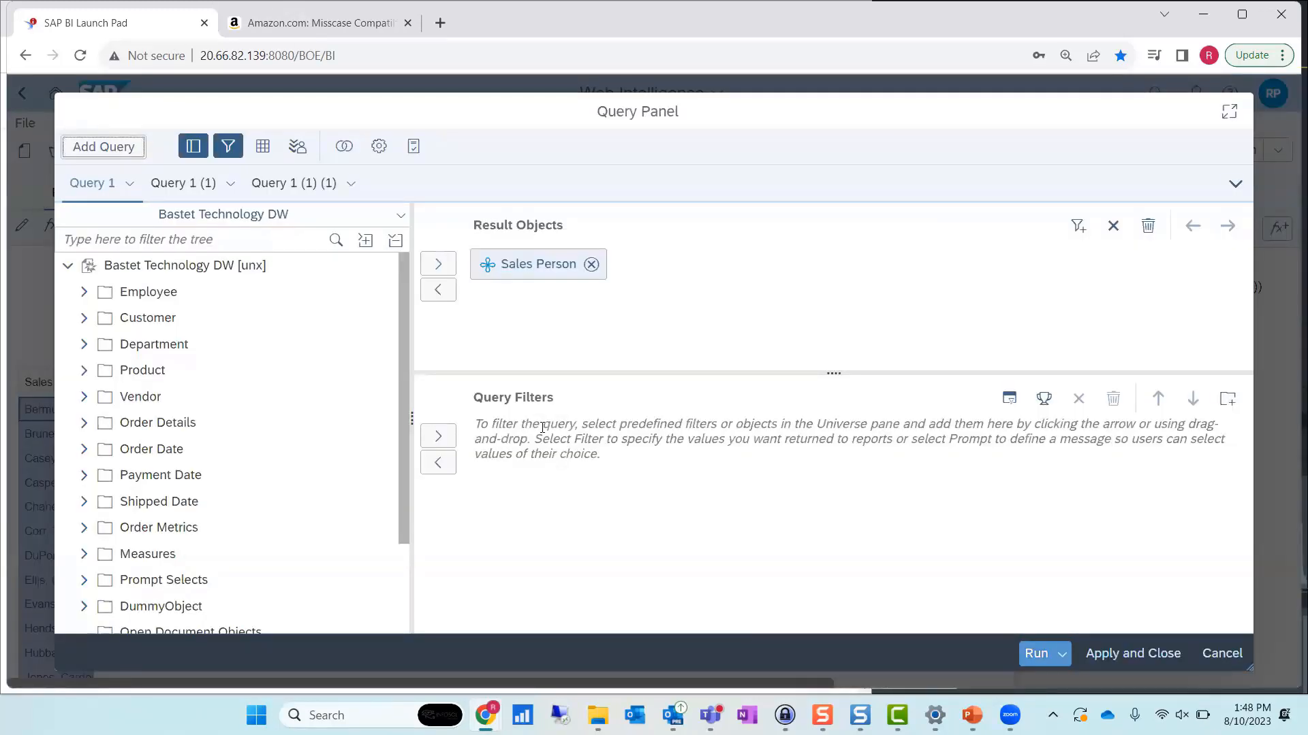
Duplicate Query 1 (1) (1) and remove Revenue from the copy's result objects
scroll(304, 453, "down", 3)
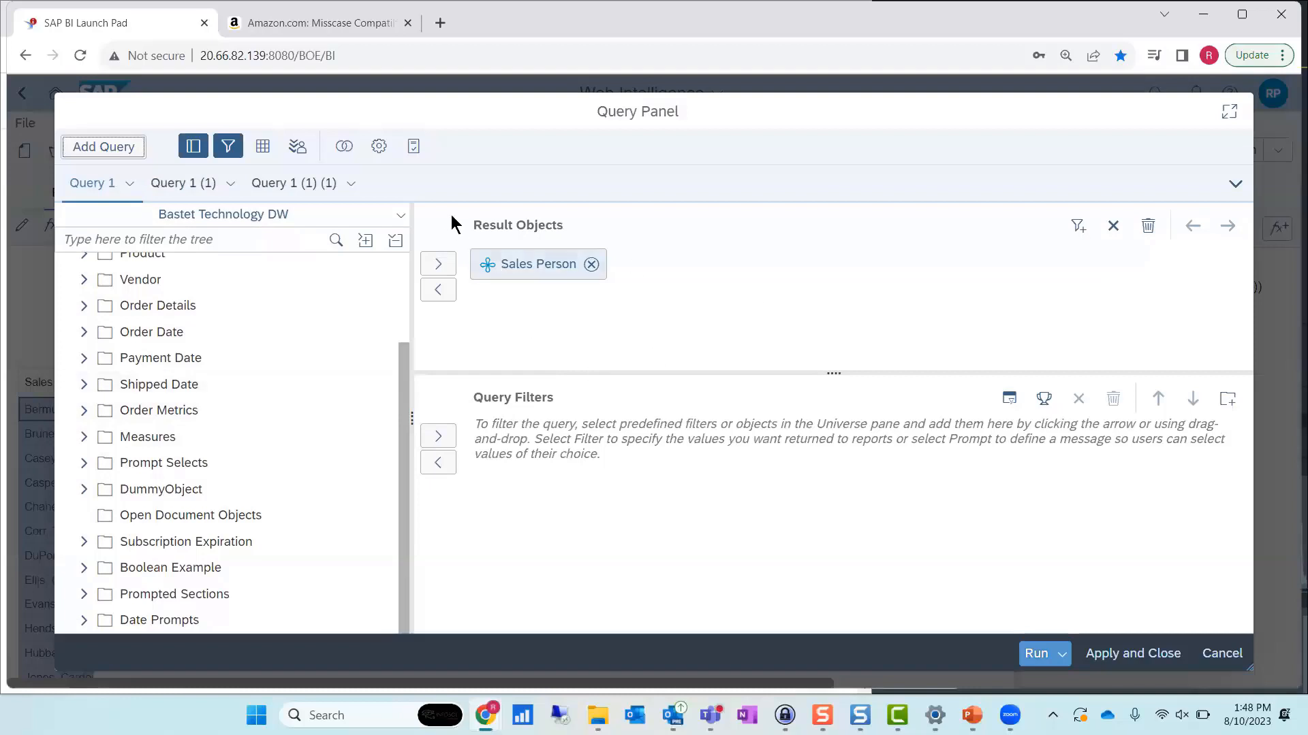
left_click(350, 183)
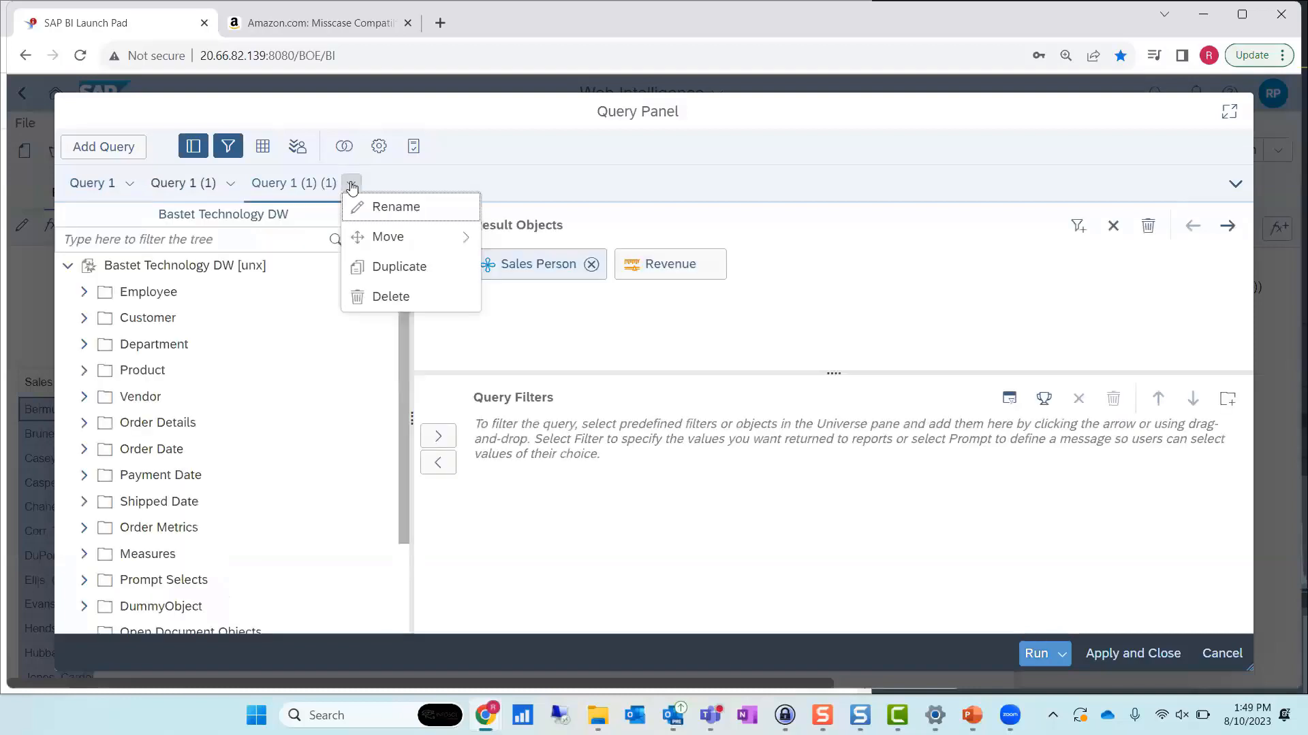
left_click(392, 267)
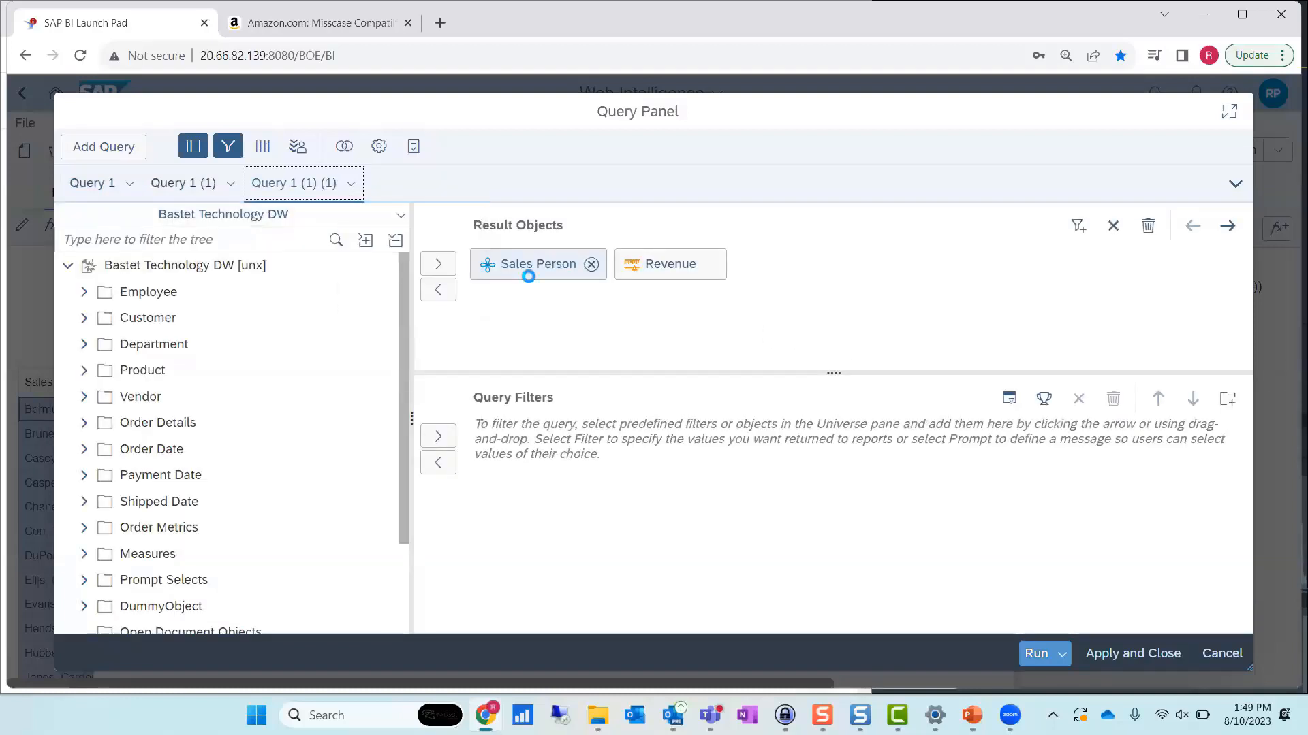
left_click(711, 264)
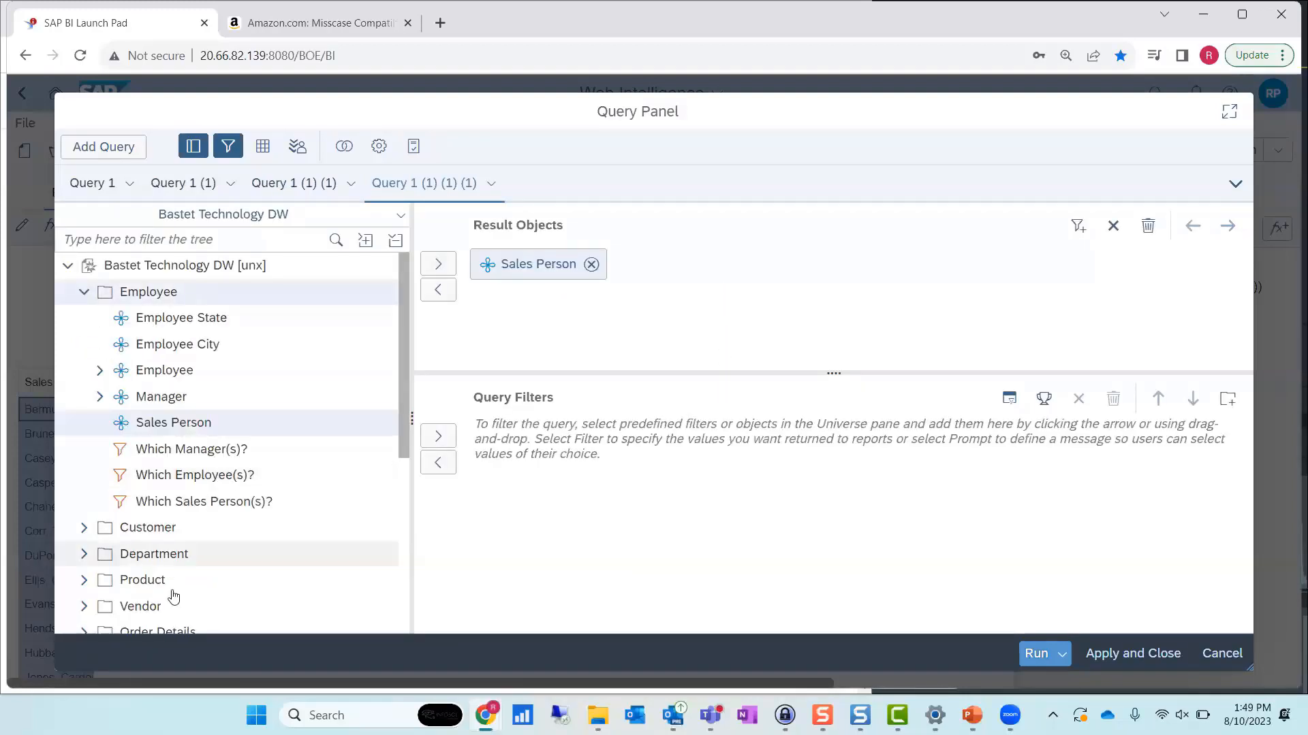
Try a combined query on the newest copy, switching its operator through intersection to minus, and discard the query changes
left_click(344, 146)
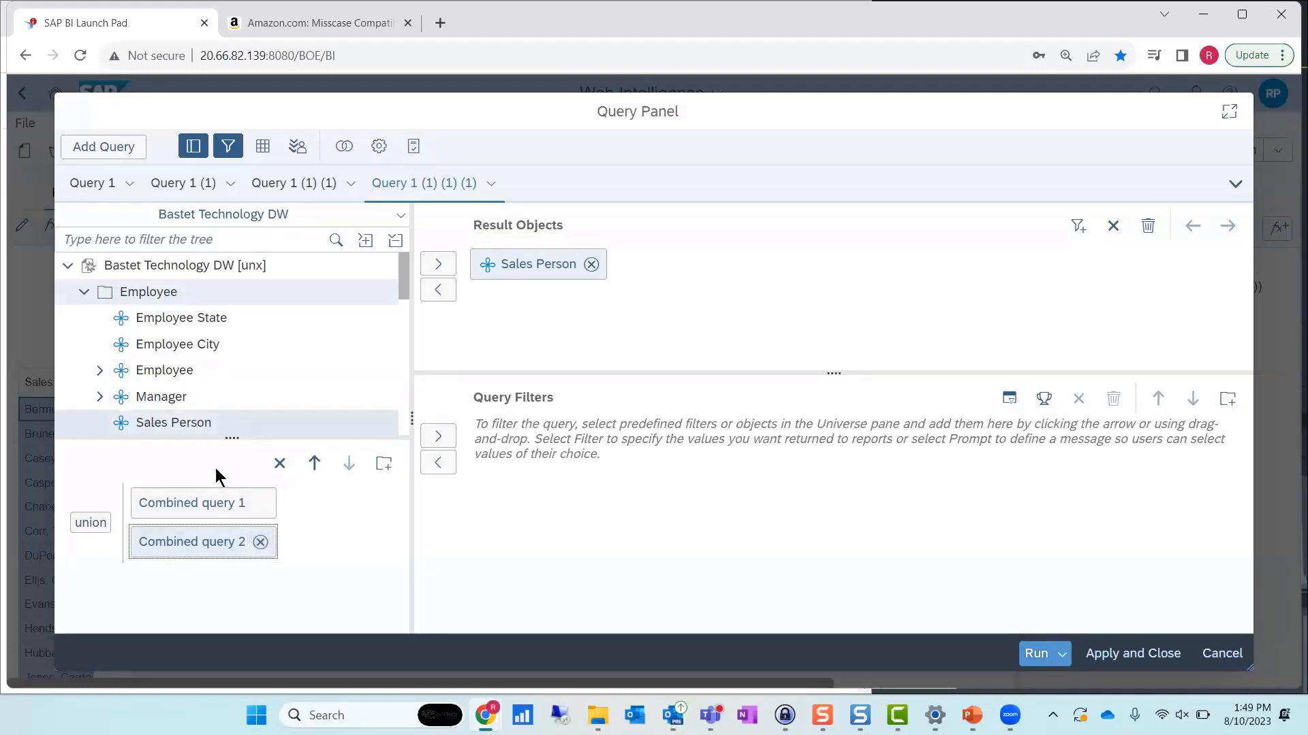
left_click(98, 529)
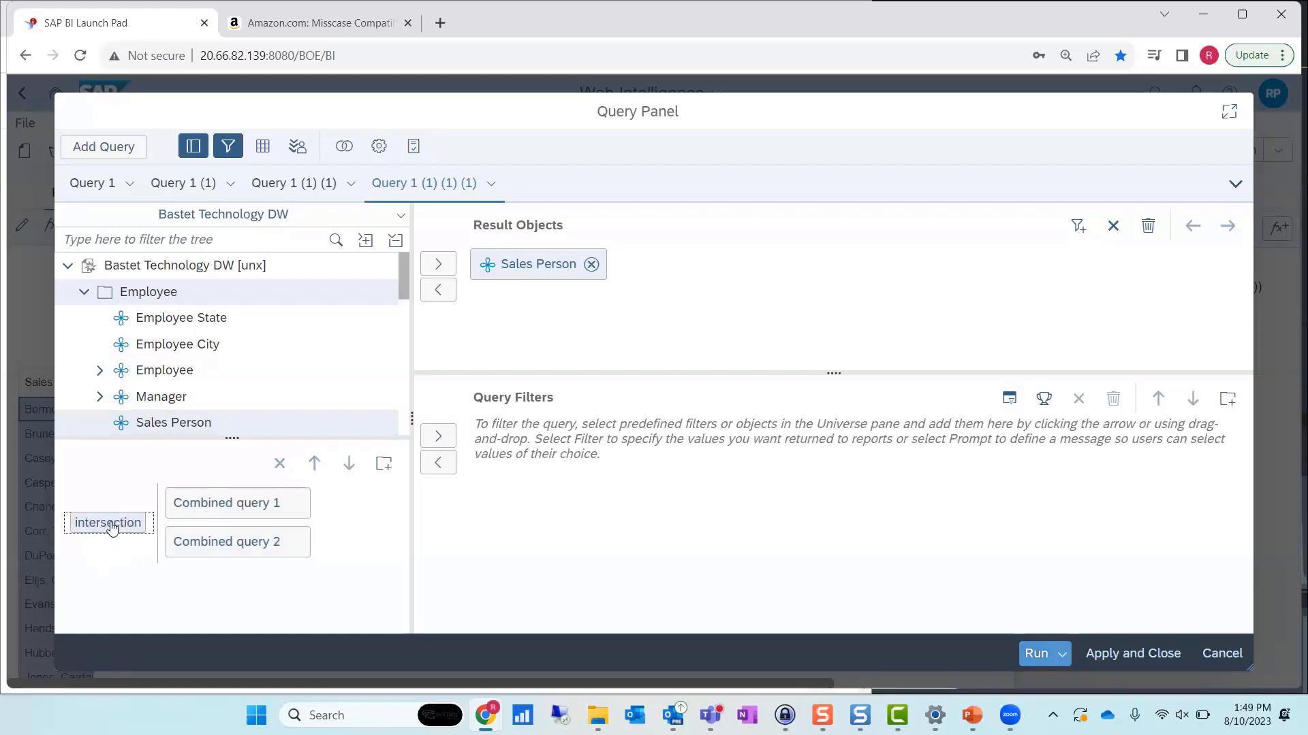
left_click(115, 530)
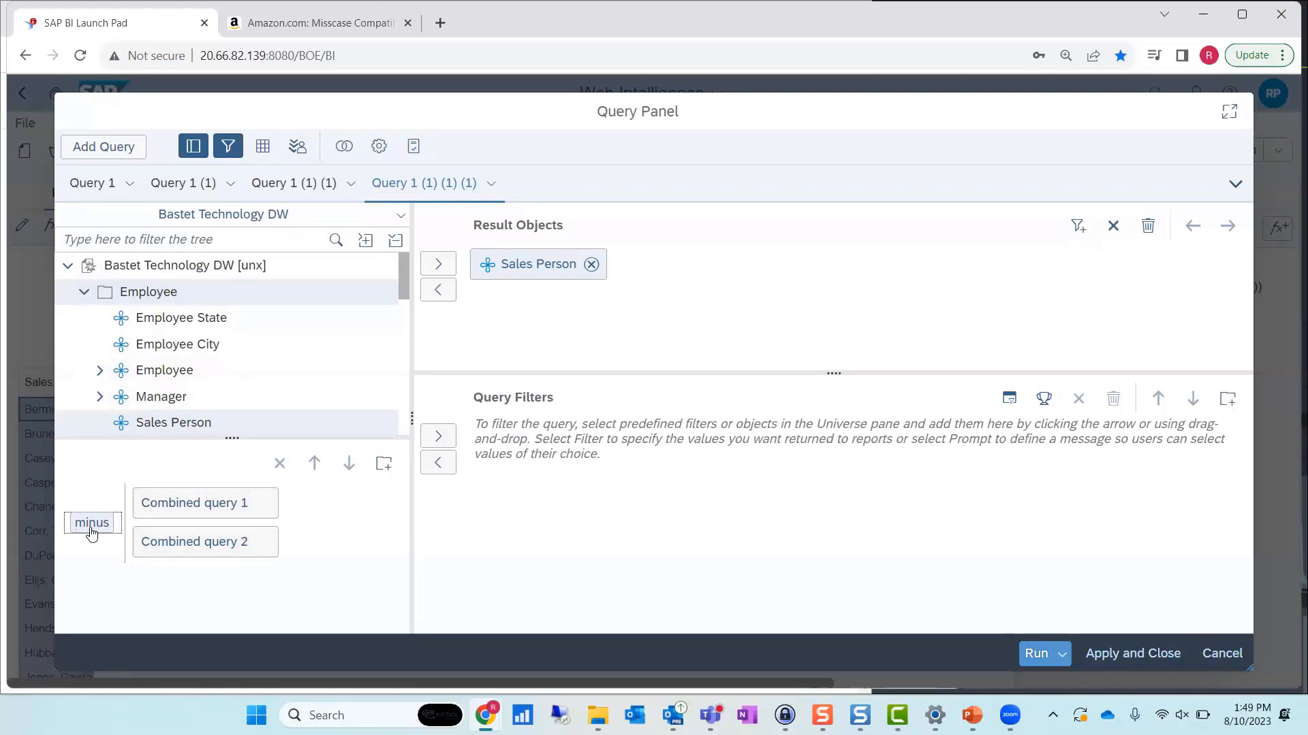
left_click(1221, 654)
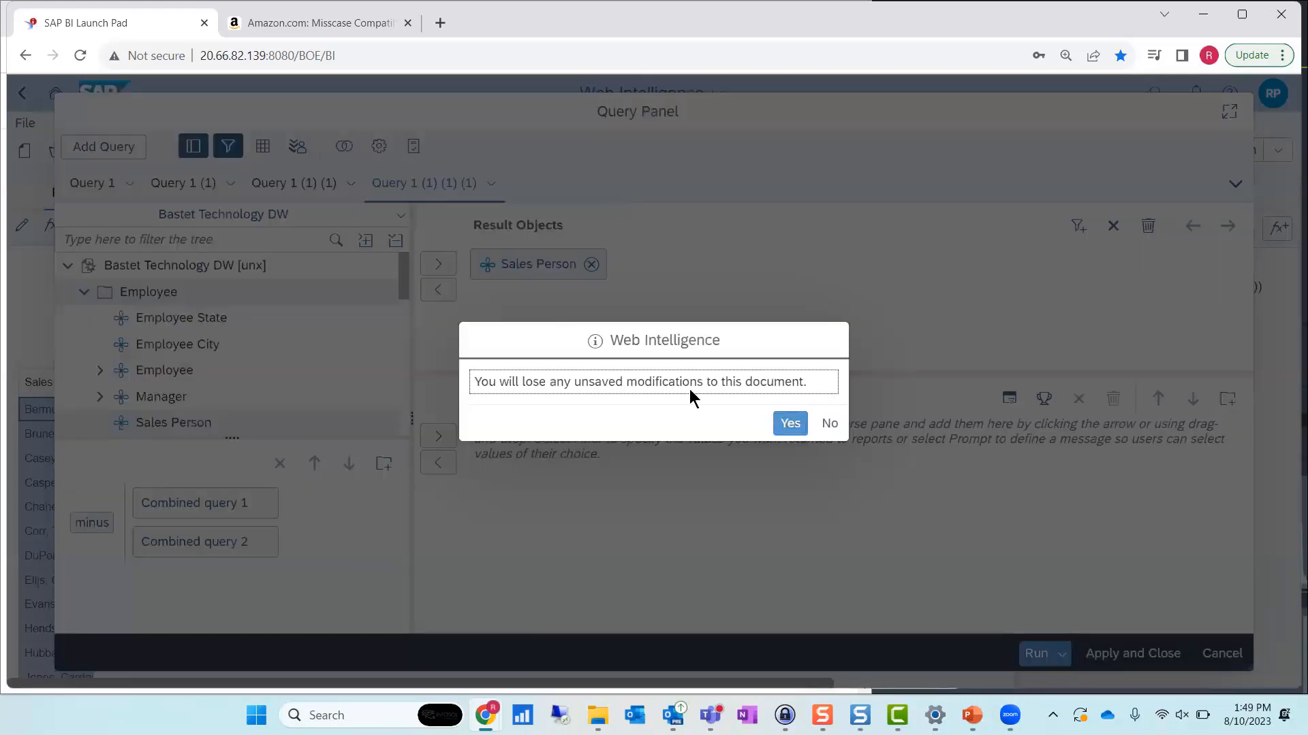
left_click(789, 423)
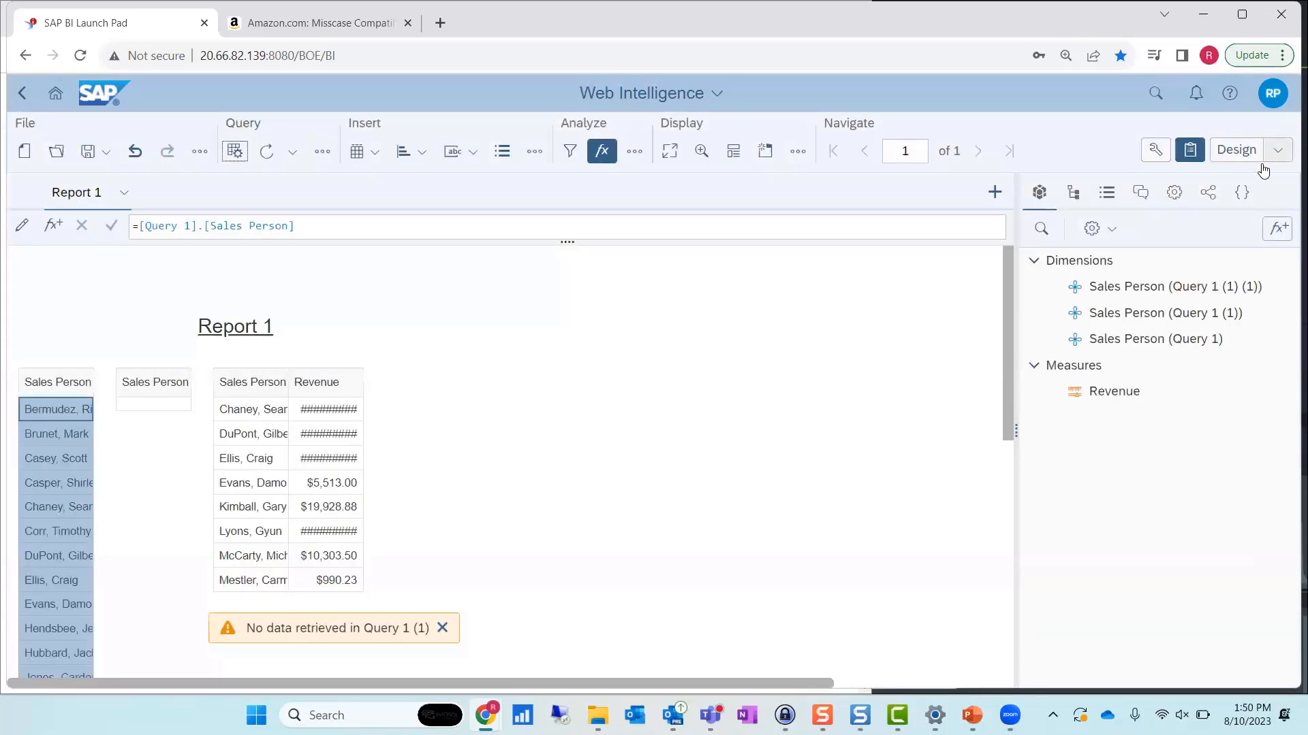
In Data mode, create a left-join cube from Query 1 and Query 1 (1) (1), keyed on Sales Person
left_click(1278, 151)
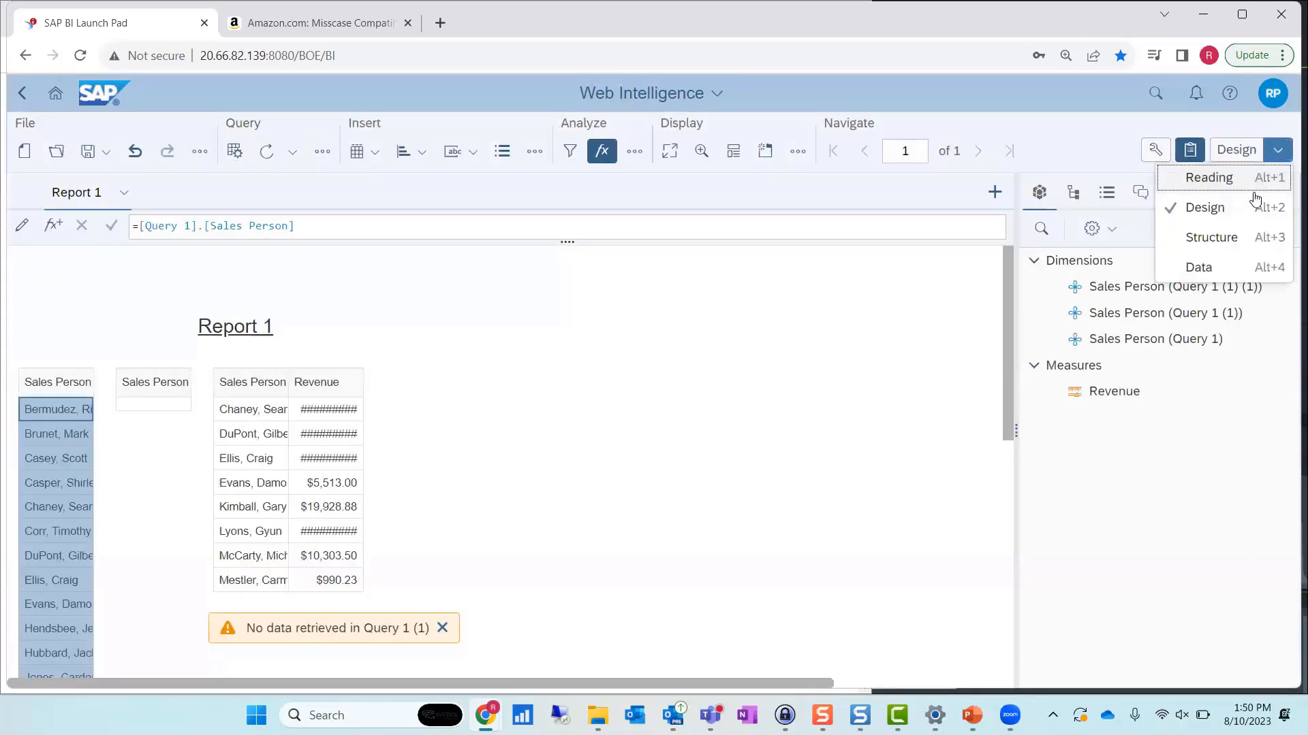
left_click(1218, 271)
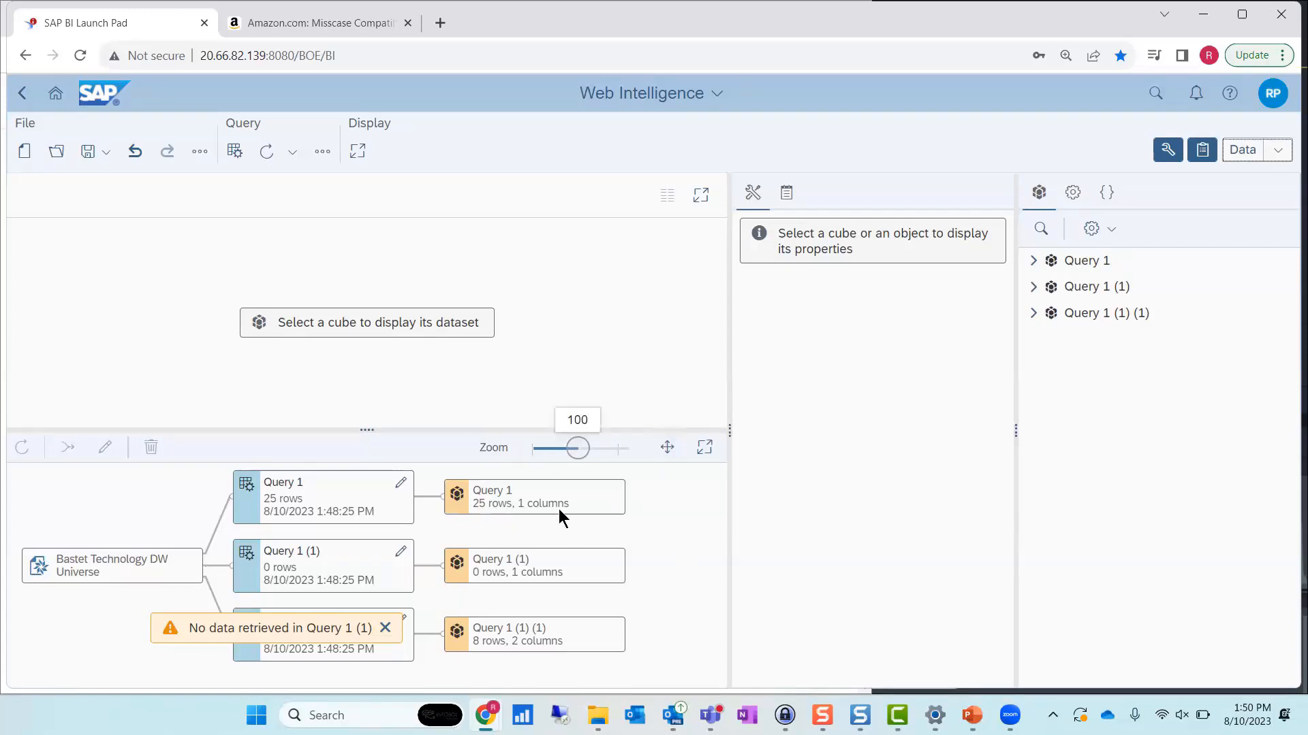
double_click(591, 499)
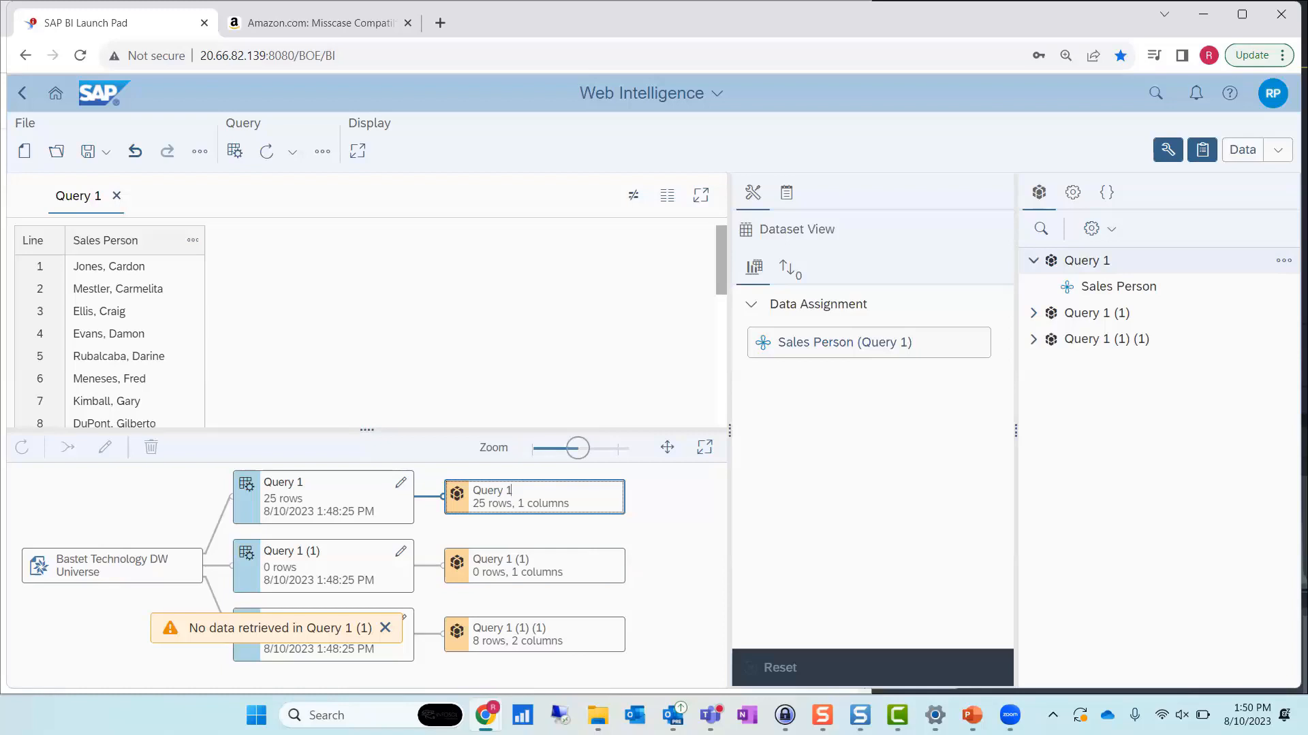
left_click(525, 633, "ctrl")
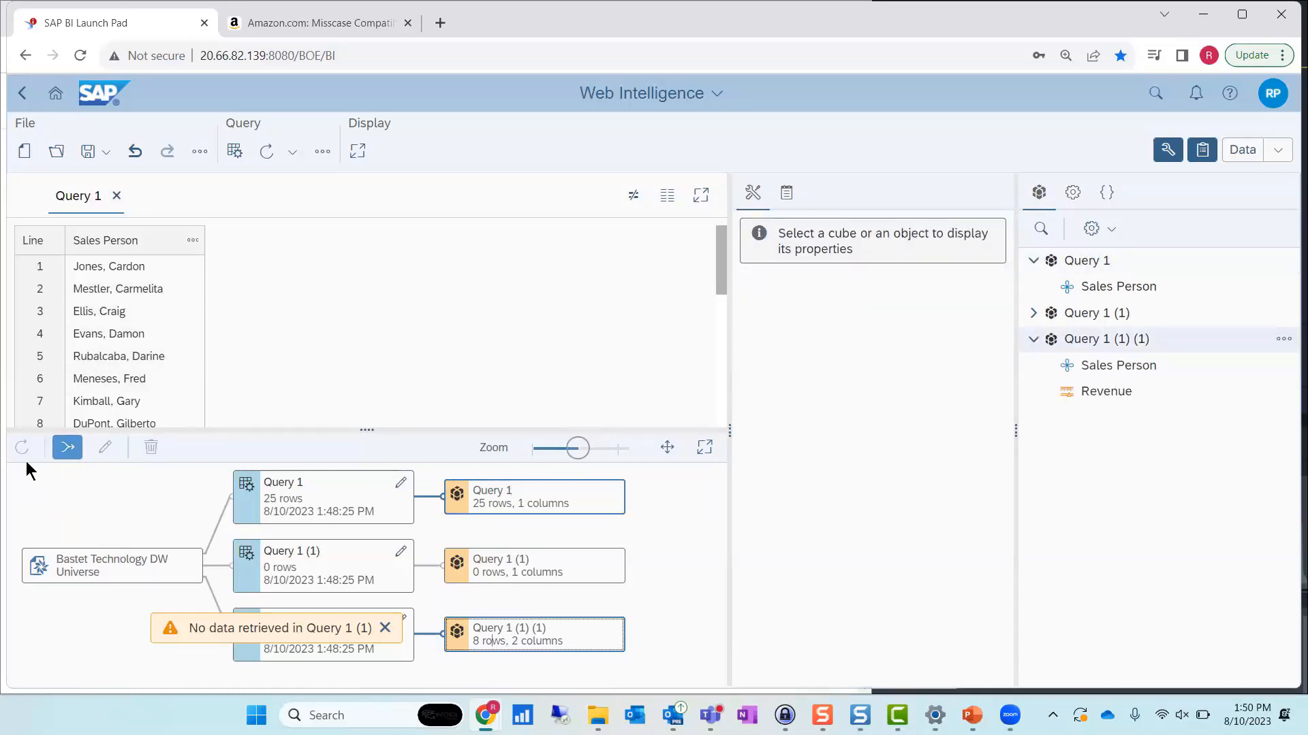
left_click(68, 446)
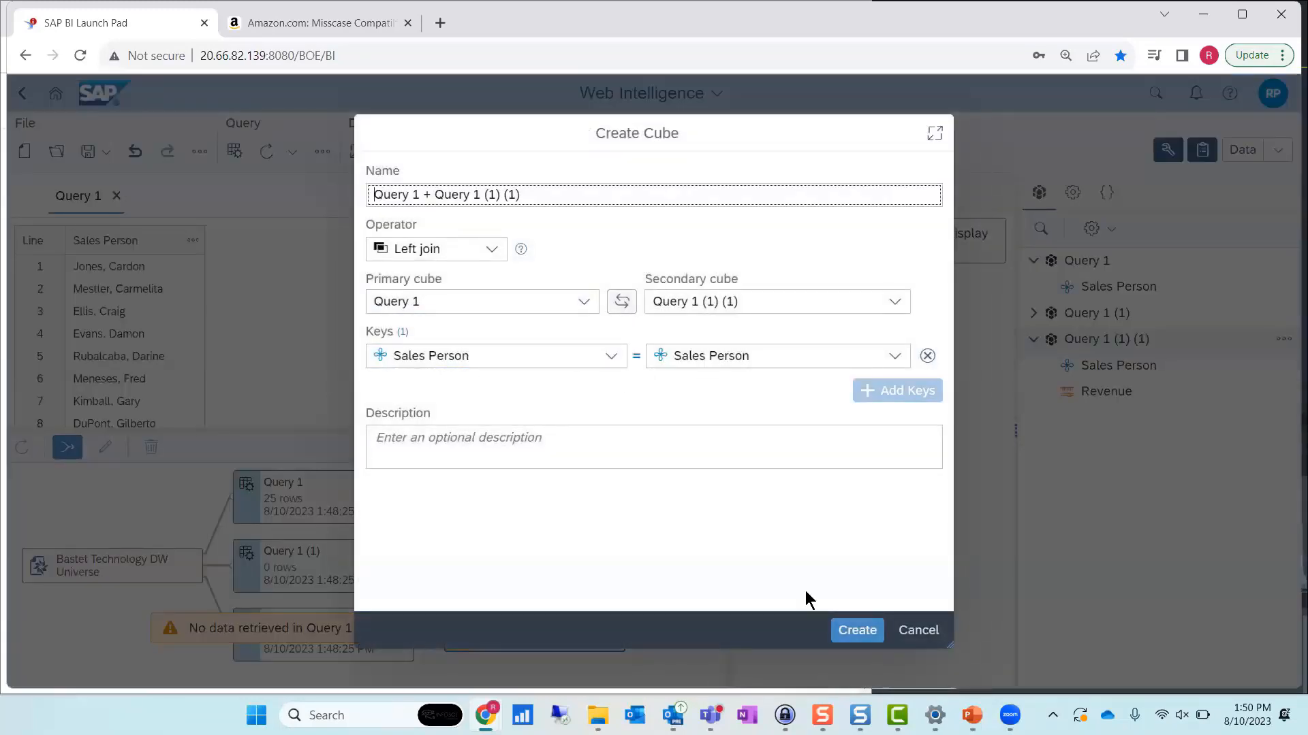
key("Return")
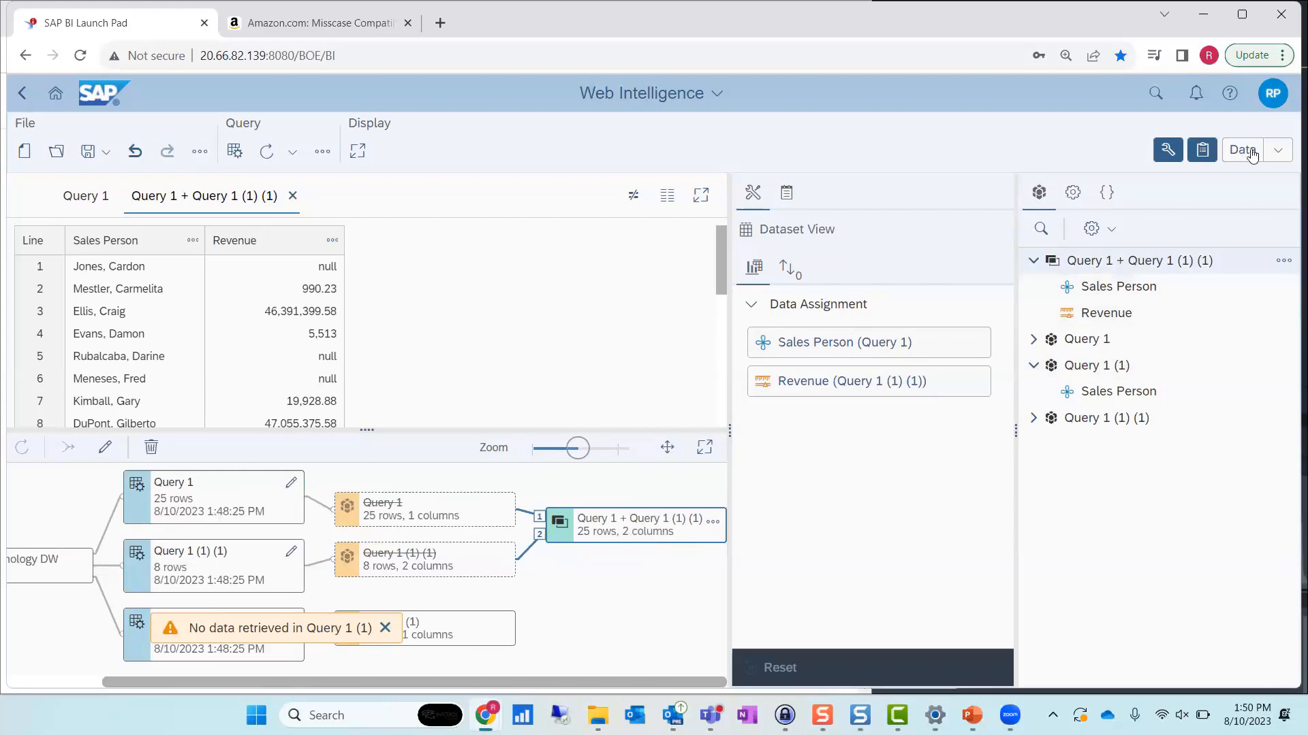
Return to Design mode and arrange the available objects by query
left_click(1280, 156)
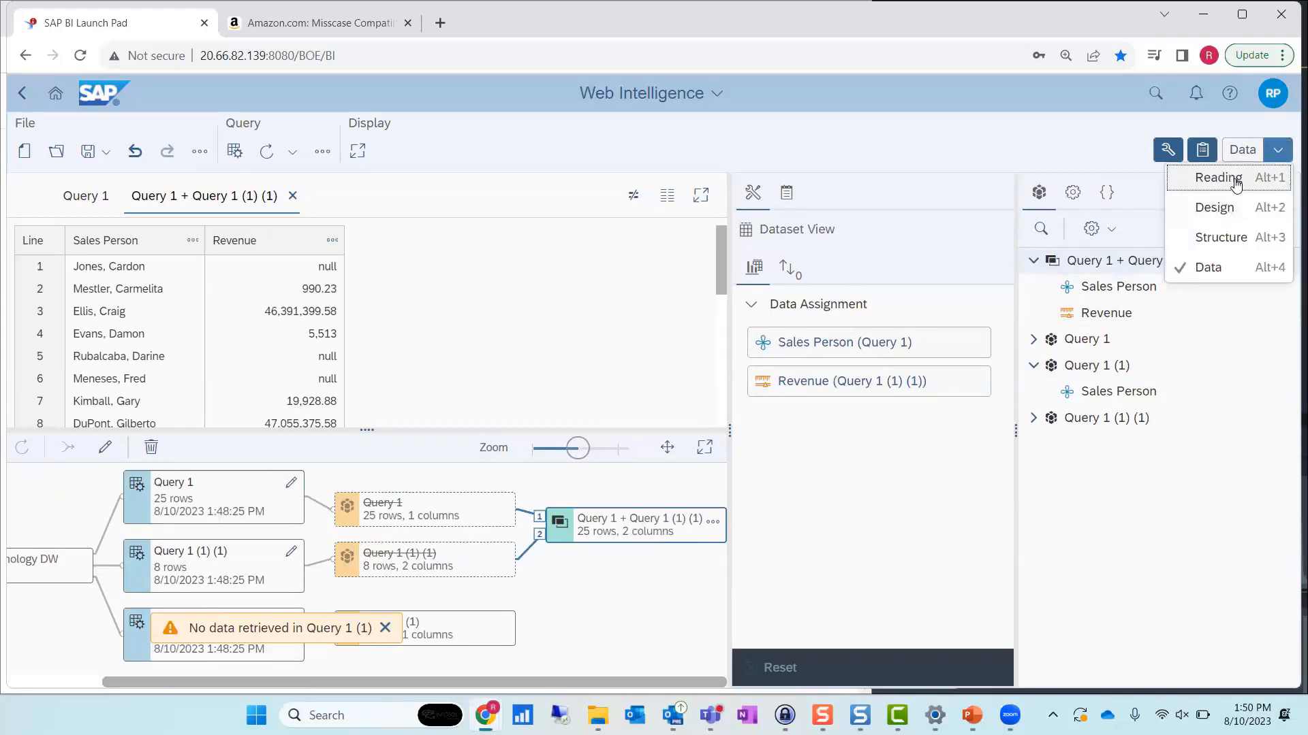
left_click(1219, 204)
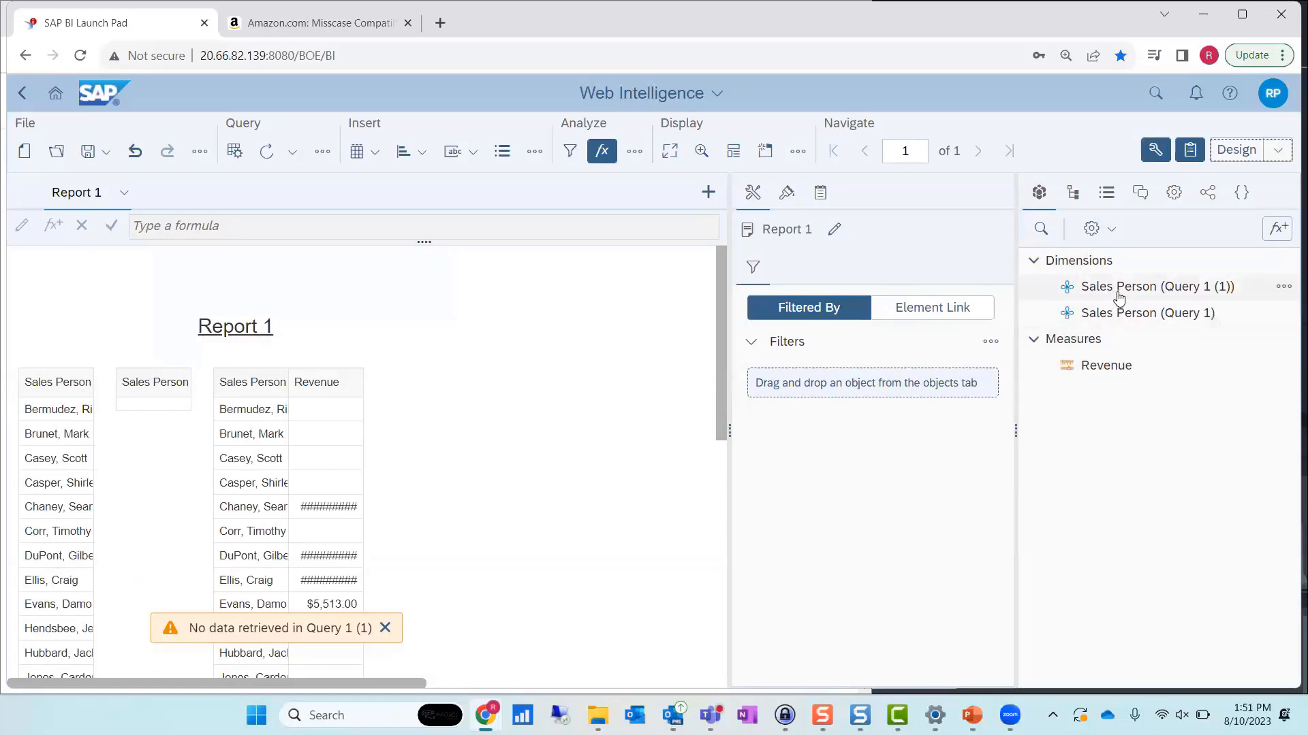
left_click(1094, 228)
left_click(1178, 315)
Insert a table of Sales Person and Revenue from the joined cube beside the existing tables and autofit its Revenue column
left_click(1136, 288)
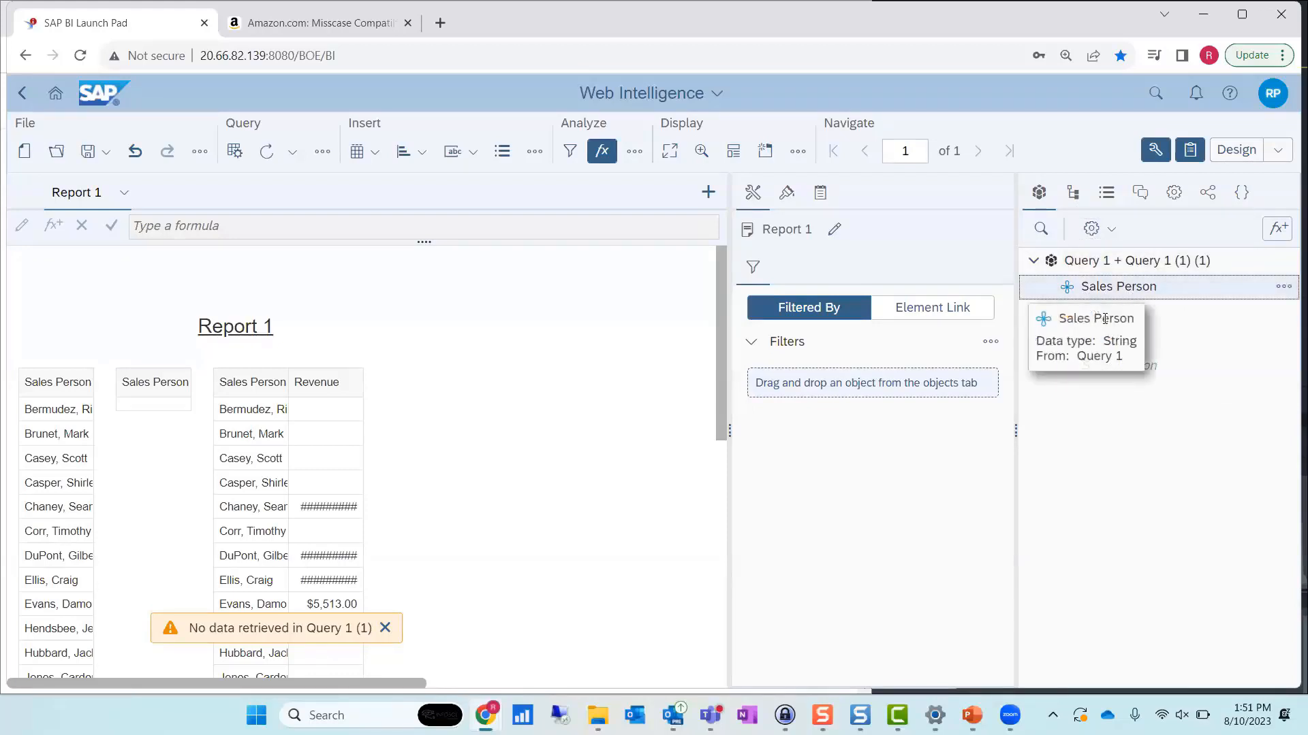
left_click(1104, 312)
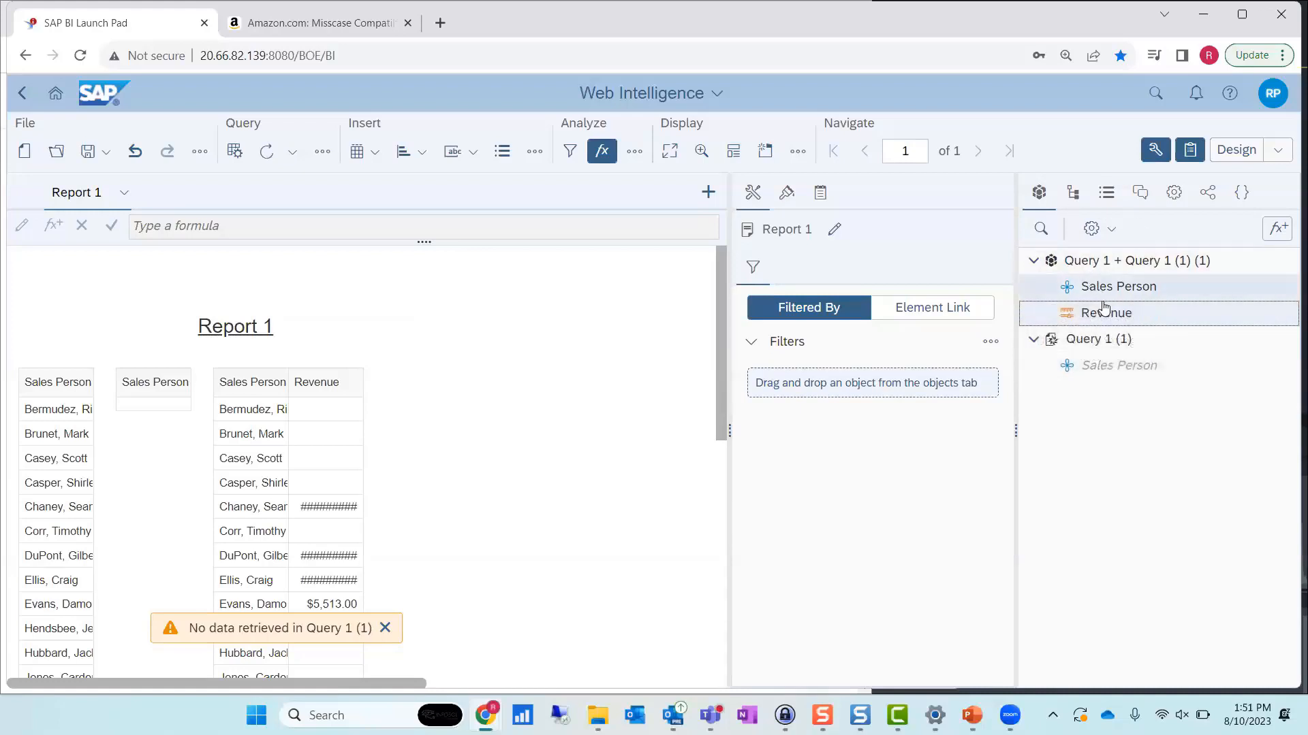
left_click_drag(1105, 292, 461, 370)
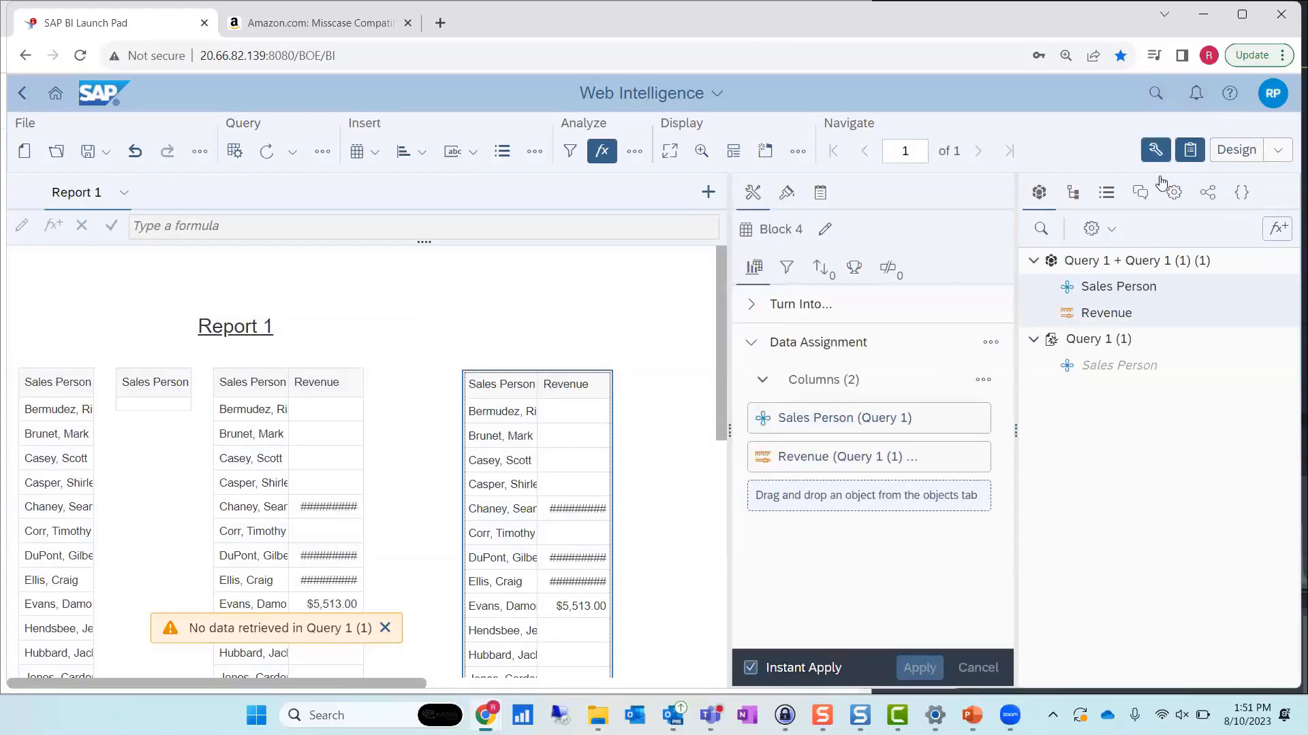
left_click_drag(111, 679, 216, 714)
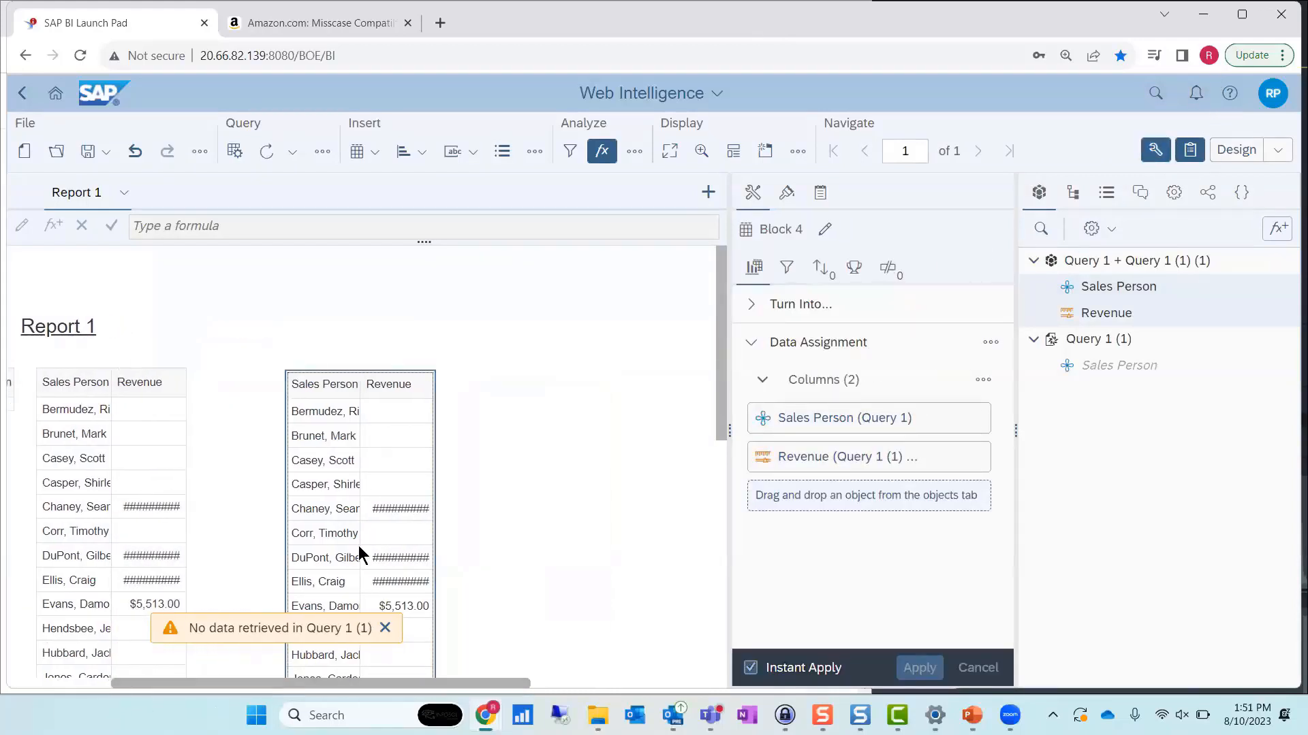
left_click(427, 508)
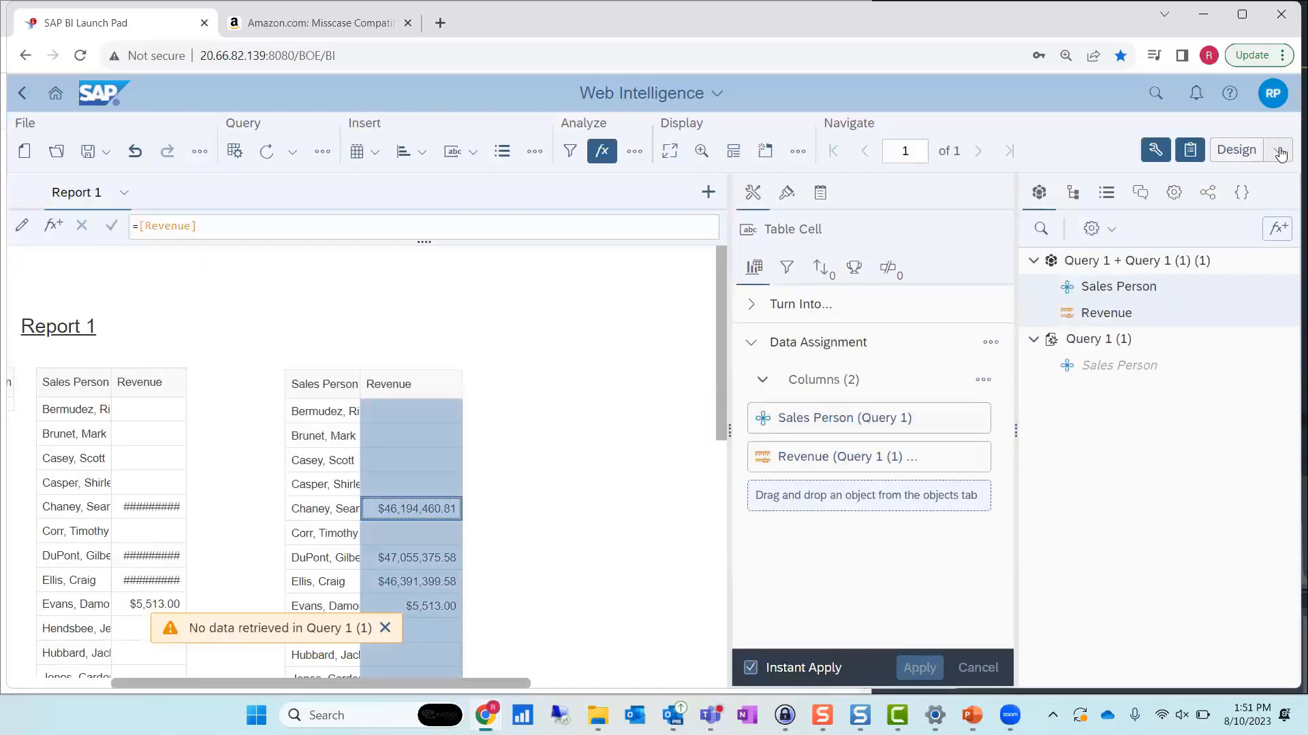
Examine all rows of the joined cube in Data mode, including those with null revenue, and return to Design mode
left_click(1280, 154)
left_click(1219, 267)
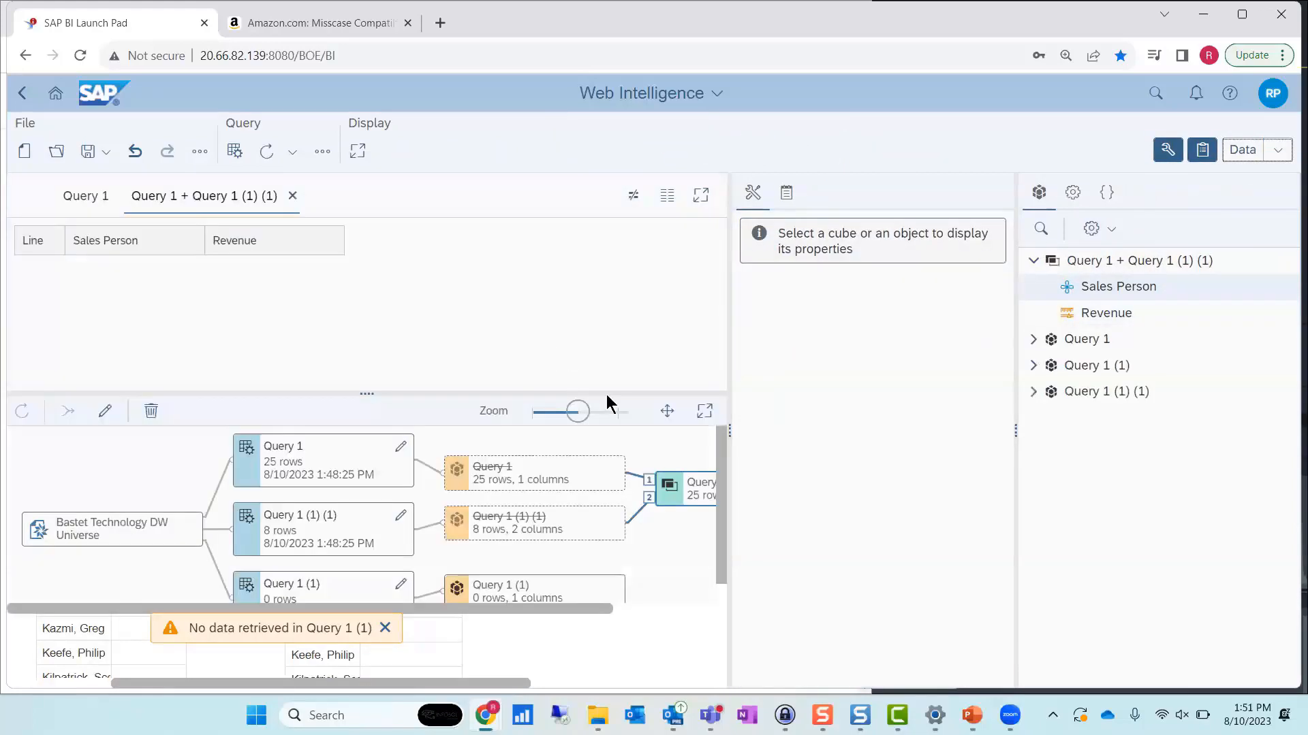
left_click(703, 536)
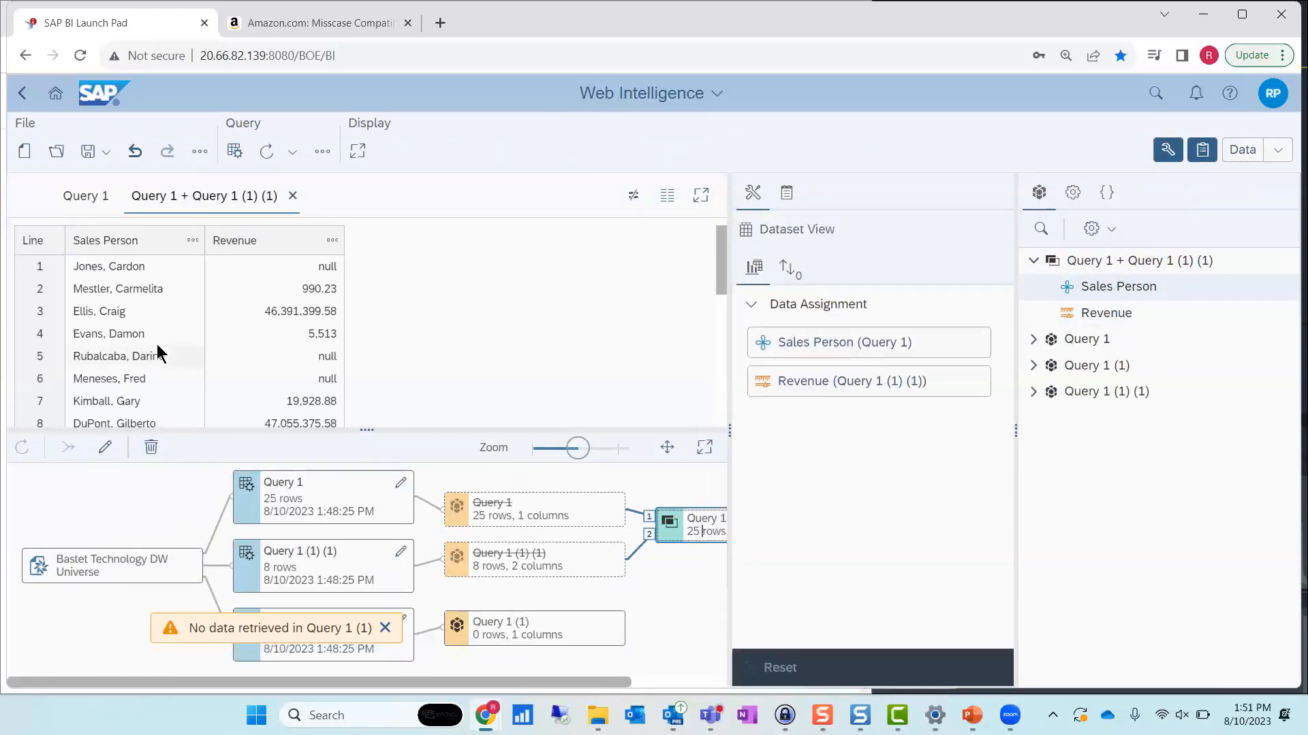
left_click_drag(366, 432, 398, 708)
left_click_drag(300, 503, 316, 602)
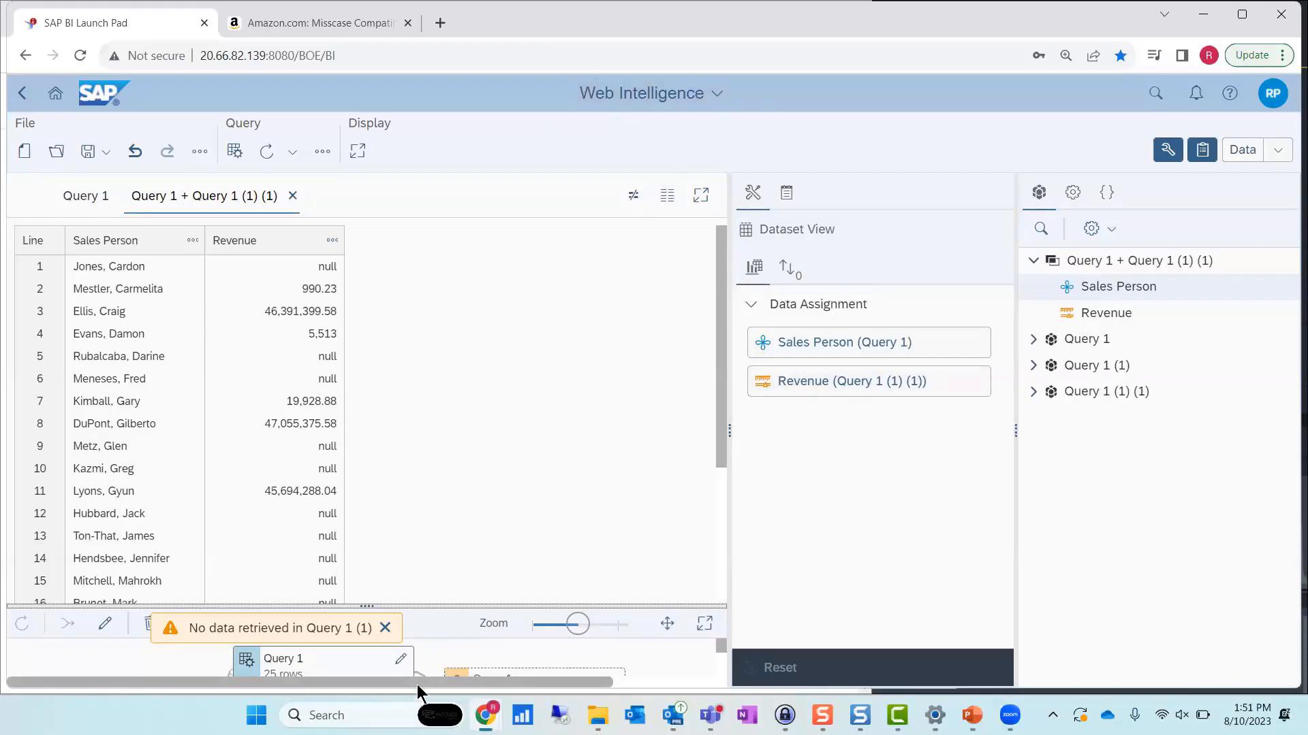
left_click_drag(417, 682, 525, 701)
scroll(508, 468, "down", 5)
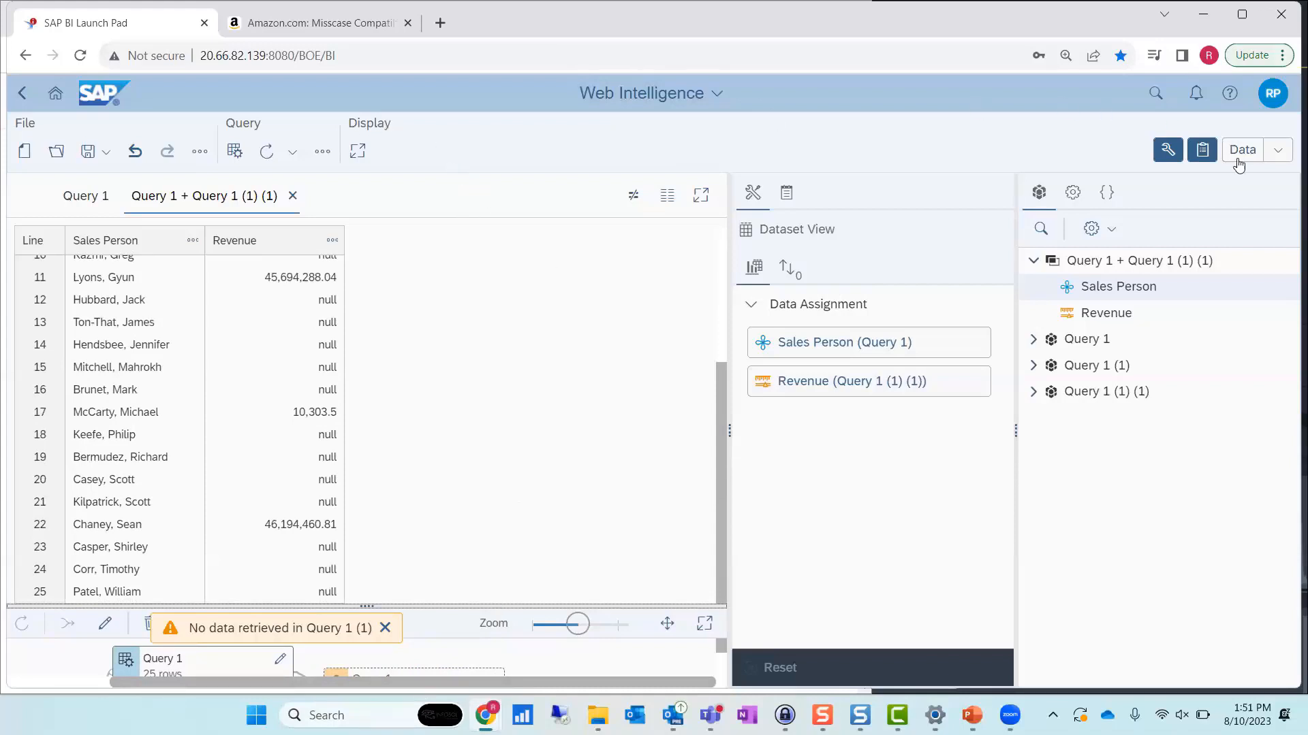
left_click(1274, 158)
left_click(1214, 207)
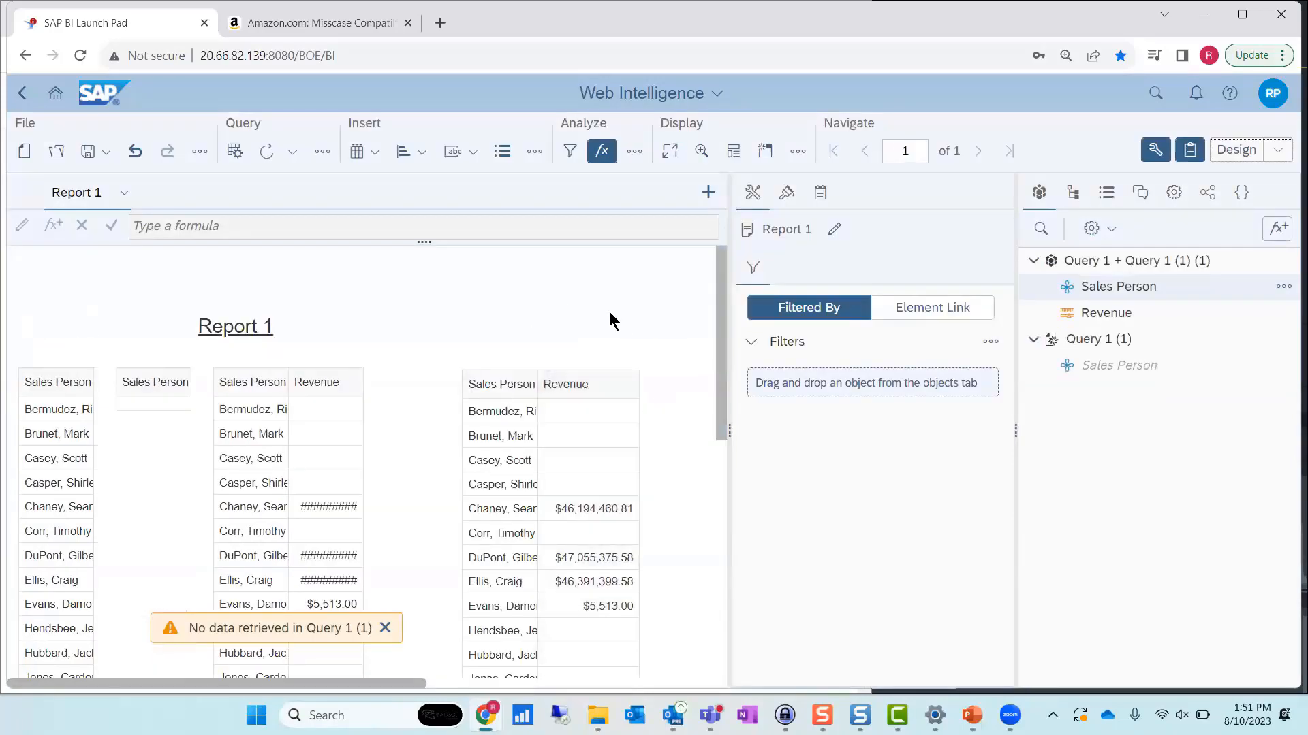
Filter the new joined-cube table on Revenue with the Is Null operator
mouse_move(585, 334)
left_mouse_down()
mouse_move(634, 464)
mouse_move(621, 444)
left_mouse_up()
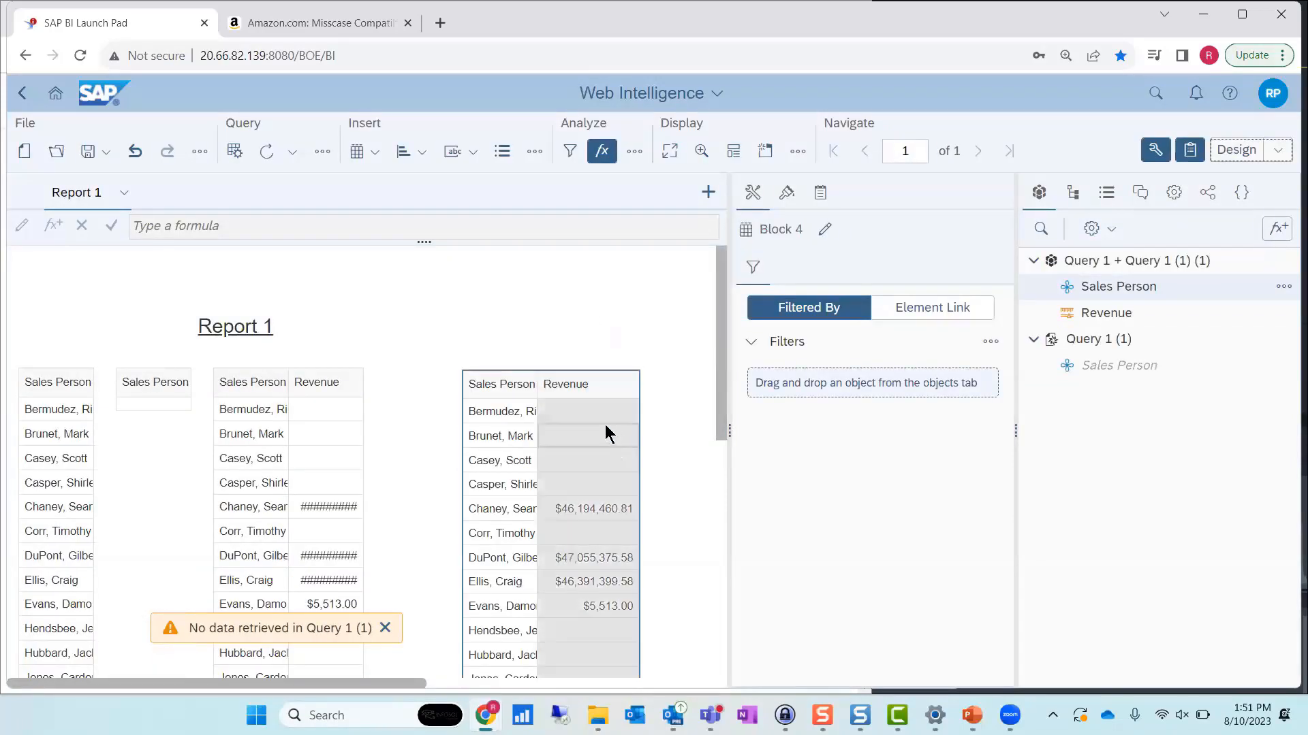
left_click(786, 267)
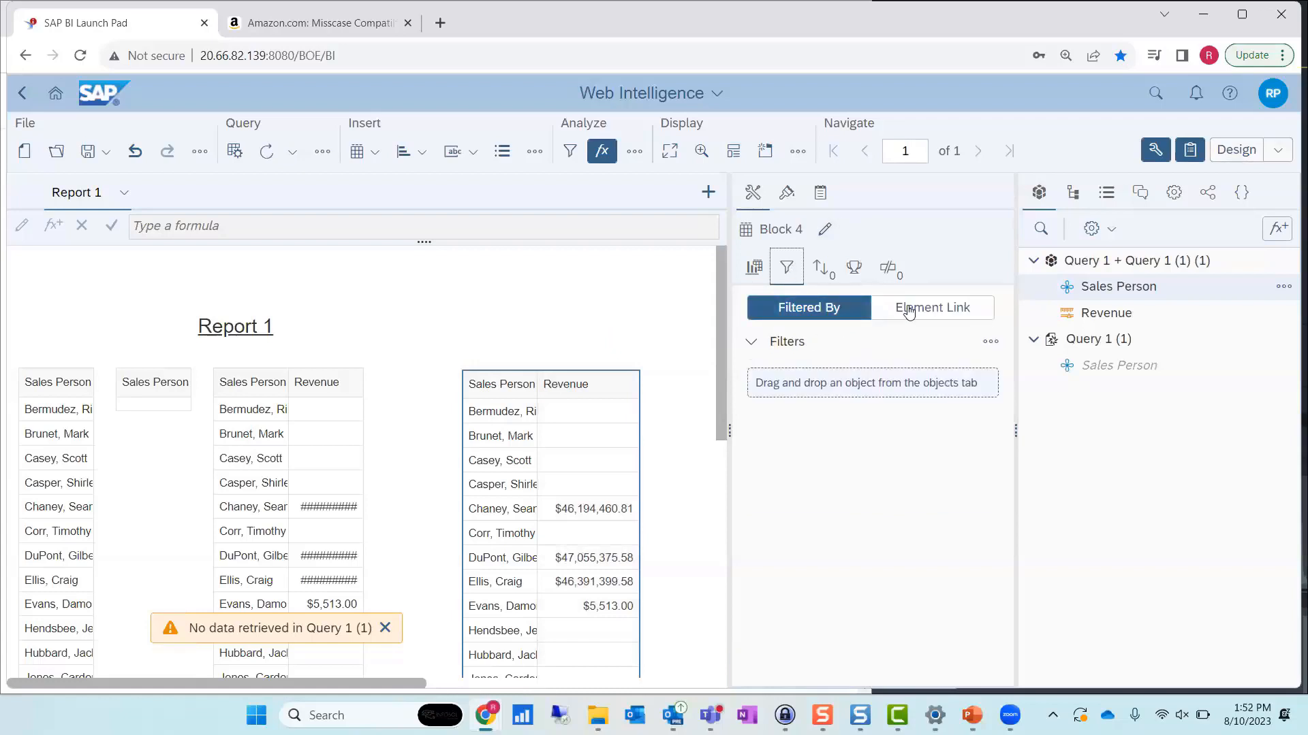
left_click_drag(1088, 315, 861, 382)
left_click(861, 421)
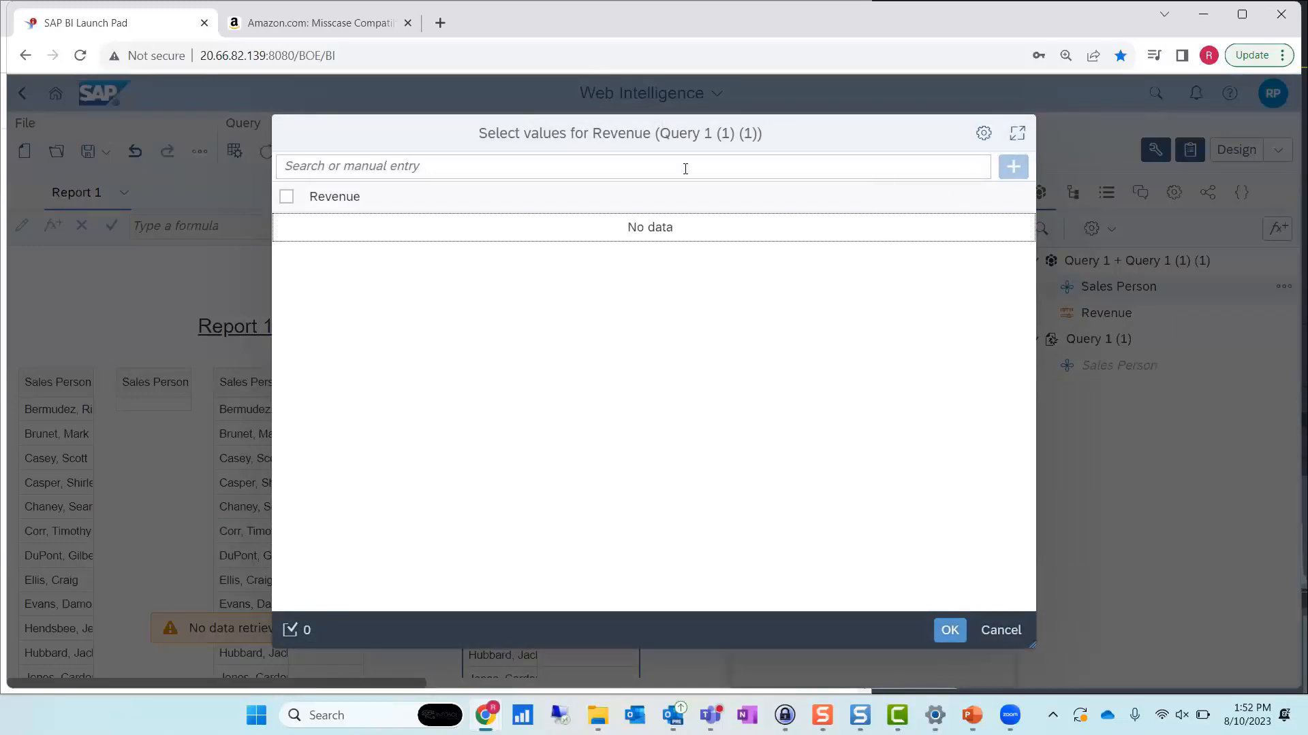
left_click(984, 134)
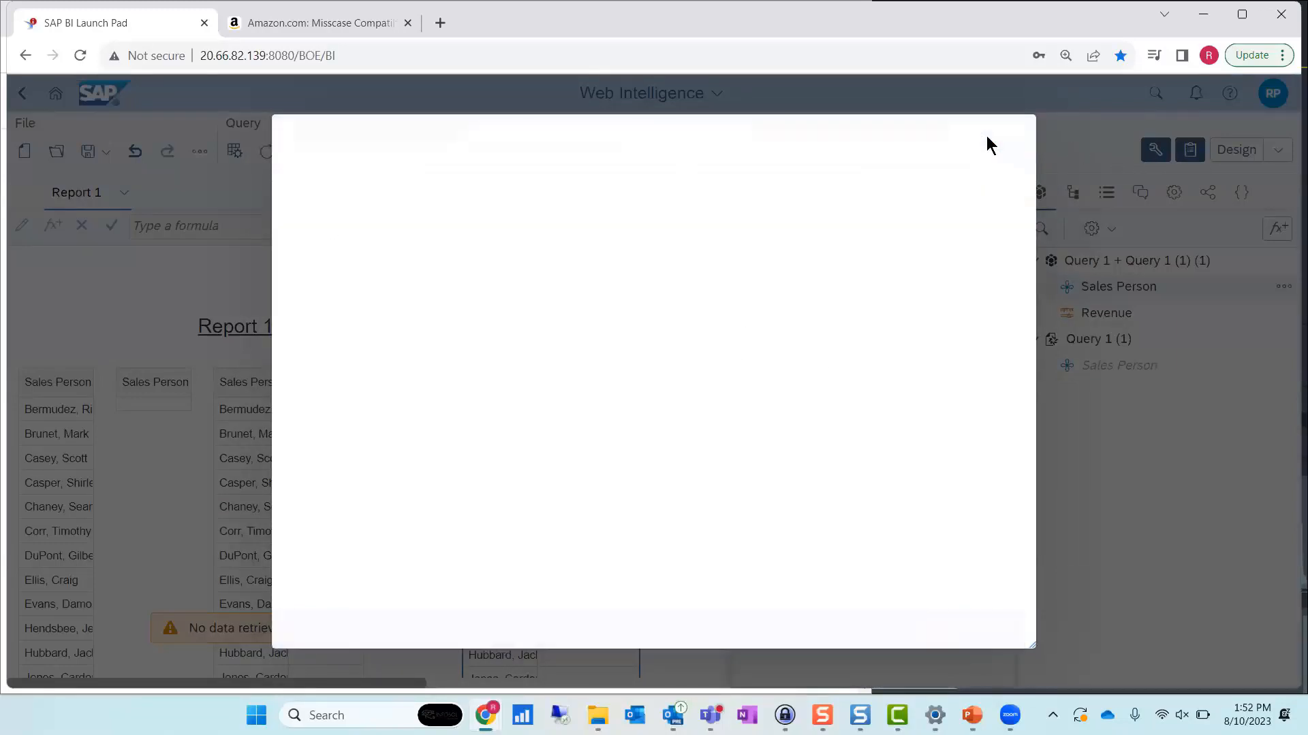
left_click(897, 175)
left_click(867, 493)
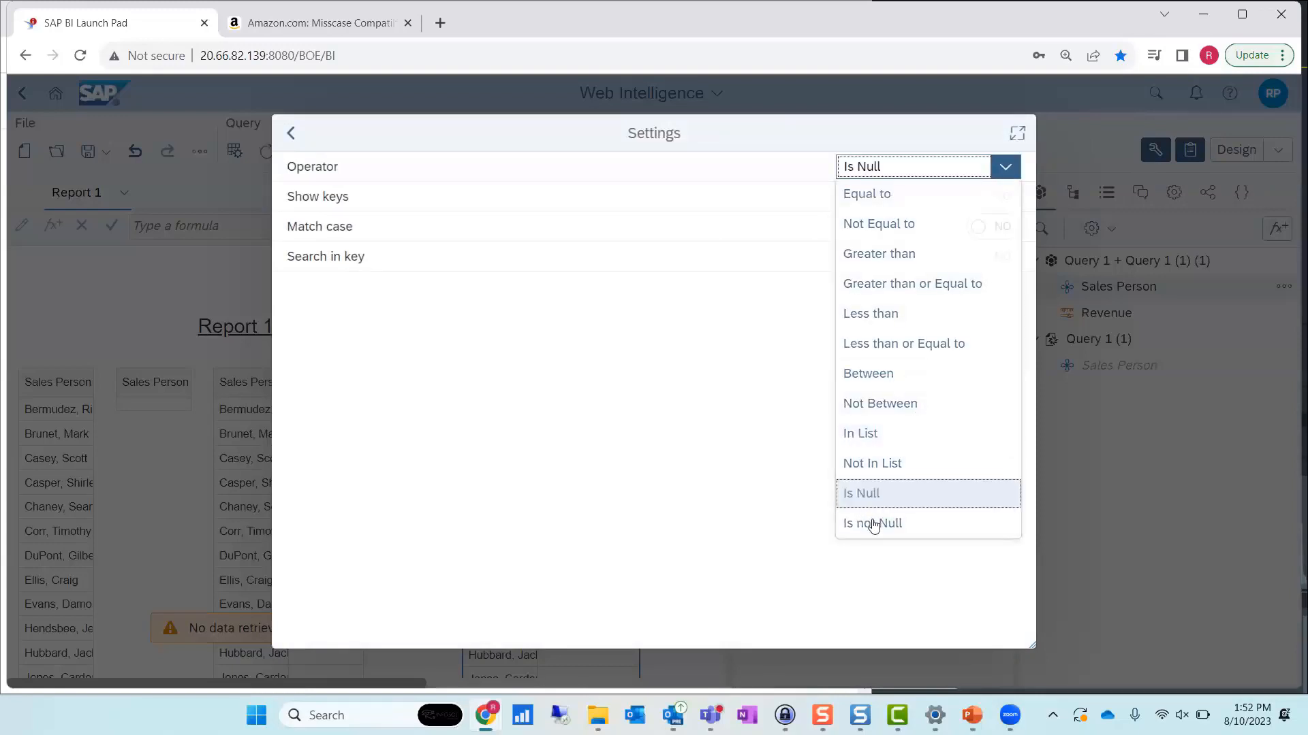
left_click(290, 132)
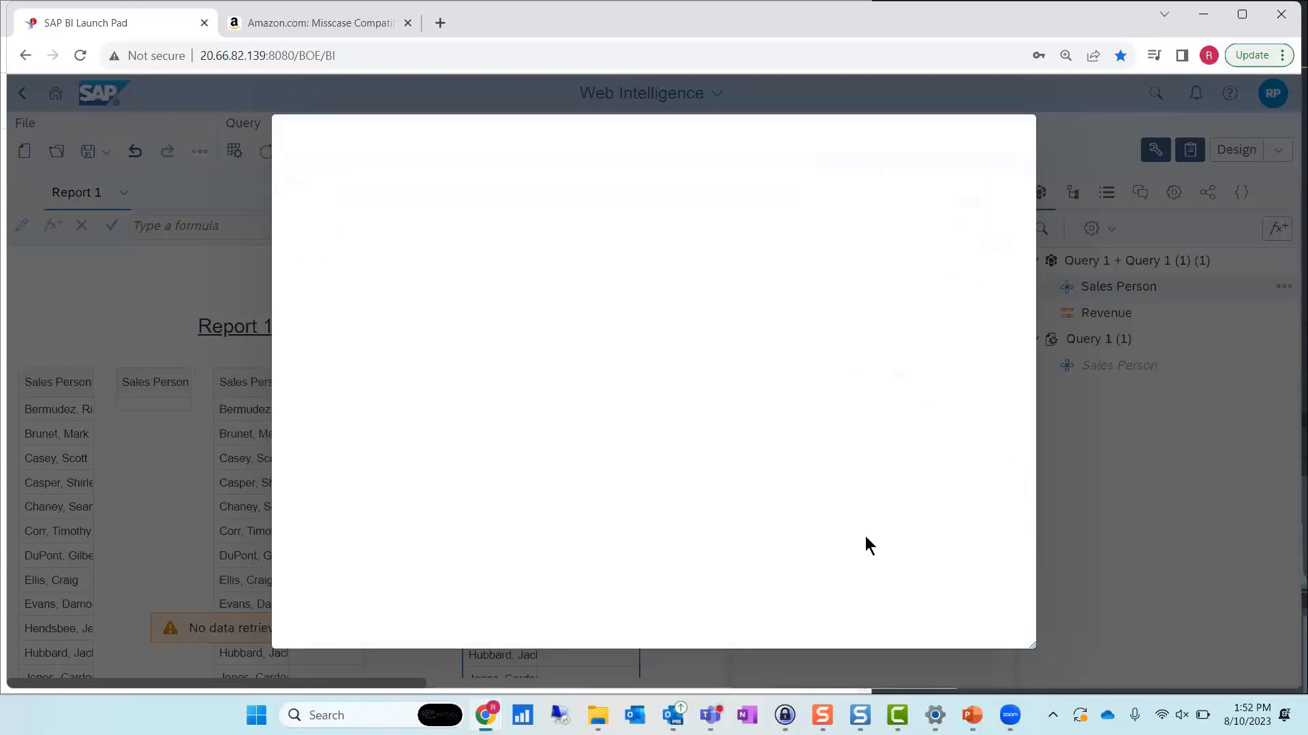
left_click(950, 630)
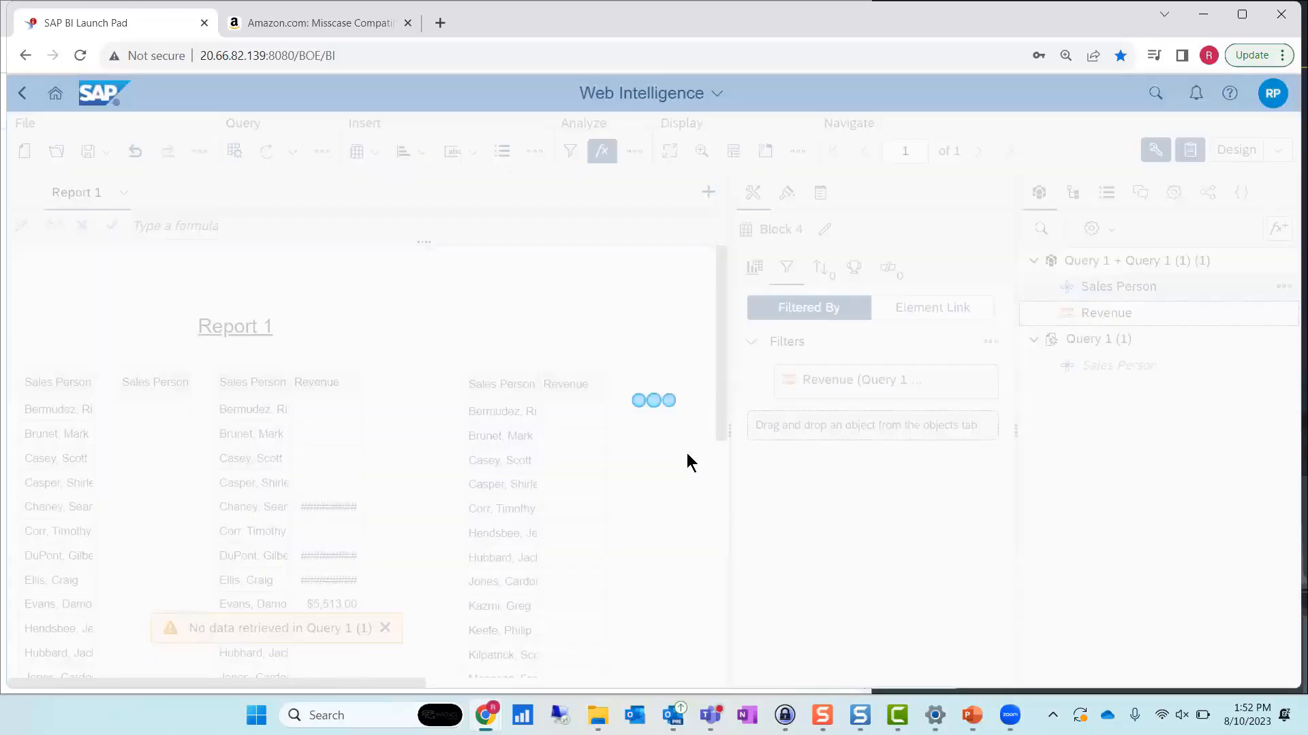
Add a footer calculation to the Sales Person column of the filtered table
scroll(674, 459, "down", 1)
scroll(674, 466, "down", 4)
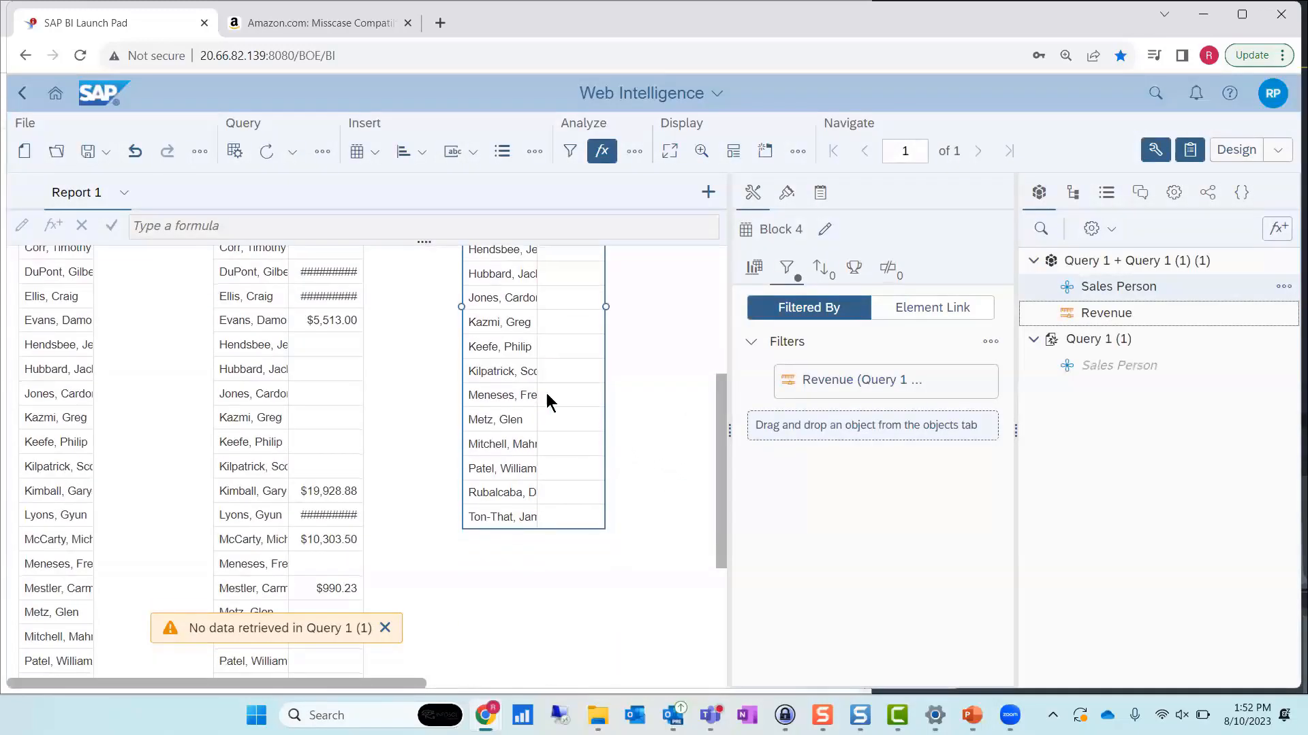
left_click(510, 321)
right_click(498, 319)
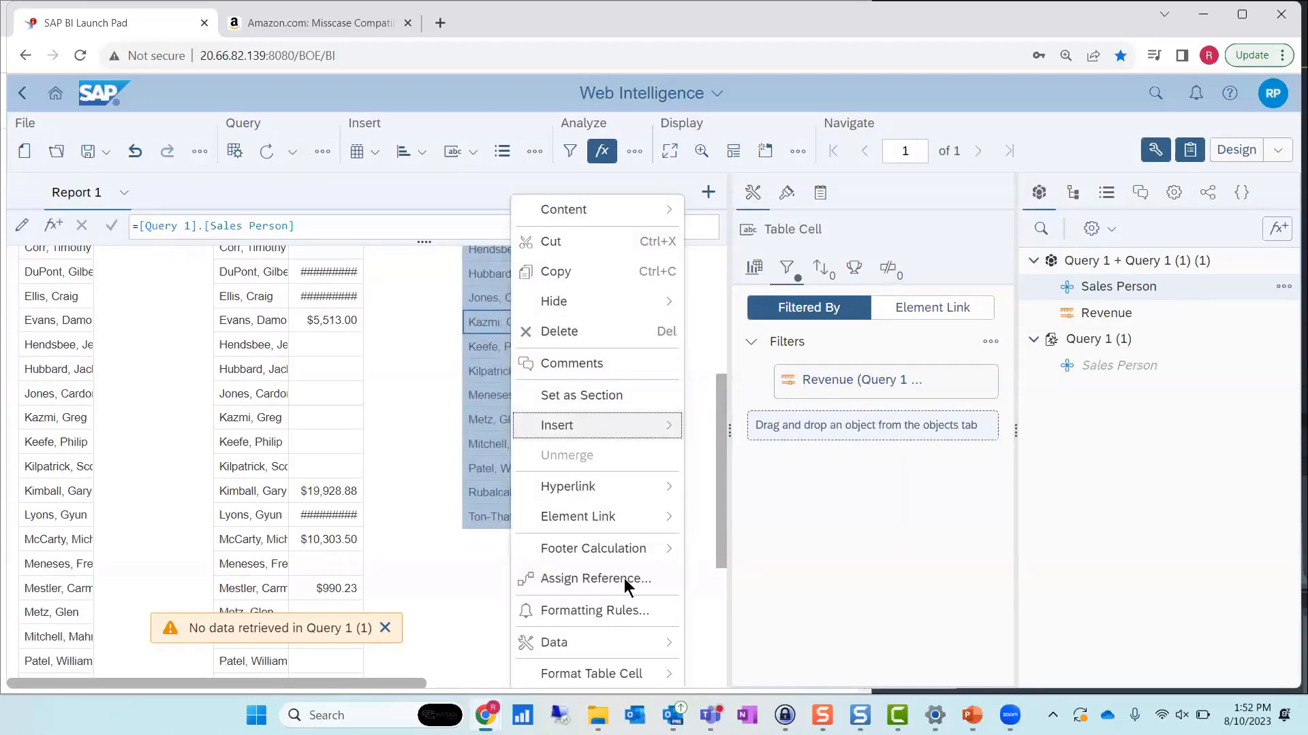
mouse_move(641, 559)
left_click(696, 361)
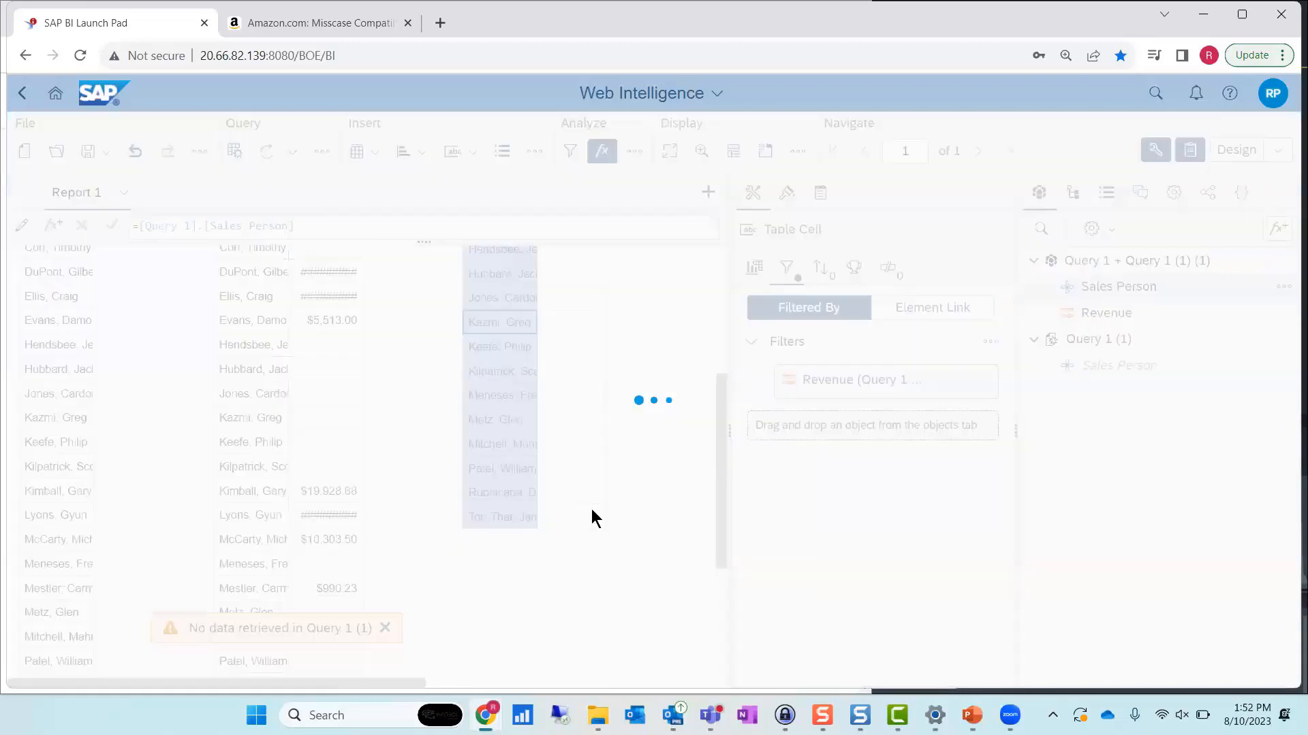